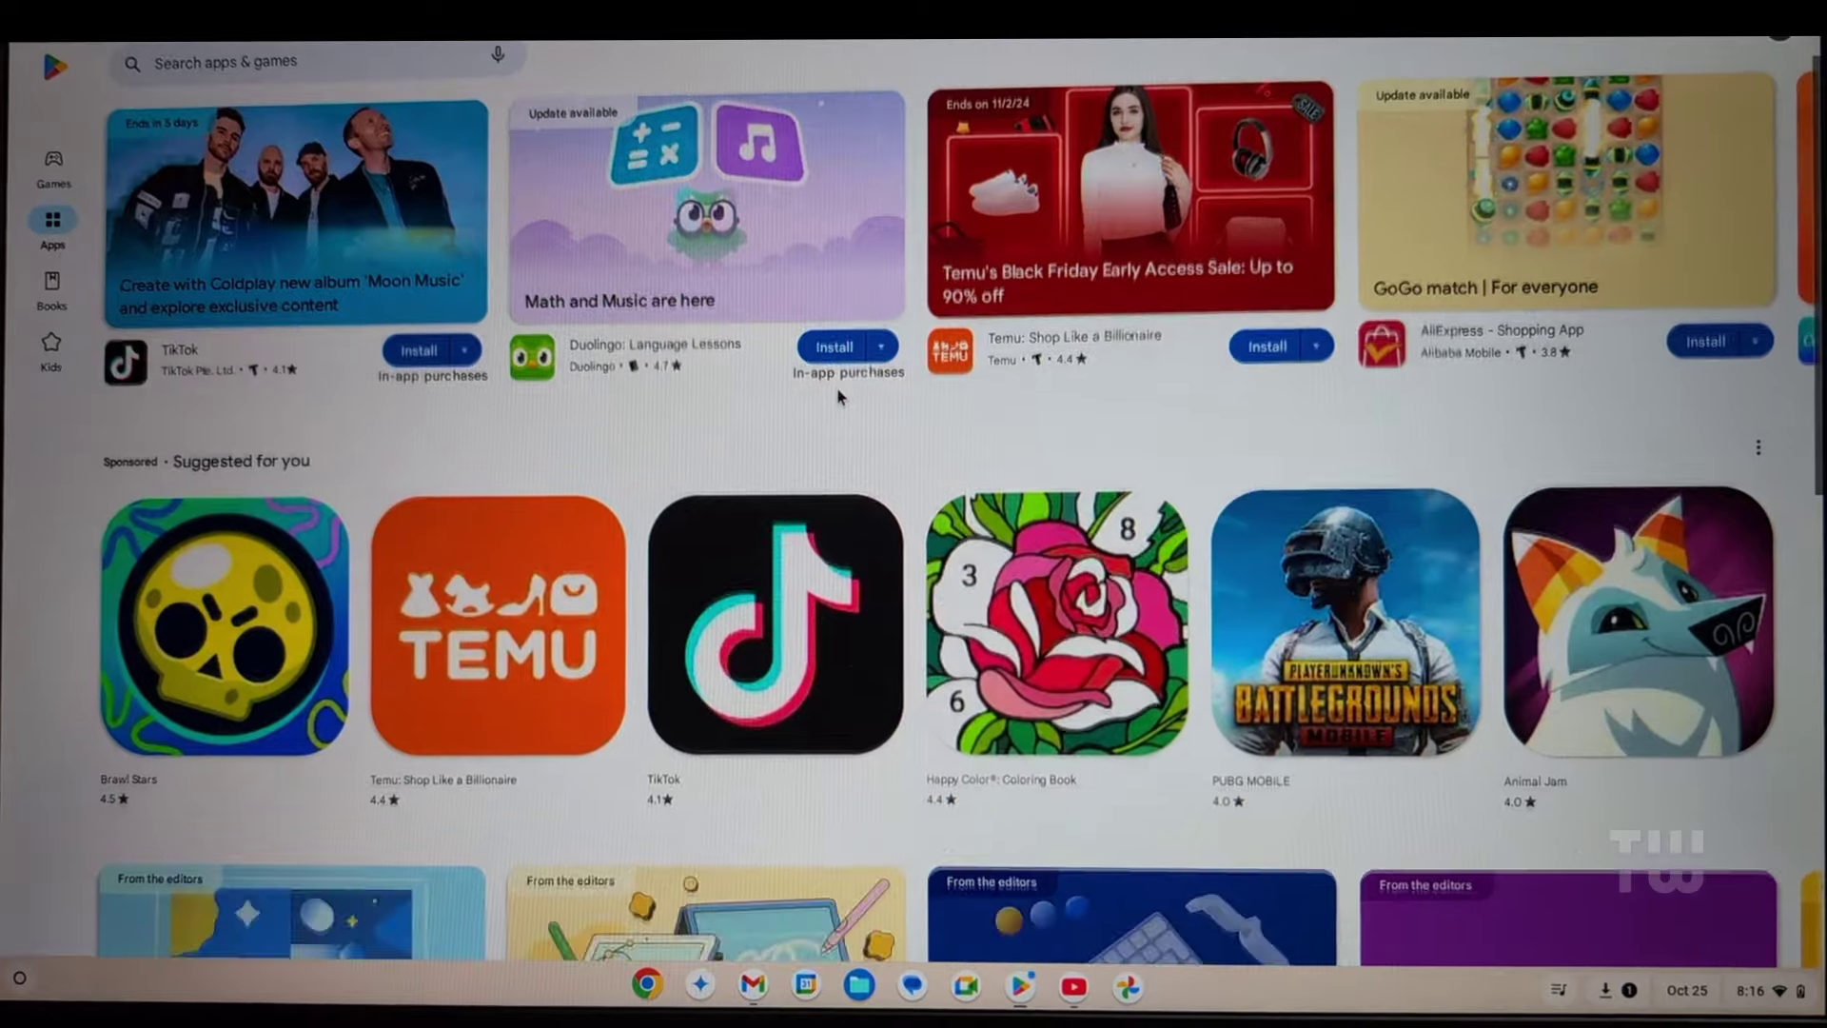
# Close the Play Store, then open and close the Gmail inbox.
pyautogui.scroll(-10, 841, 394)
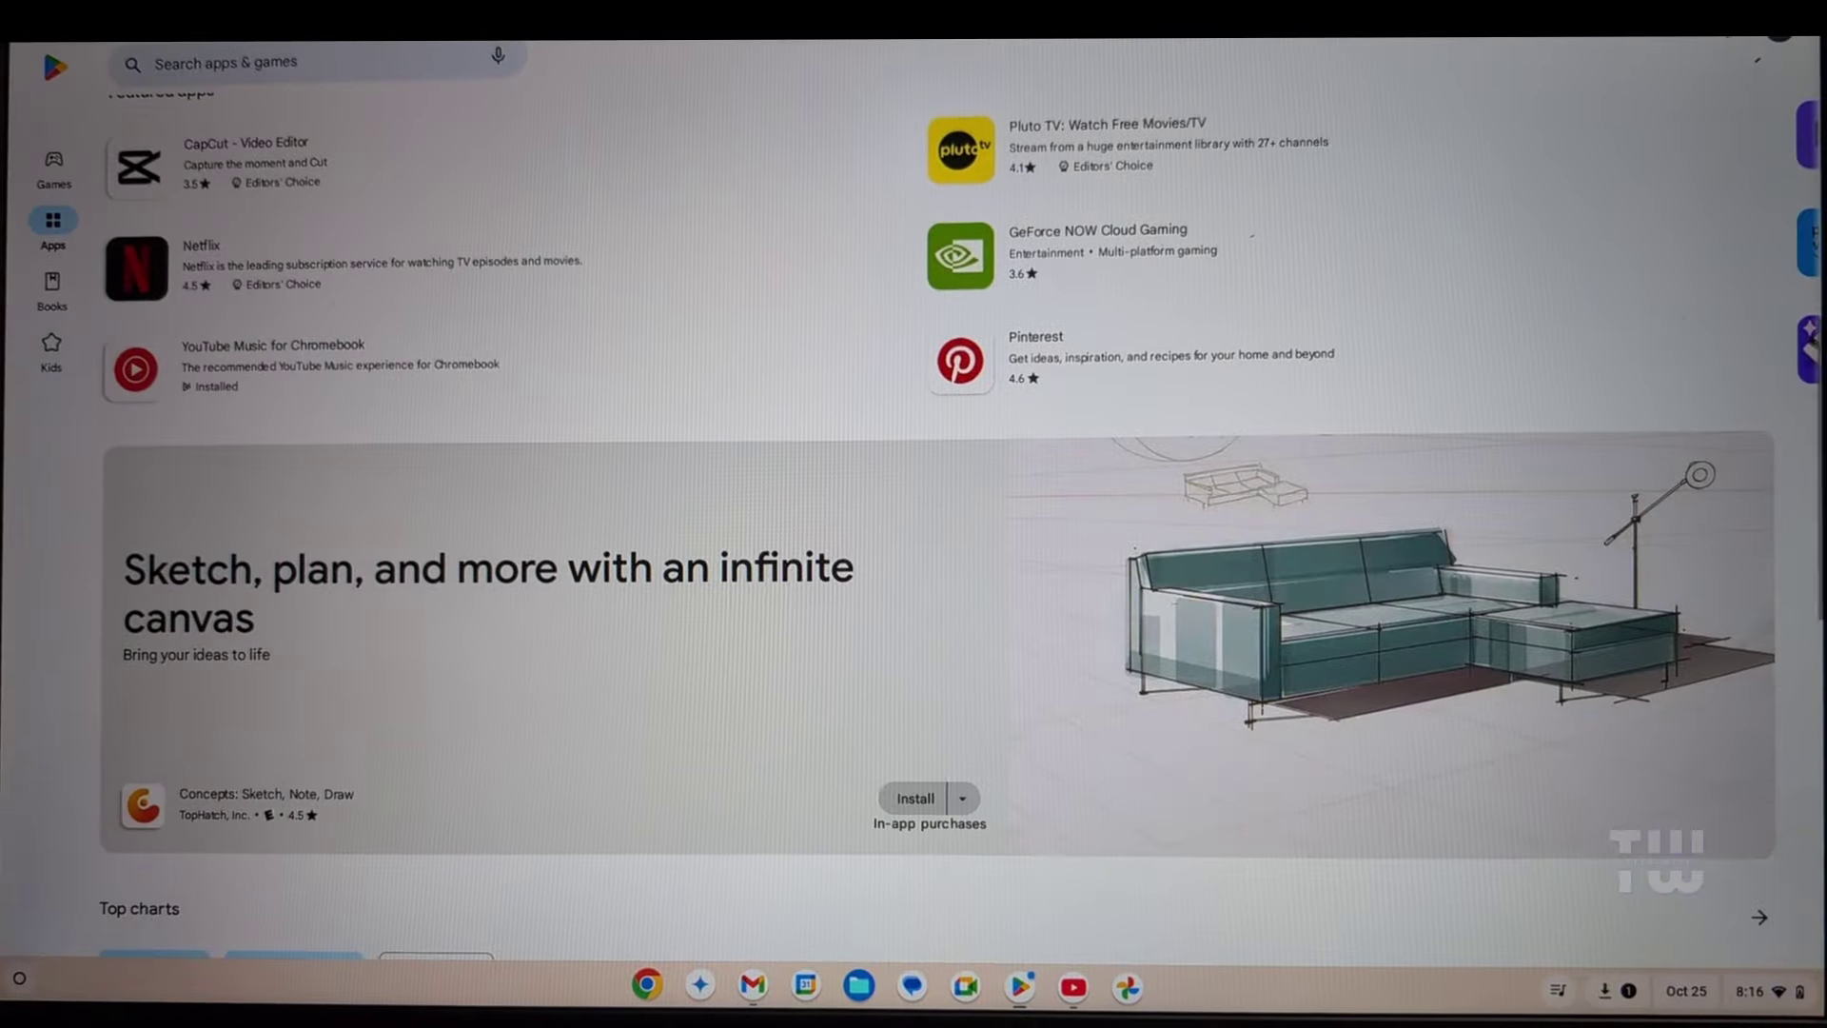
pyautogui.click(1798, 53)
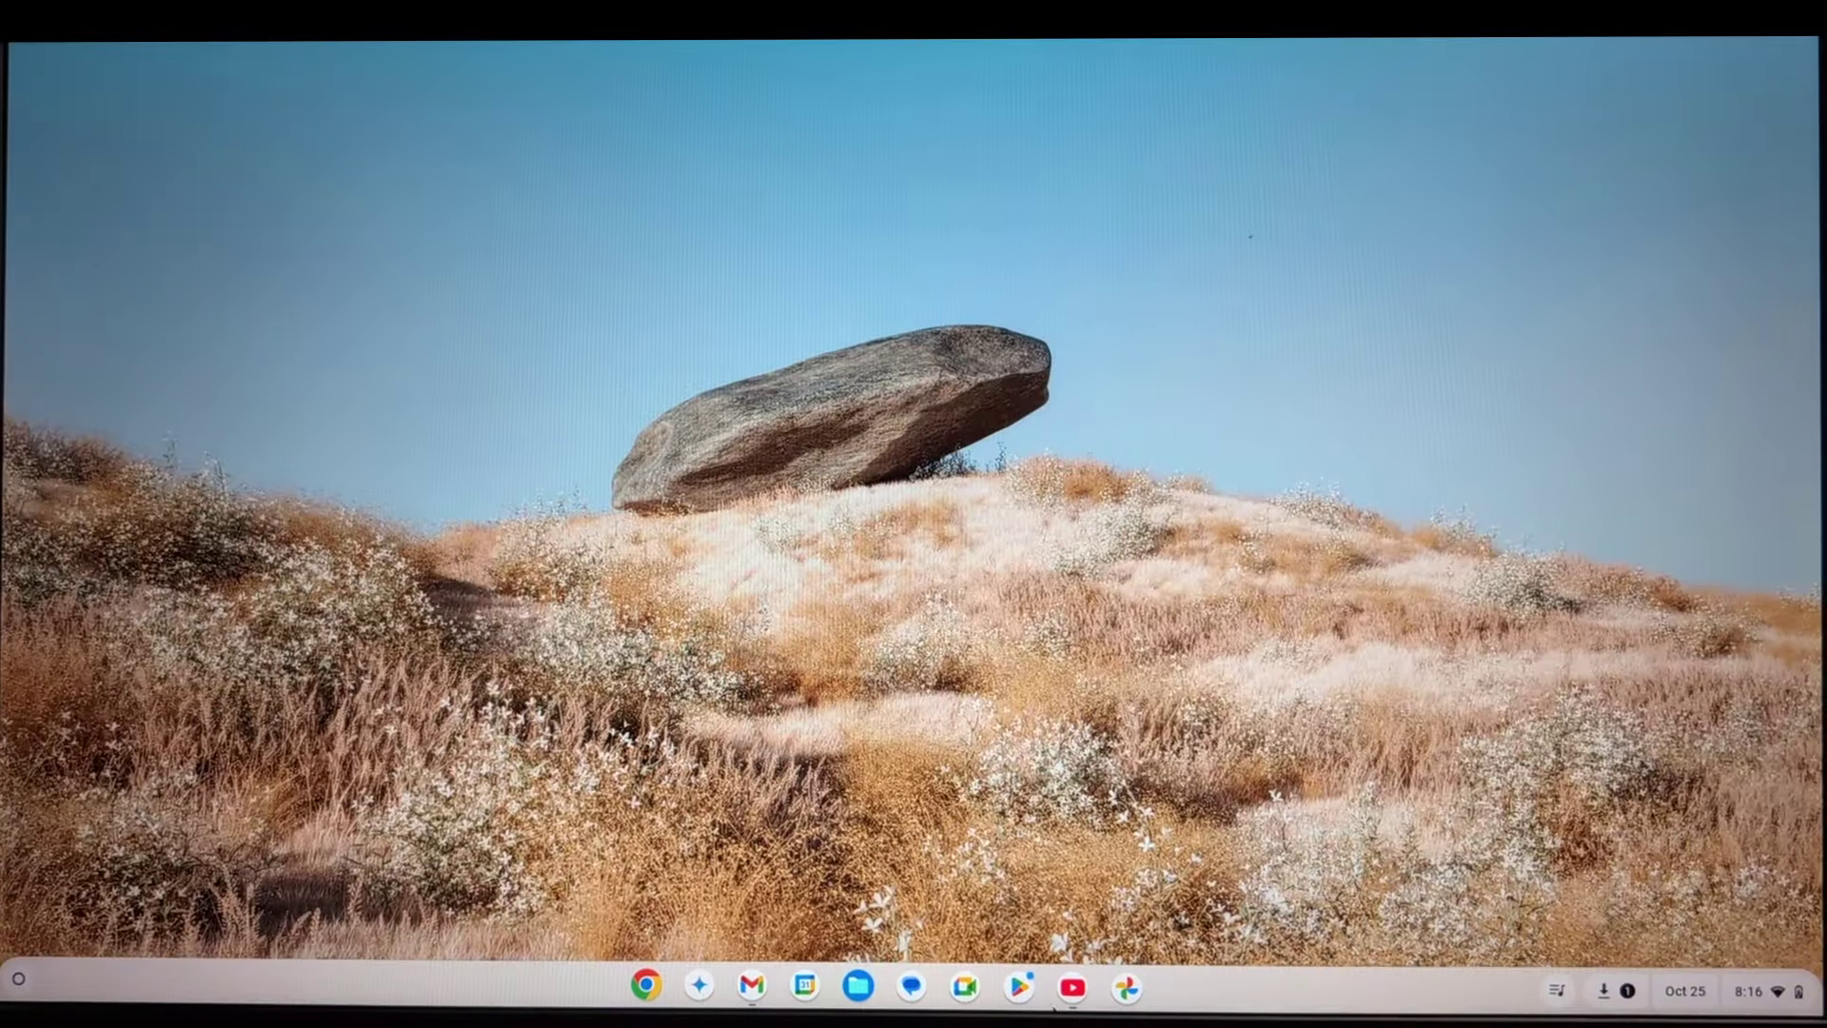
pyautogui.click(752, 986)
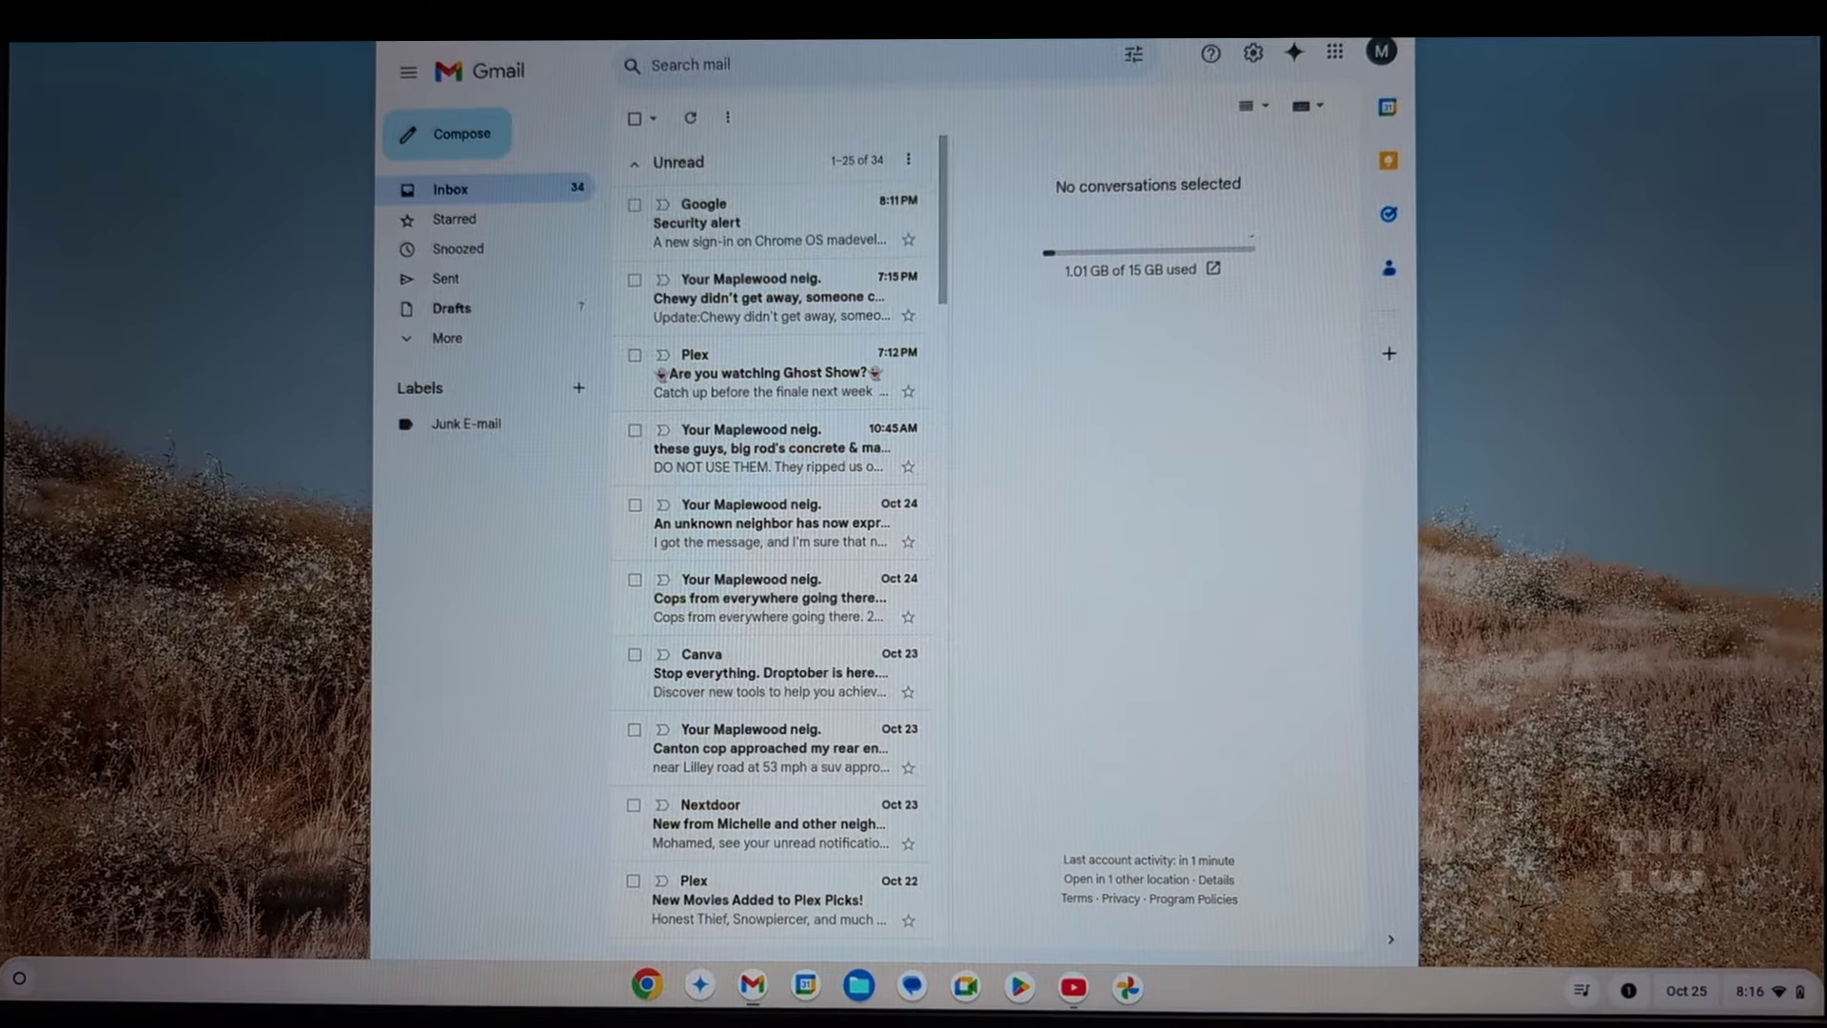
pyautogui.hotkey('ctrl', 'w')
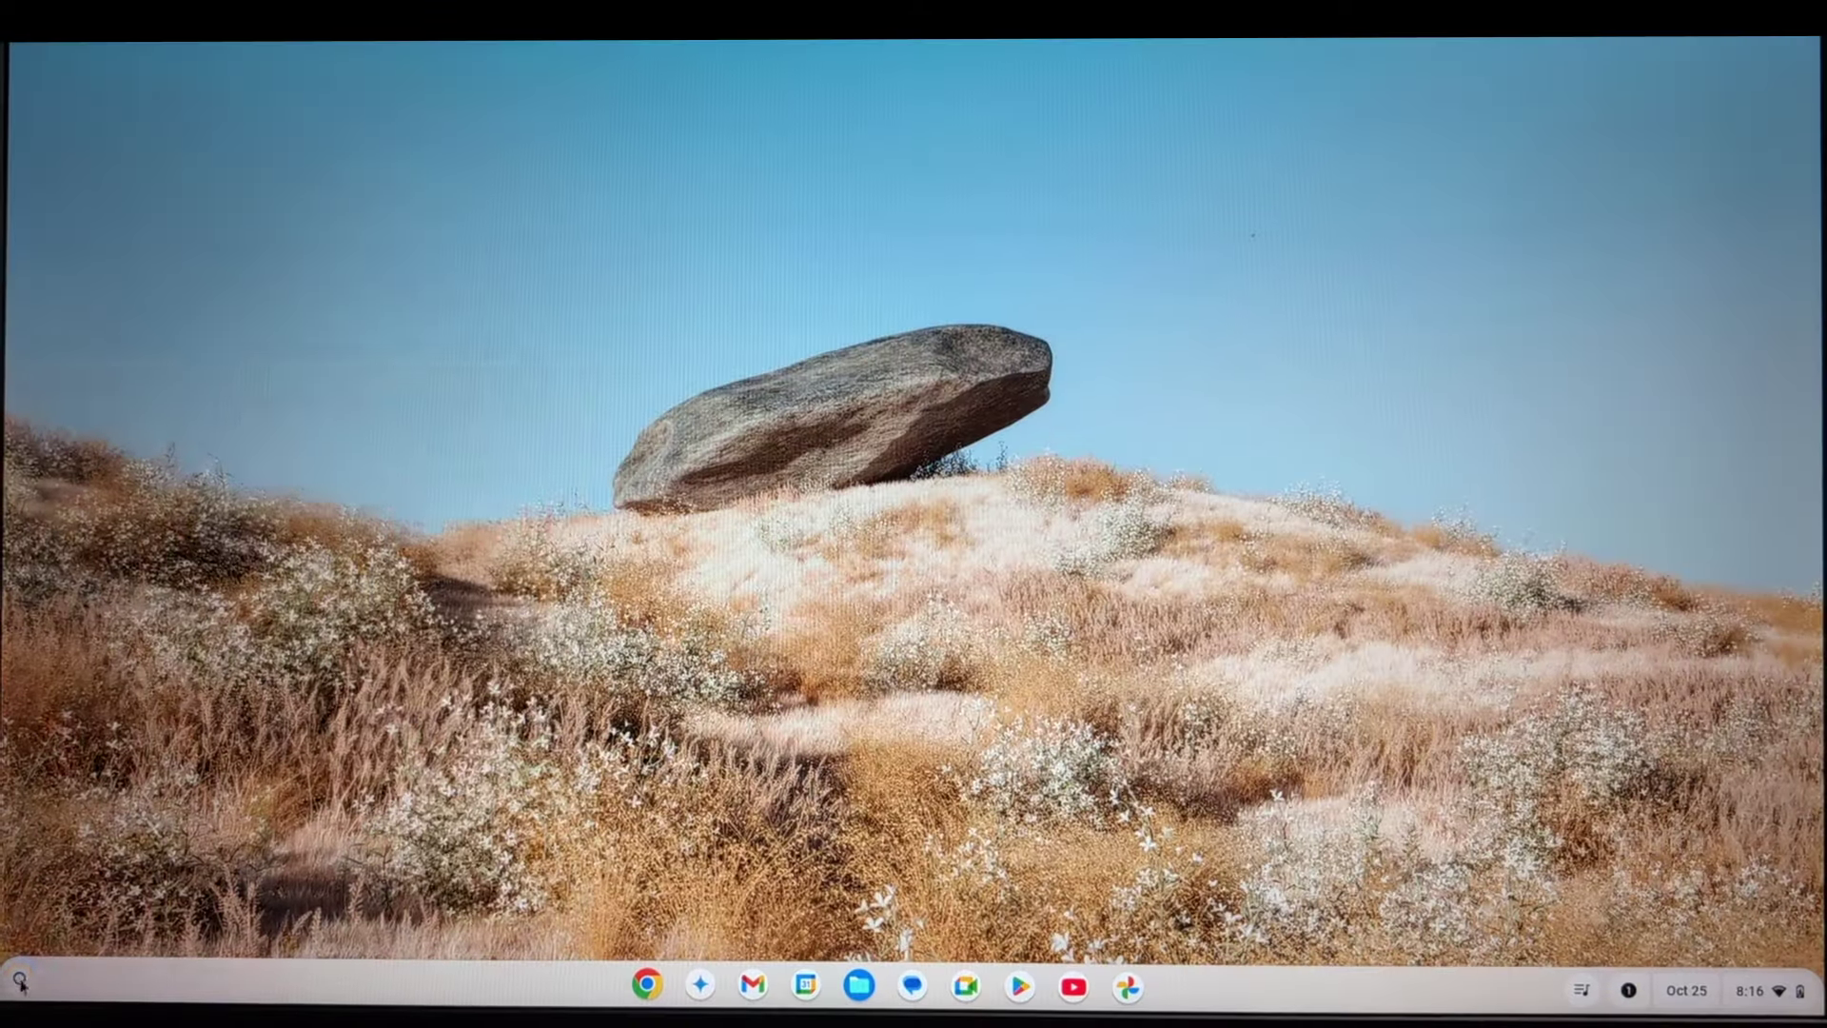
# Open Settings from the launcher, view Bluetooth and Connected devices, then close Settings.
pyautogui.click(19, 980)
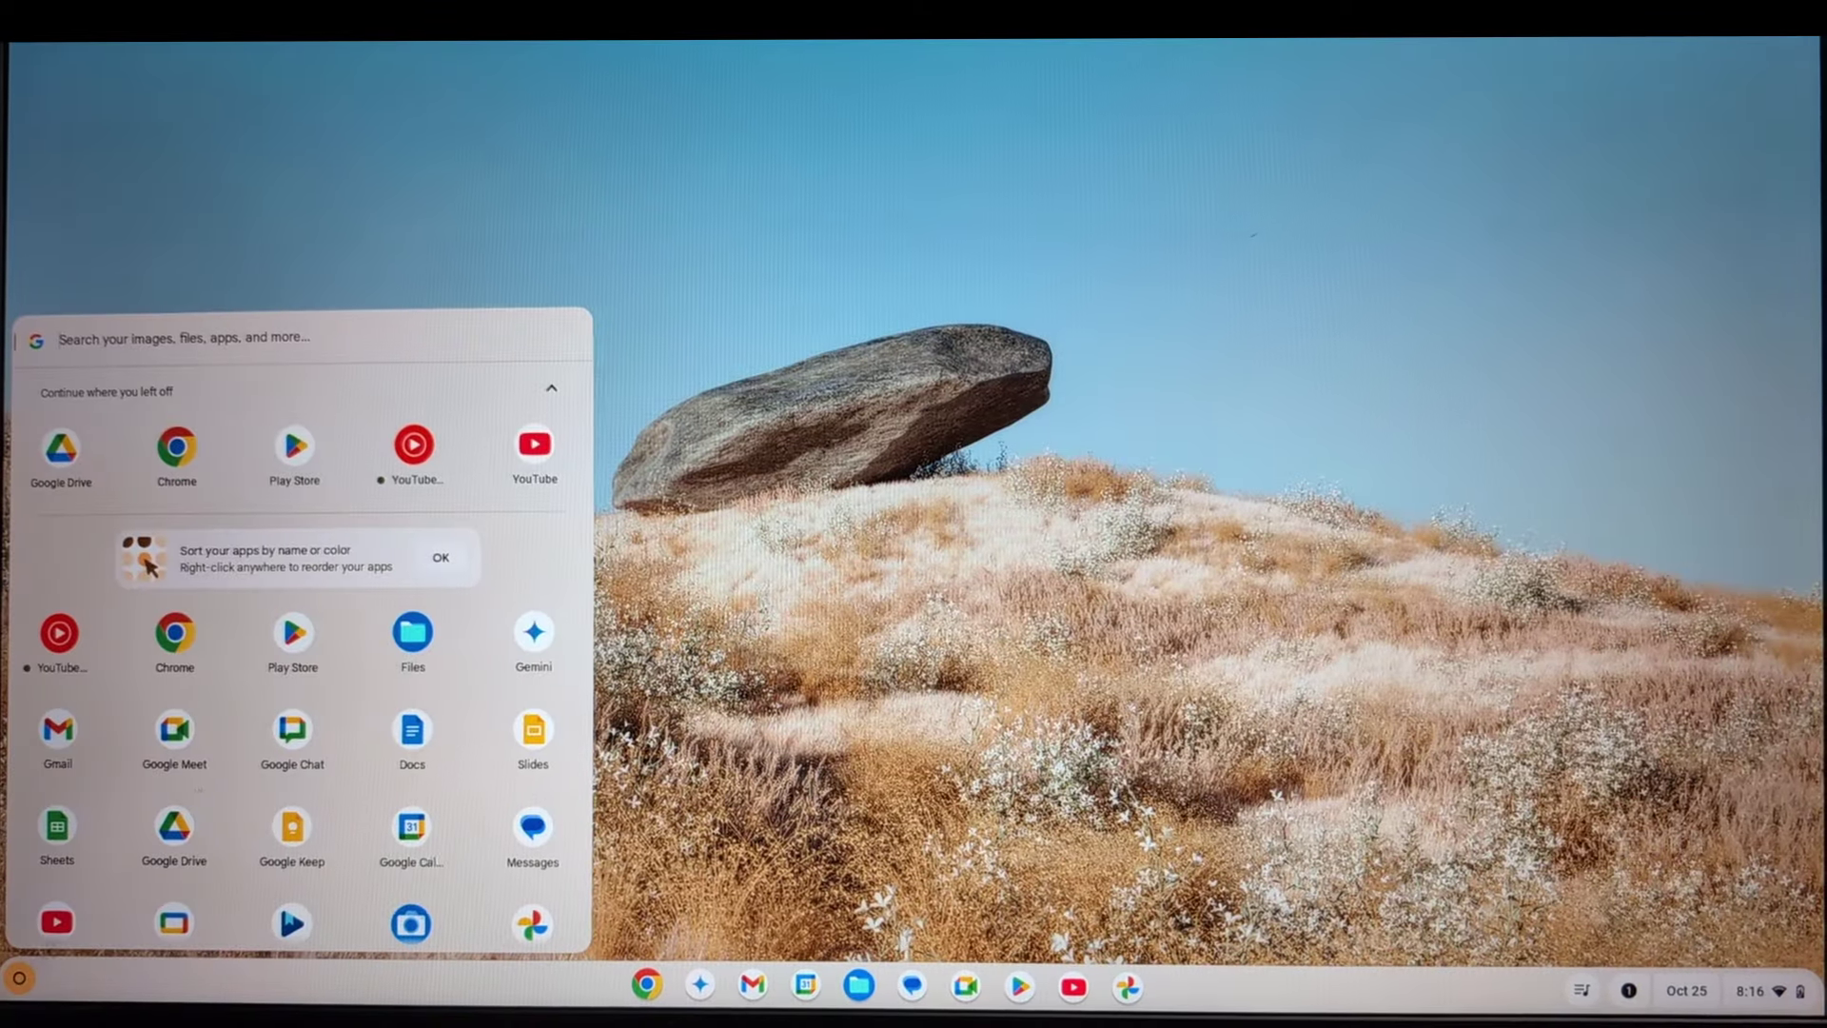
pyautogui.scroll(-3, 205, 784)
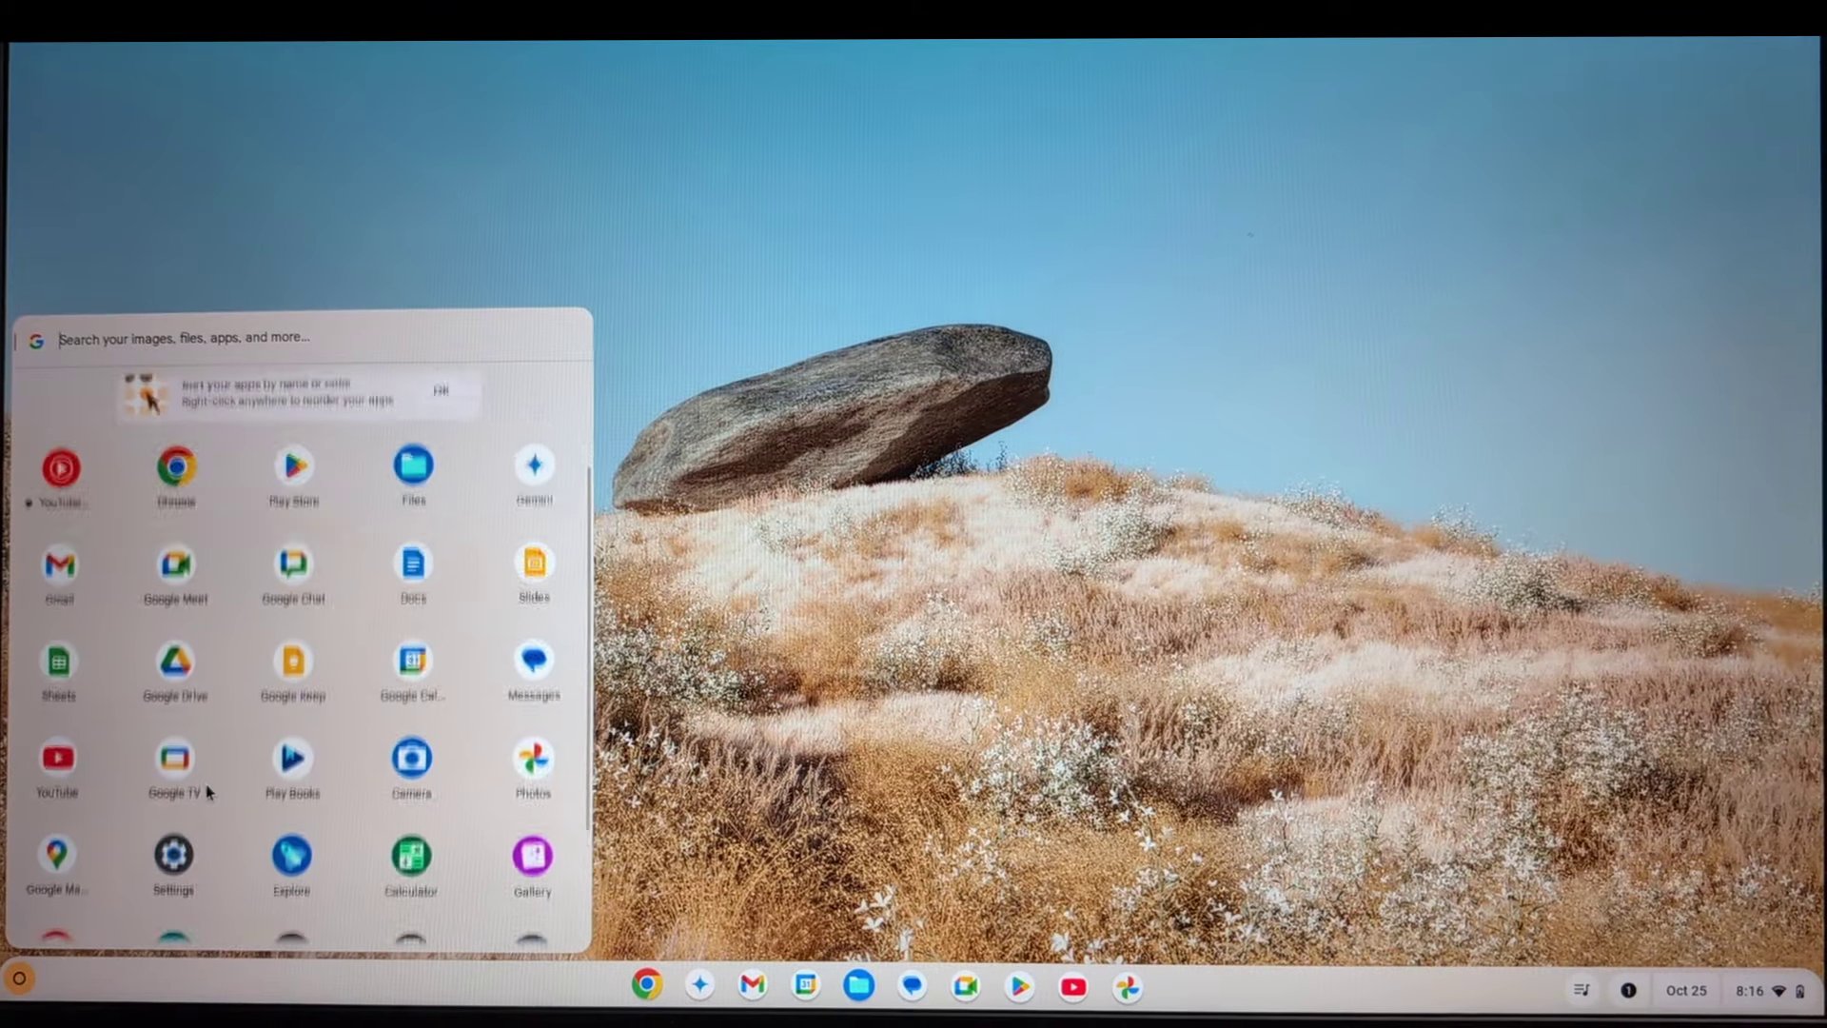
pyautogui.click(174, 826)
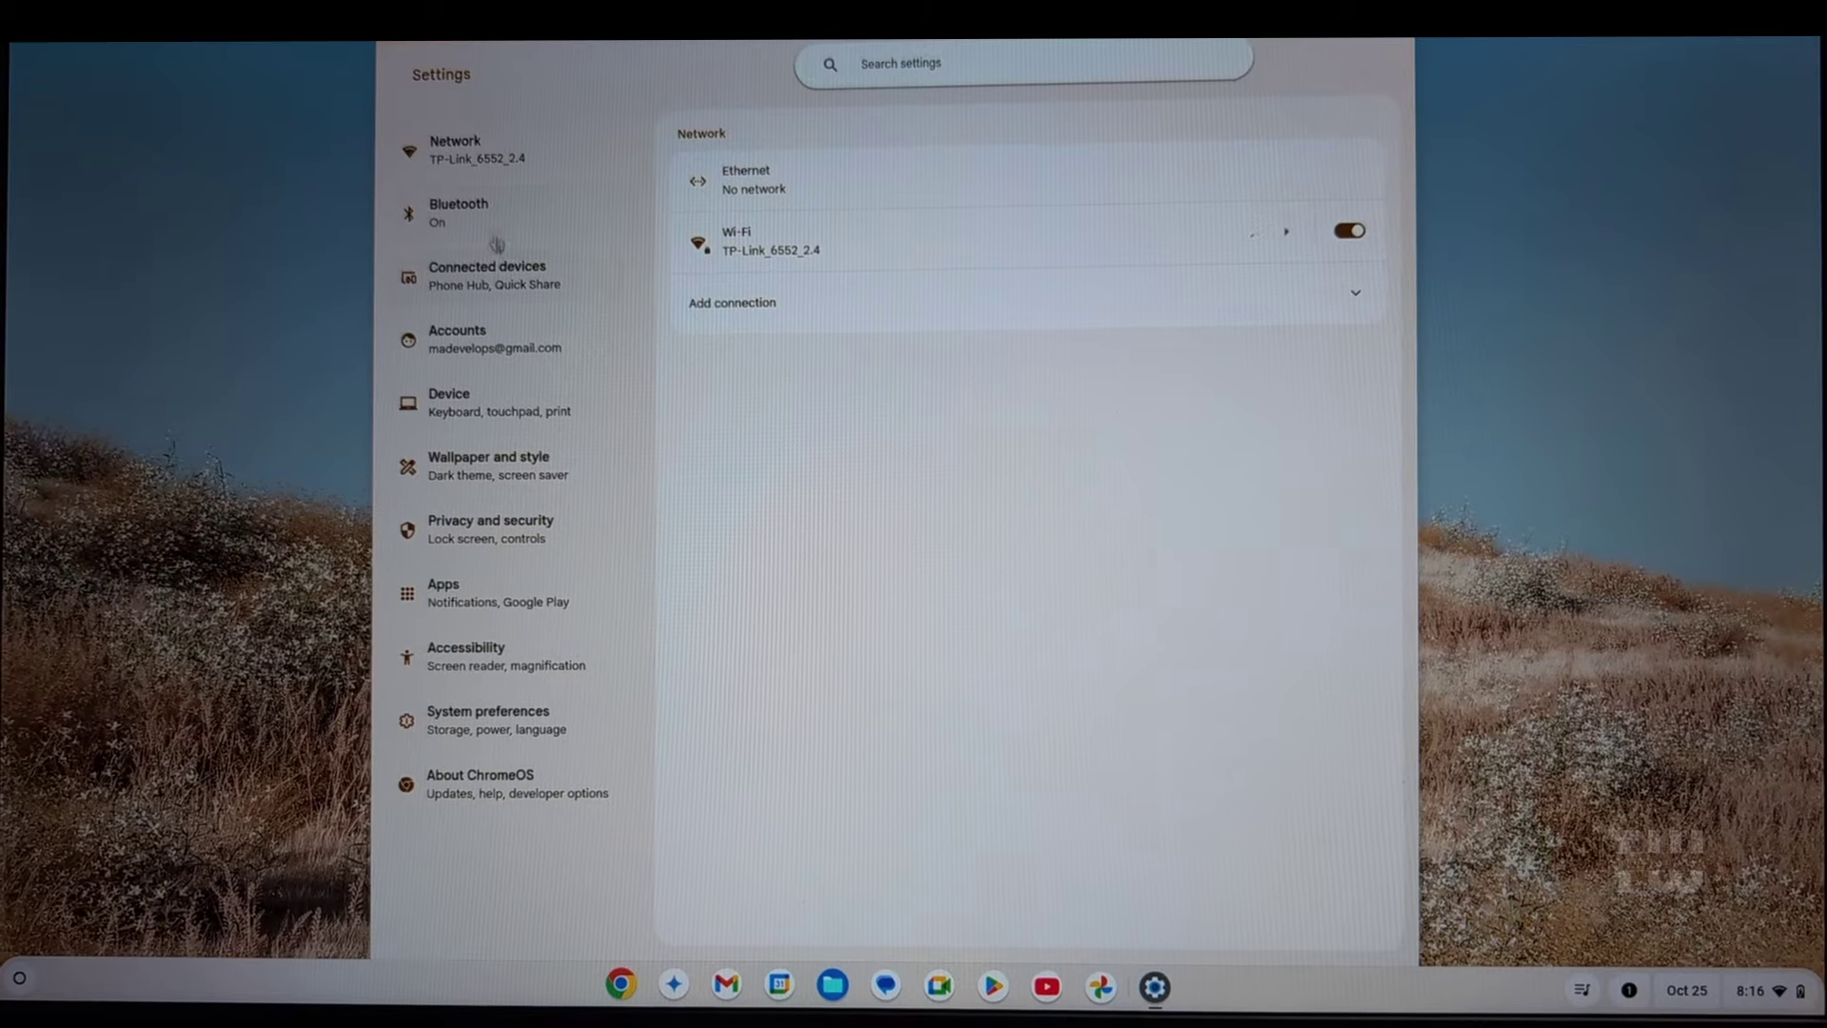
pyautogui.click(467, 213)
pyautogui.click(490, 275)
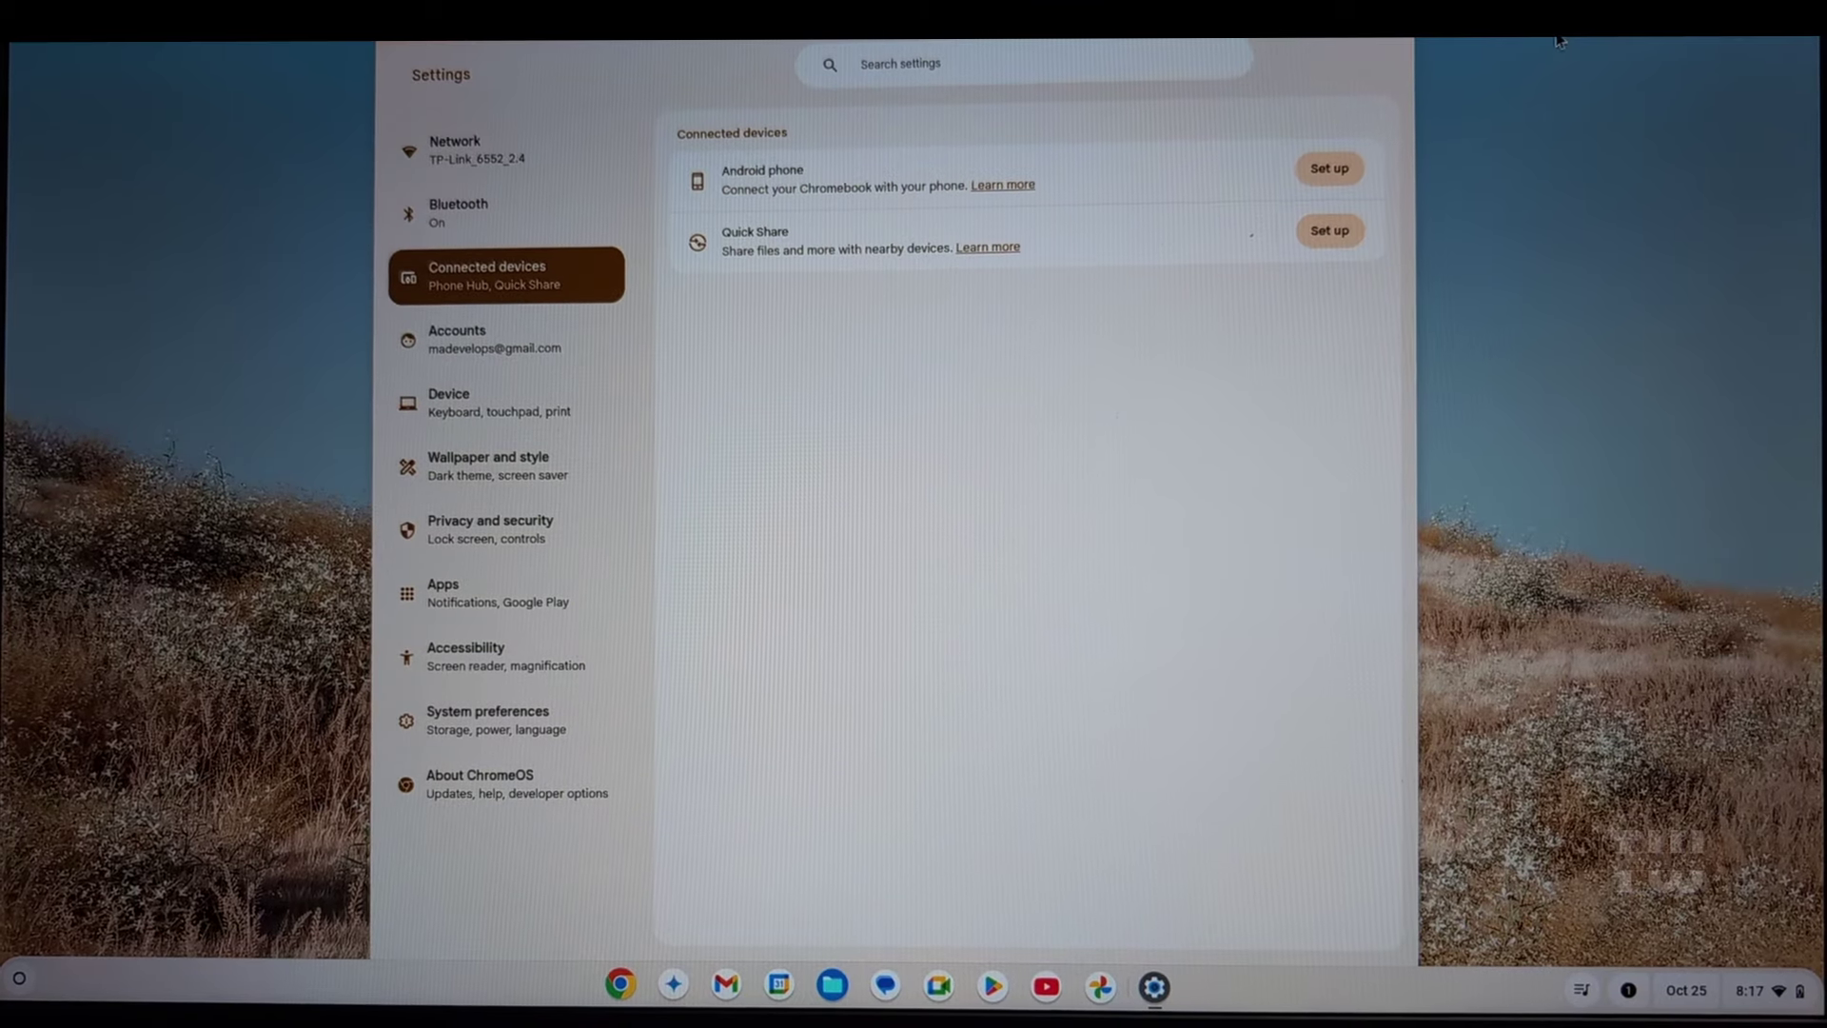
pyautogui.click(1377, 44)
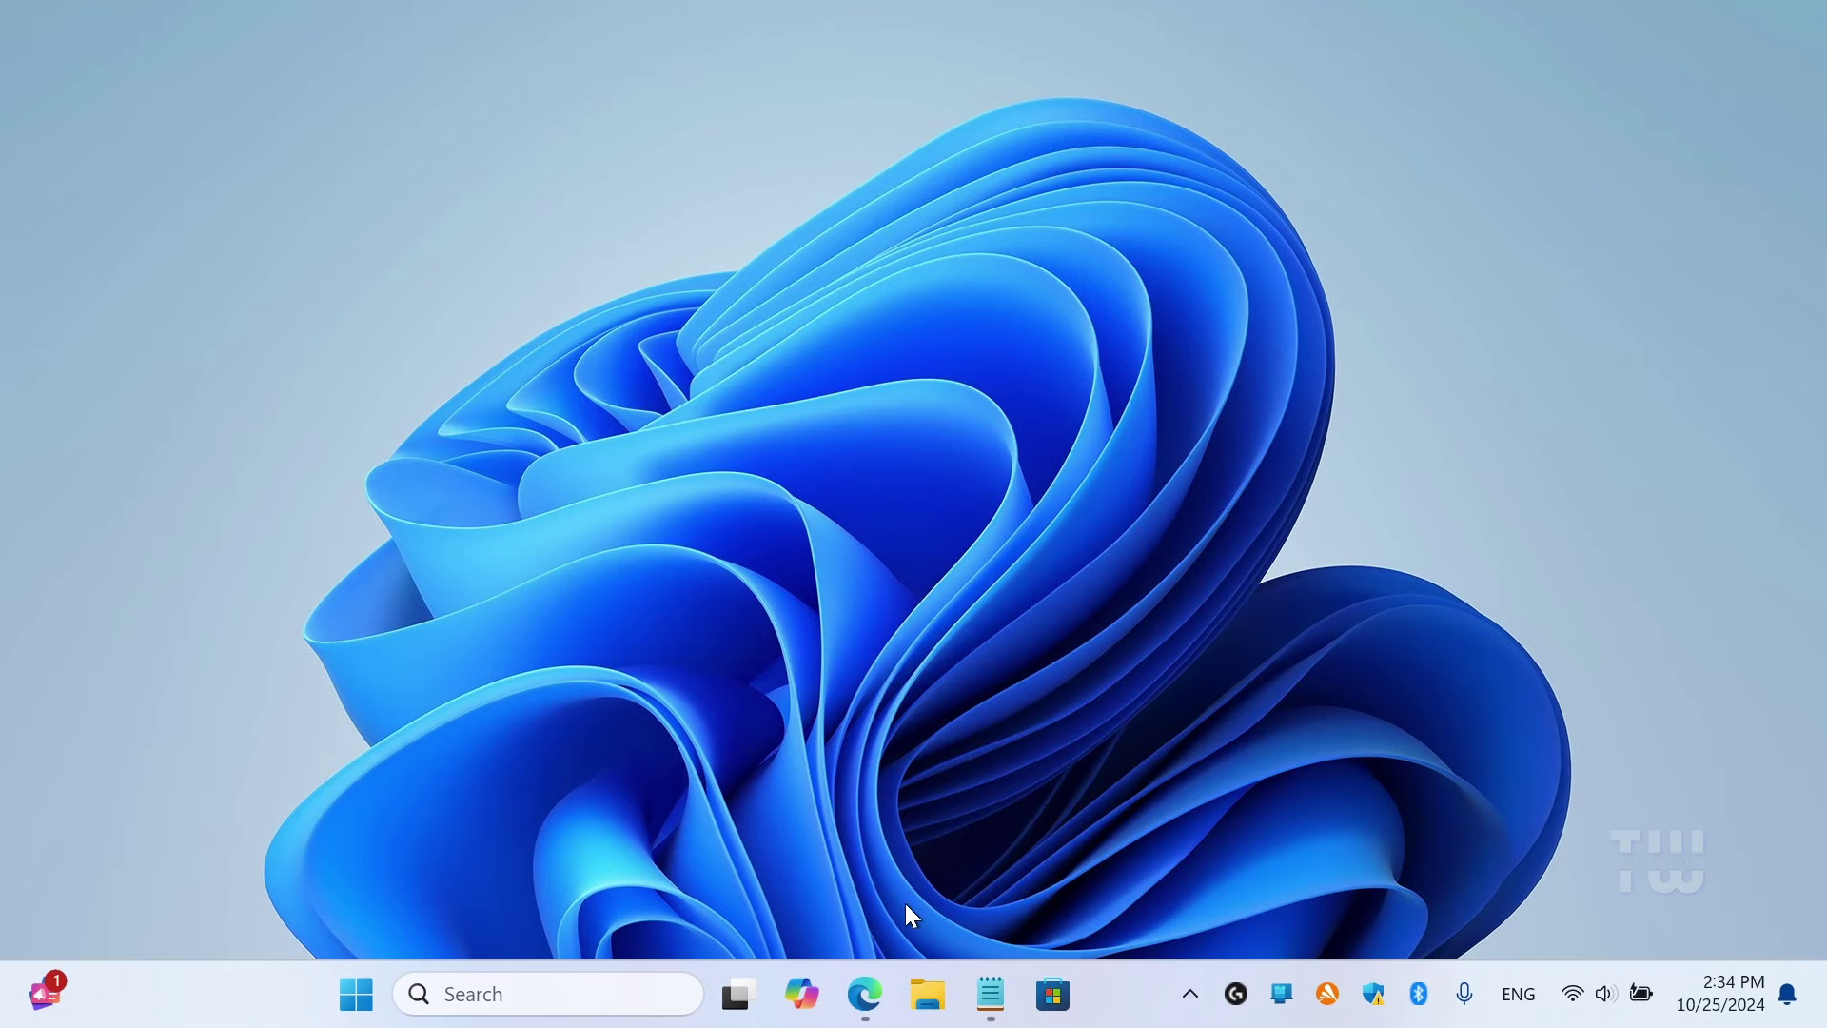
# Copy the cros.tech recovery-image link from the Download Commands note and load it in Edge.
pyautogui.click(874, 971)
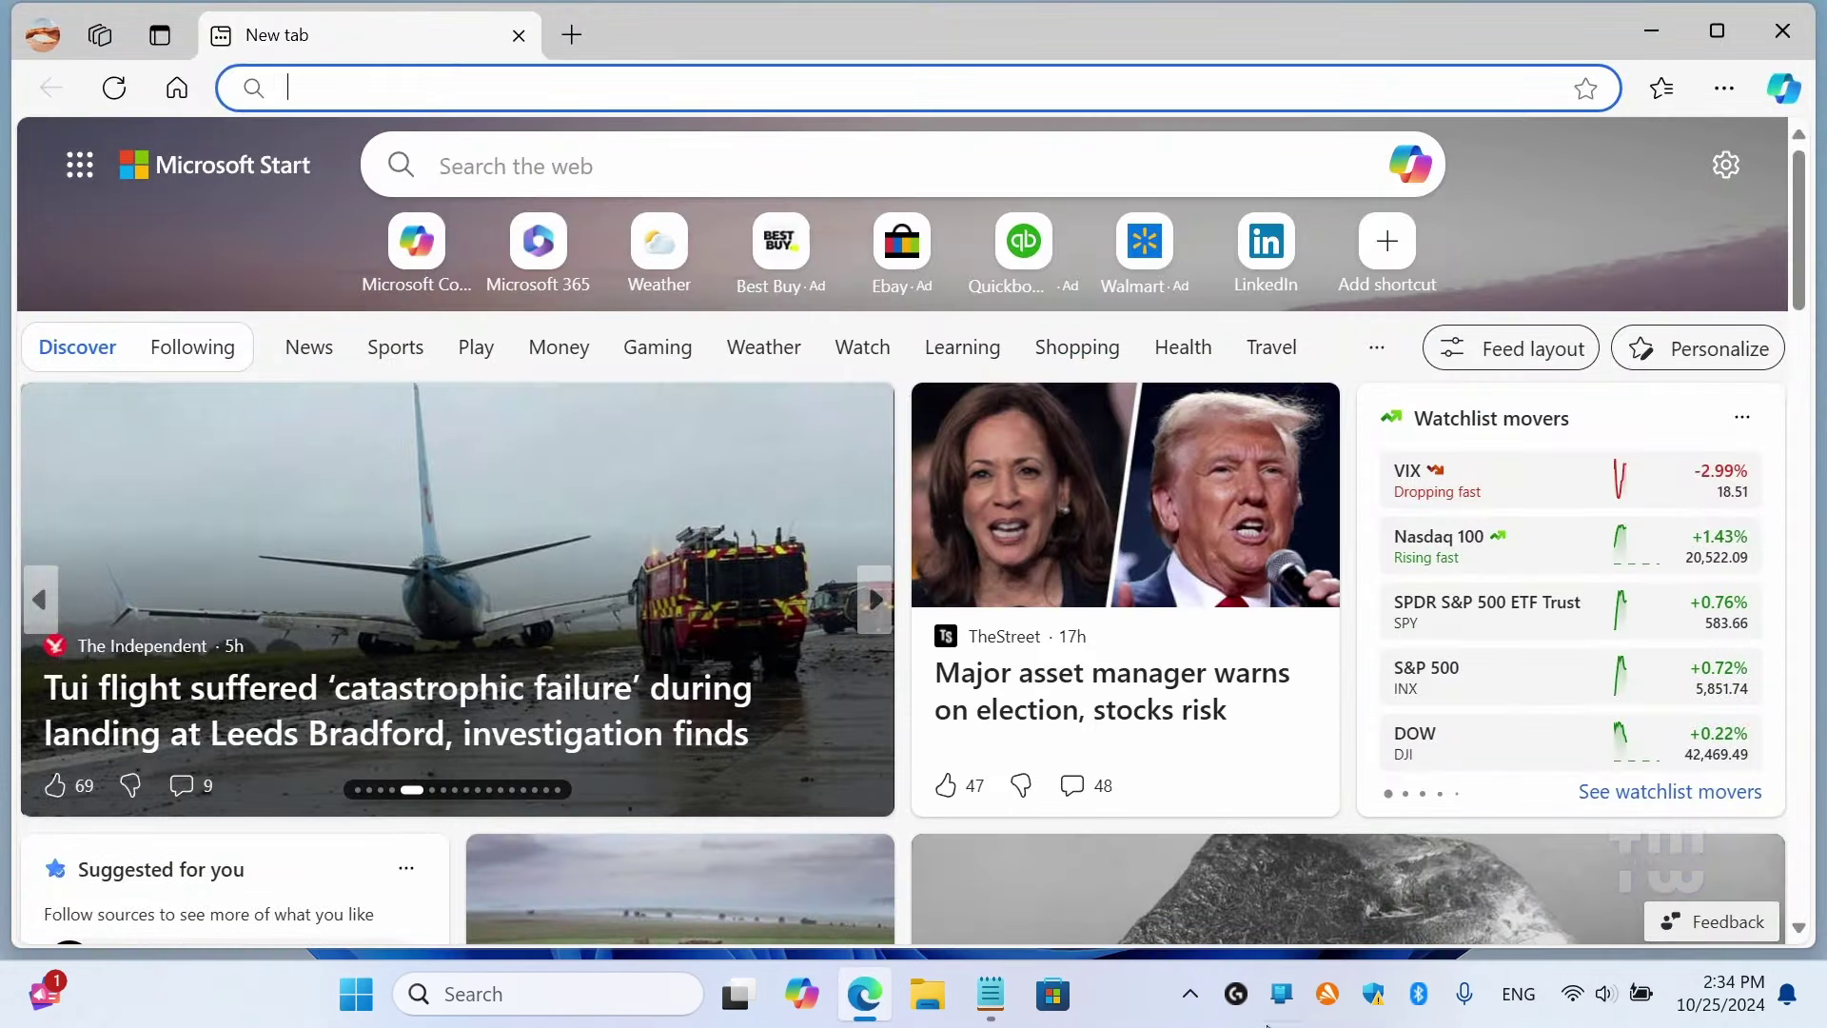
pyautogui.click(1015, 988)
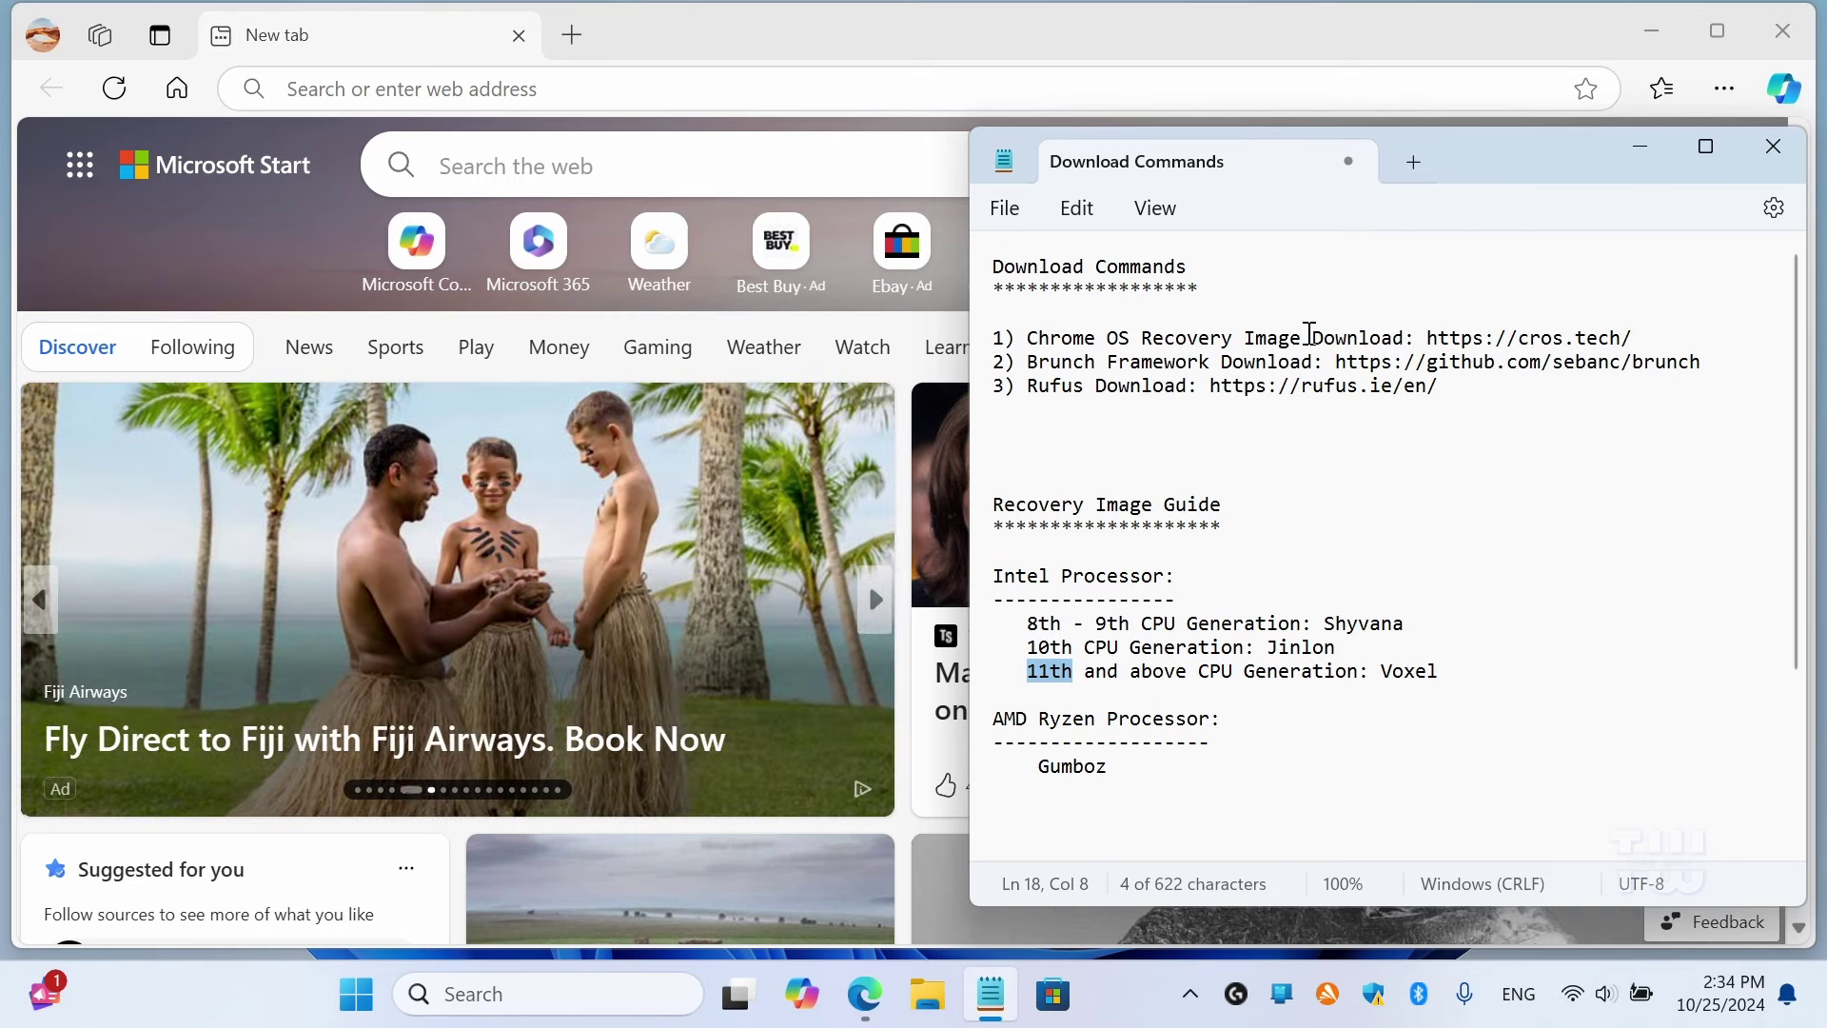
pyautogui.moveTo(1435, 339); pyautogui.dragTo(1713, 343)
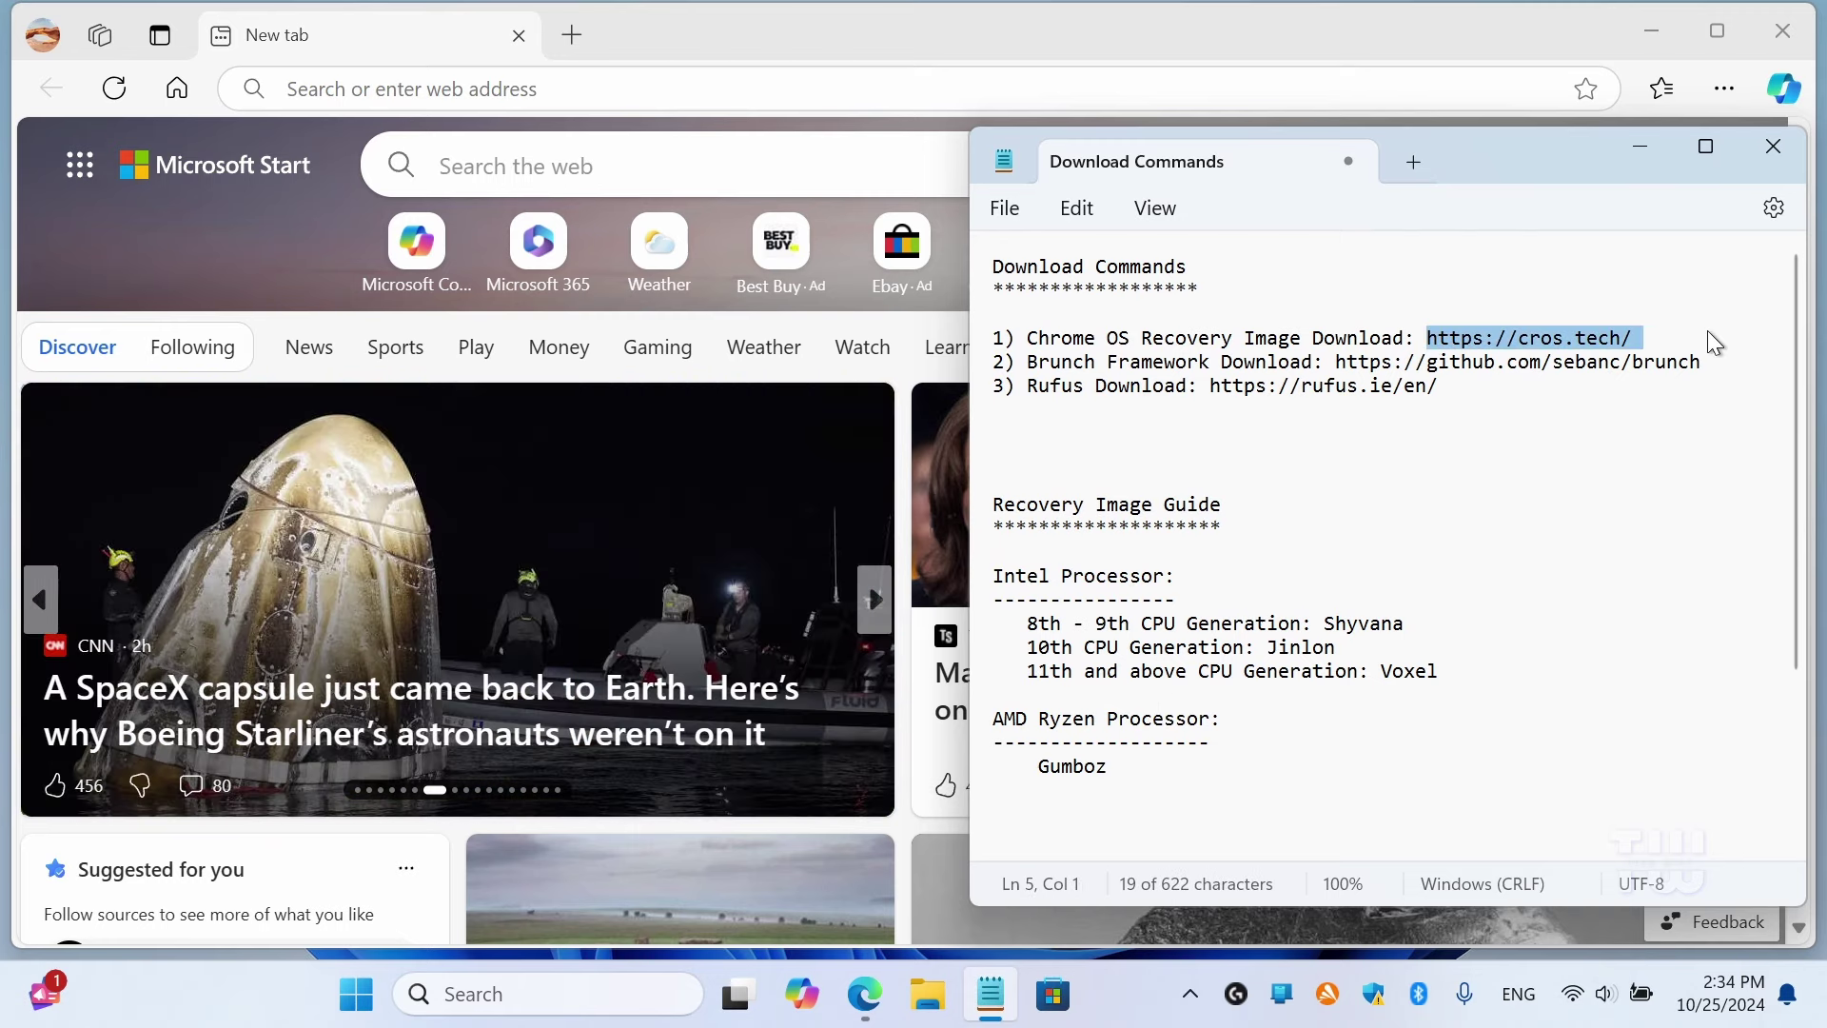
pyautogui.hotkey('ctrl', 'c')
pyautogui.click(510, 90)
pyautogui.hotkey('ctrl', 'v')
pyautogui.press('Return')
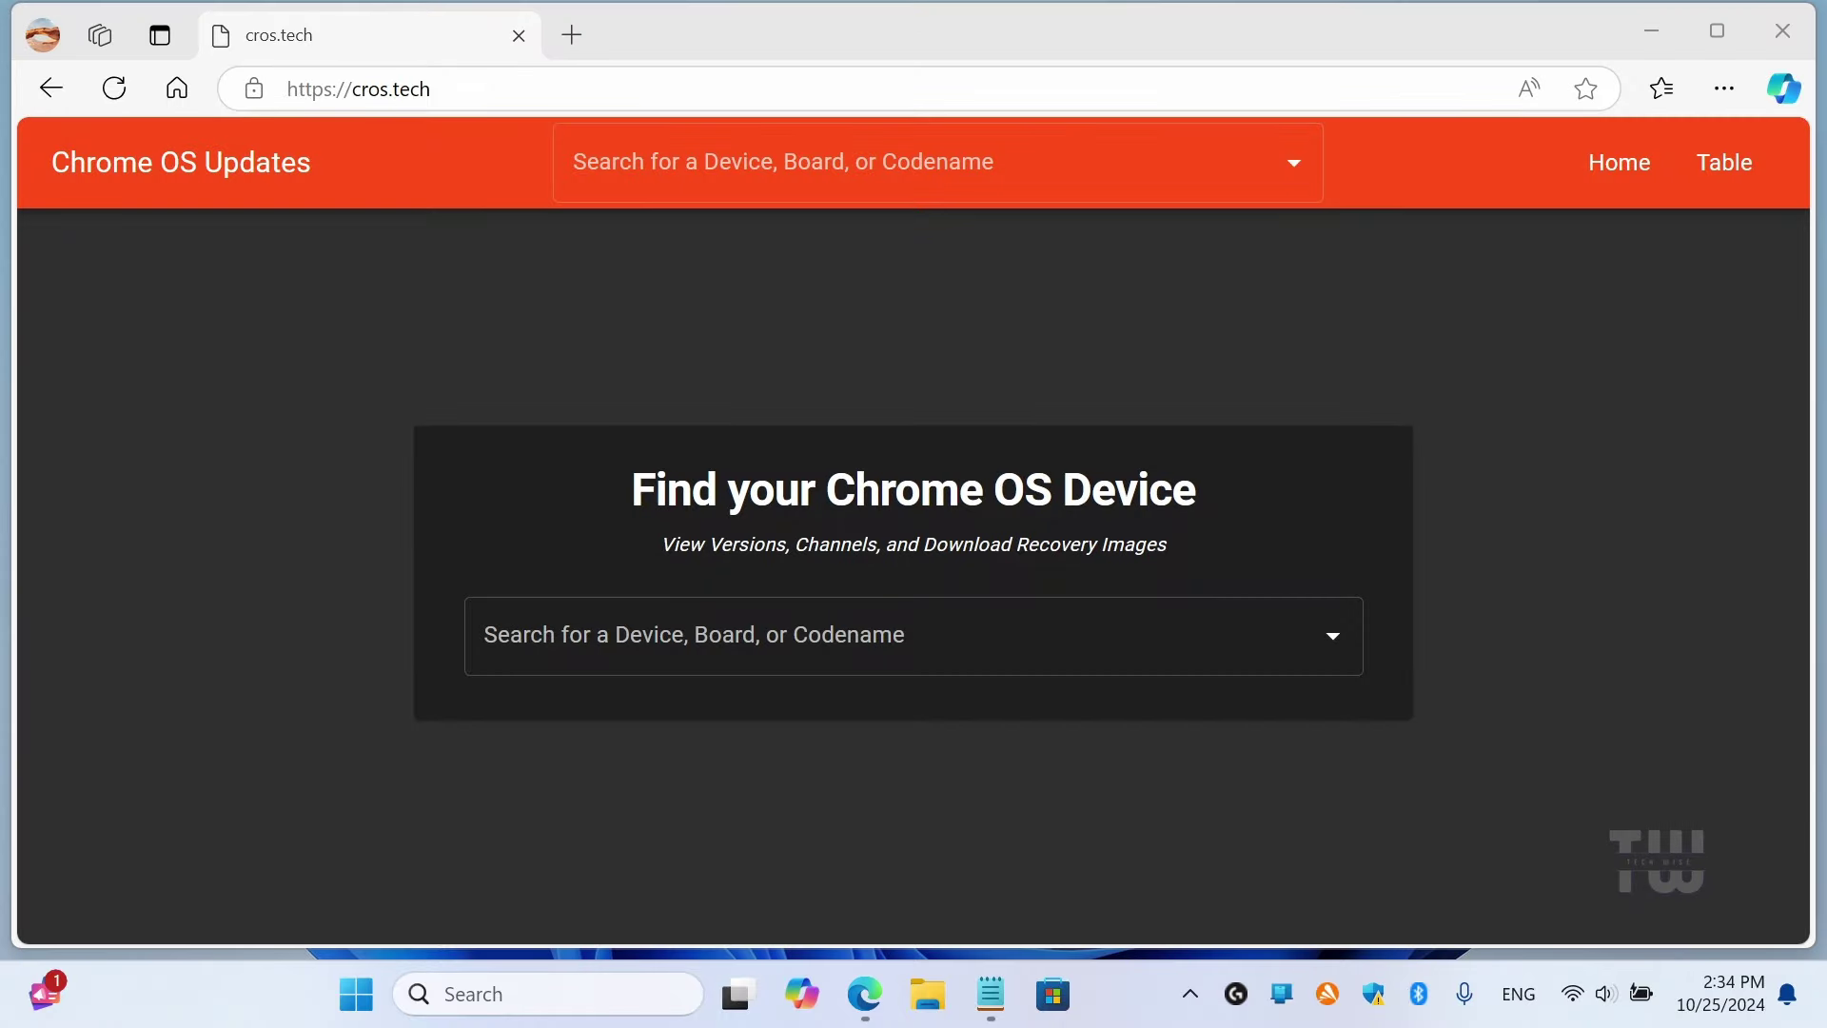
pyautogui.click(473, 992)
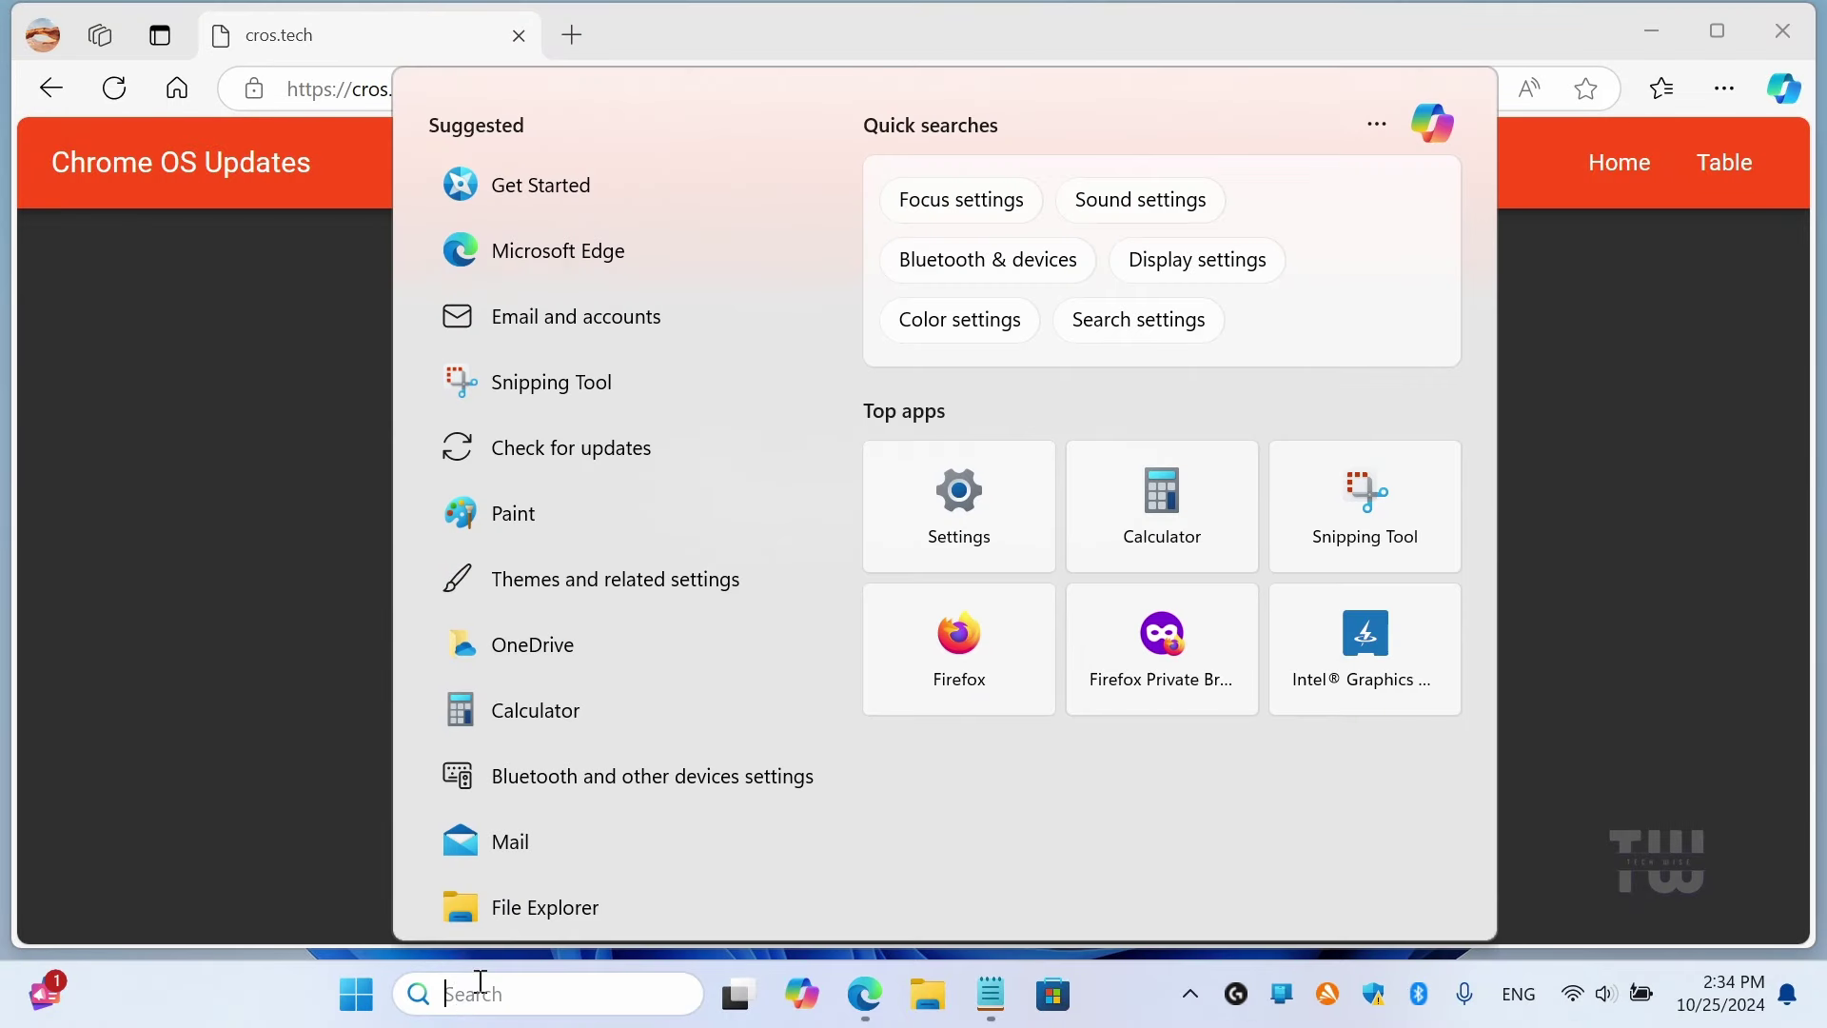
pyautogui.write('syste')
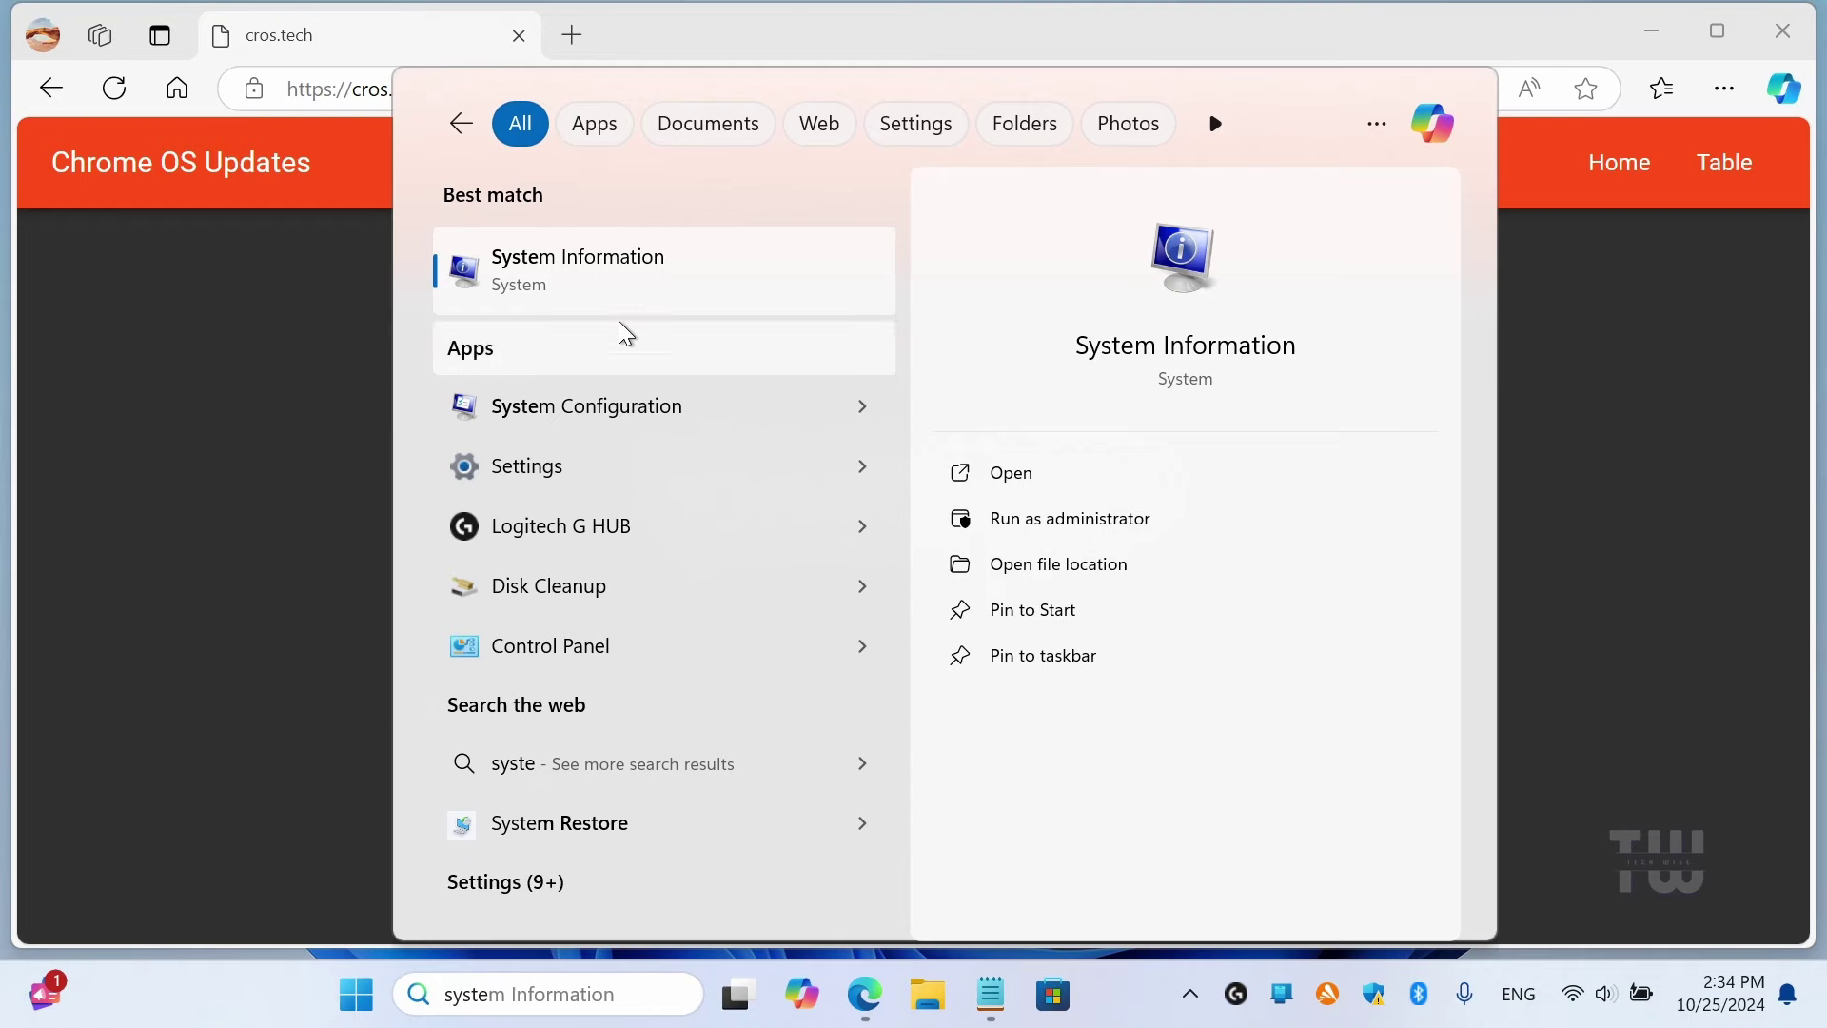
pyautogui.click(647, 285)
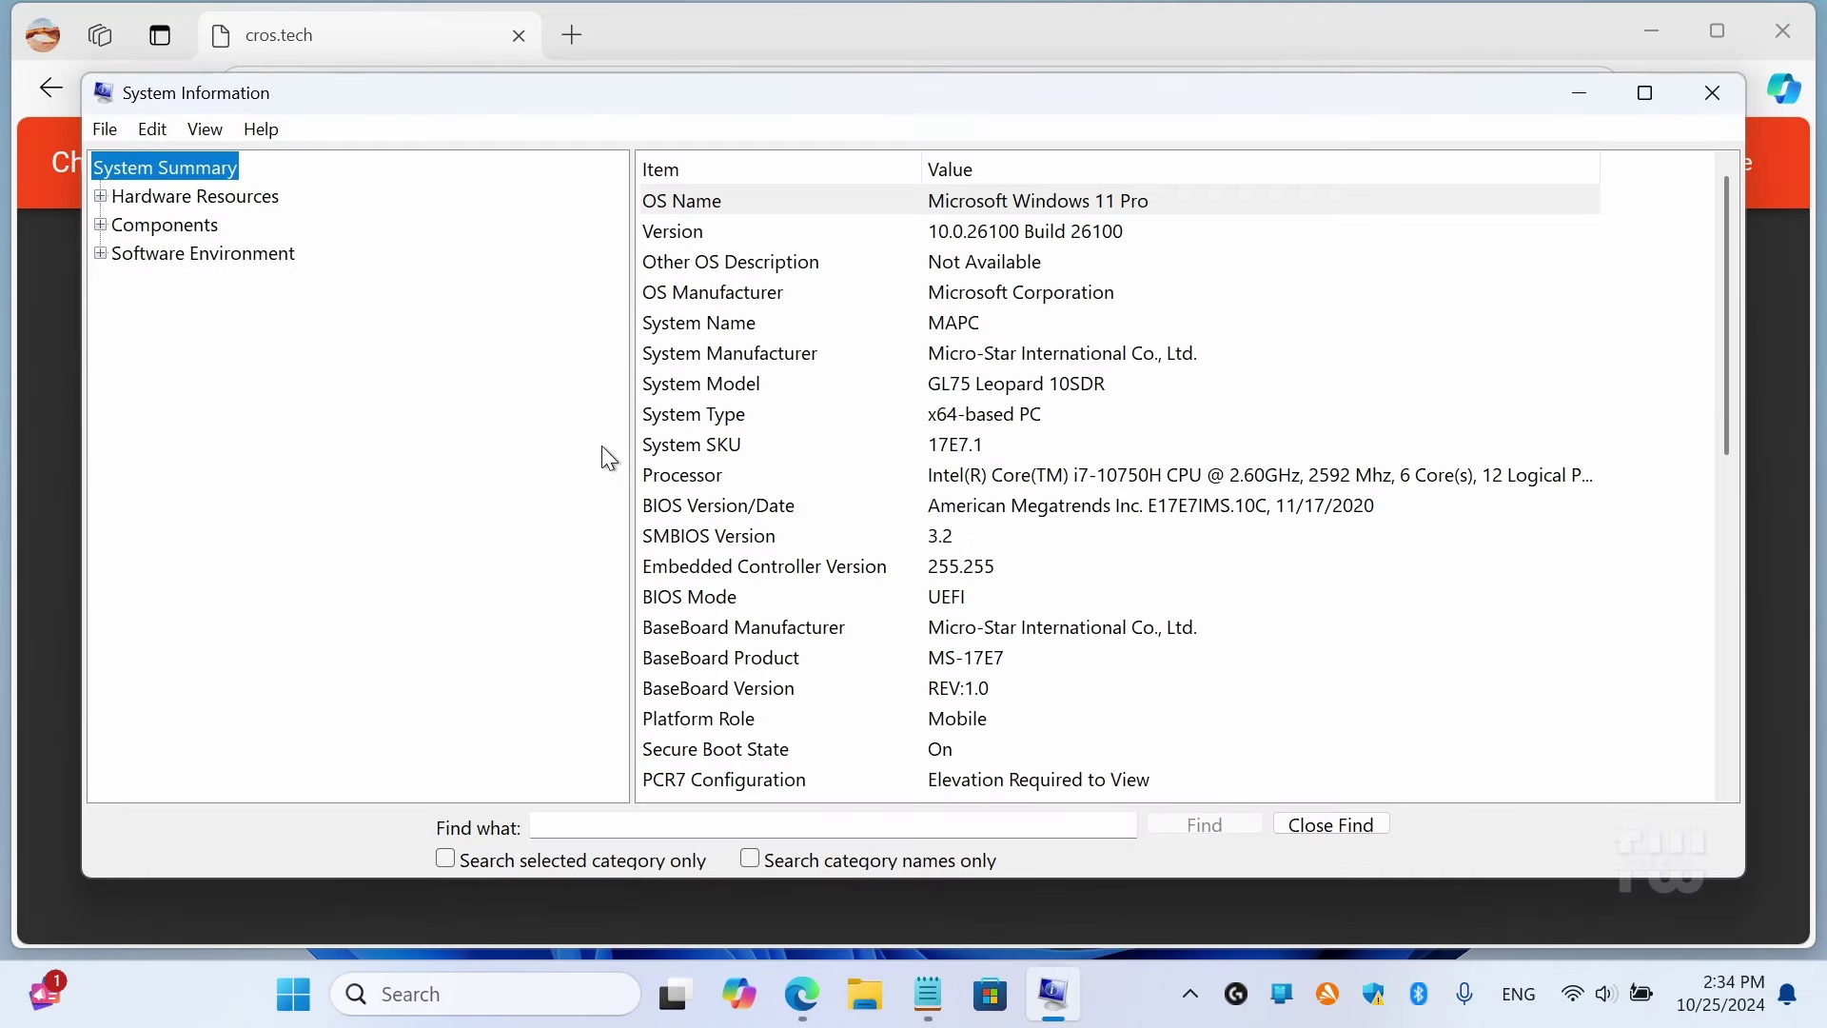
pyautogui.click(693, 483)
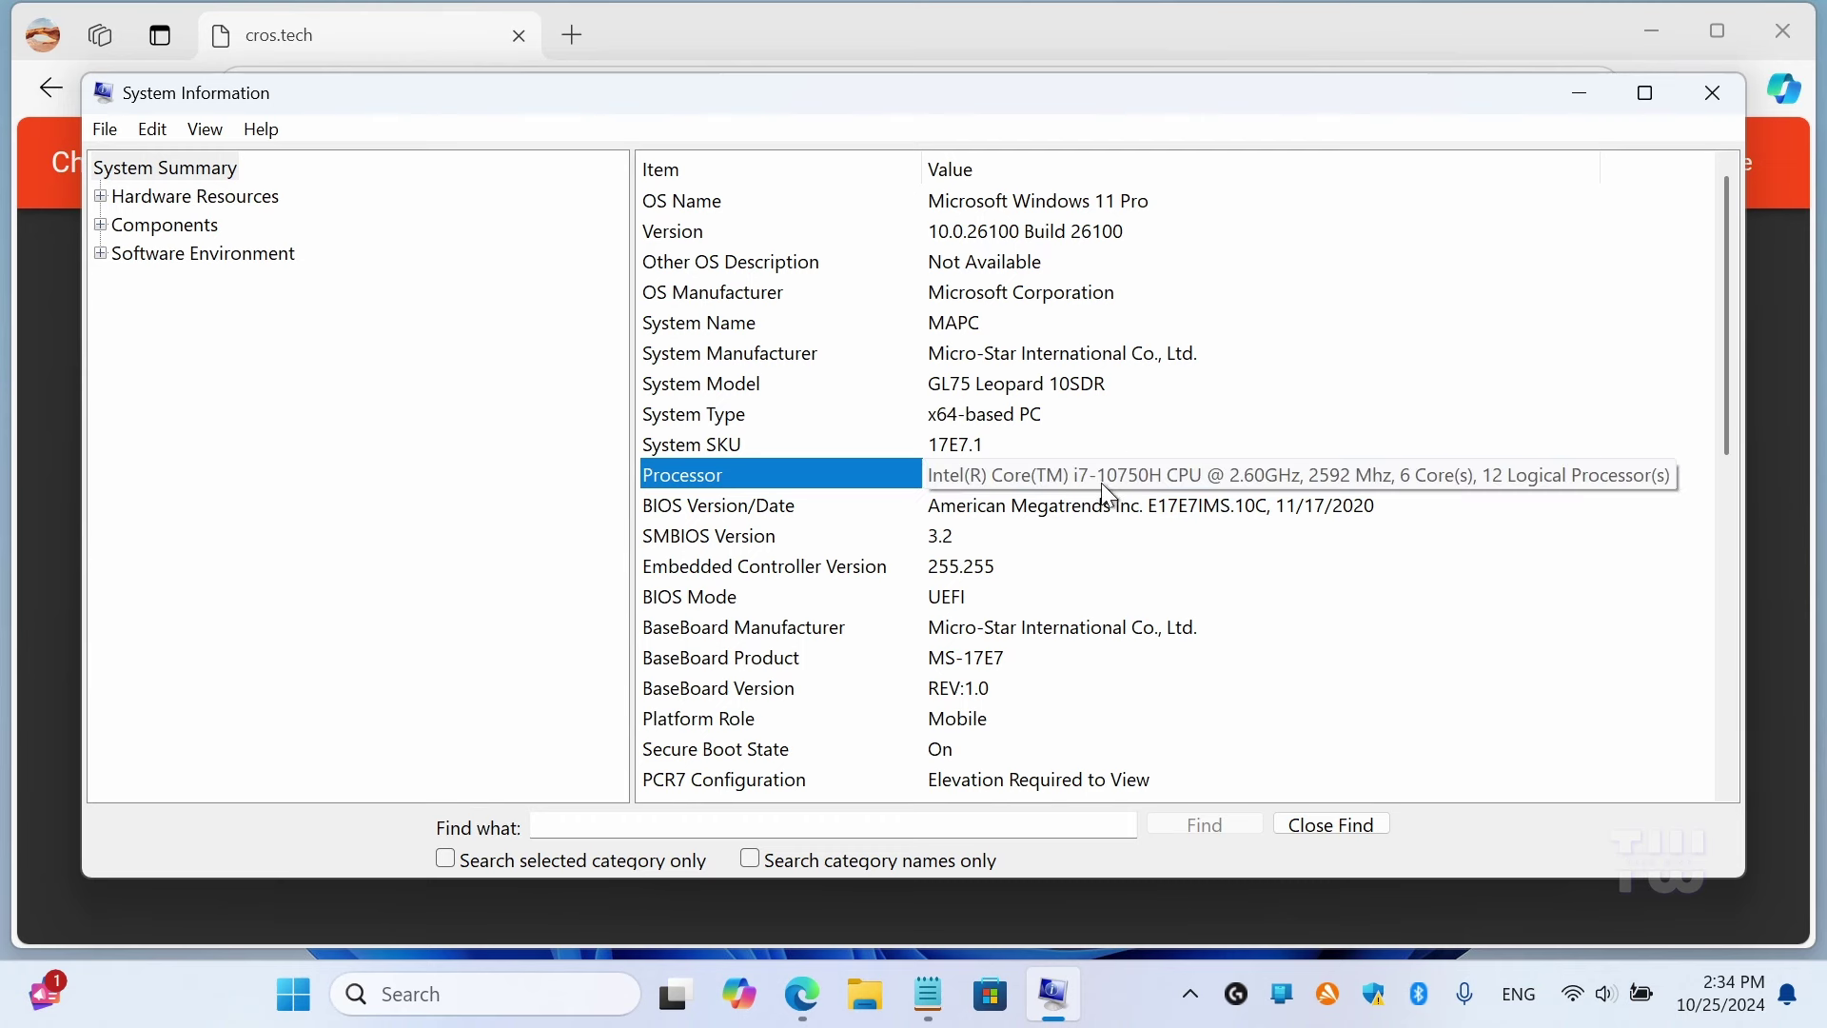
pyautogui.click(1701, 107)
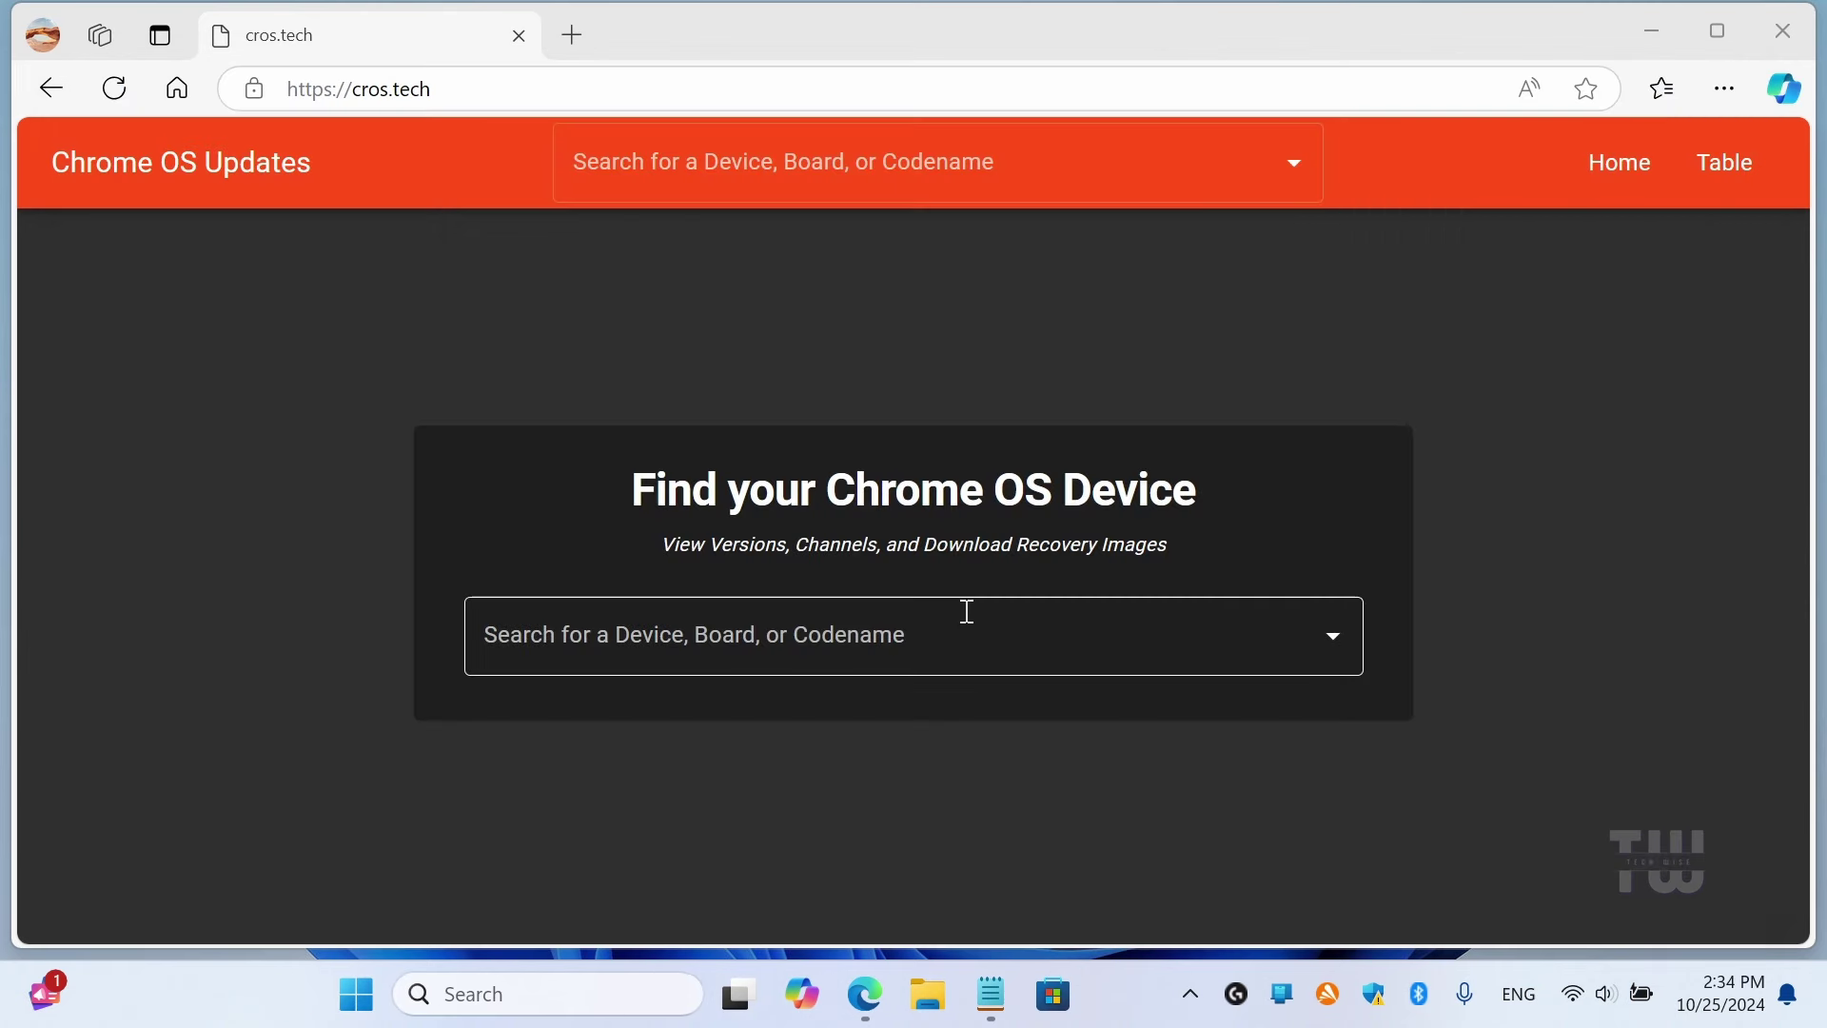
# Copy the 10th-gen Intel codename Jinlon from the Download Commands note.
pyautogui.click(990, 993)
pyautogui.scroll(-2, 1152, 582)
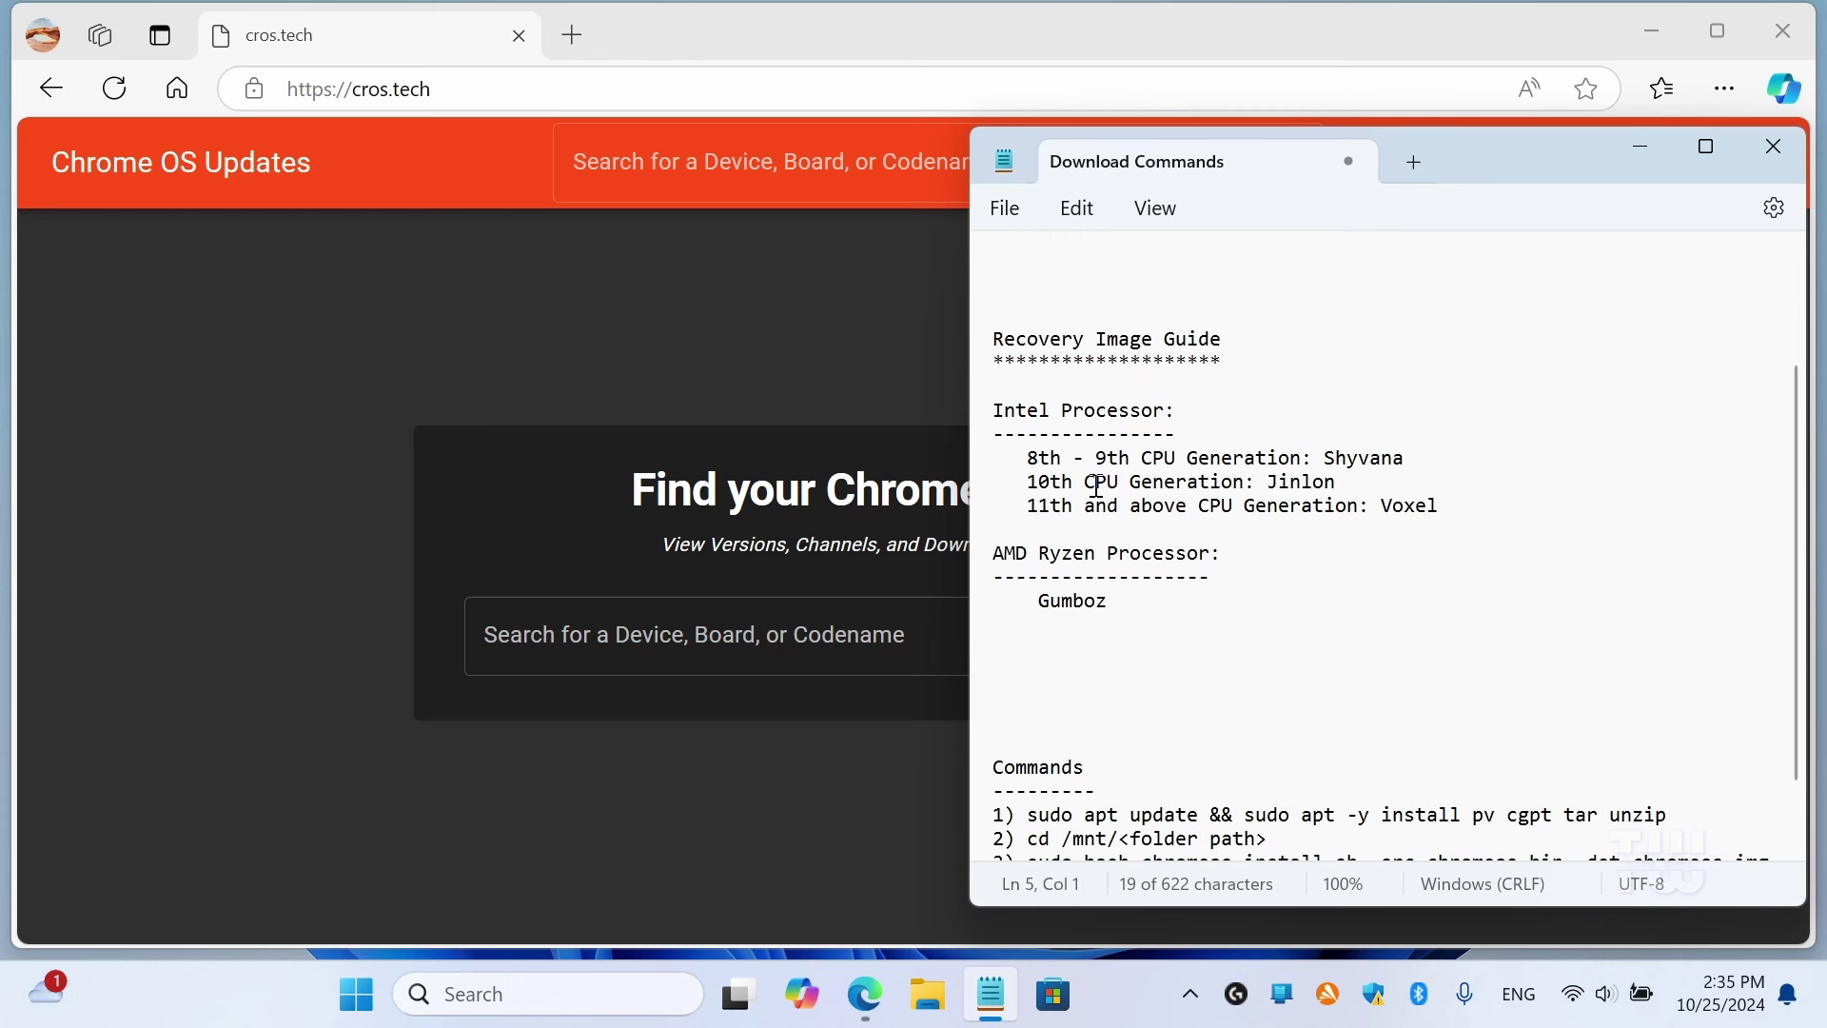
pyautogui.moveTo(1000, 557); pyautogui.dragTo(1217, 563)
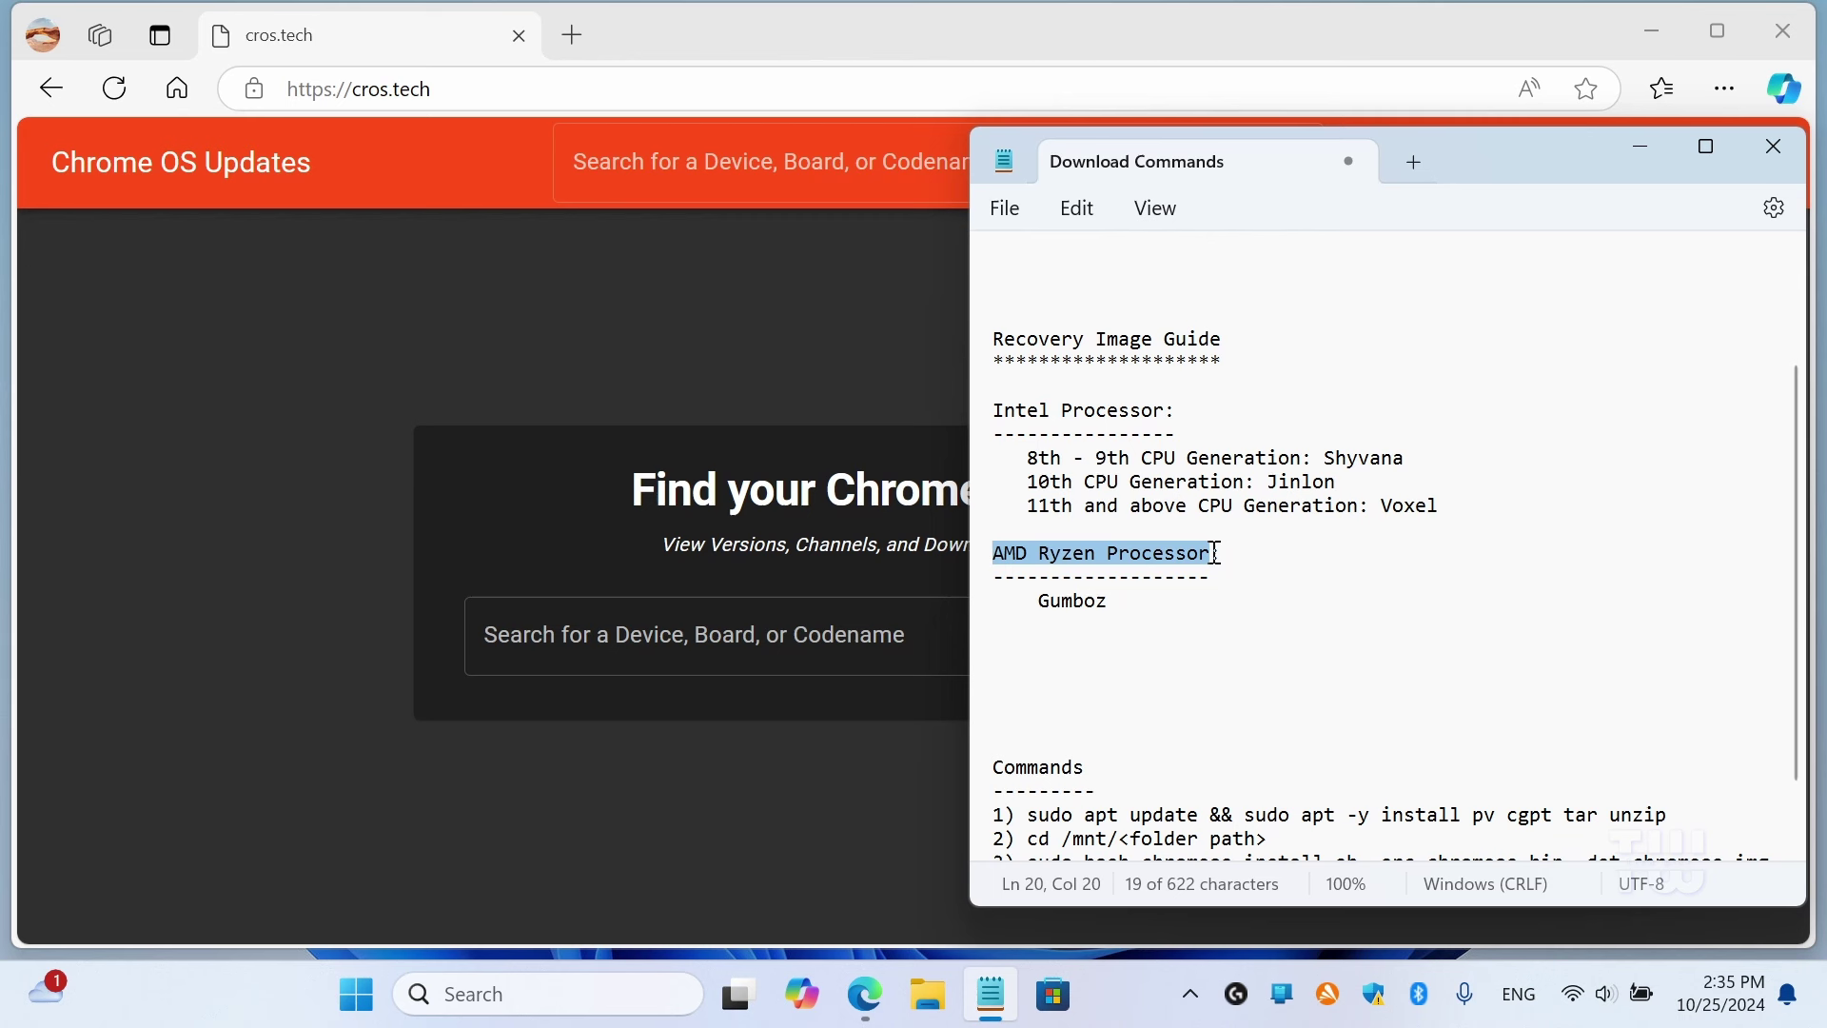
pyautogui.doubleClick(1059, 602)
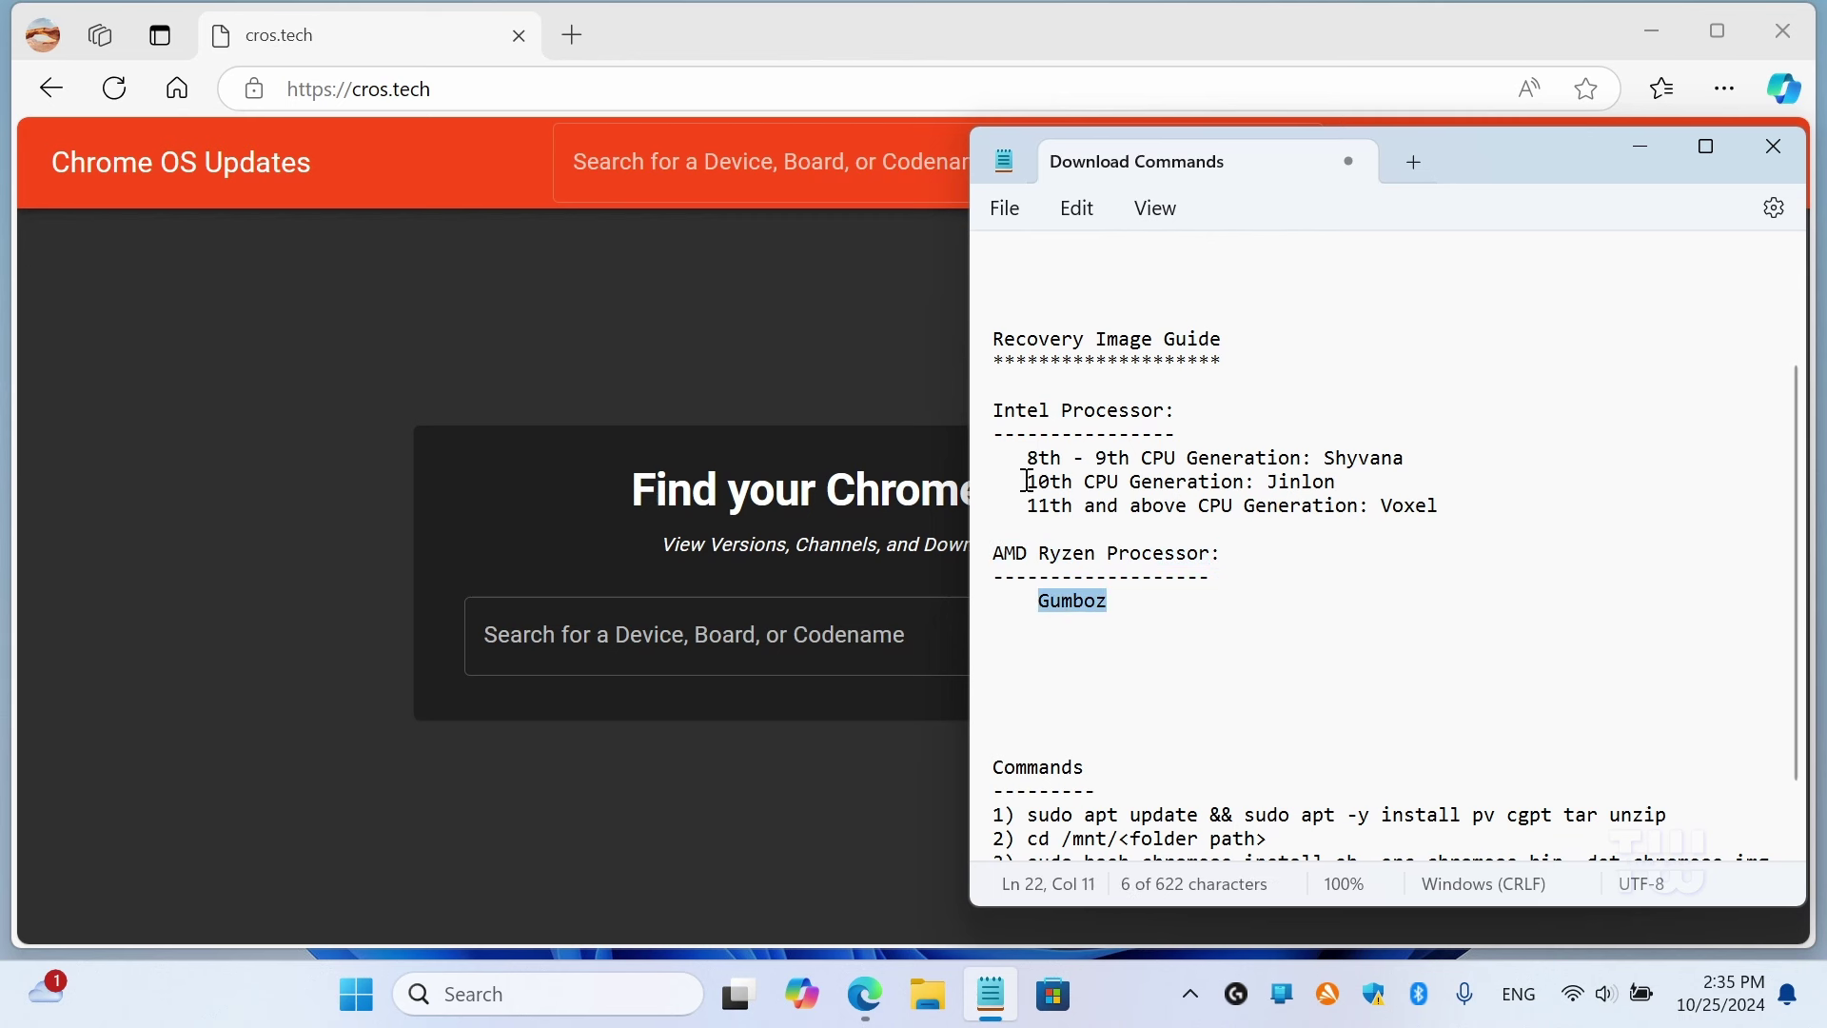
pyautogui.moveTo(1027, 480); pyautogui.dragTo(1080, 490)
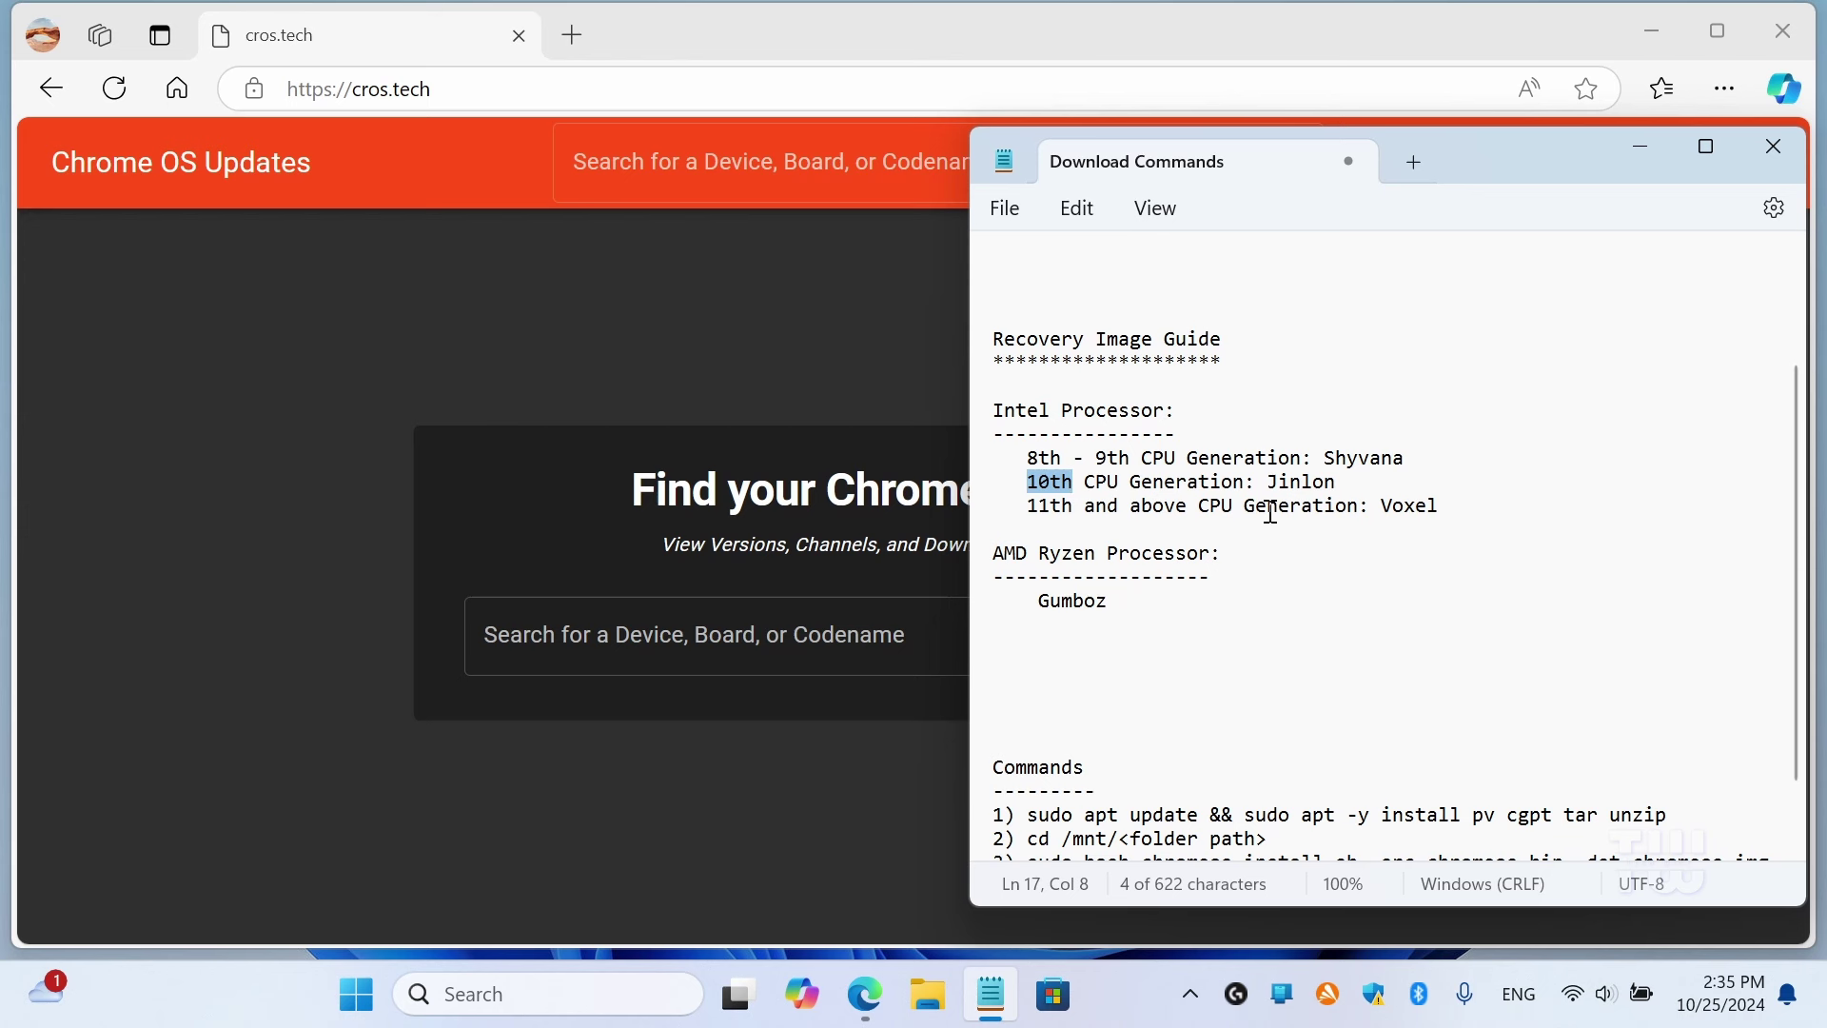
pyautogui.doubleClick(1307, 485)
pyautogui.rightClick(1310, 495)
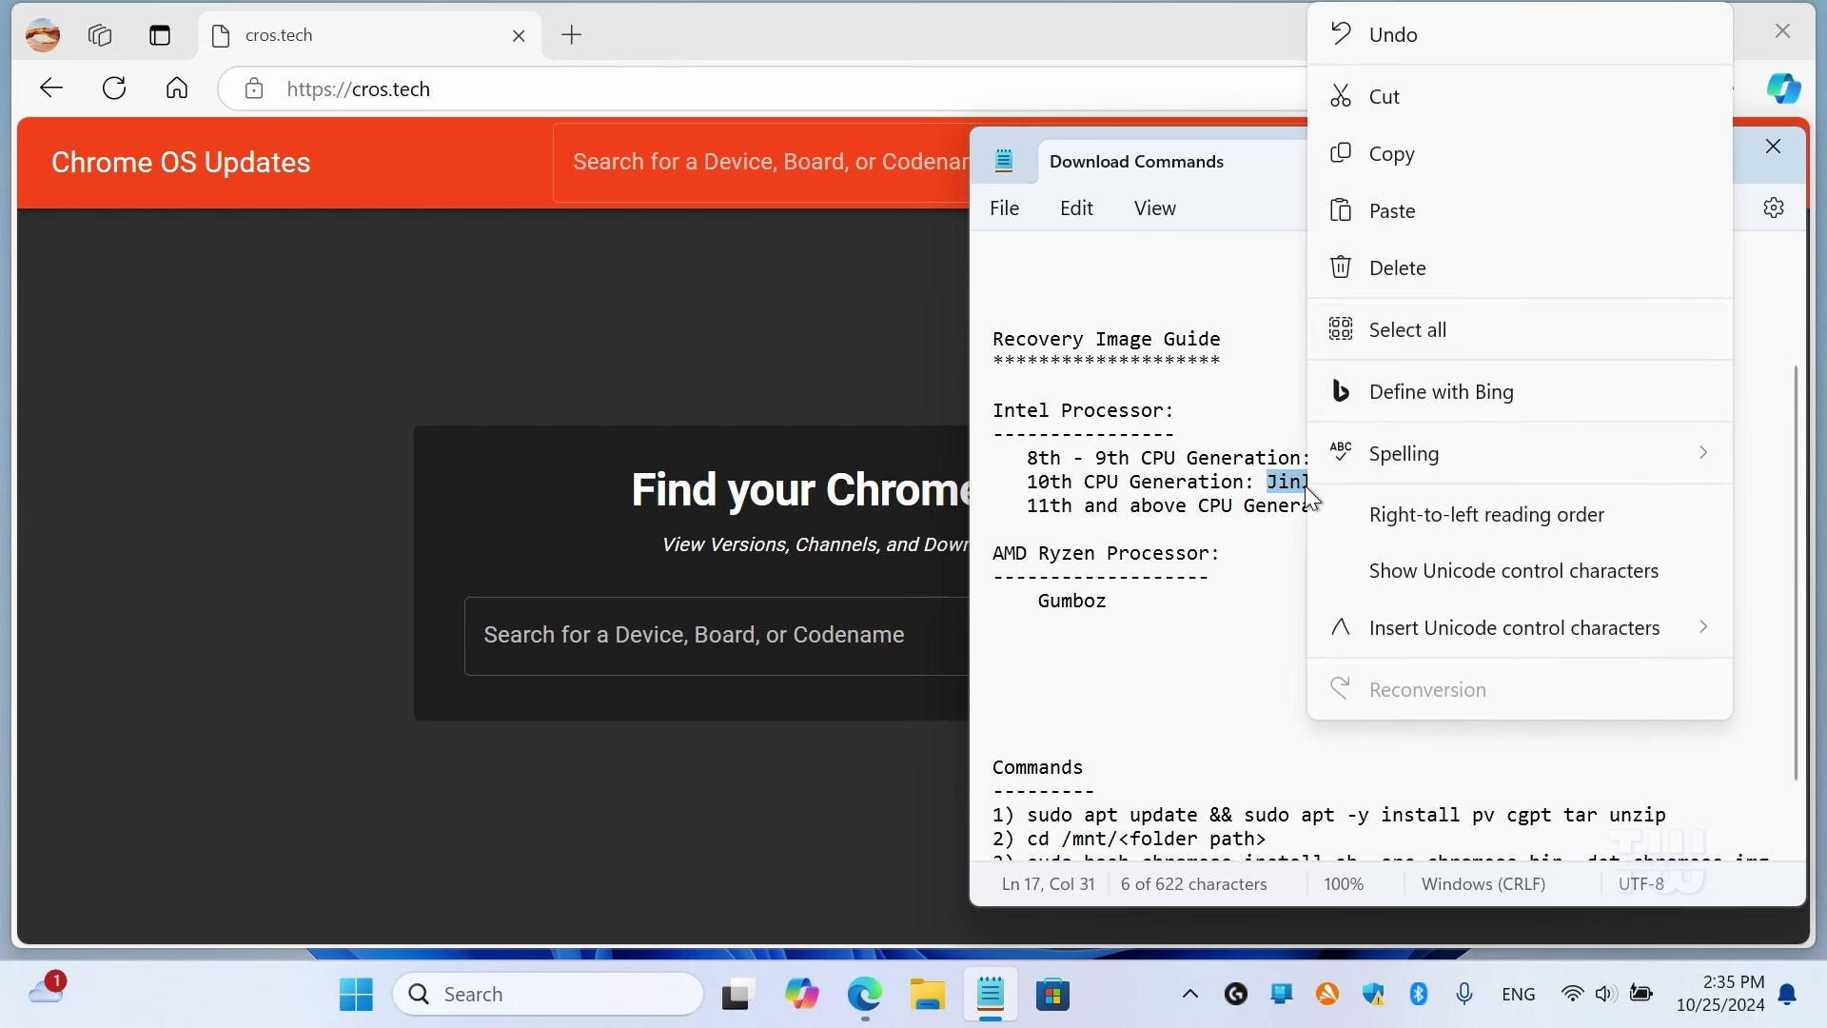
pyautogui.click(1422, 157)
# Search cros.tech for Jinlon and download the version 129 recovery image from the jinlon page.
pyautogui.click(919, 328)
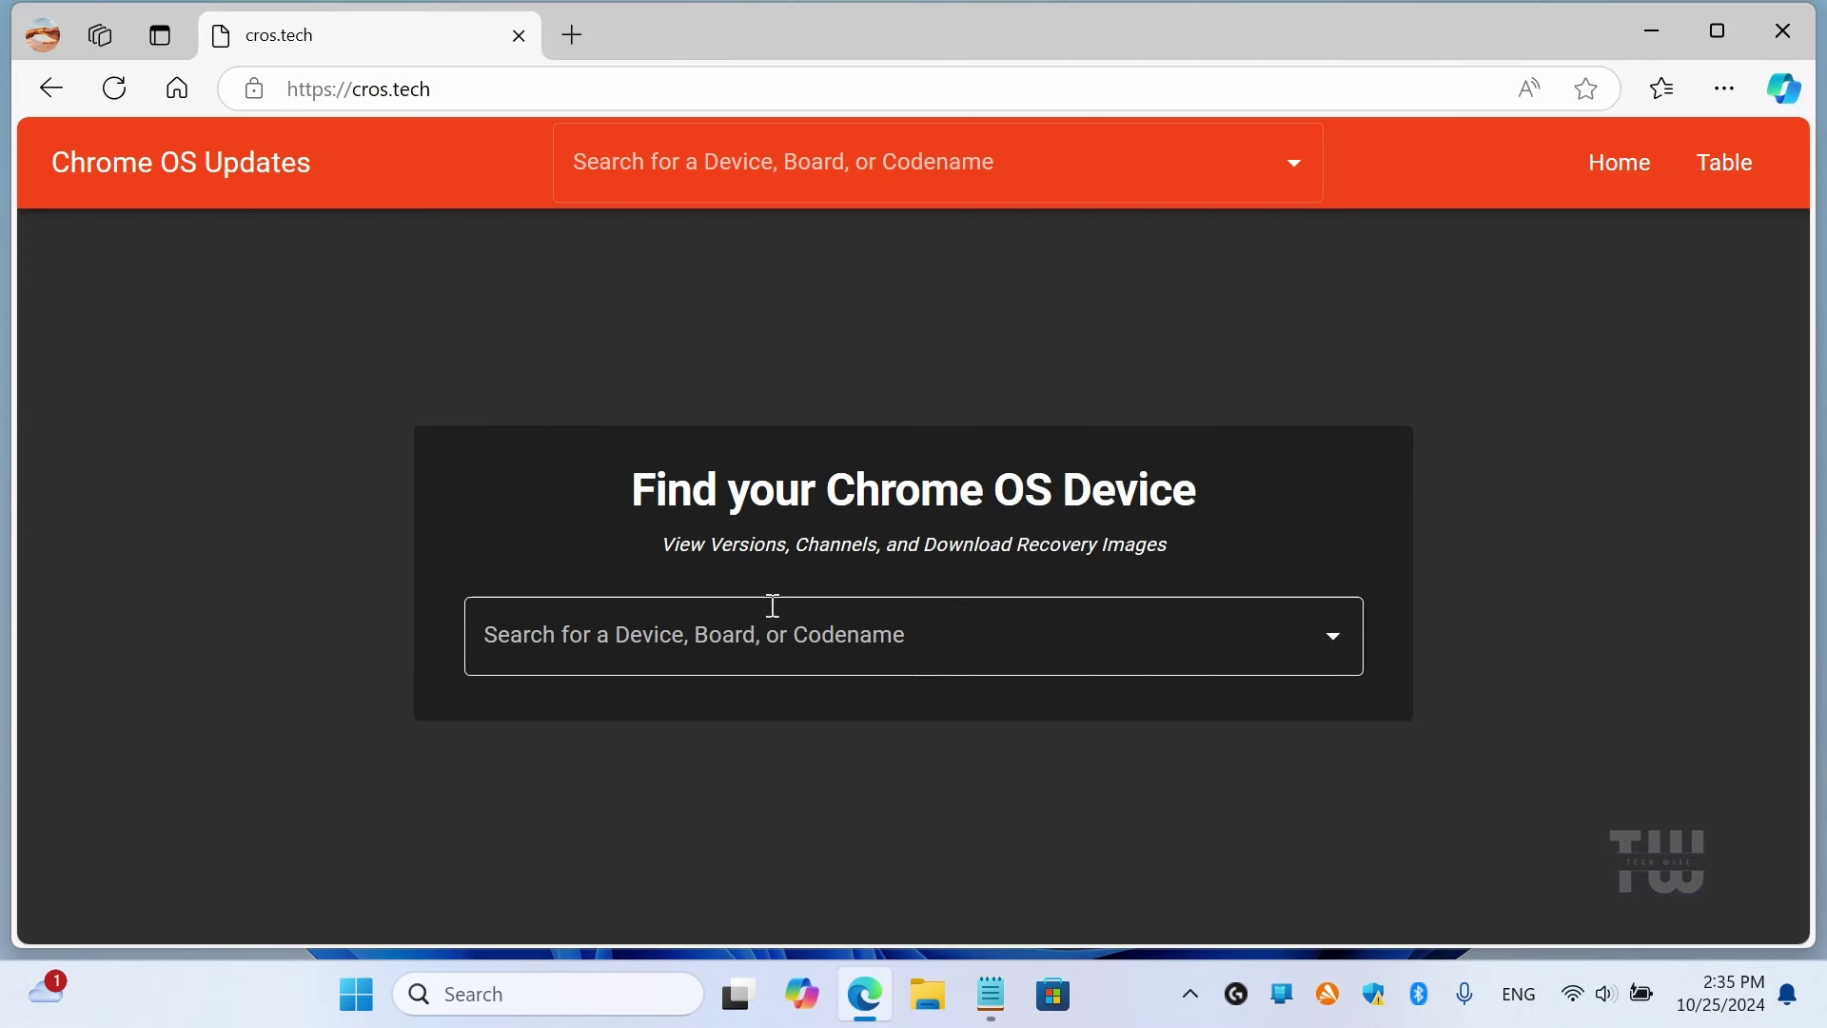
pyautogui.click(756, 636)
pyautogui.hotkey('ctrl', 'v')
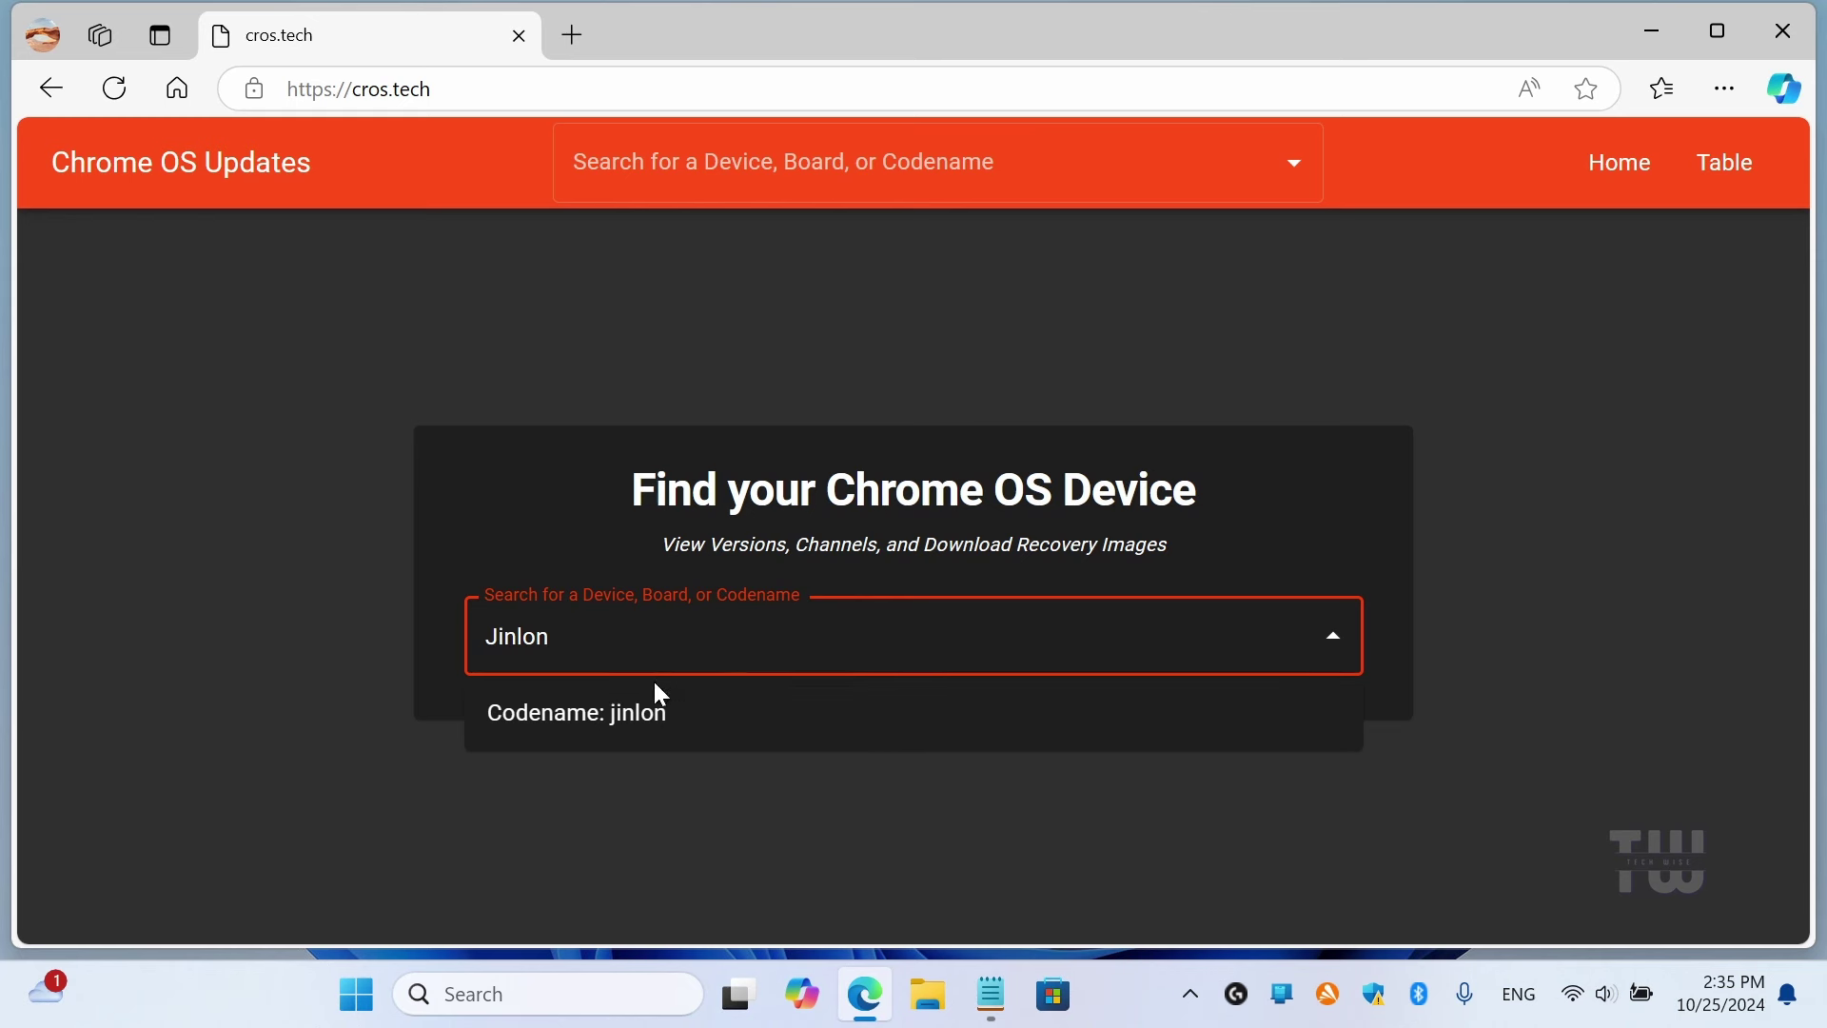
pyautogui.click(653, 712)
pyautogui.scroll(-1, 997, 678)
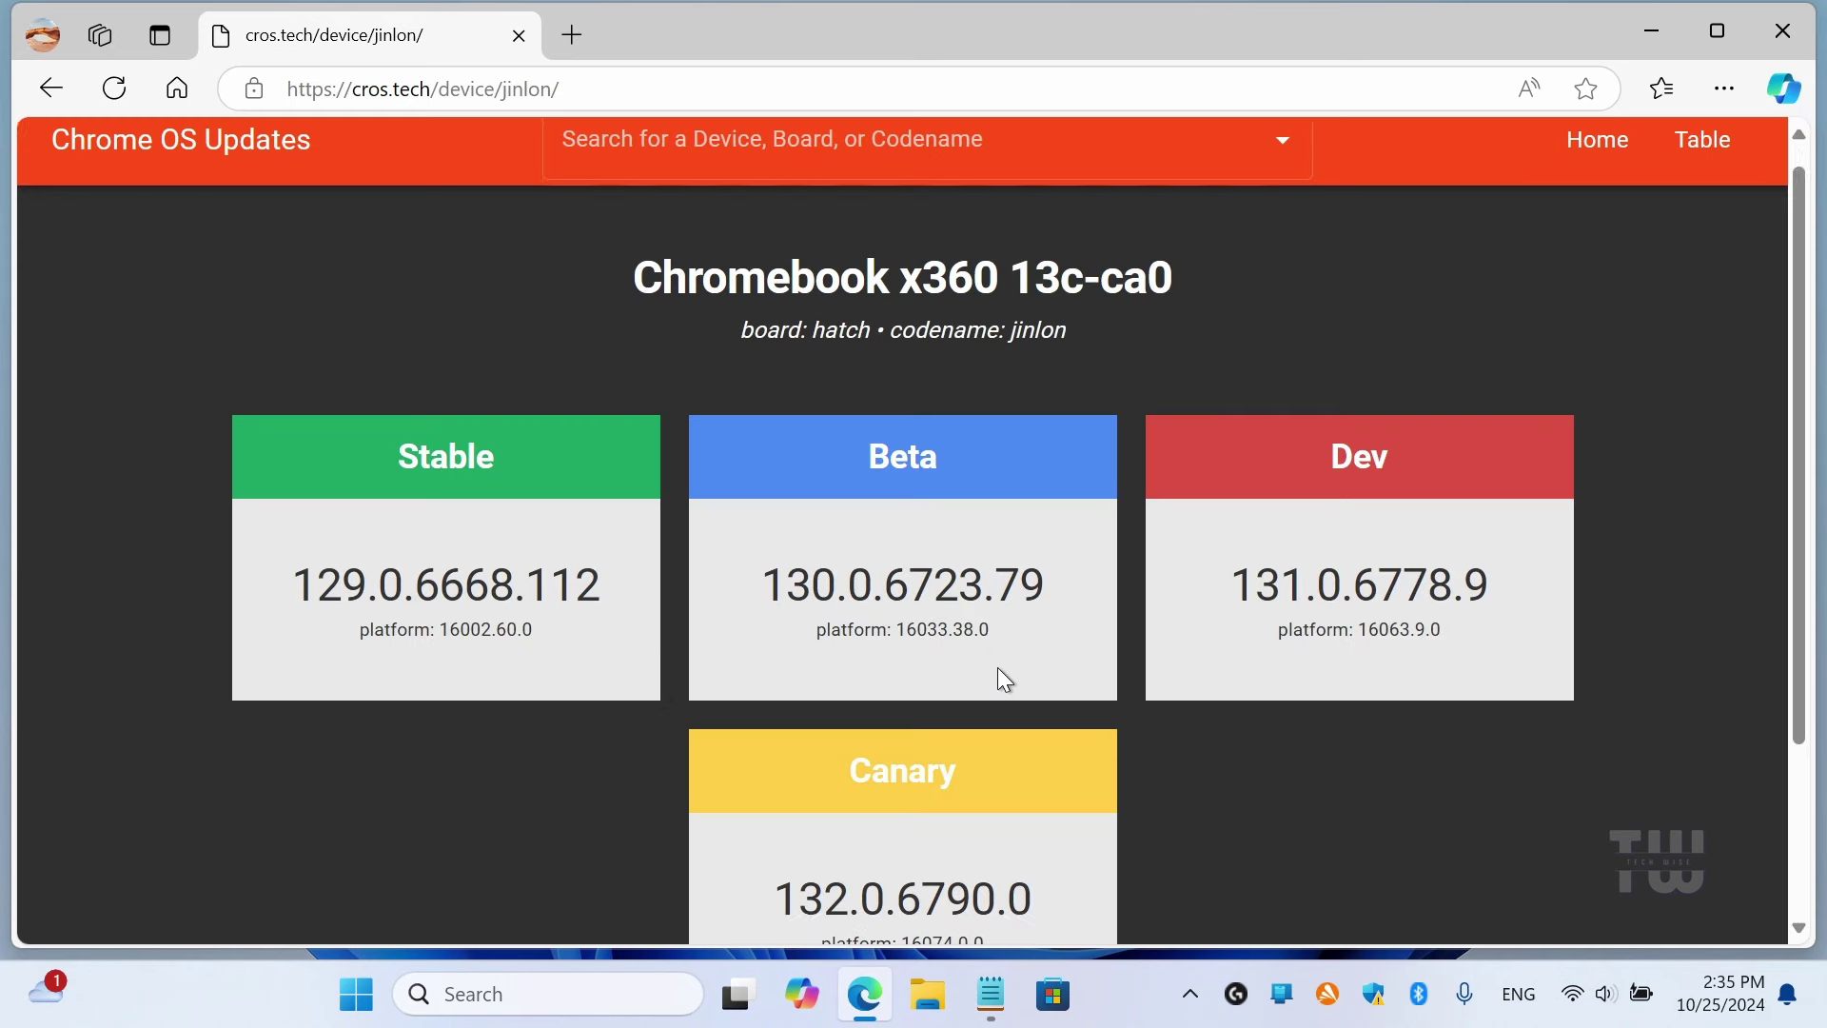
pyautogui.scroll(-2, 1005, 679)
pyautogui.click(1366, 868)
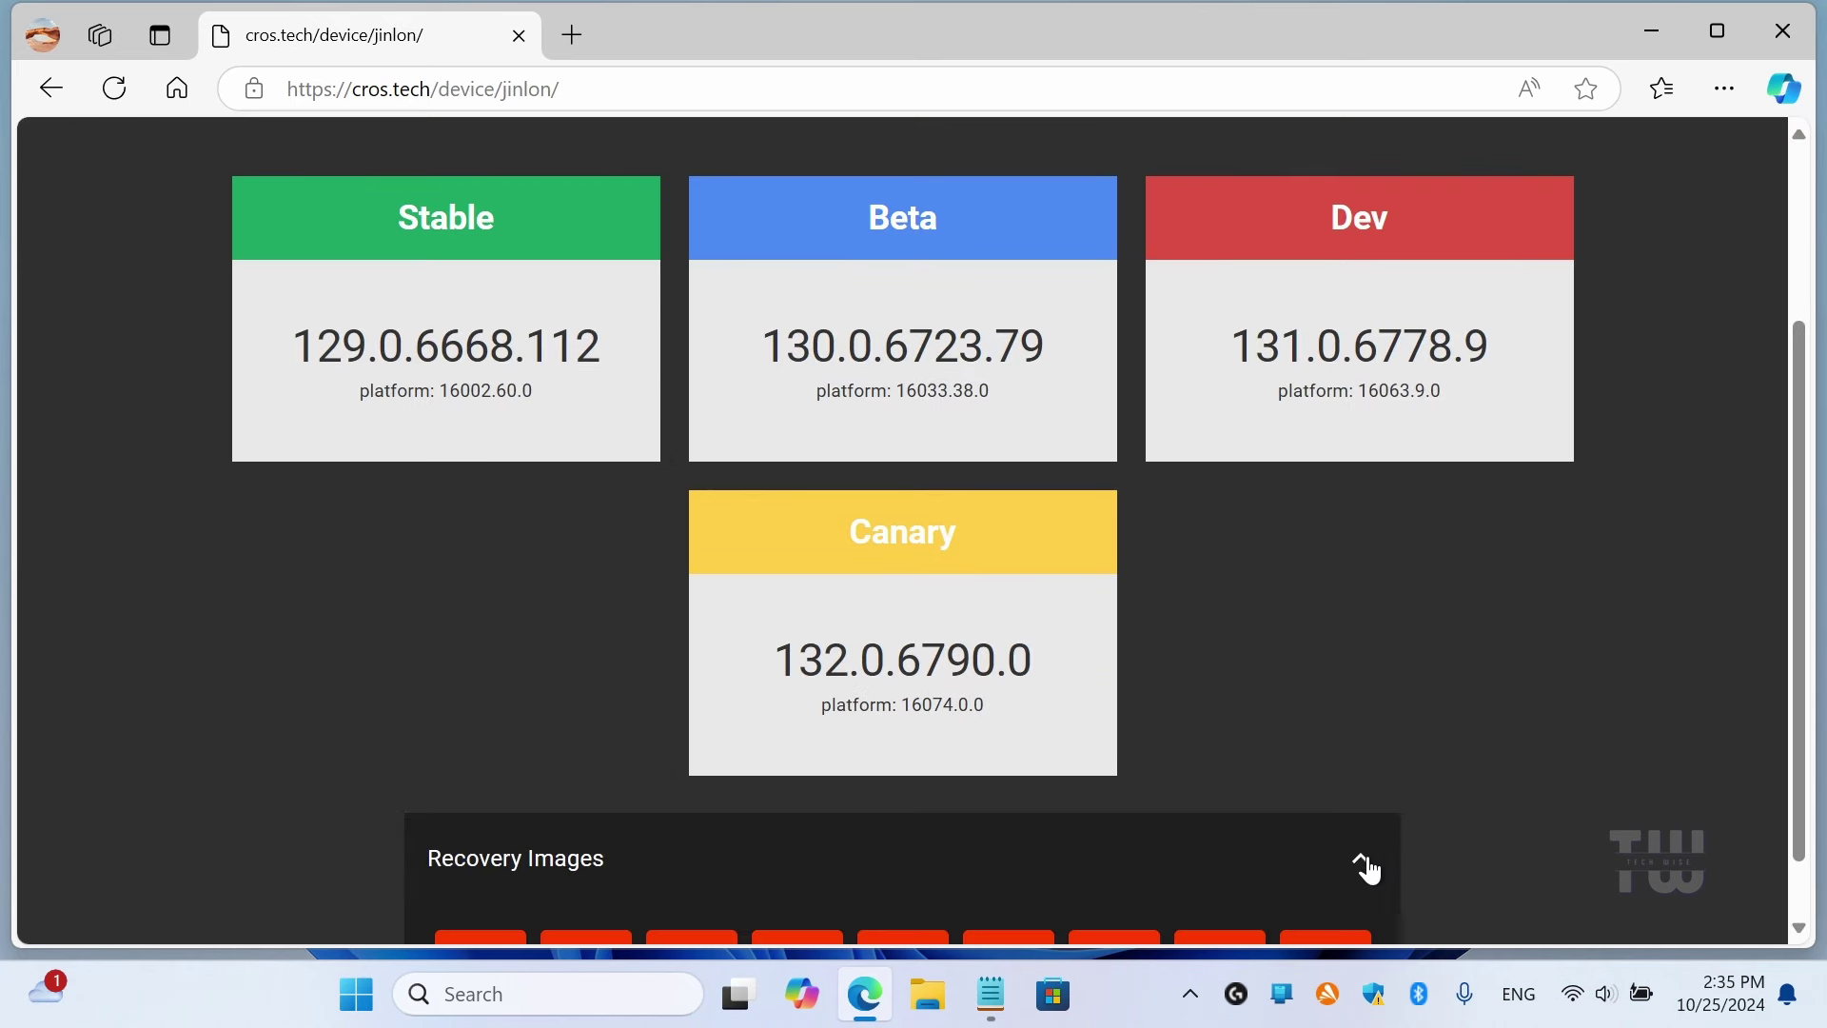
pyautogui.scroll(-1, 1368, 866)
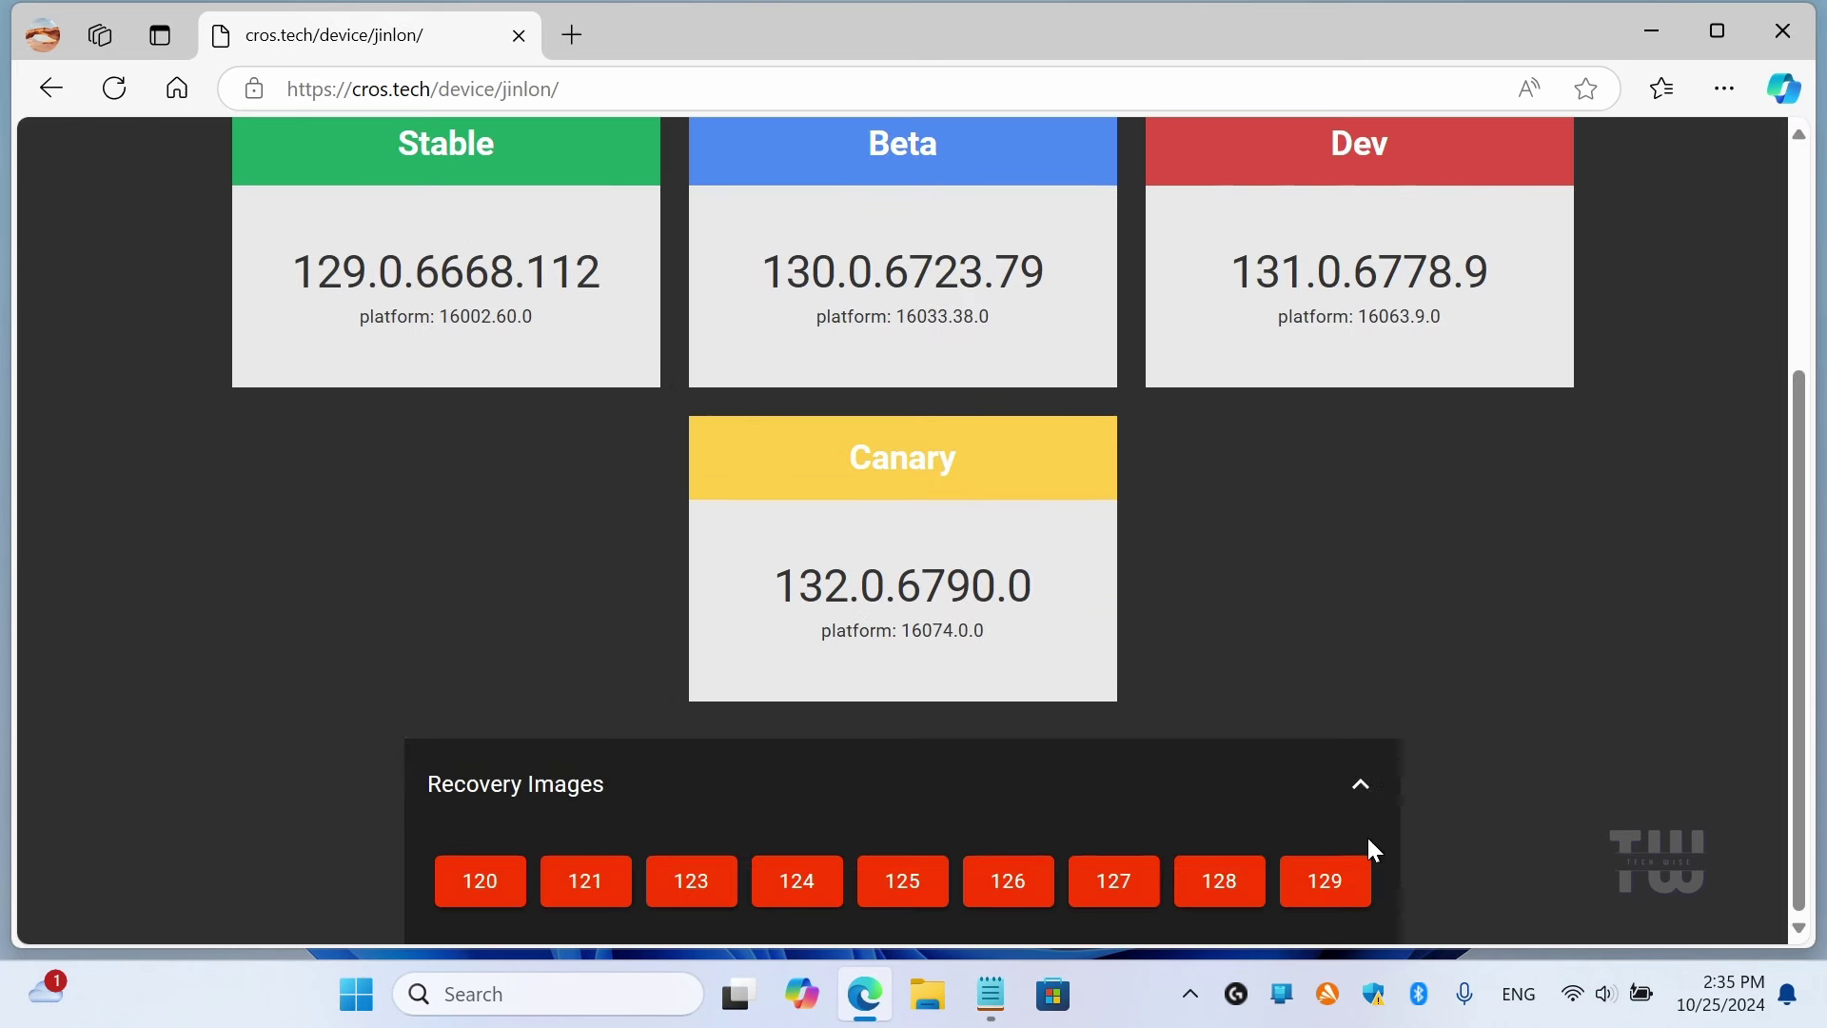
pyautogui.click(1328, 894)
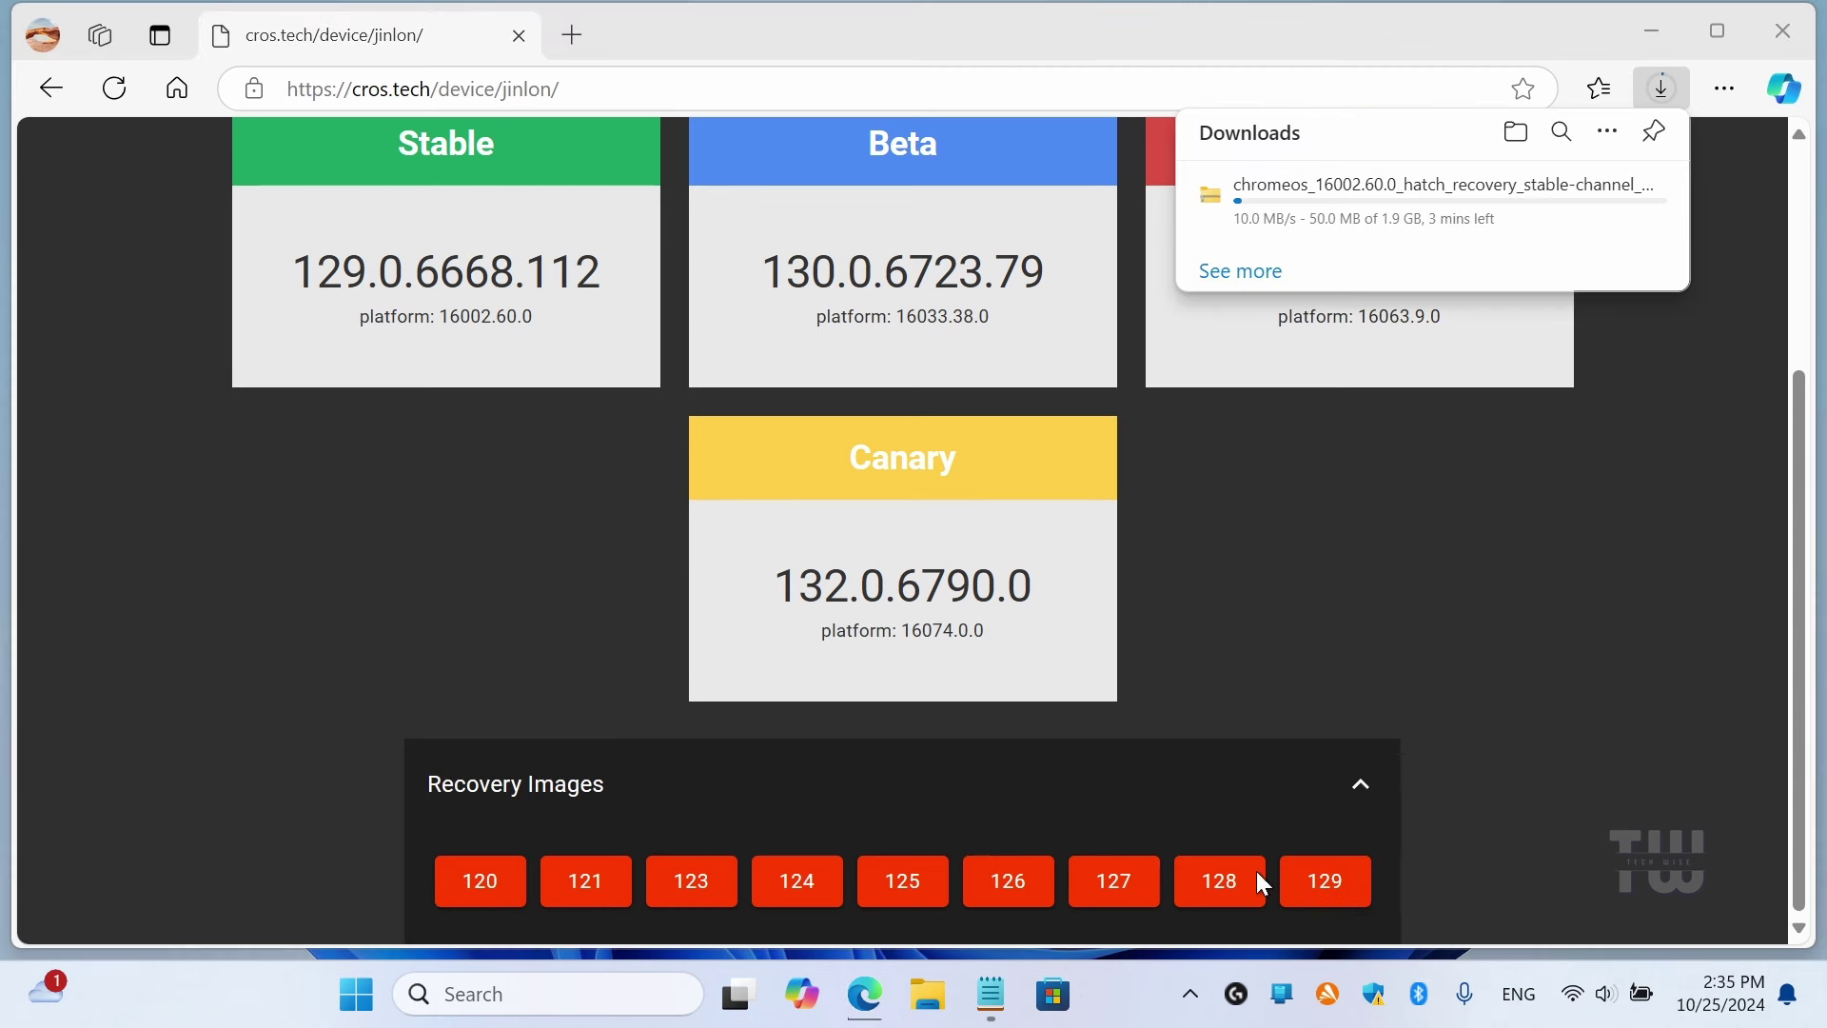
# Copy the Brunch link from the notes and open the Brunch GitHub repository in a new Edge tab.
pyautogui.click(994, 999)
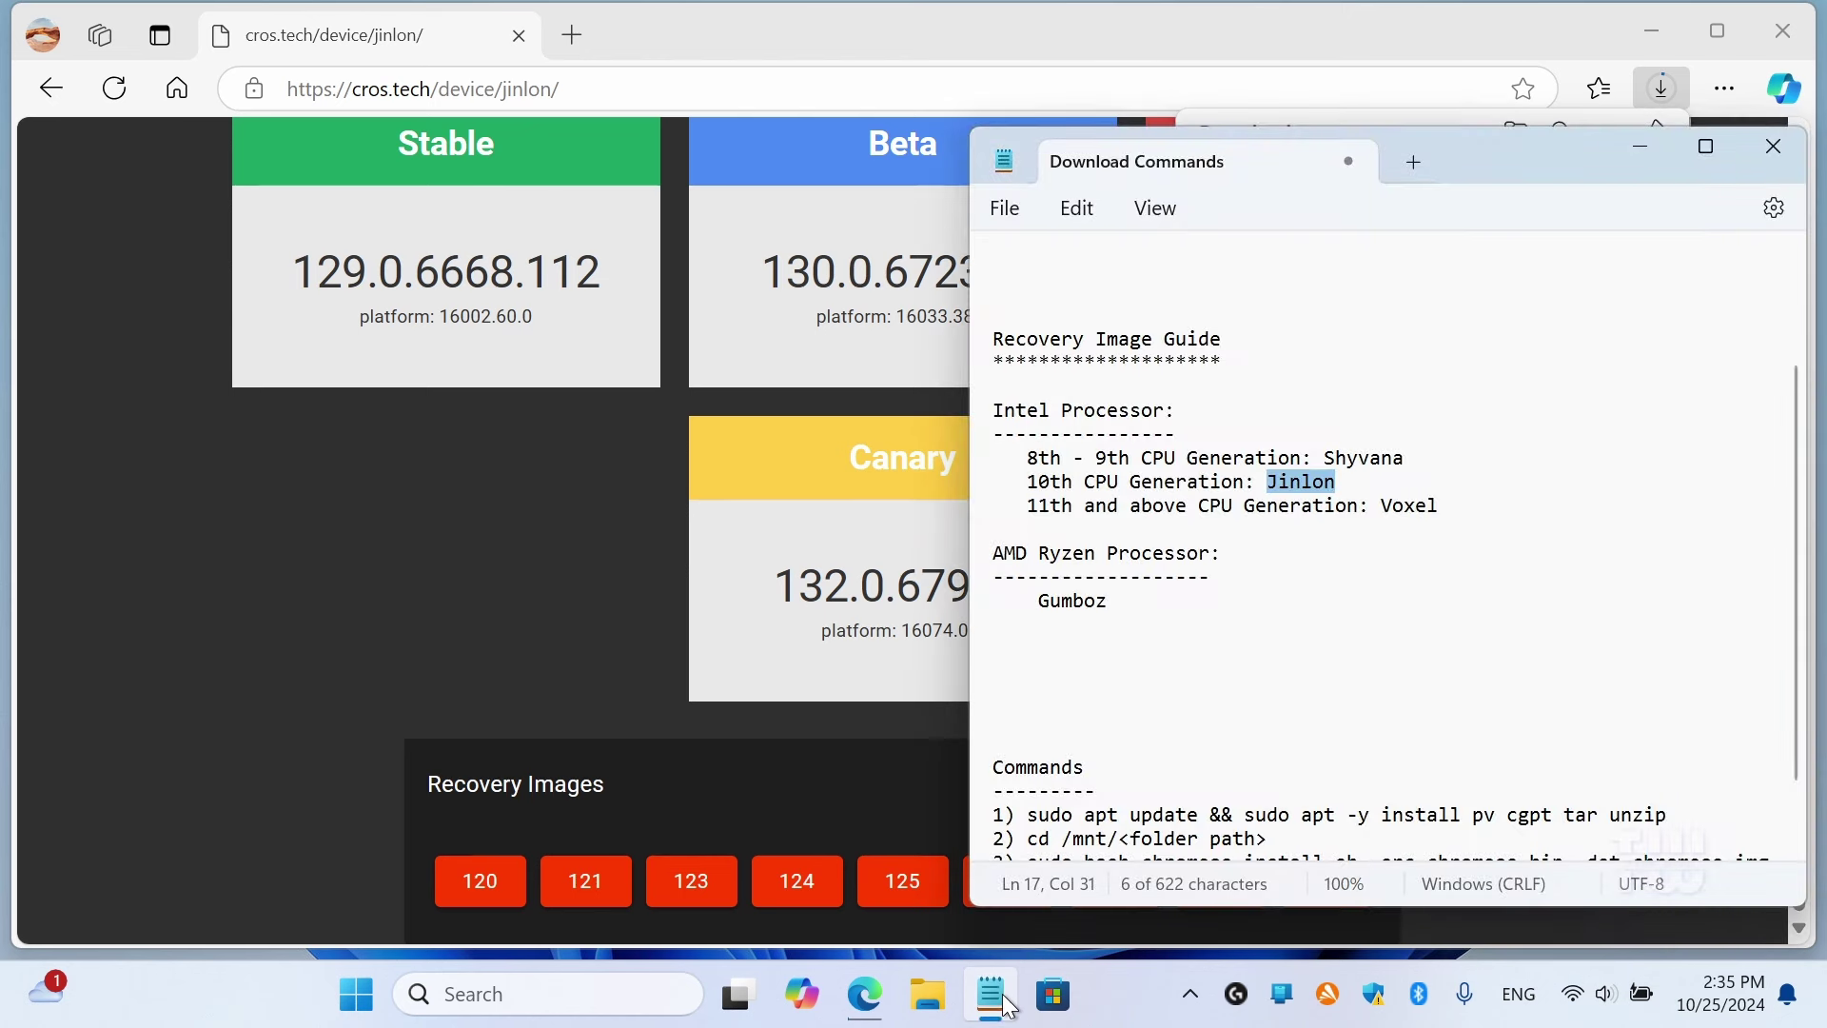
pyautogui.scroll(3, 1459, 562)
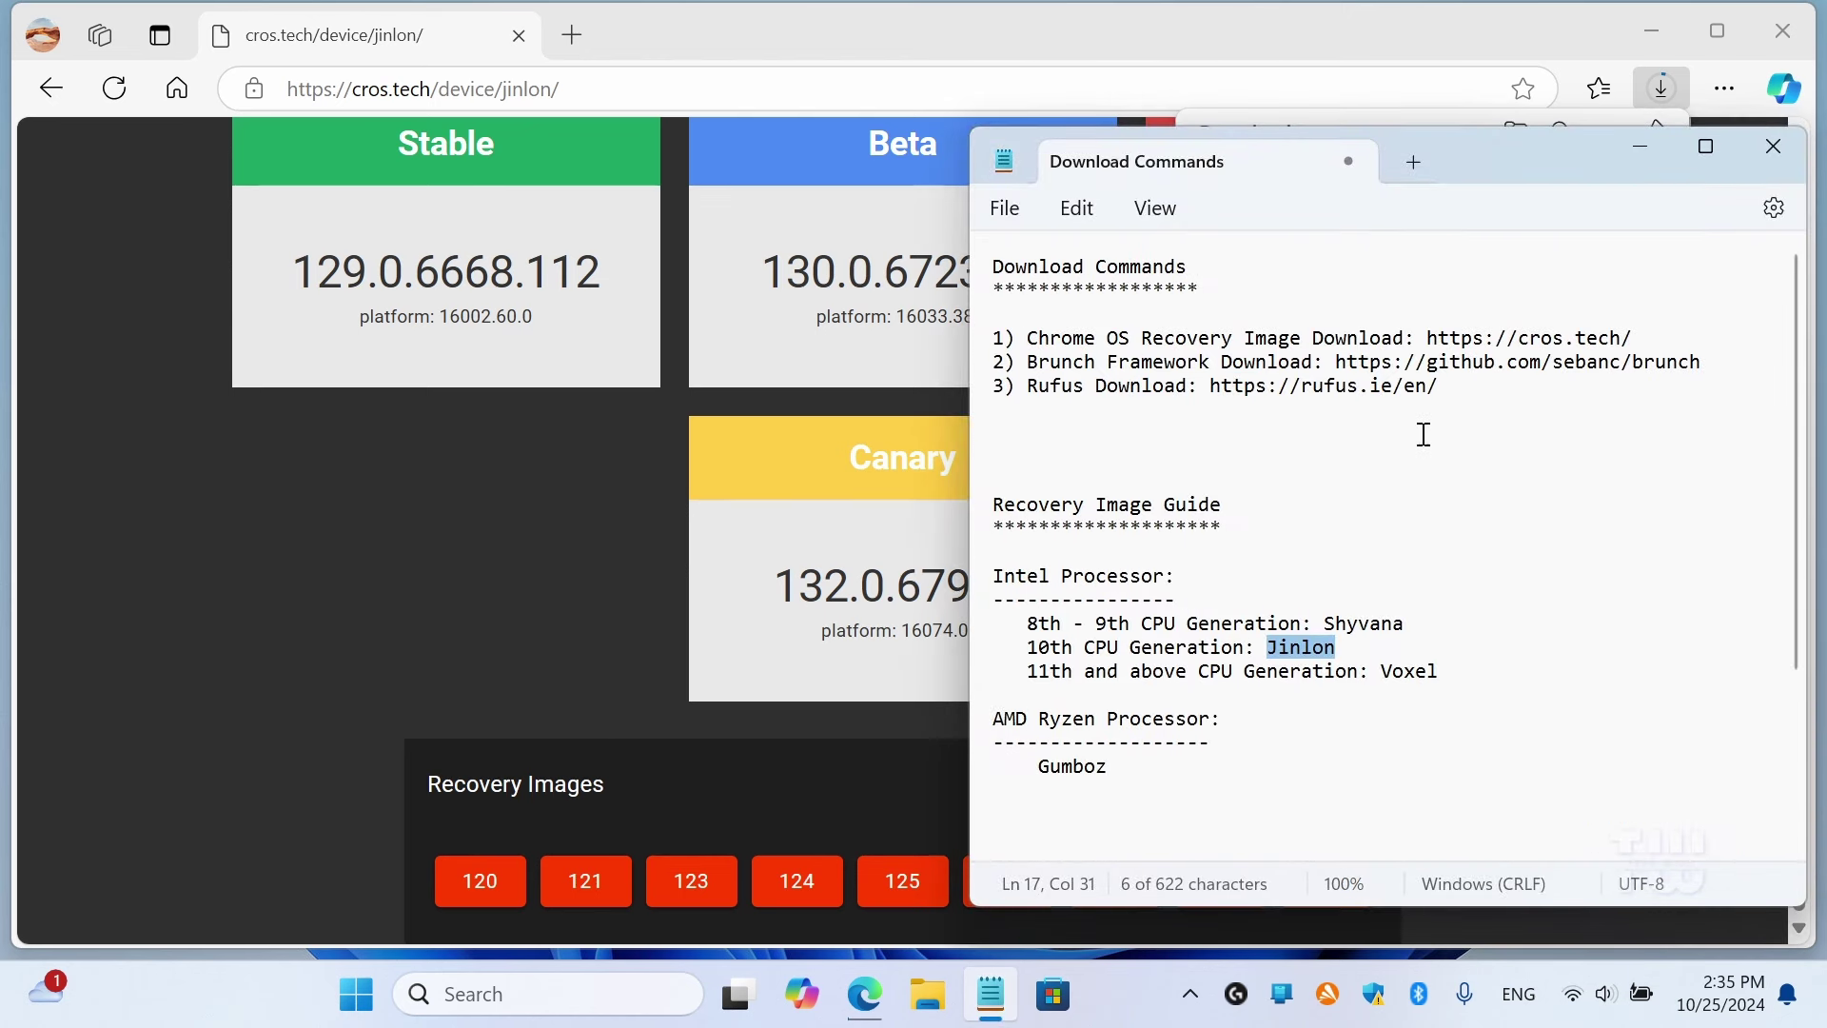
pyautogui.moveTo(1337, 363); pyautogui.dragTo(1707, 359)
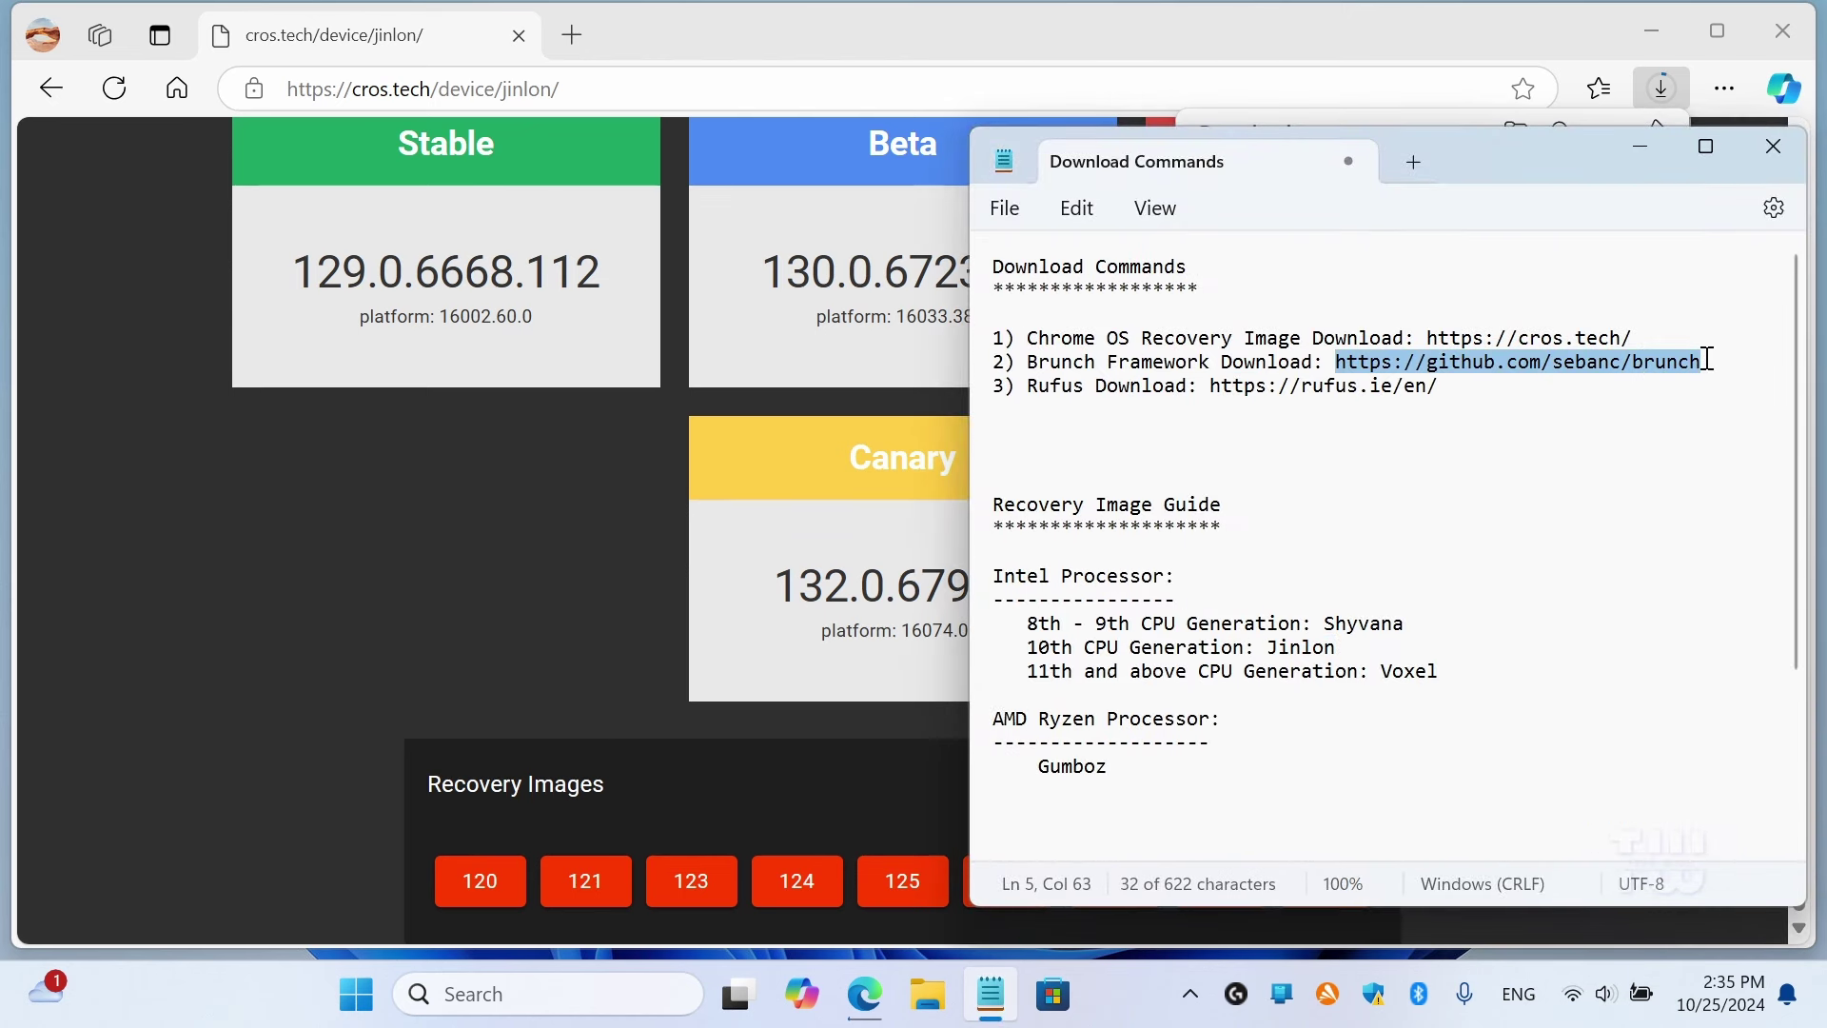
pyautogui.click(933, 29)
pyautogui.click(572, 35)
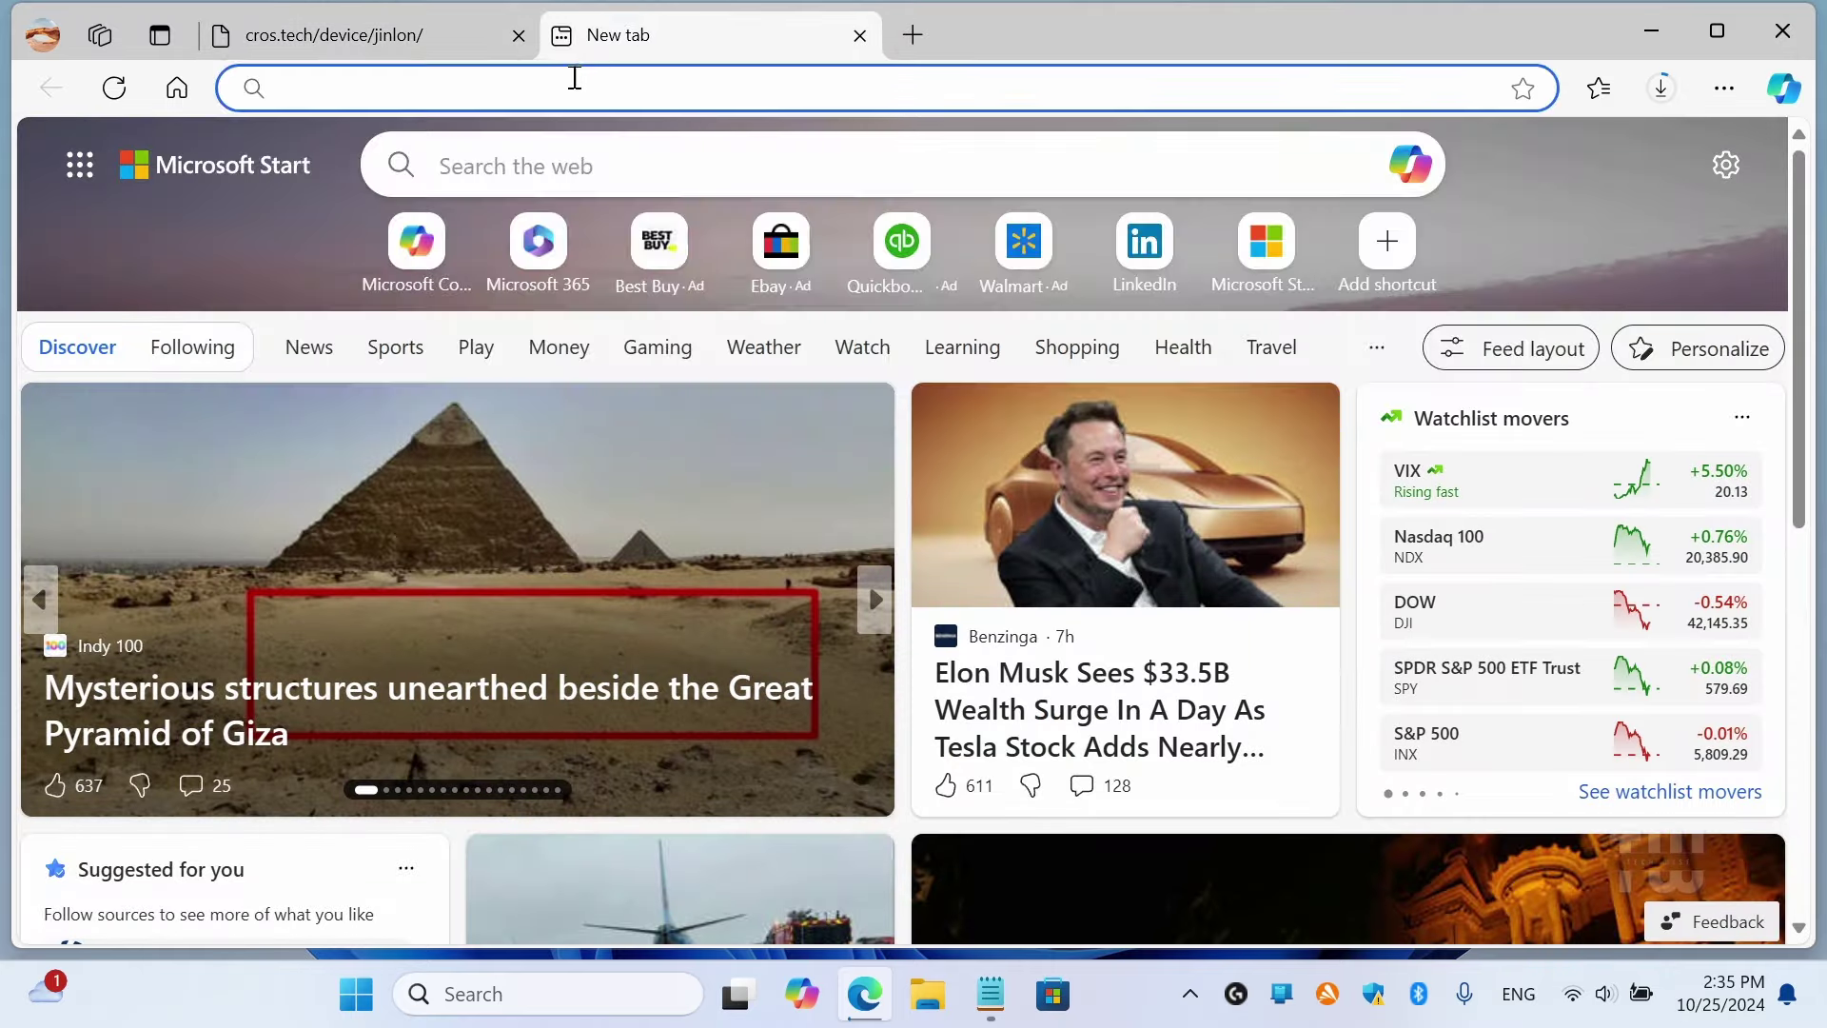
pyautogui.rightClick(572, 82)
pyautogui.click(650, 392)
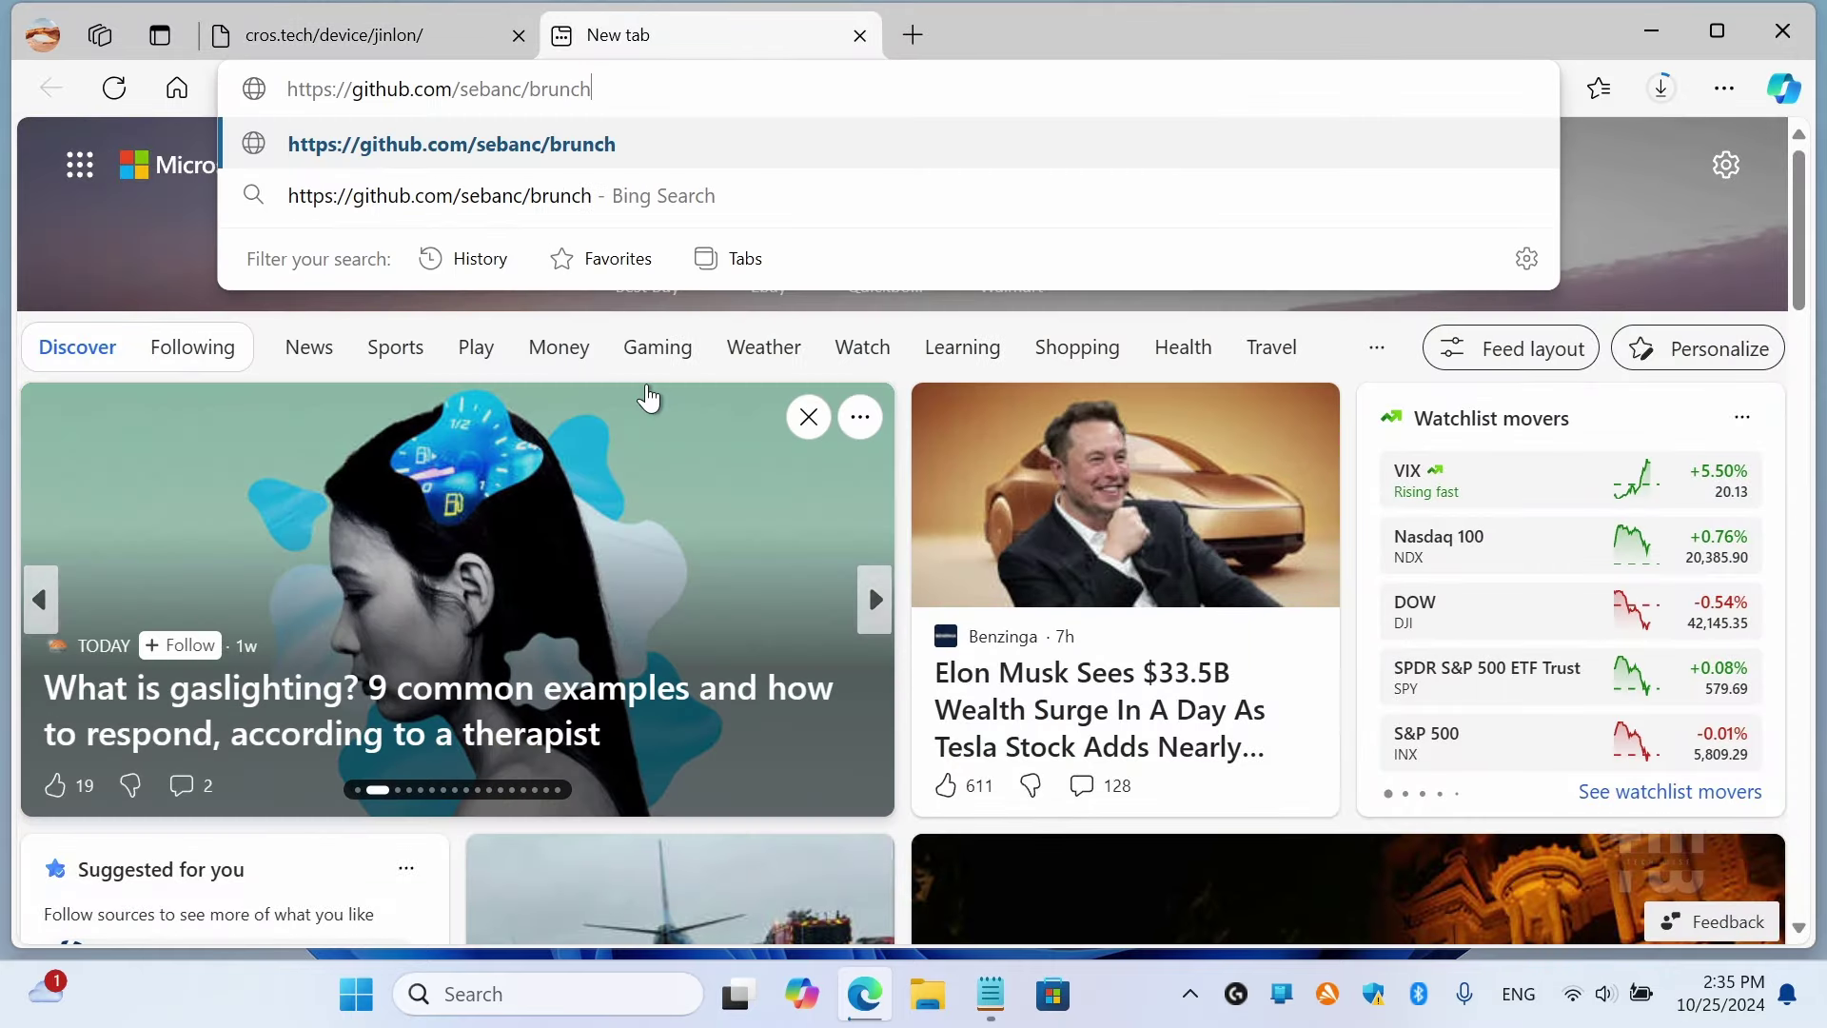
pyautogui.press('Return')
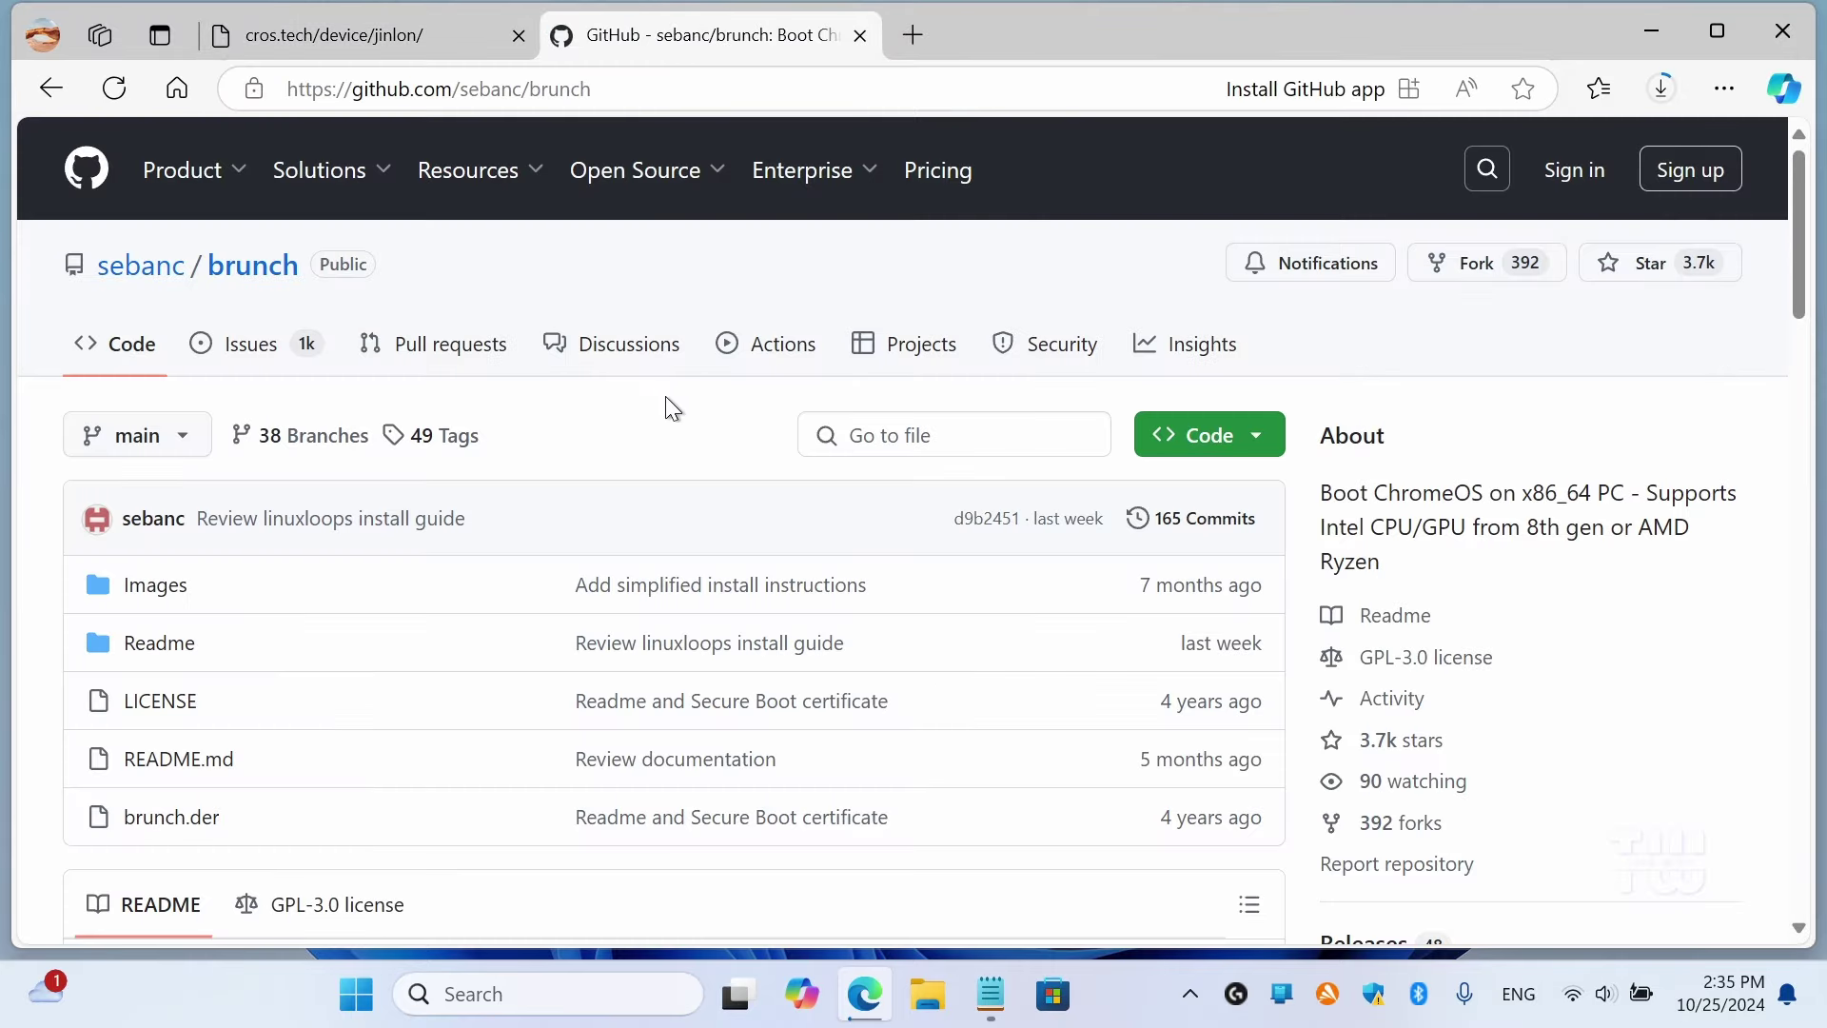
# Download brunch_r128_stable_20240921.tar.gz from the latest release and open the Downloads folder.
pyautogui.scroll(-6, 1469, 339)
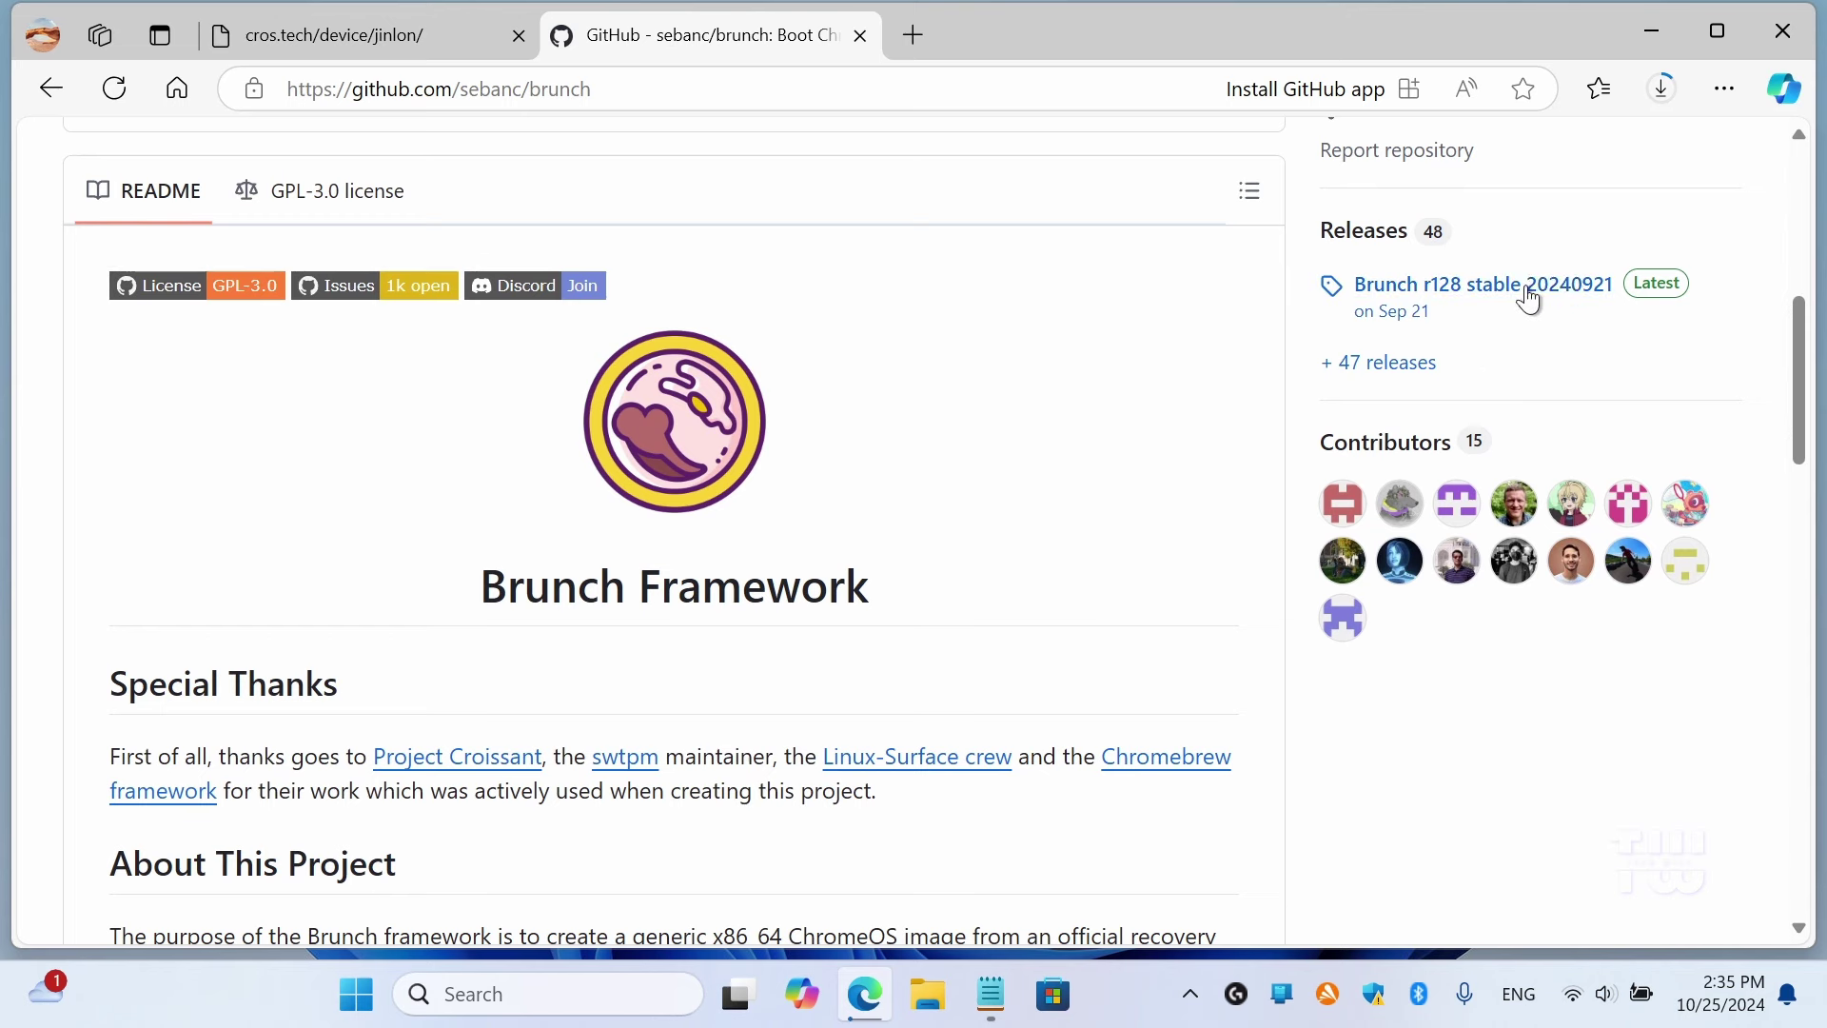
pyautogui.click(1481, 286)
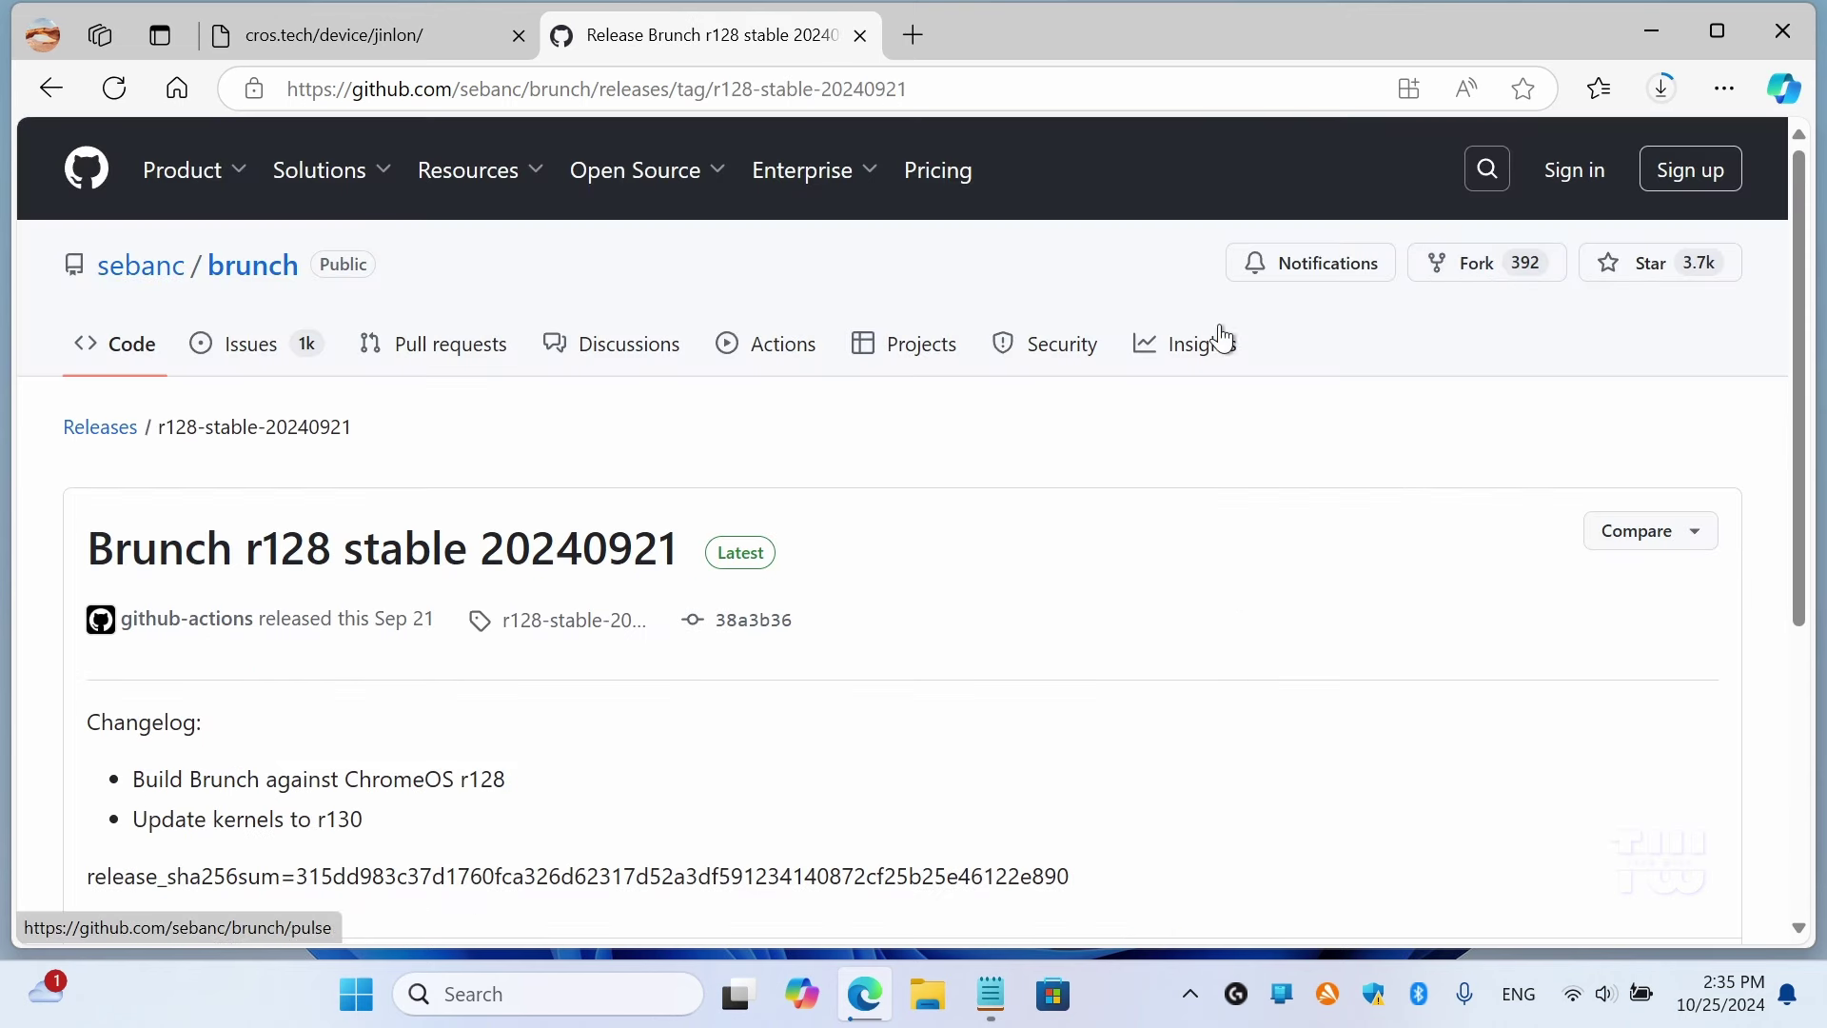
pyautogui.scroll(-5, 875, 452)
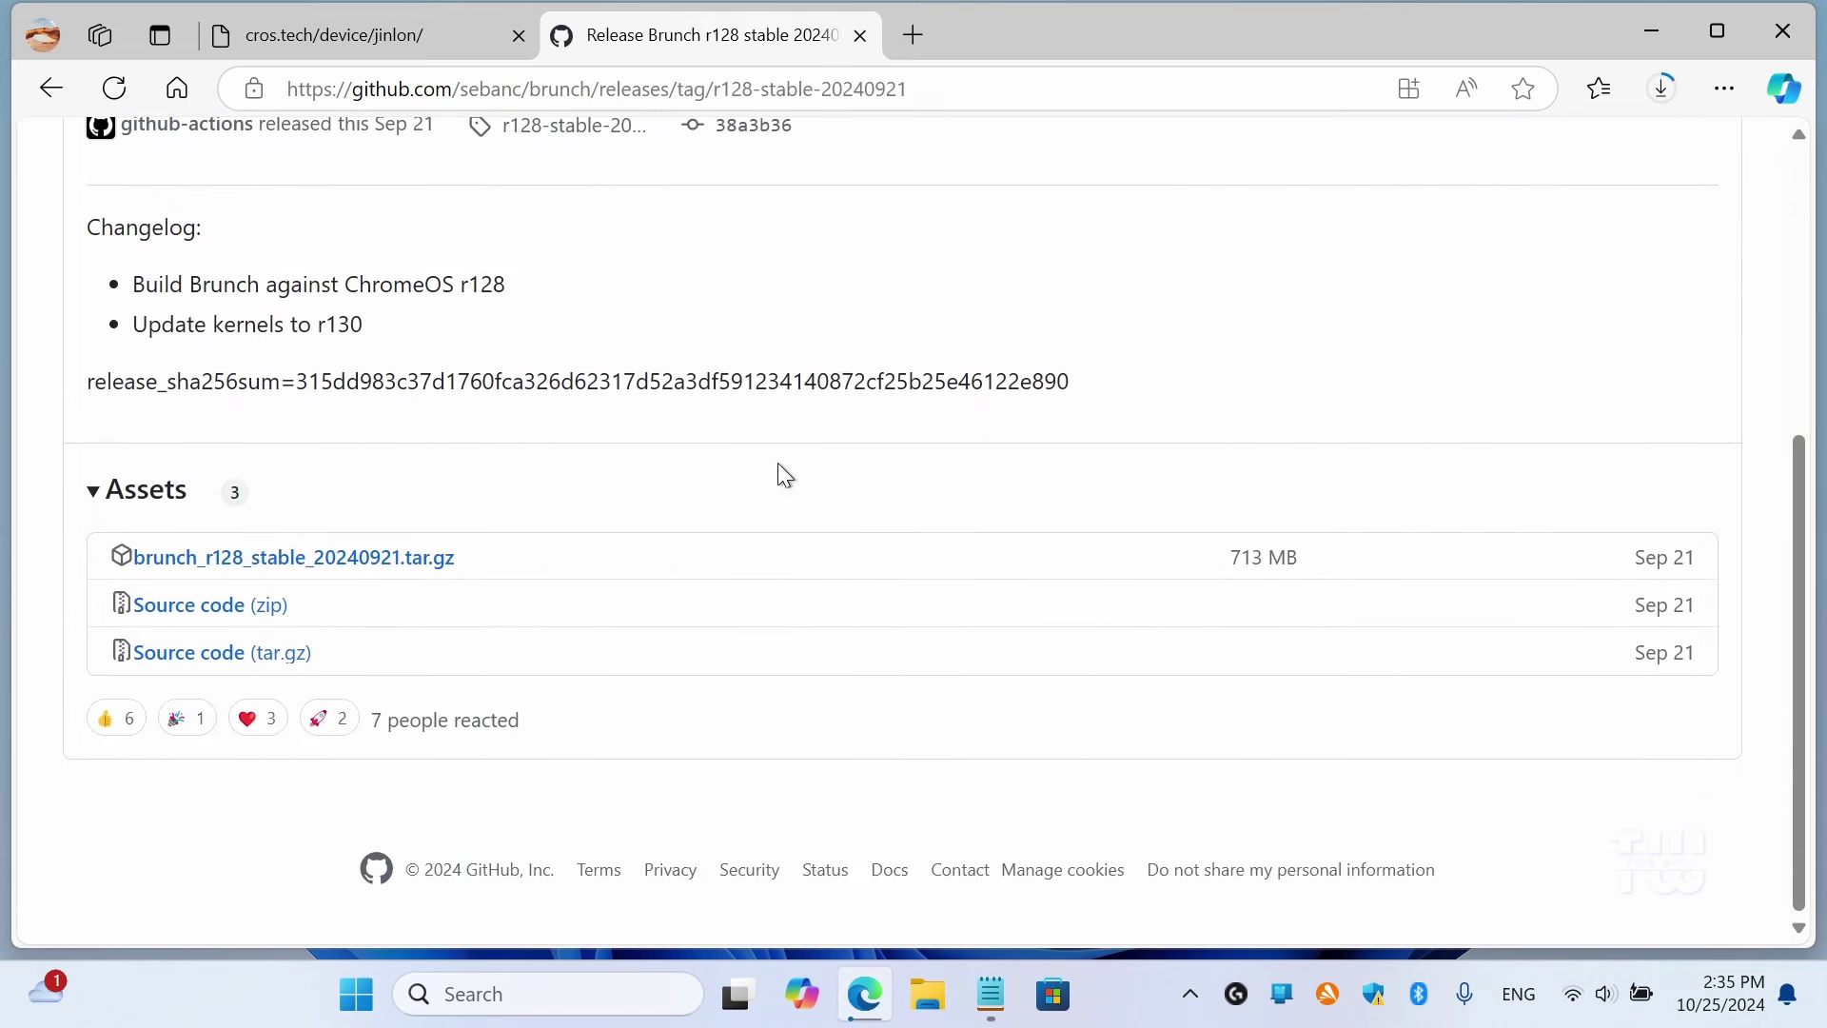
pyautogui.click(364, 569)
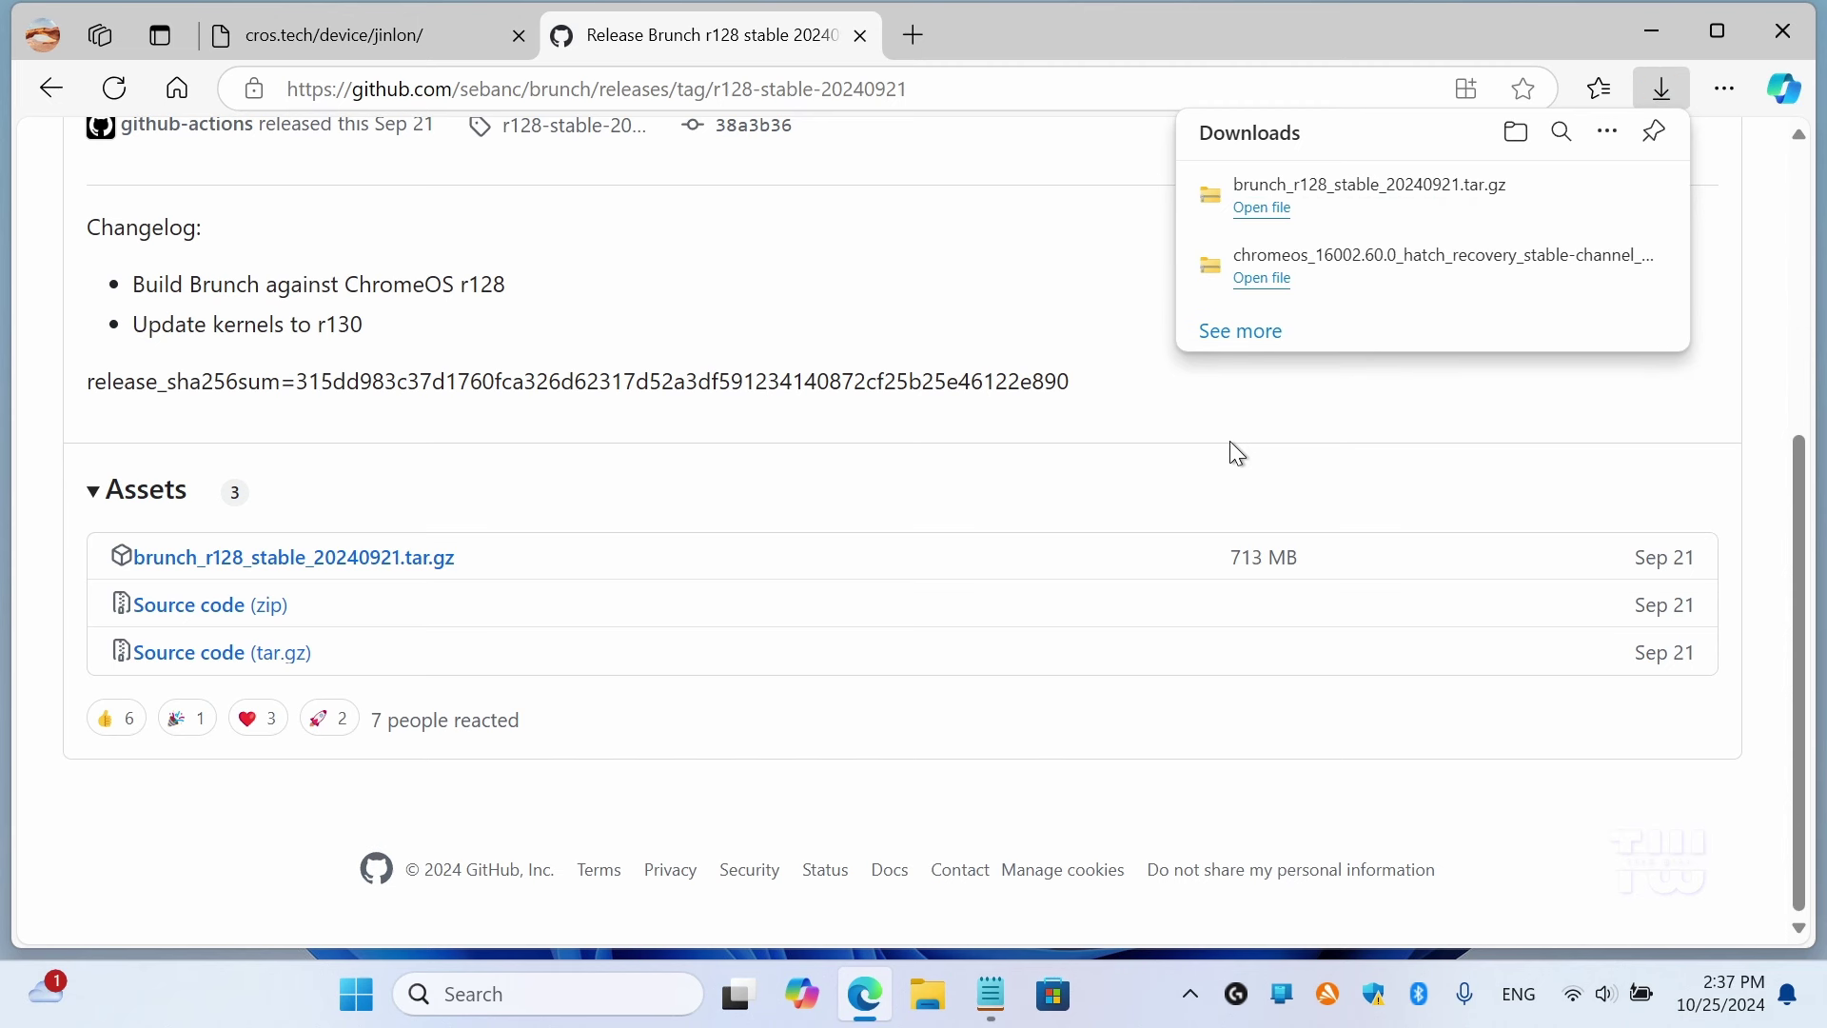
pyautogui.click(1514, 134)
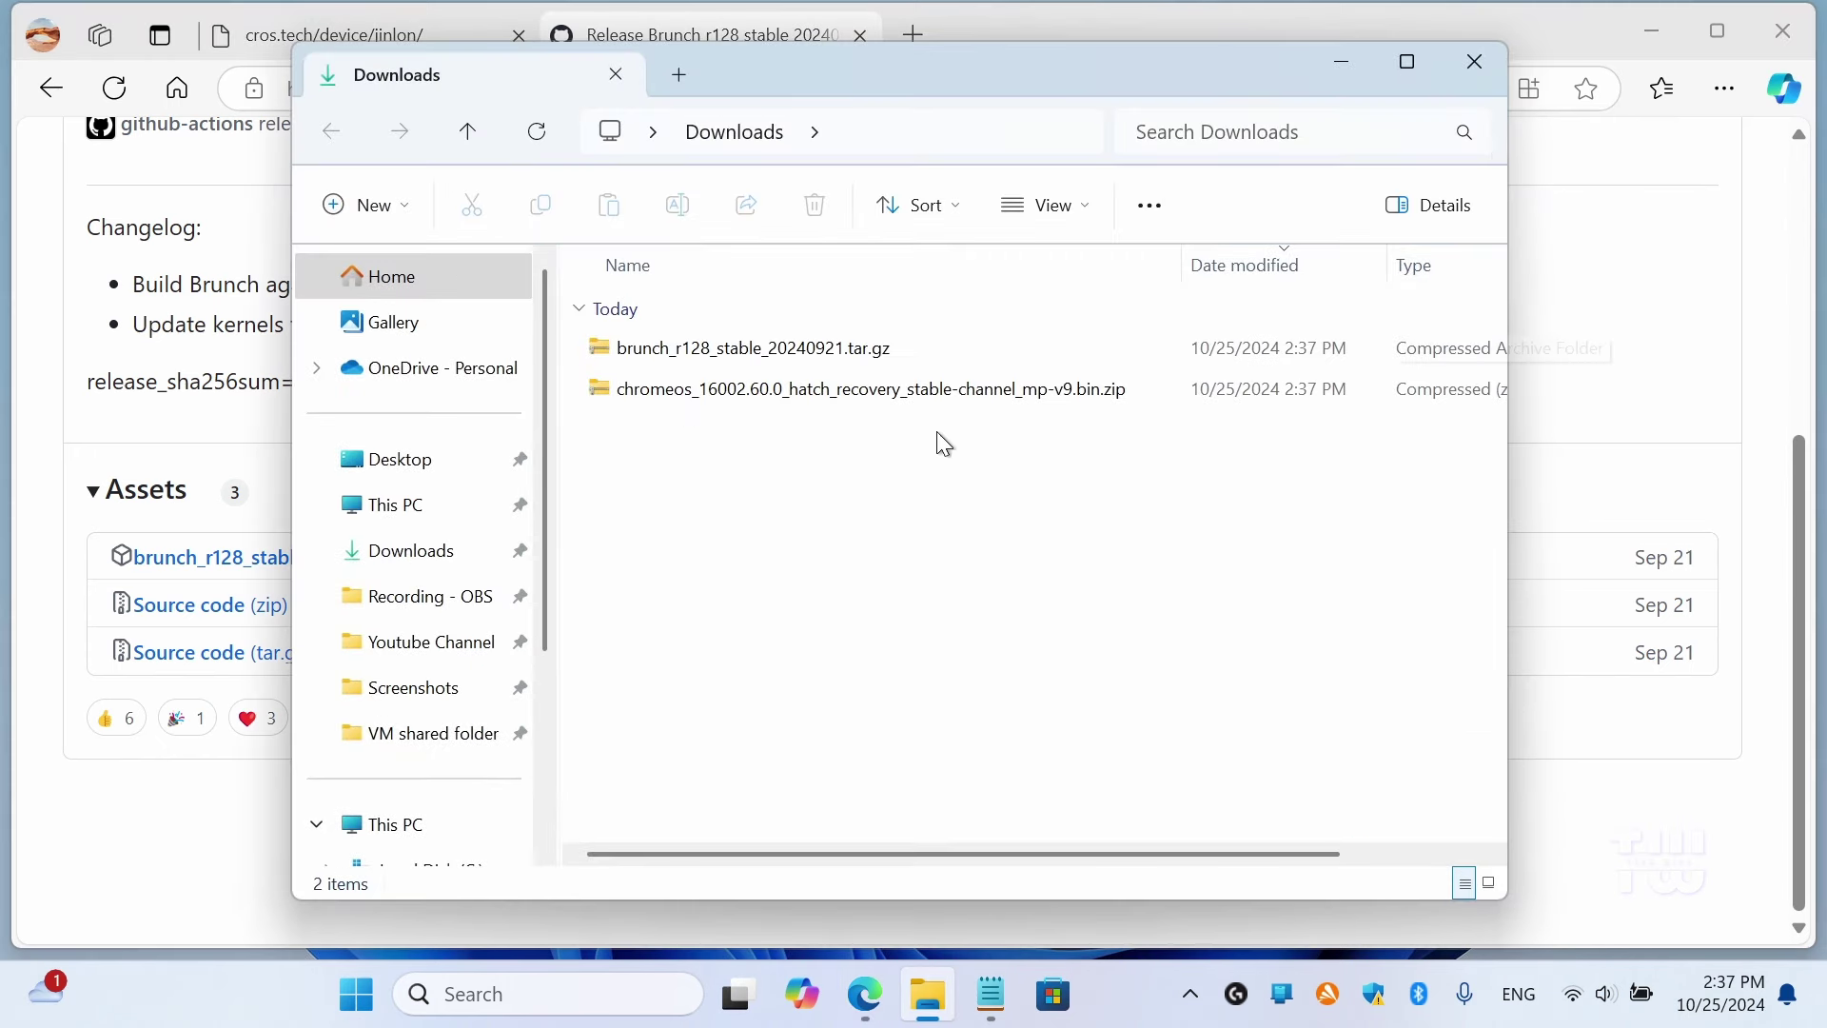
# Extract the Brunch tar.gz archive and the ChromeOS recovery zip with Extract All.
pyautogui.click(832, 357)
pyautogui.rightClick(821, 356)
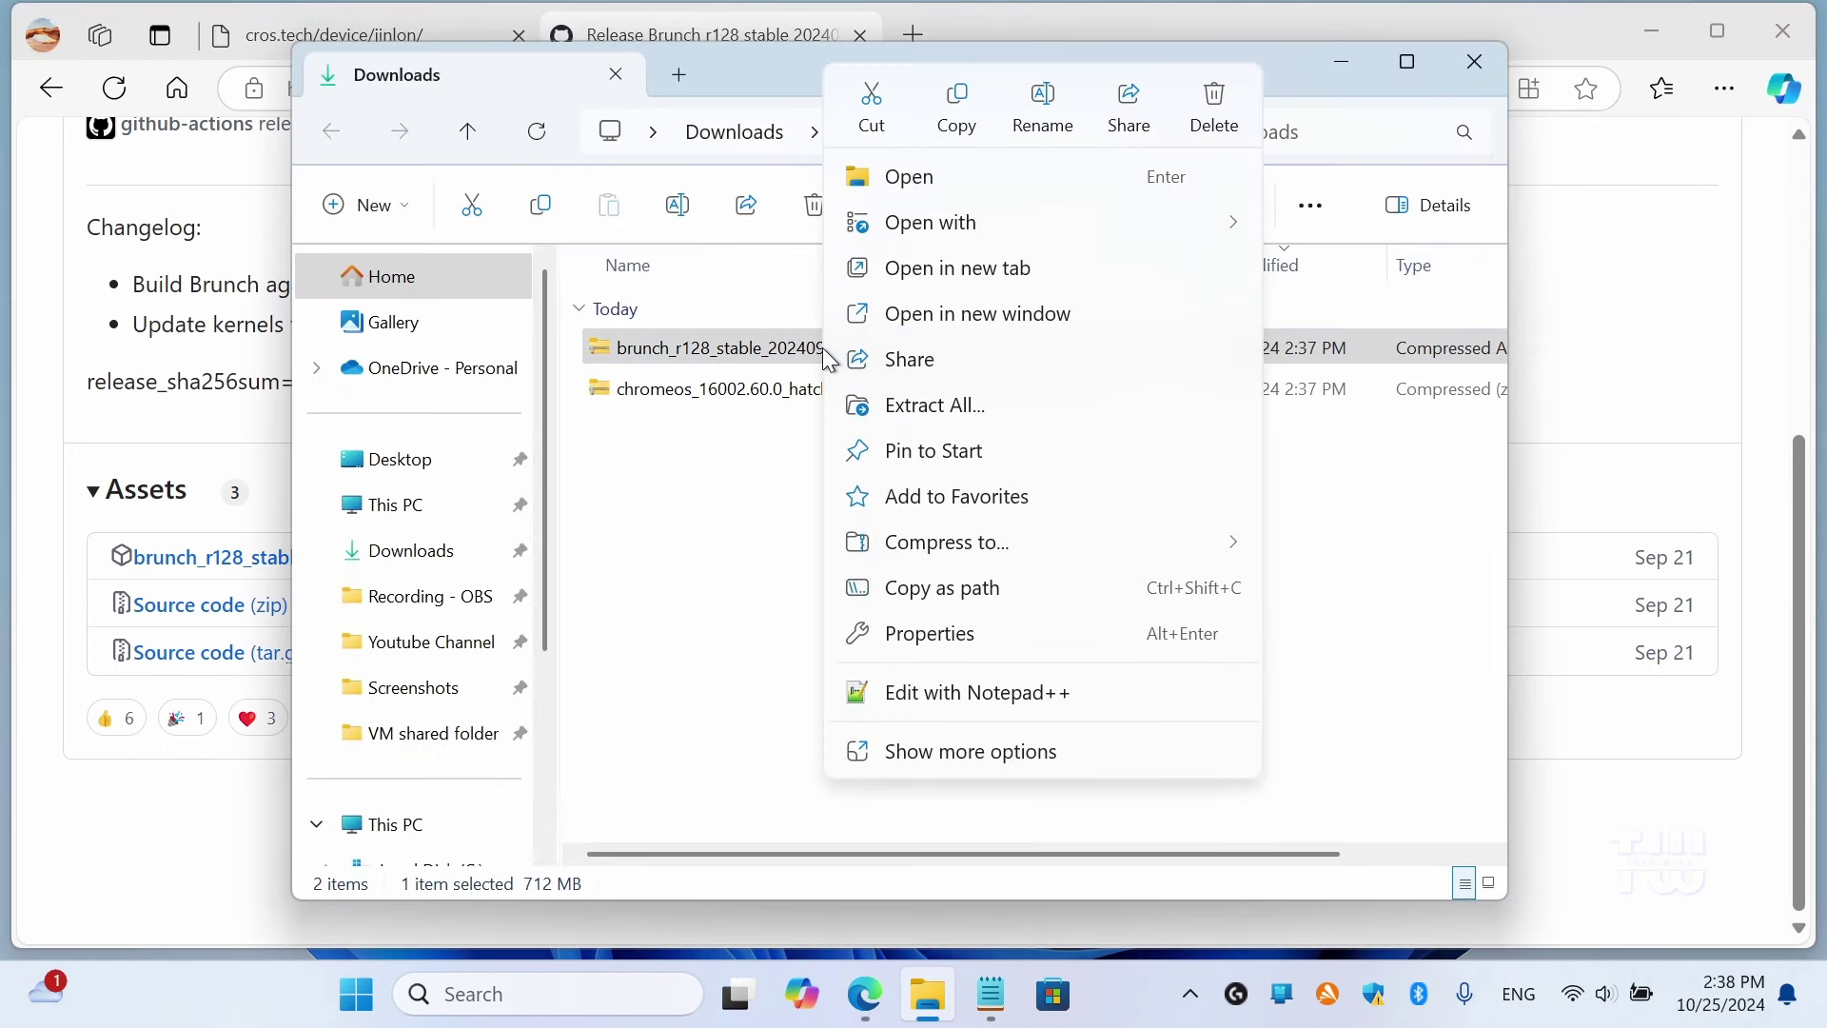
pyautogui.click(929, 405)
pyautogui.click(1172, 769)
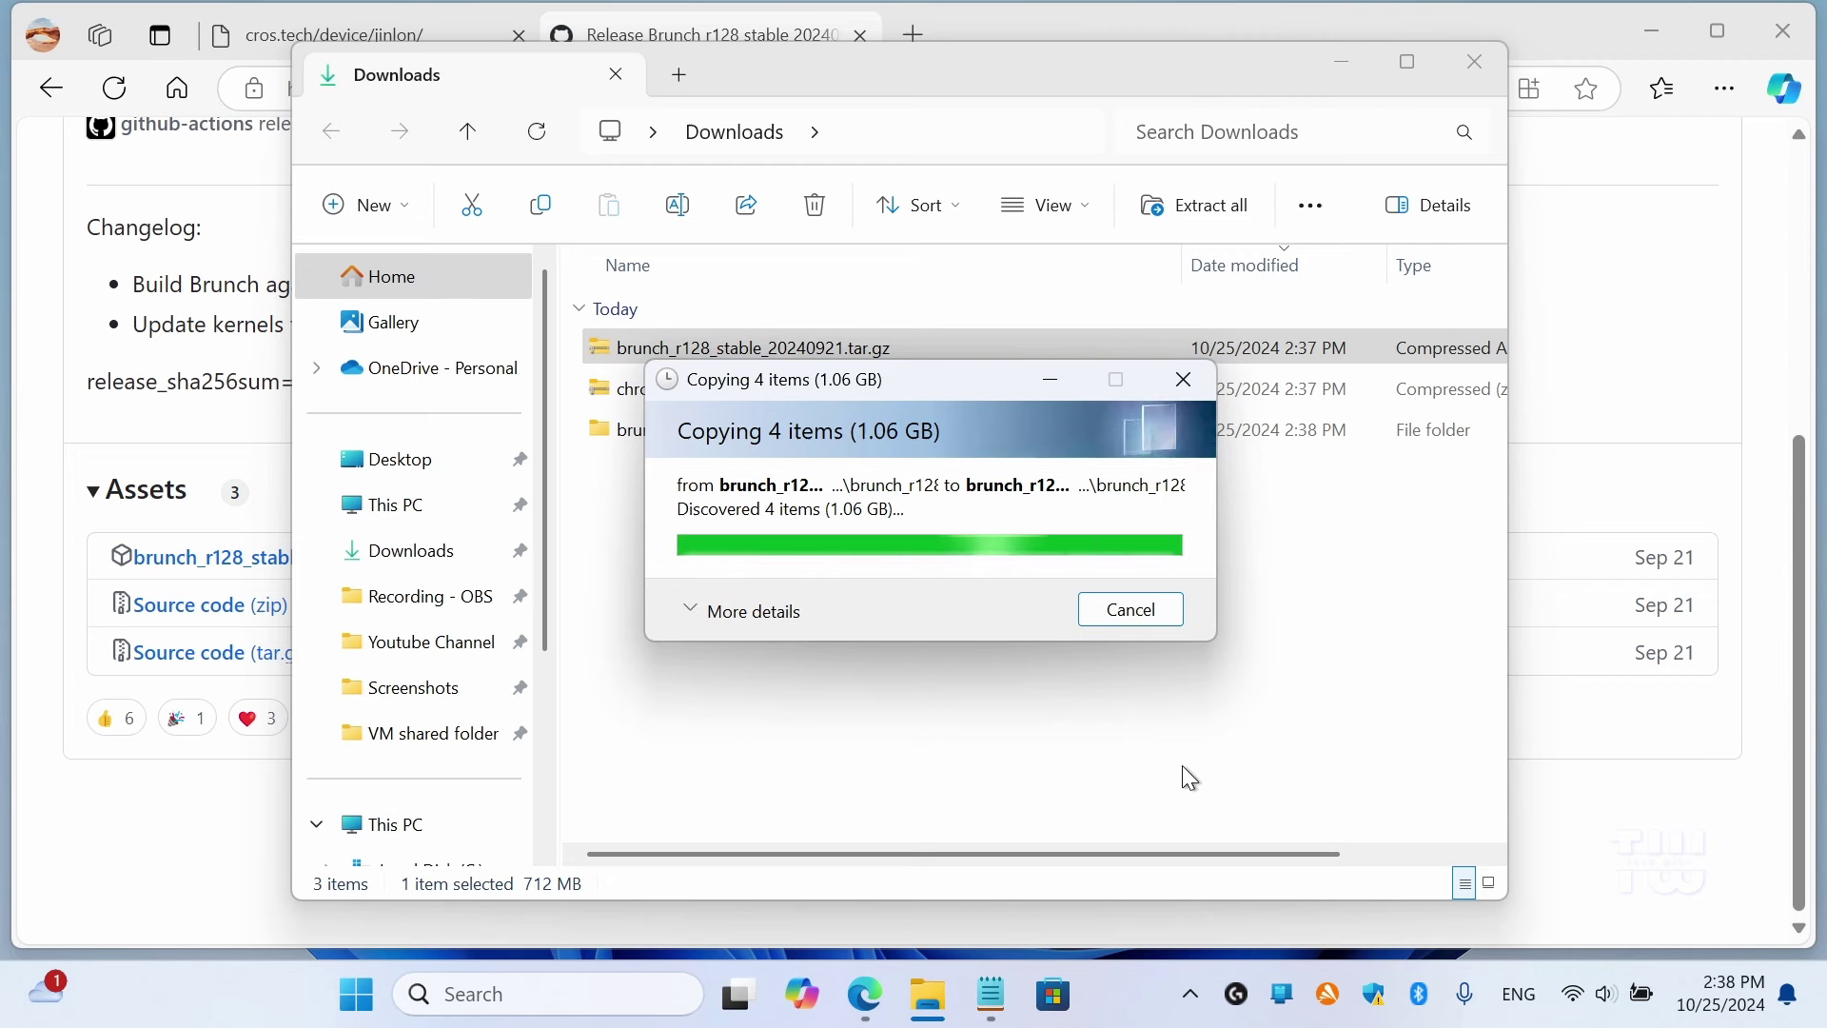
pyautogui.rightClick(811, 397)
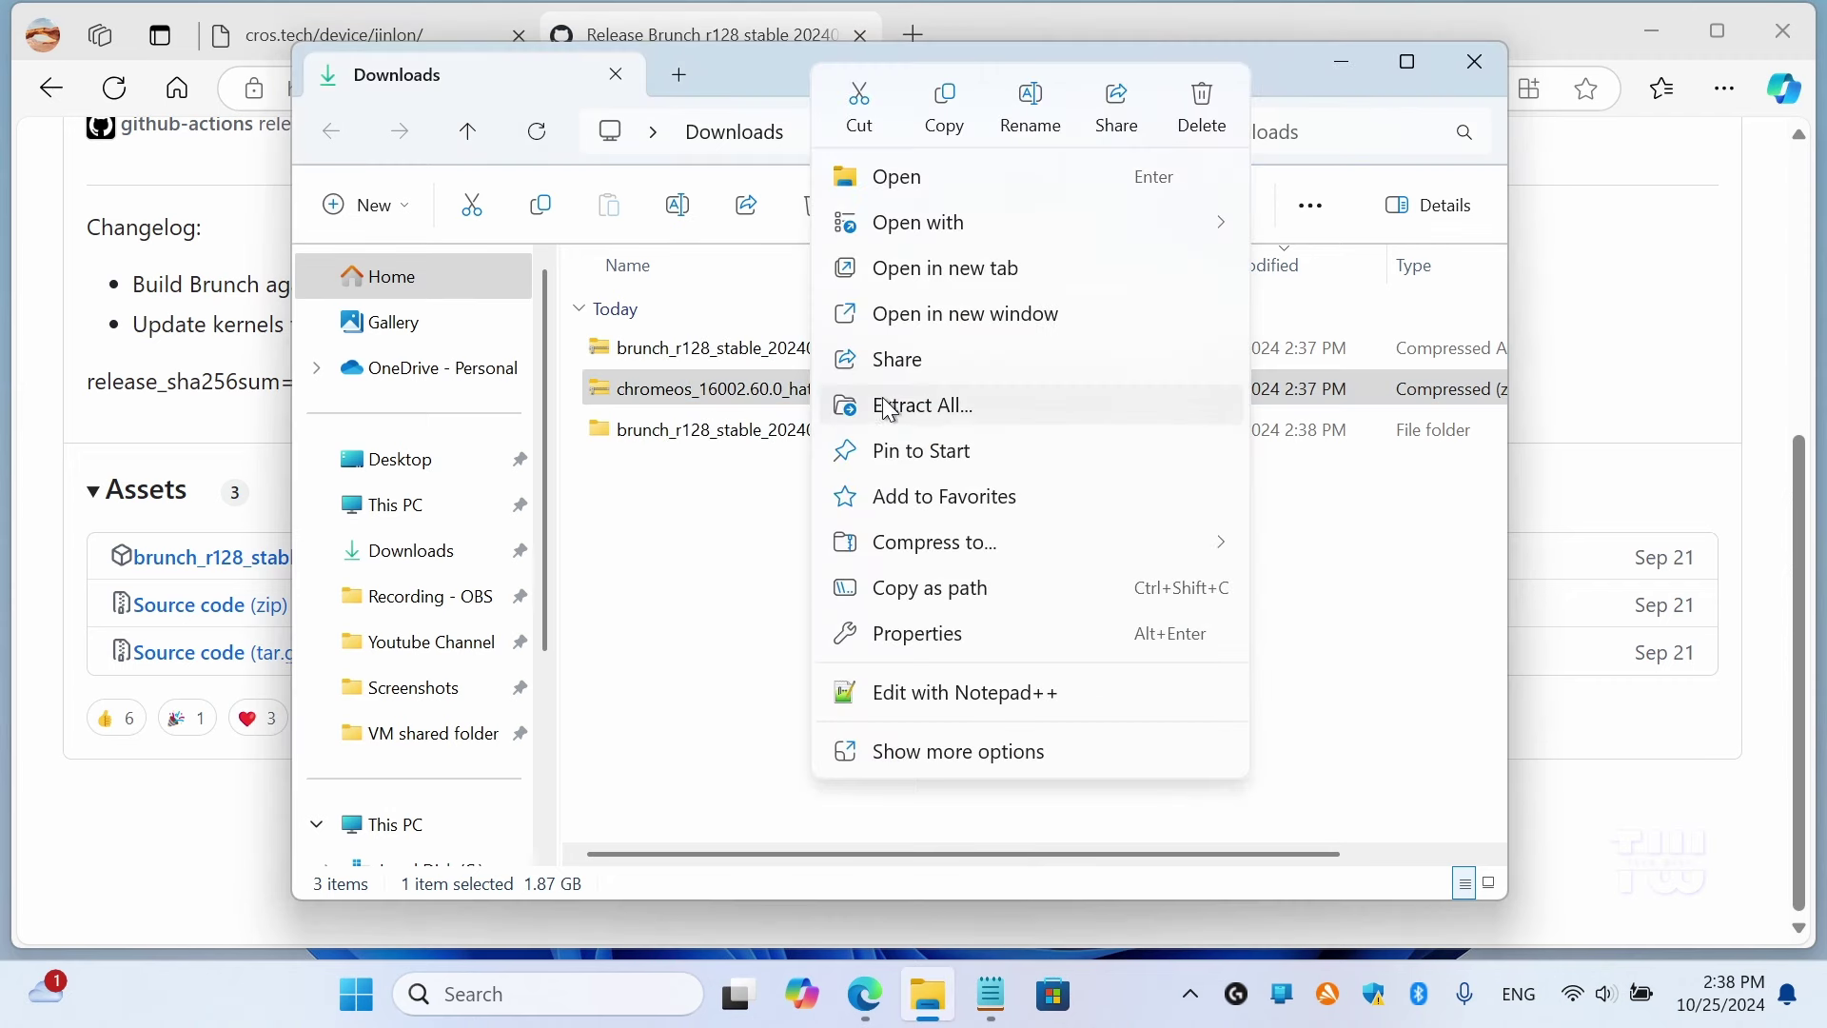
pyautogui.click(956, 407)
pyautogui.click(1188, 781)
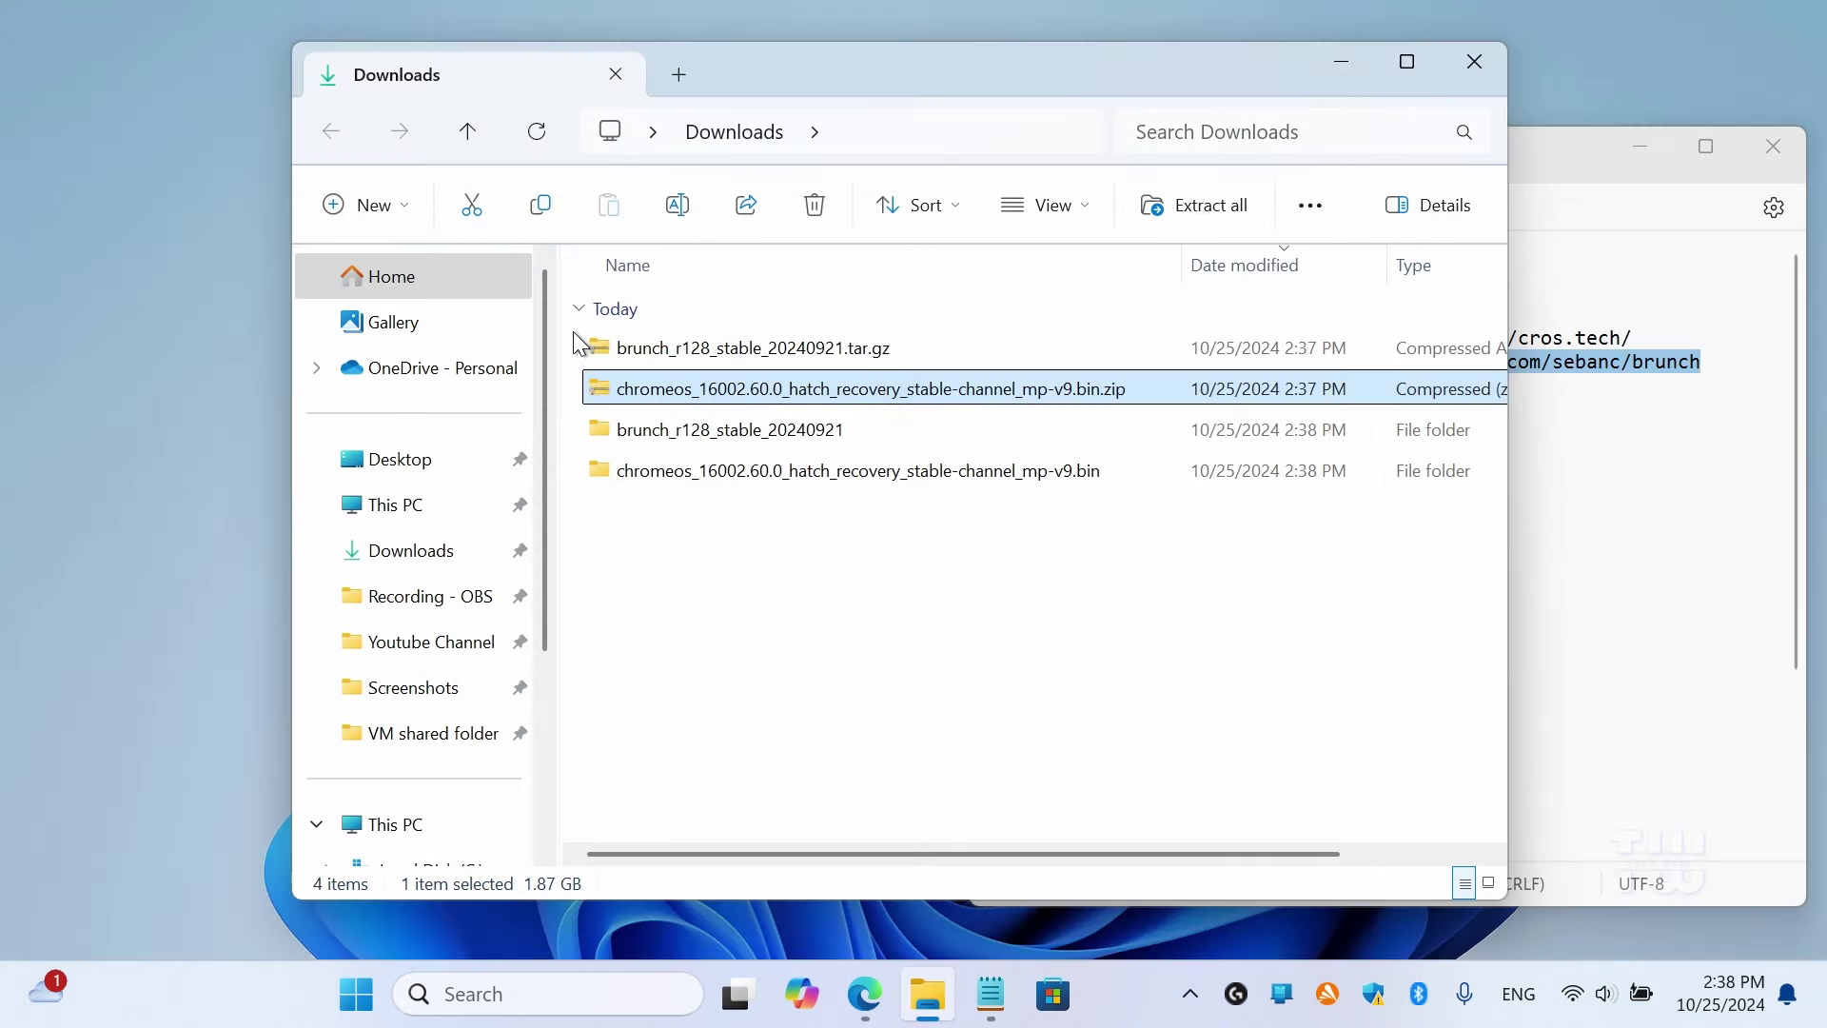
# Delete both archives and create a new folder named chromeos in Downloads.
pyautogui.keyDown('ctrl'); pyautogui.click(618, 348); pyautogui.keyUp('ctrl')
pyautogui.click(826, 214)
pyautogui.rightClick(814, 518)
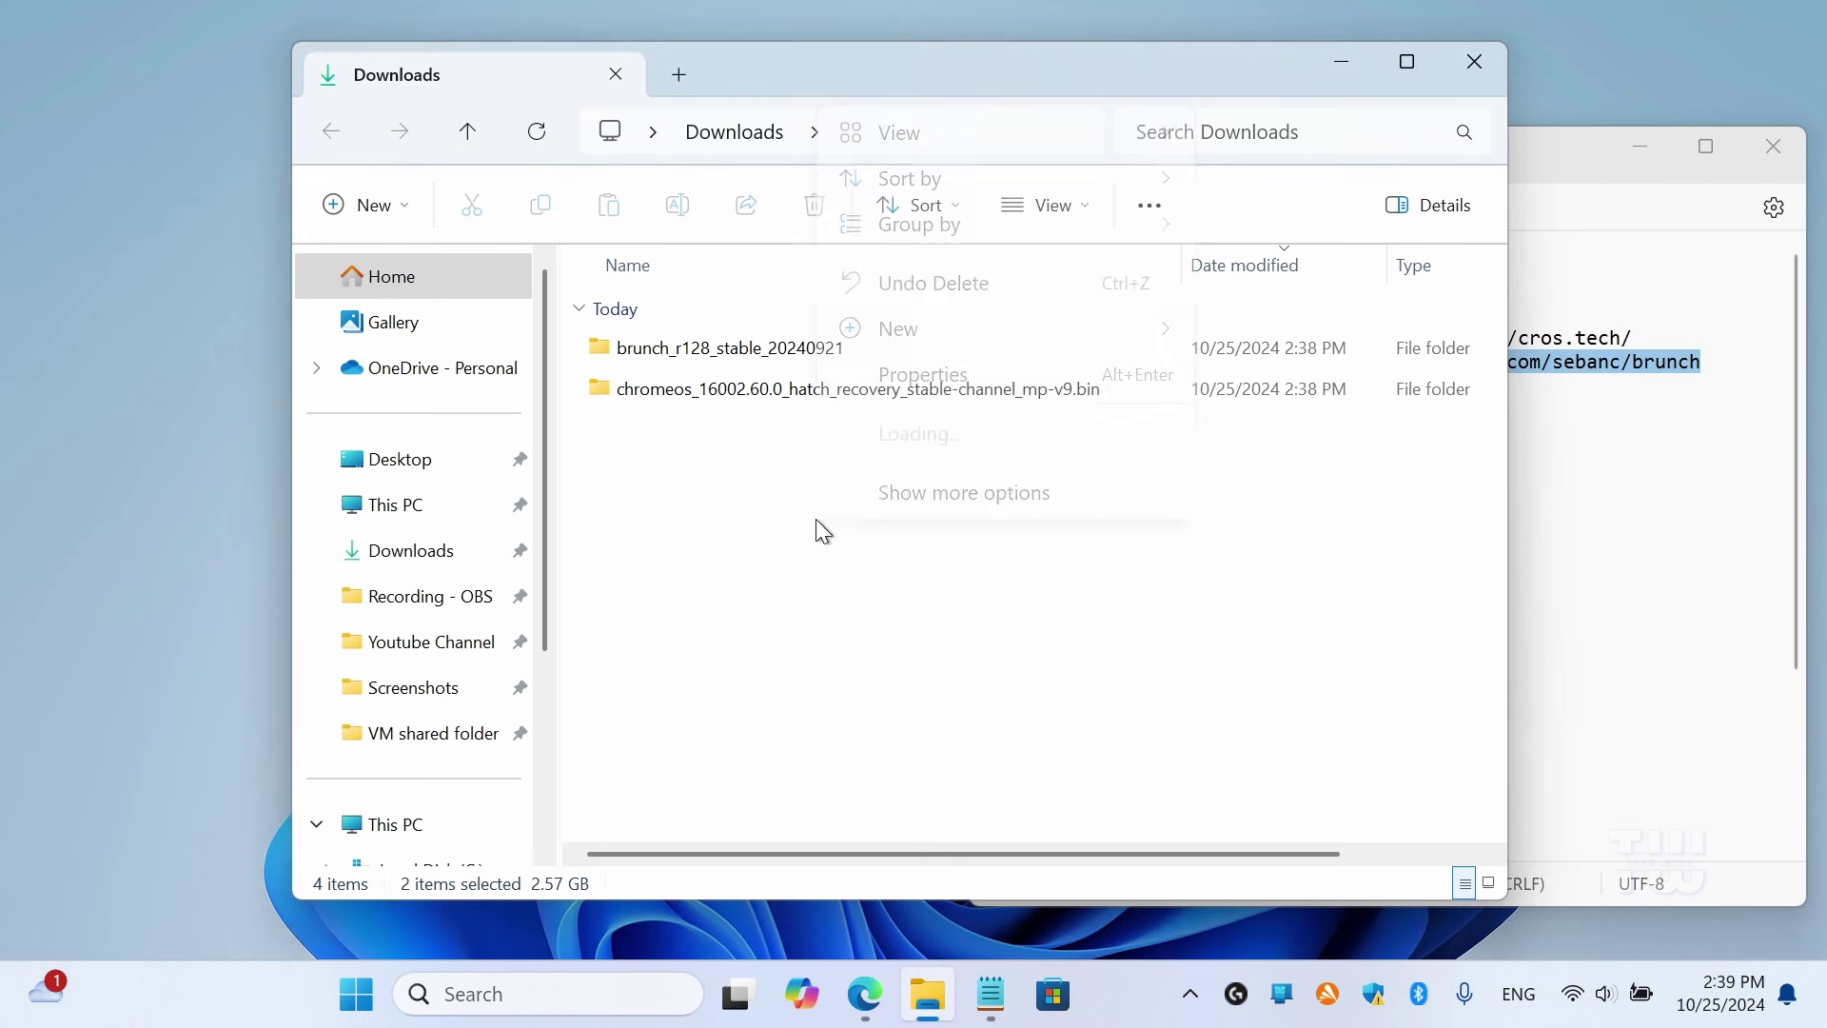
pyautogui.moveTo(1067, 328)
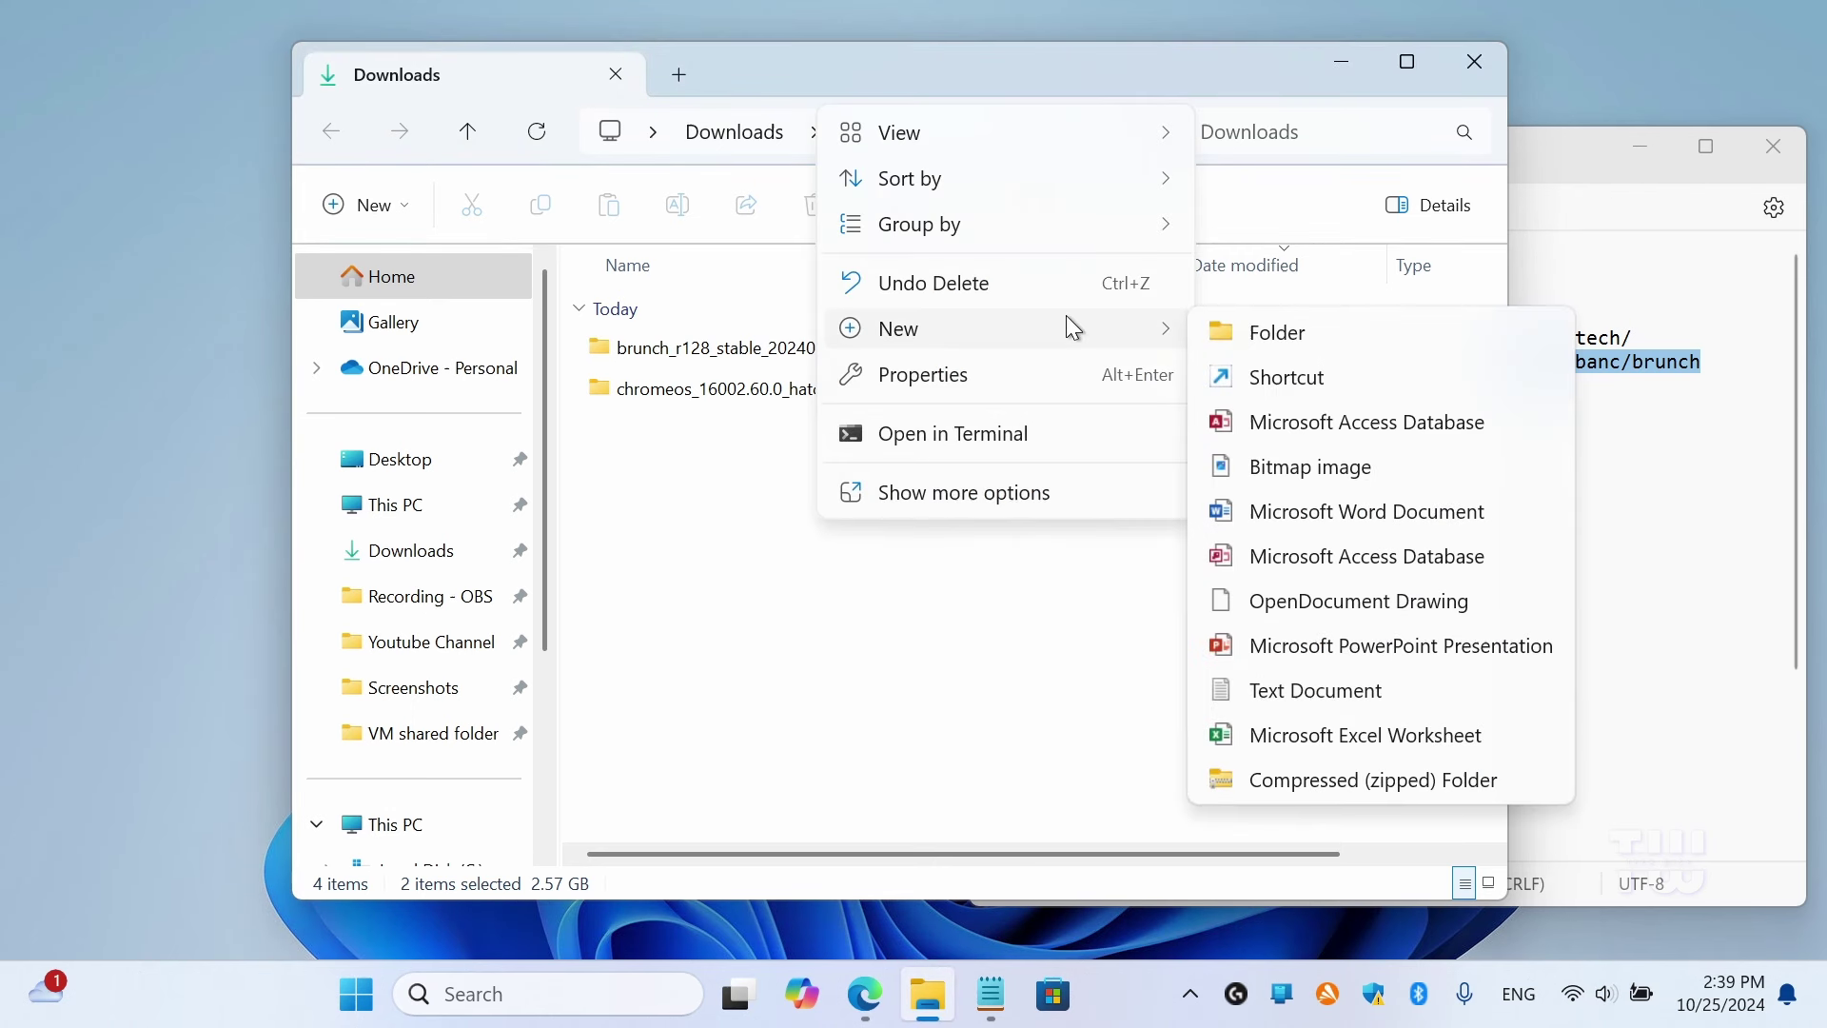
pyautogui.click(1271, 329)
pyautogui.write('c')
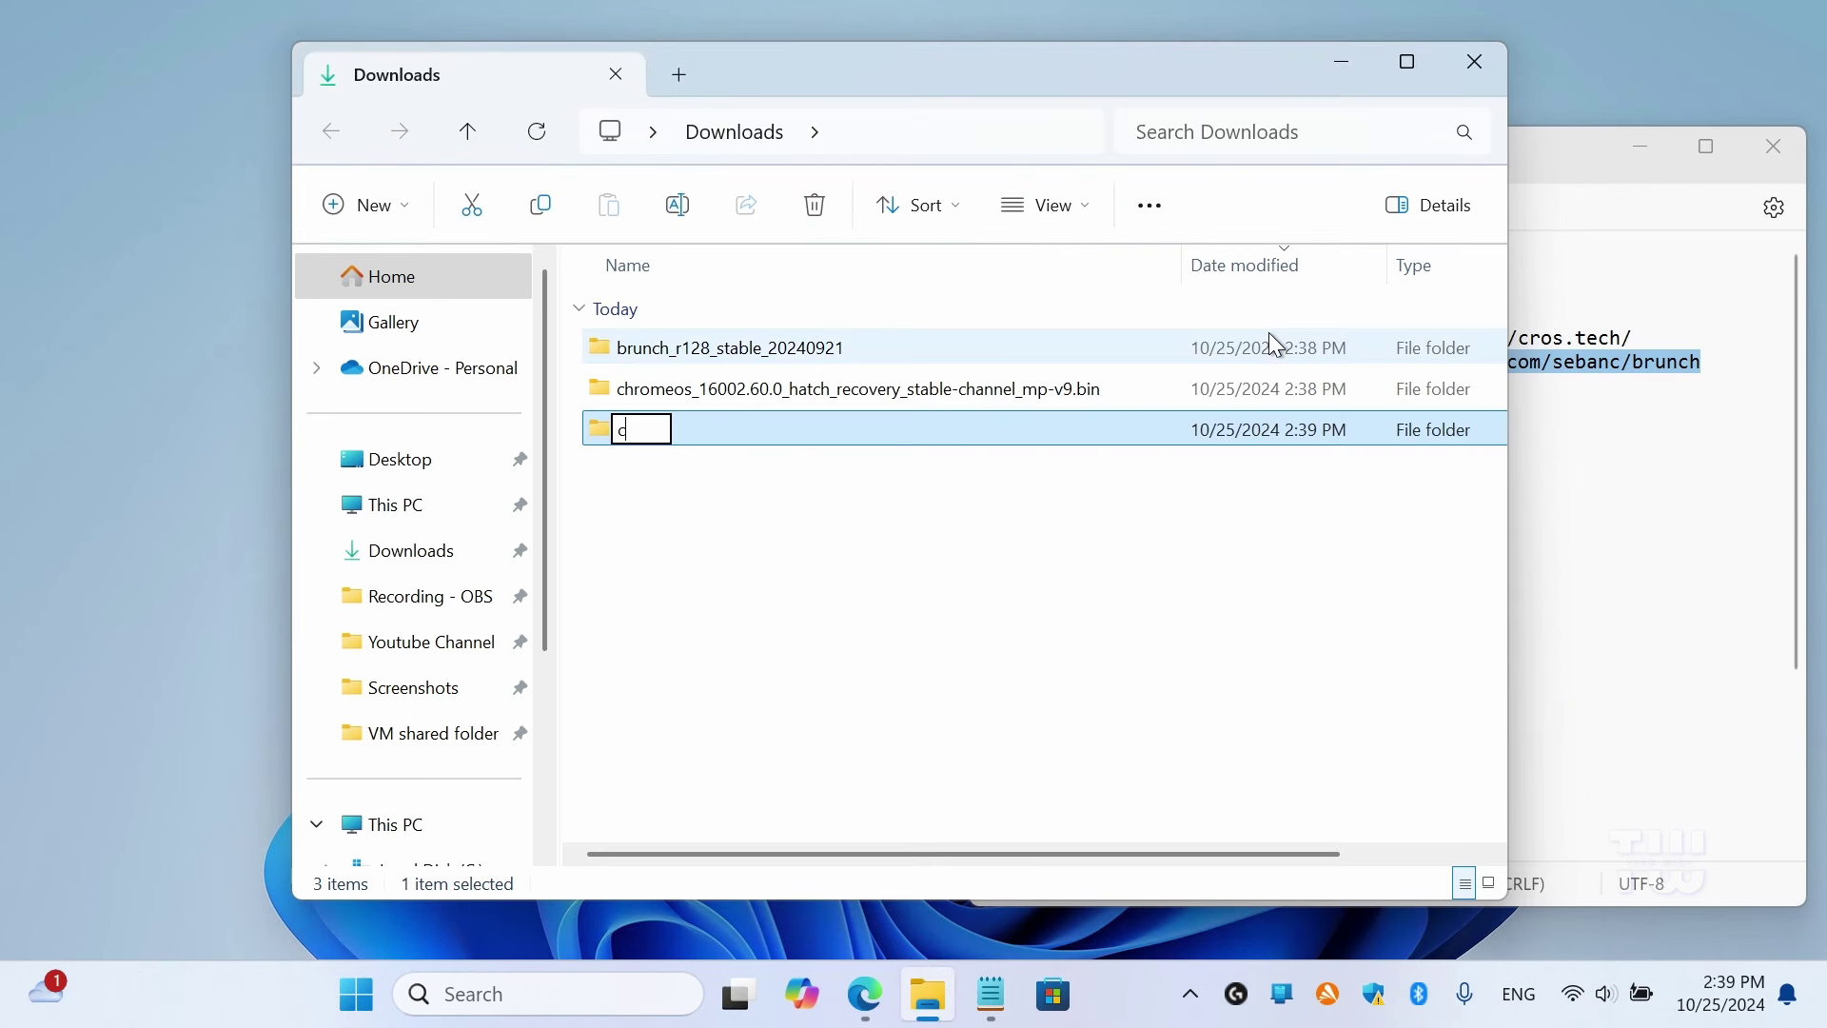
pyautogui.write('hromeos')
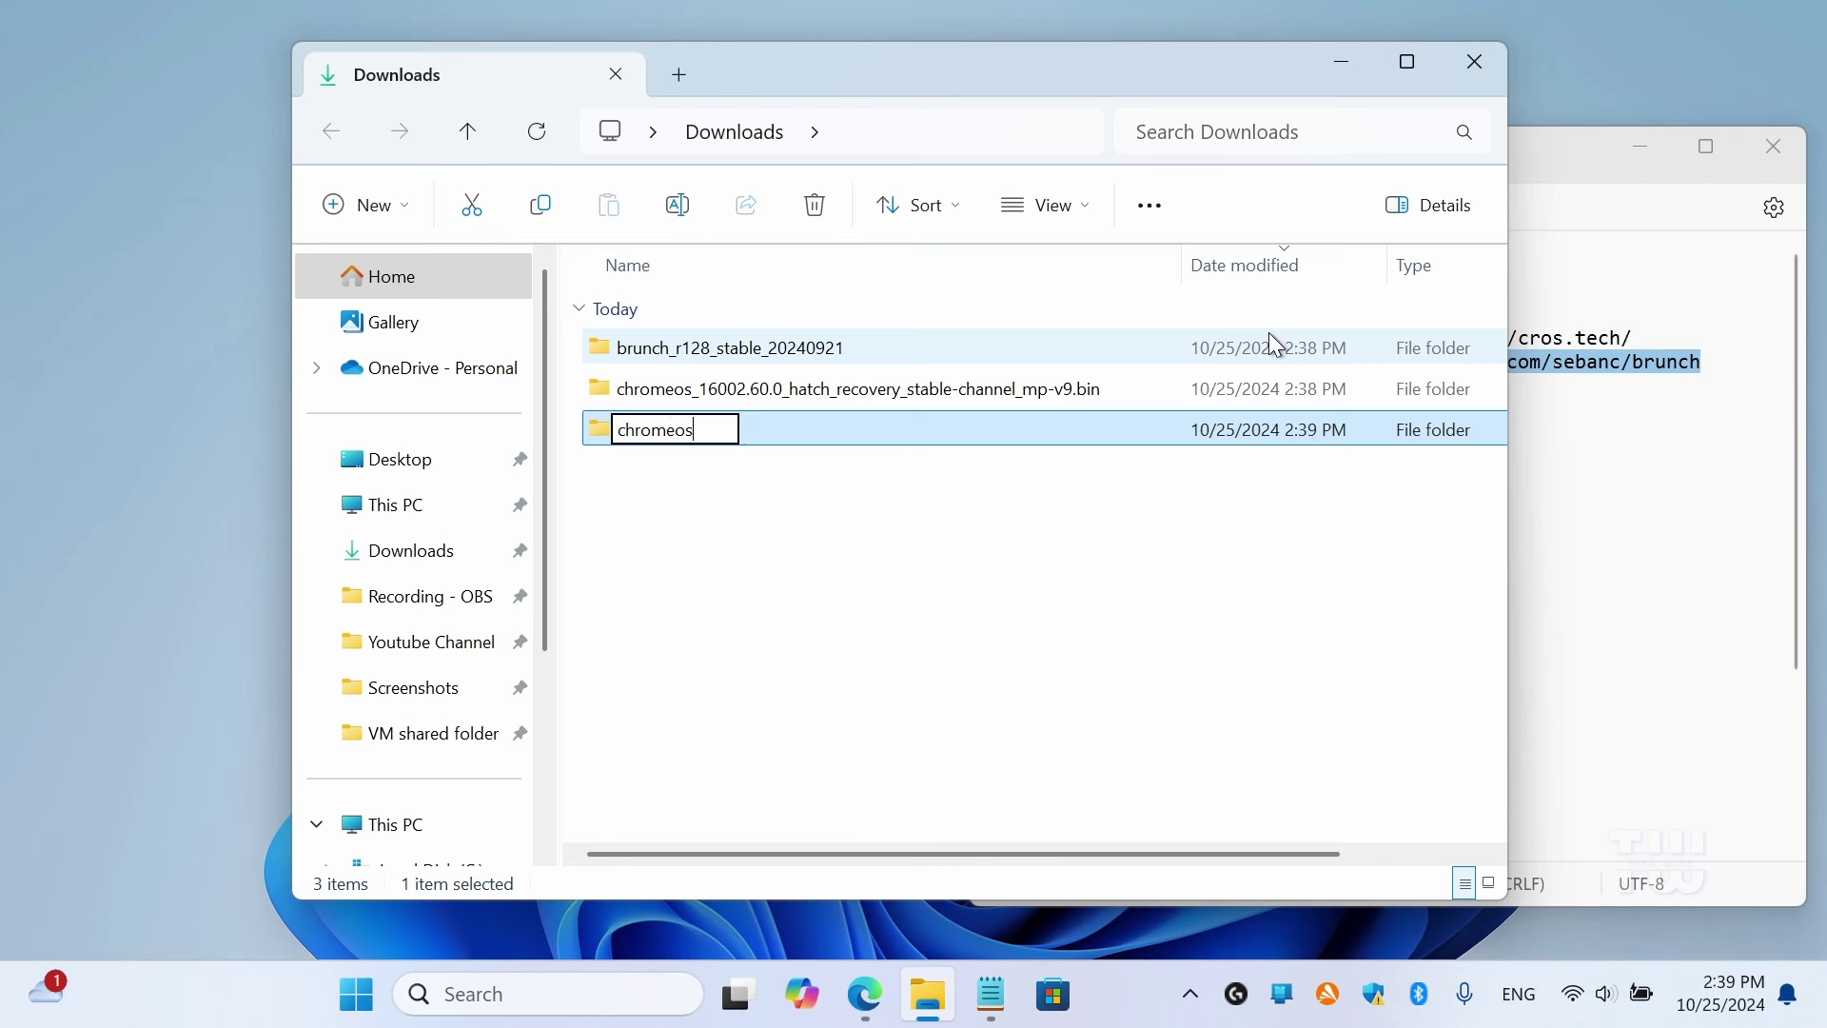
pyautogui.press('Return')
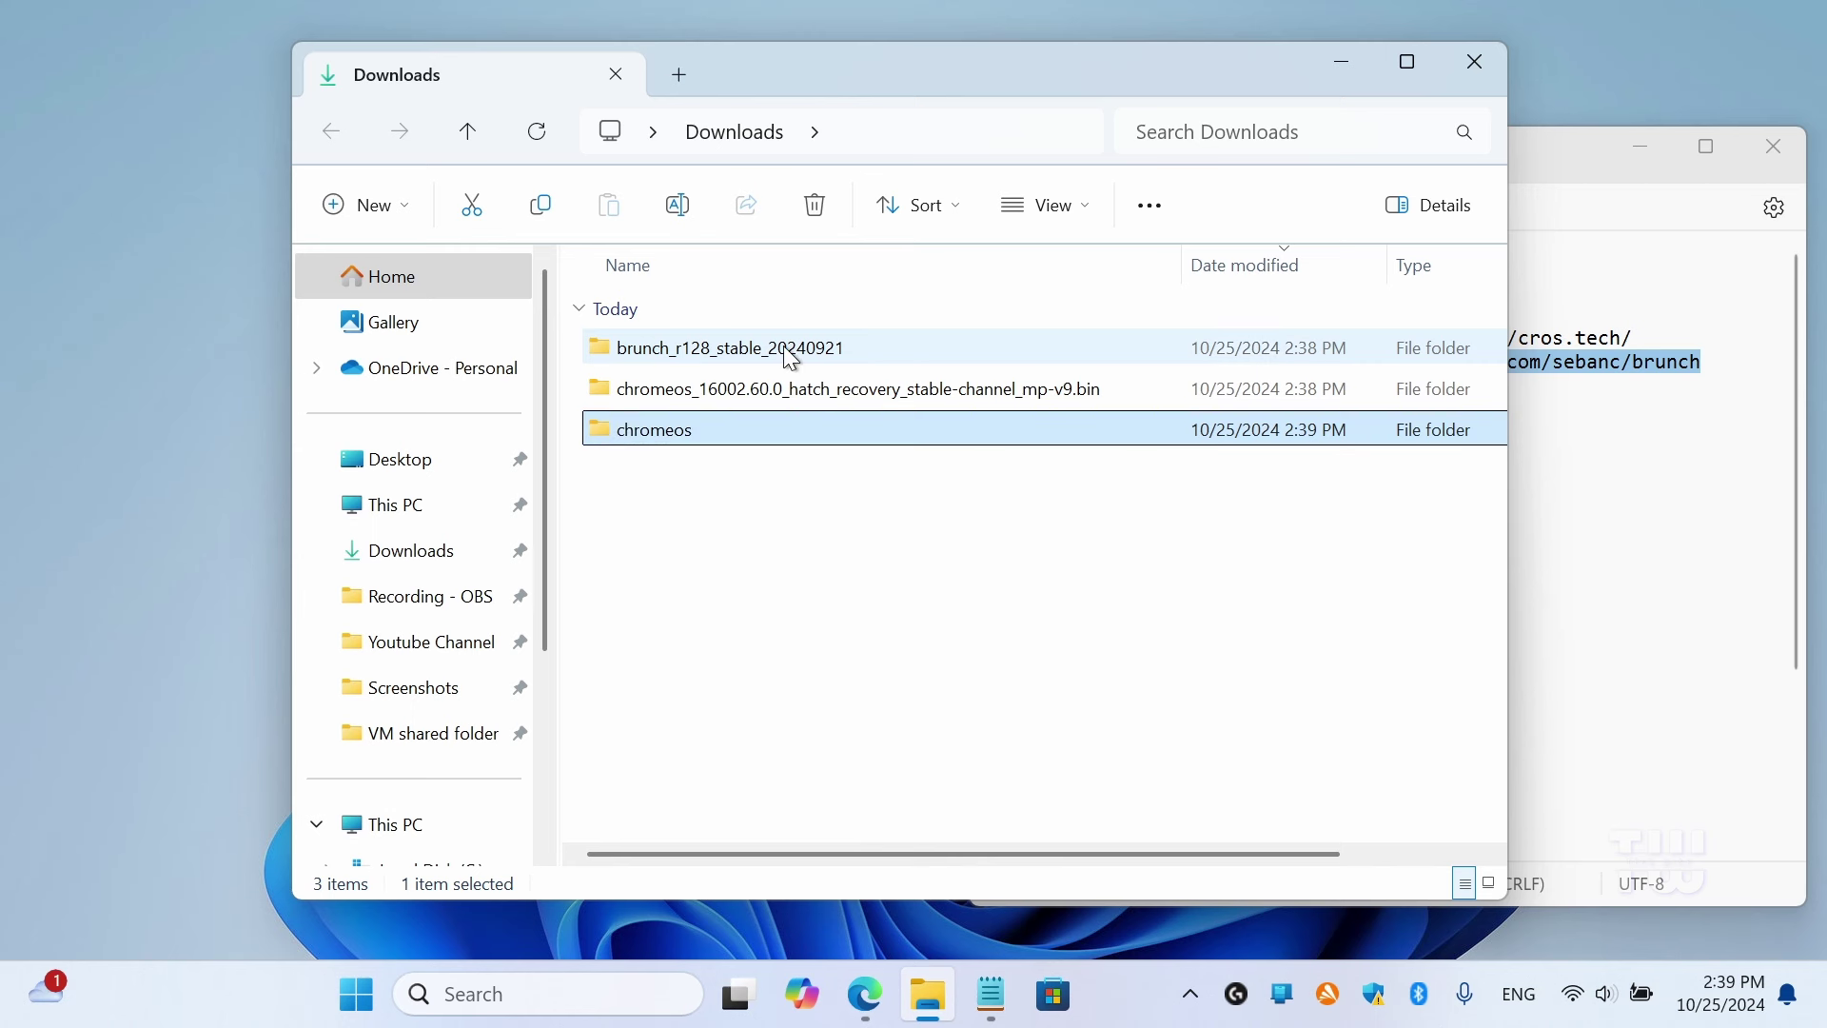
pyautogui.doubleClick(786, 354)
# Copy the four extracted Brunch files into the chromeos folder.
pyautogui.moveTo(835, 586); pyautogui.dragTo(654, 322)
pyautogui.rightClick(704, 398)
pyautogui.click(831, 380)
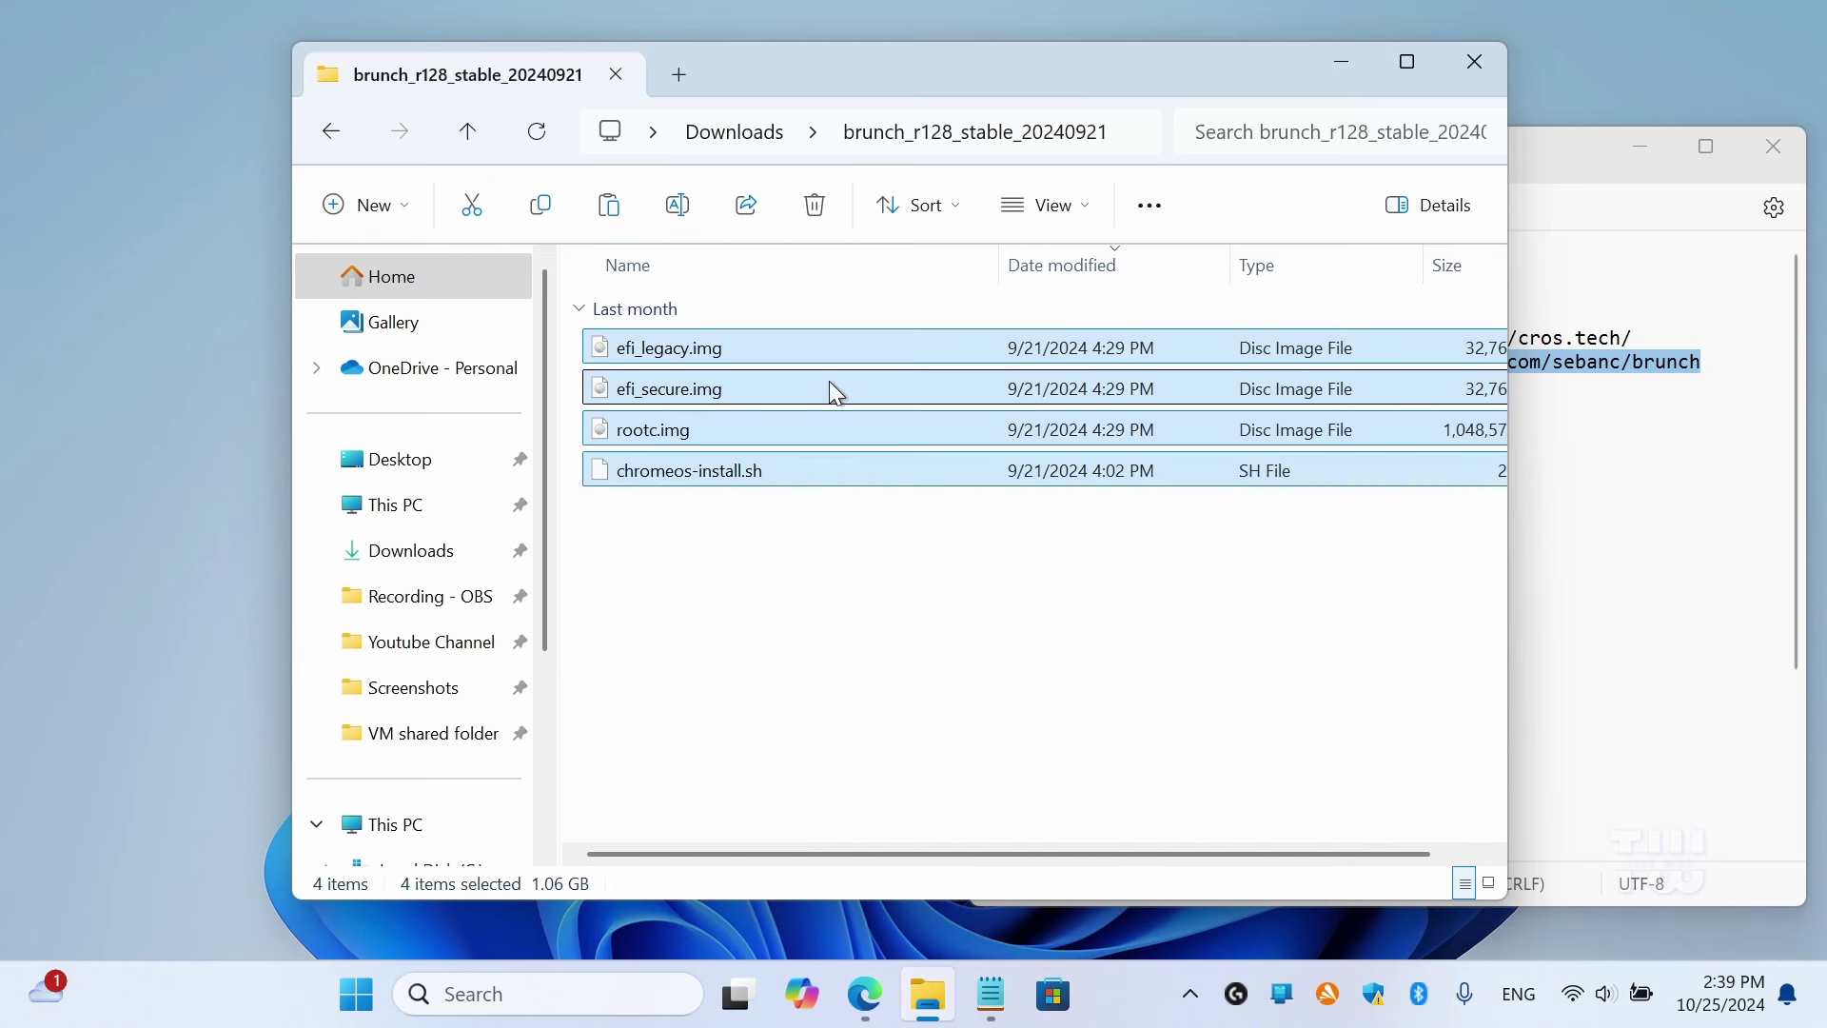
pyautogui.click(333, 131)
pyautogui.doubleClick(674, 338)
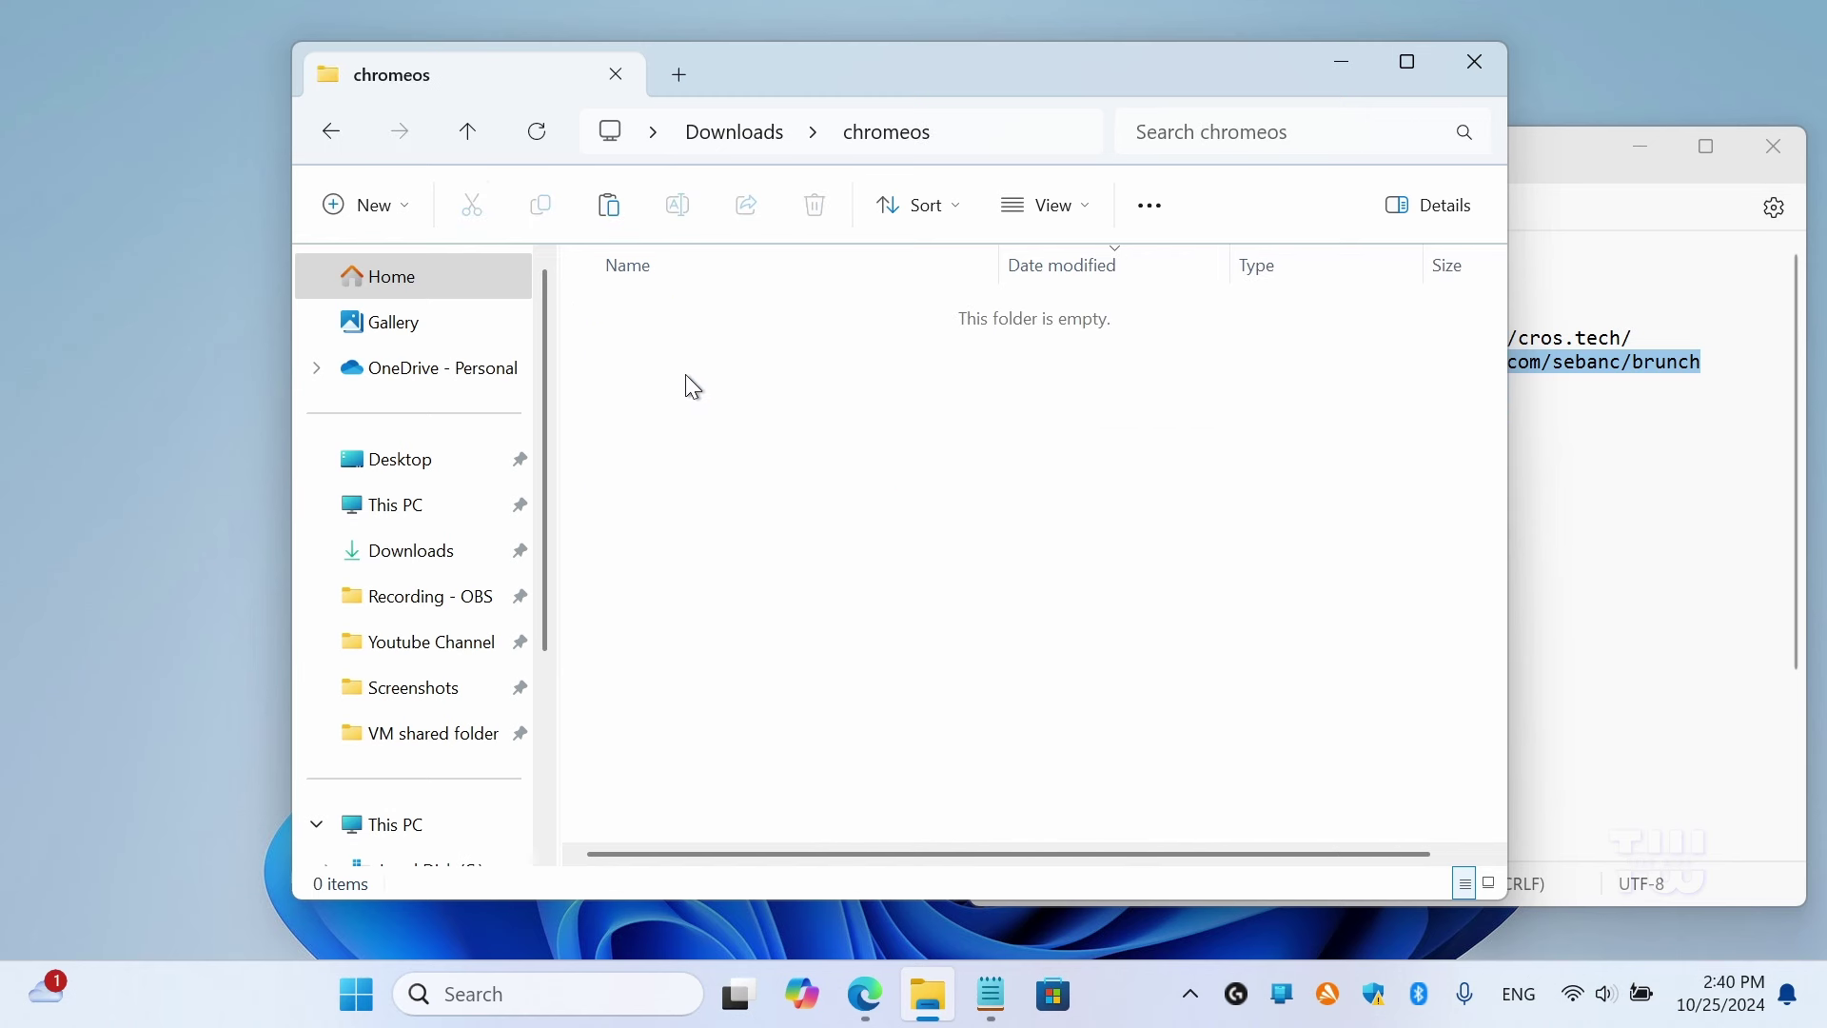
pyautogui.rightClick(724, 478)
pyautogui.click(784, 436)
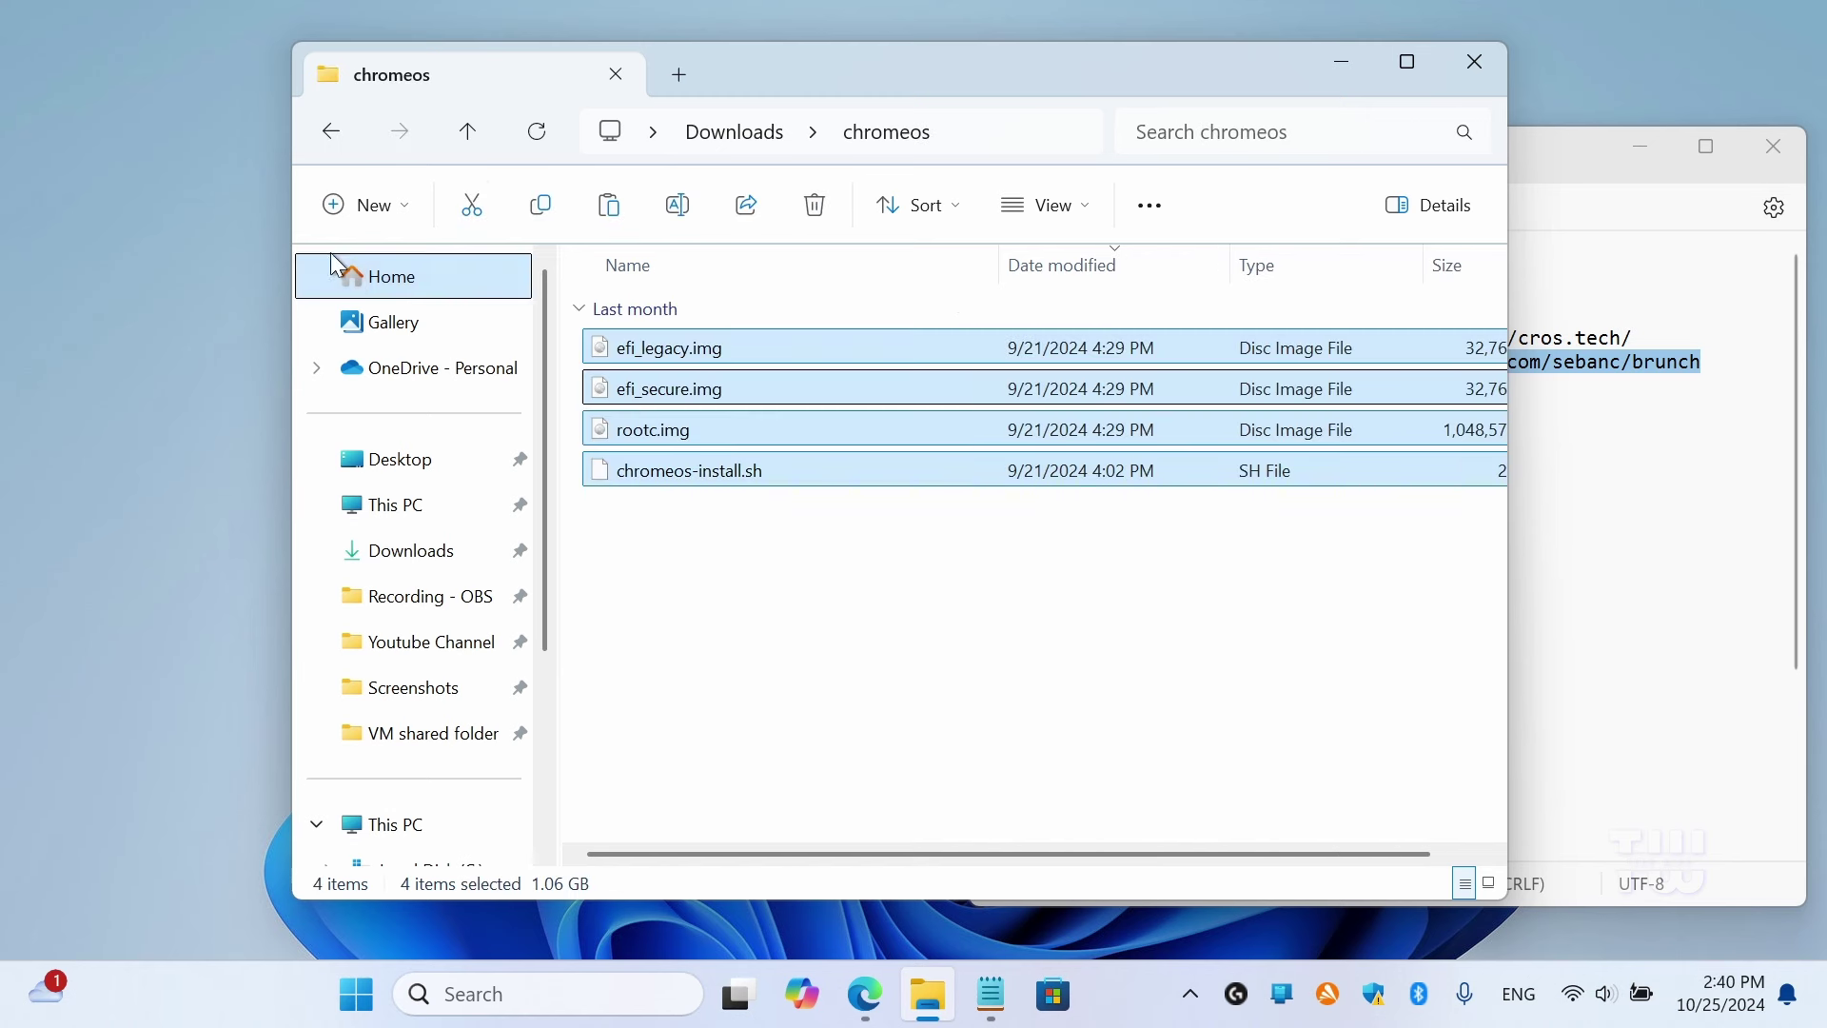
pyautogui.click(333, 131)
# Copy the ChromeOS recovery BIN file into the chromeos folder and rename it chromeos.bin.
pyautogui.click(691, 400)
pyautogui.doubleClick(691, 400)
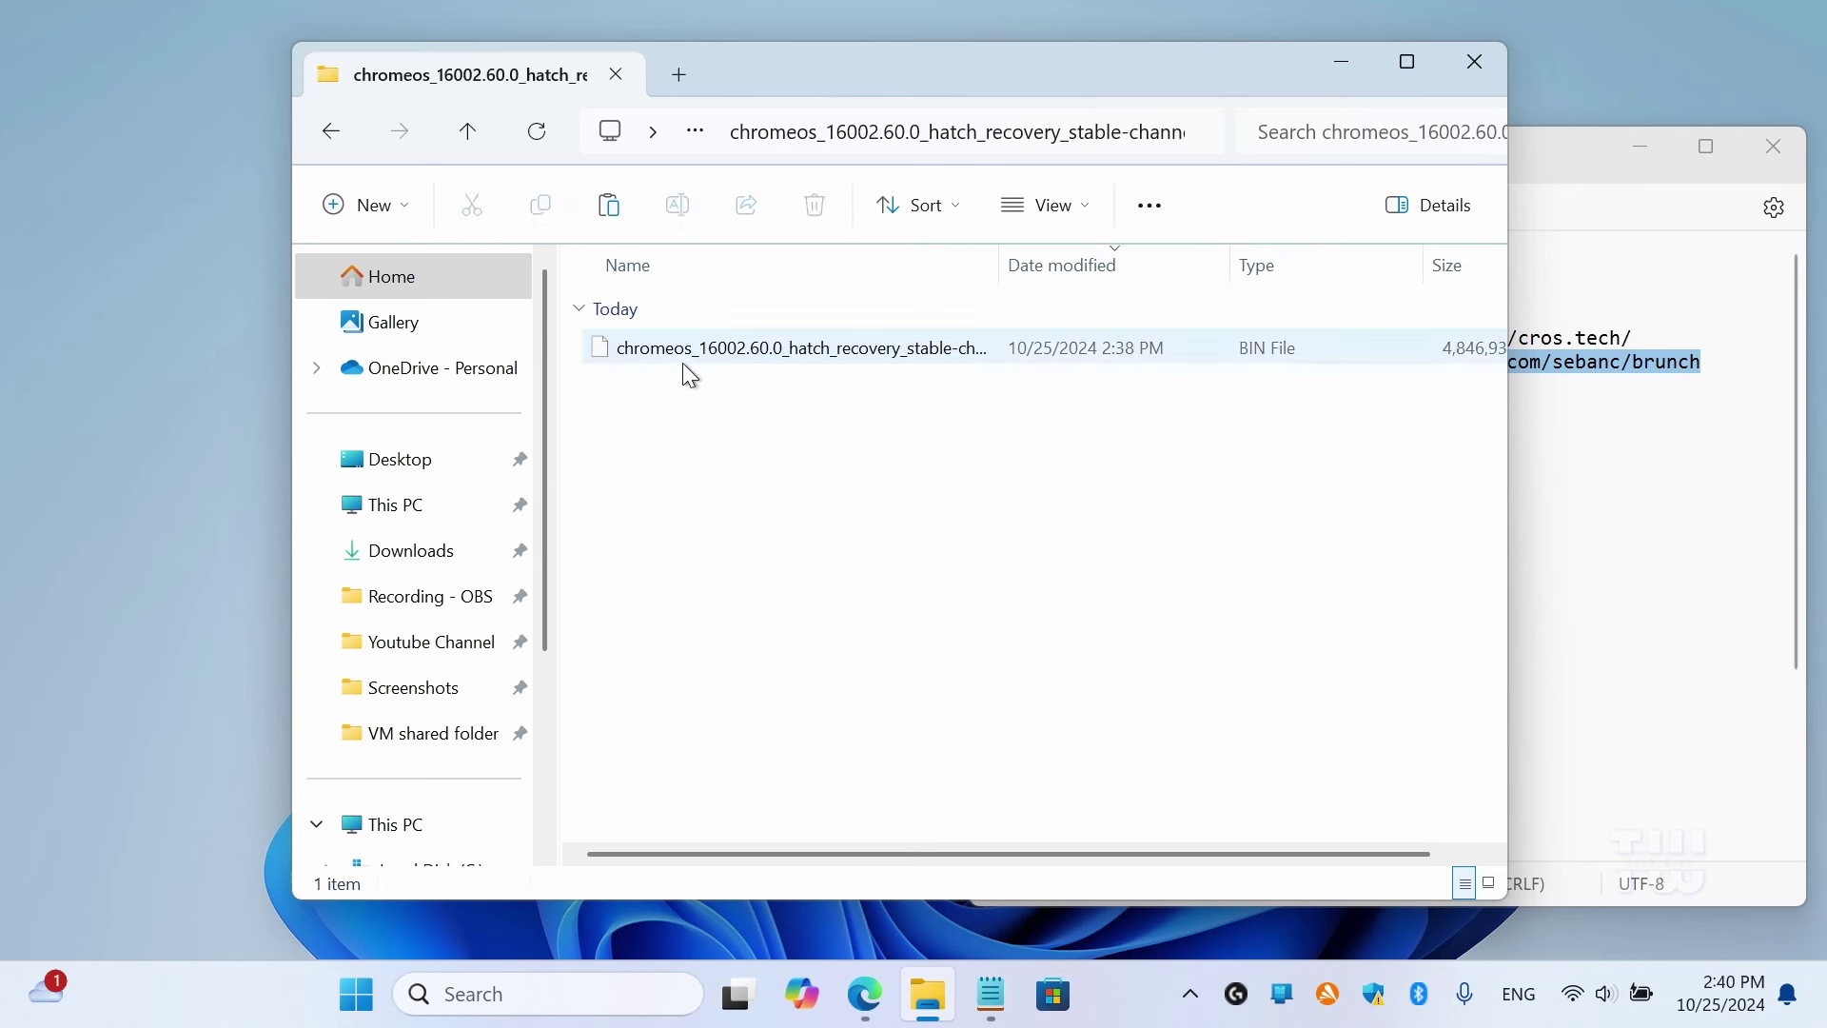
pyautogui.click(682, 356)
pyautogui.rightClick(682, 356)
pyautogui.click(824, 397)
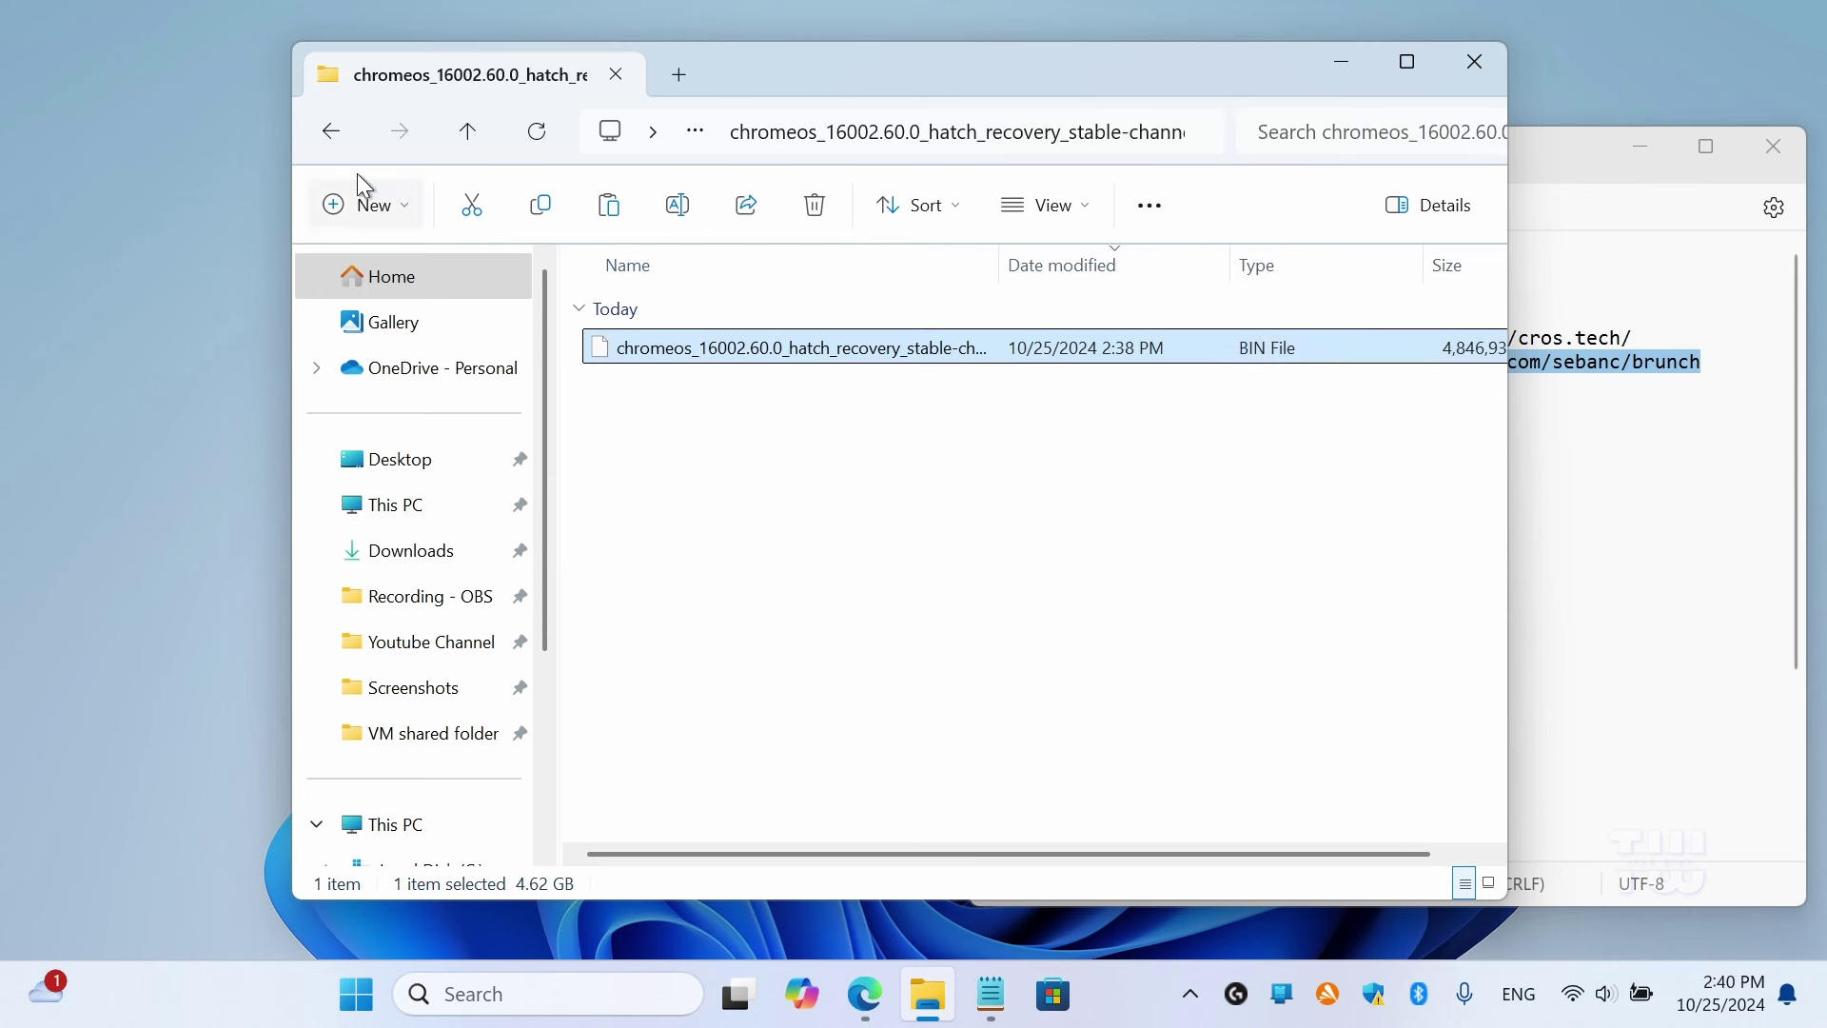
pyautogui.hotkey('alt', 'Left')
pyautogui.doubleClick(718, 348)
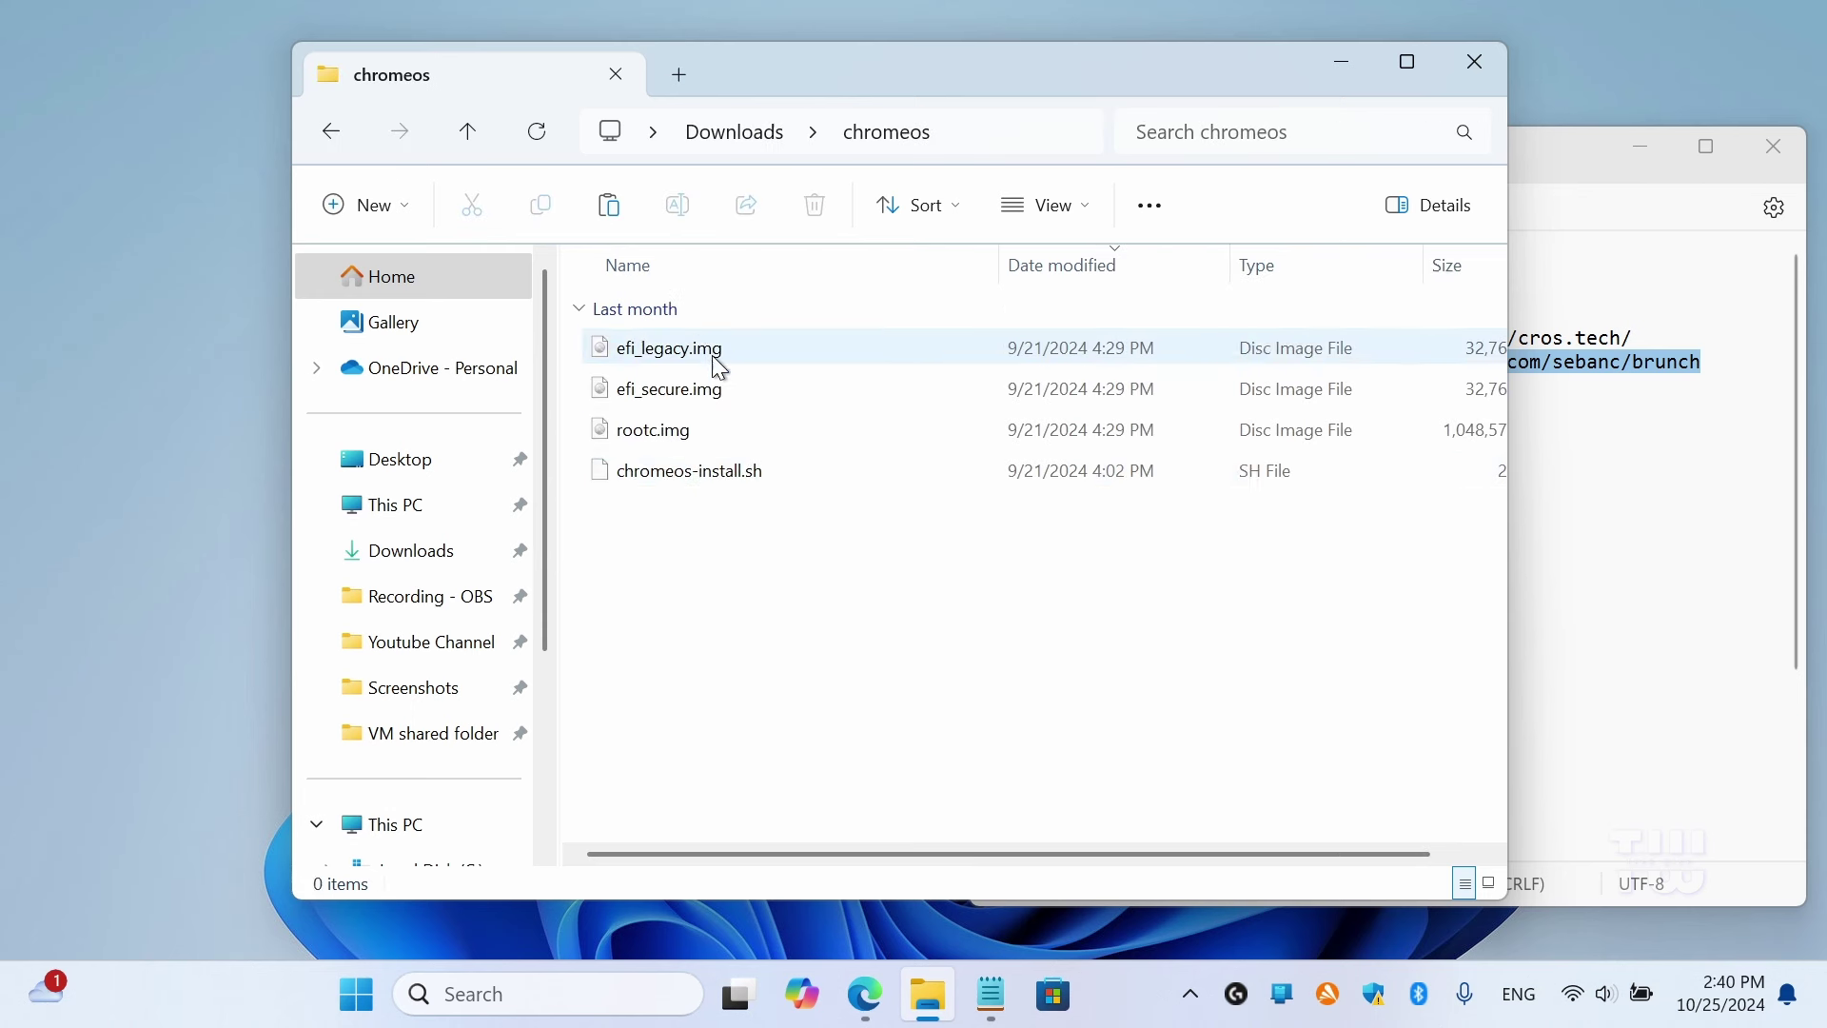
pyautogui.rightClick(744, 567)
pyautogui.click(815, 619)
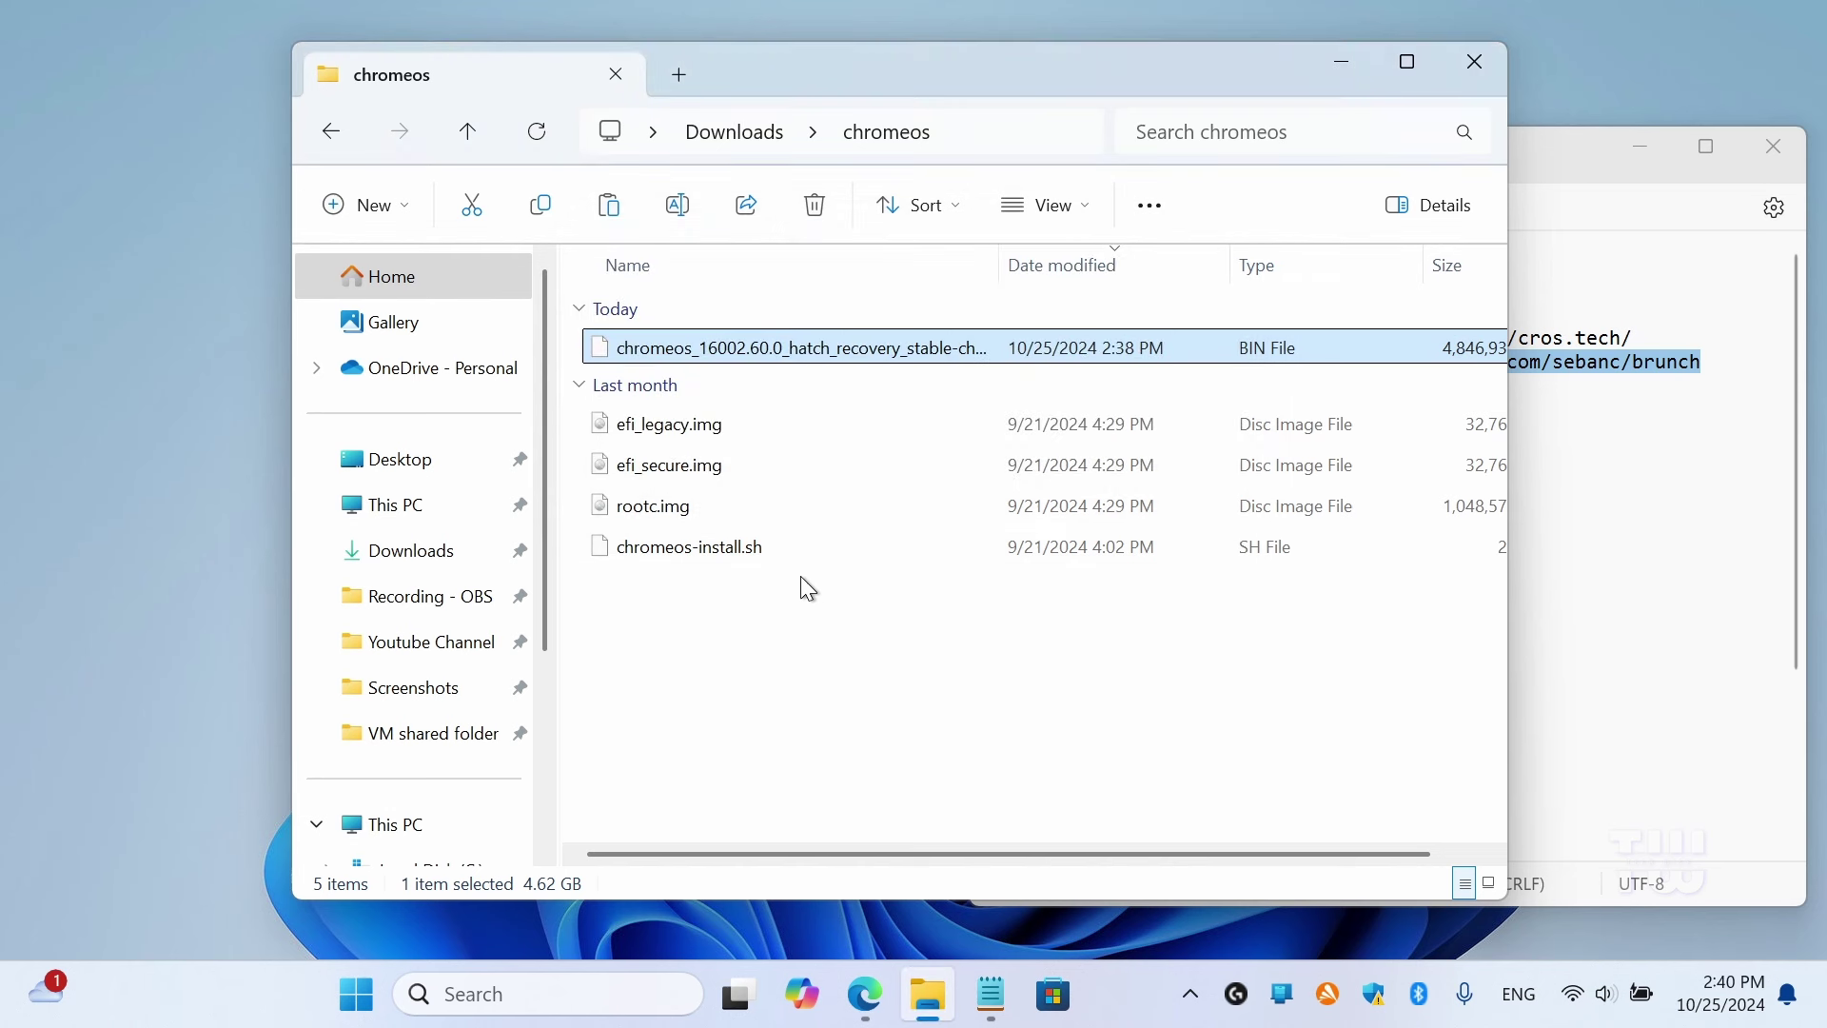
pyautogui.click(784, 346)
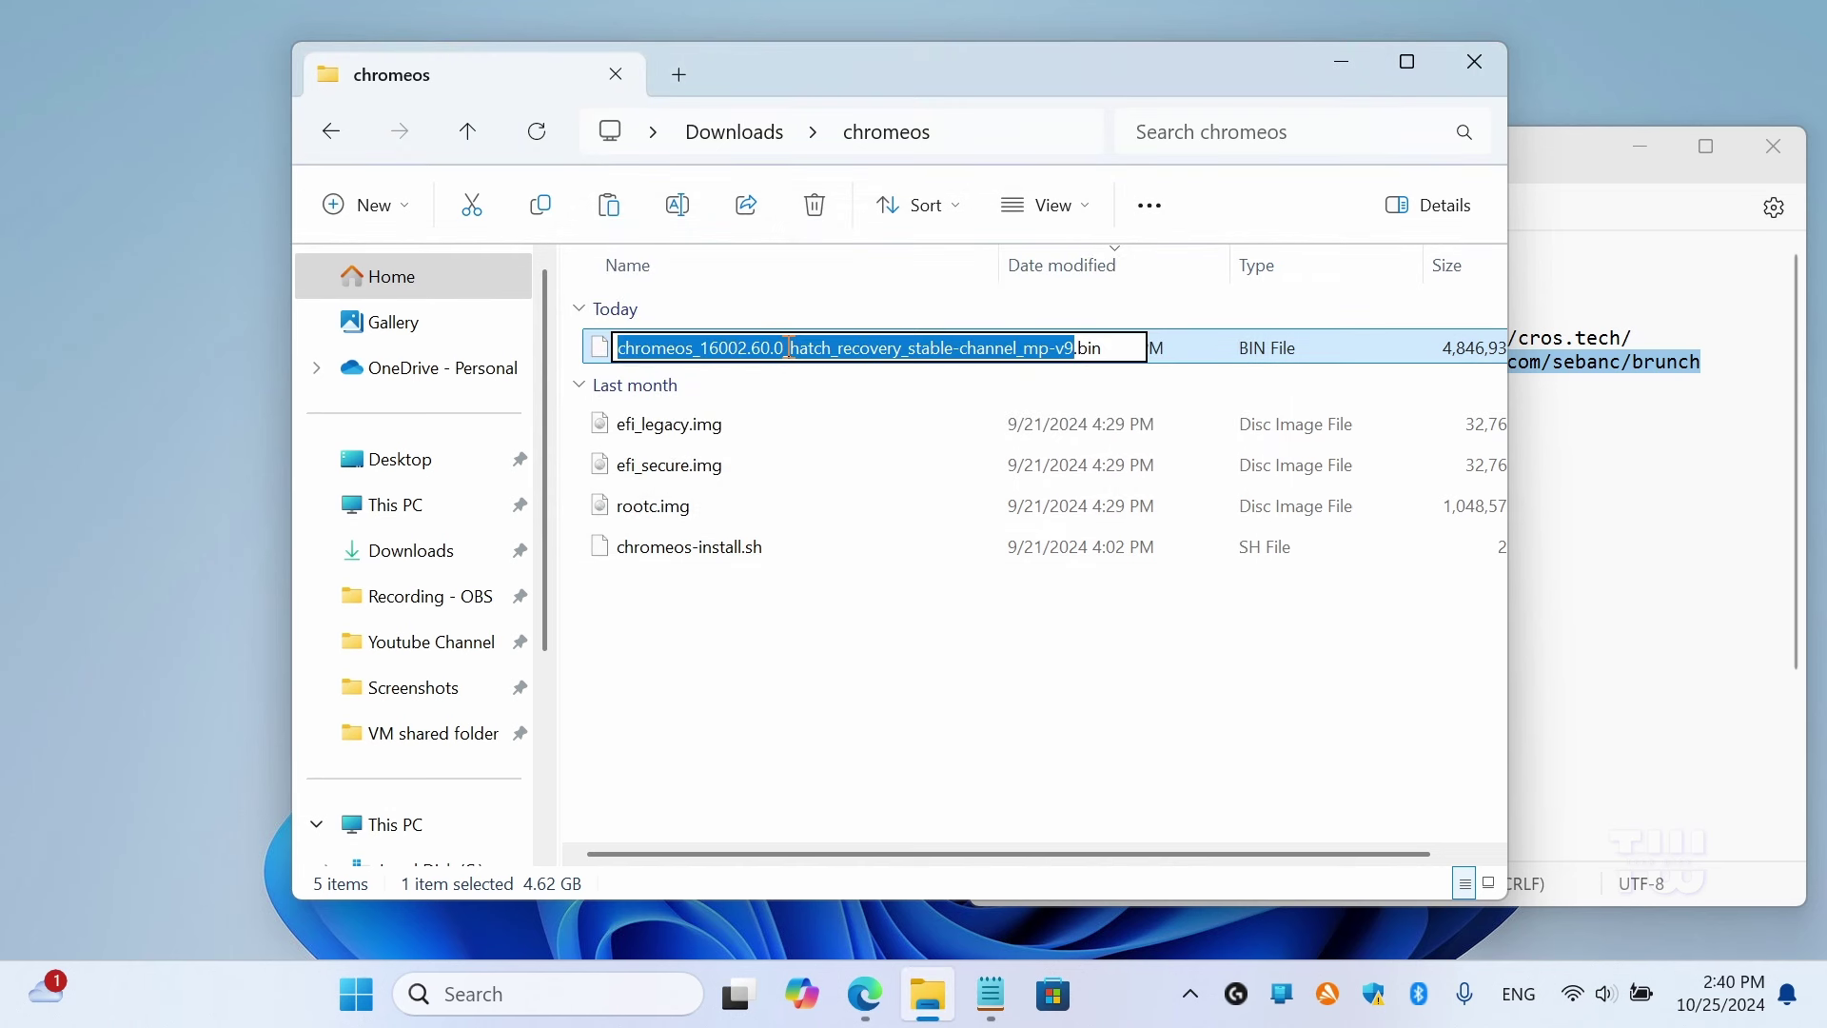
pyautogui.write('chrome')
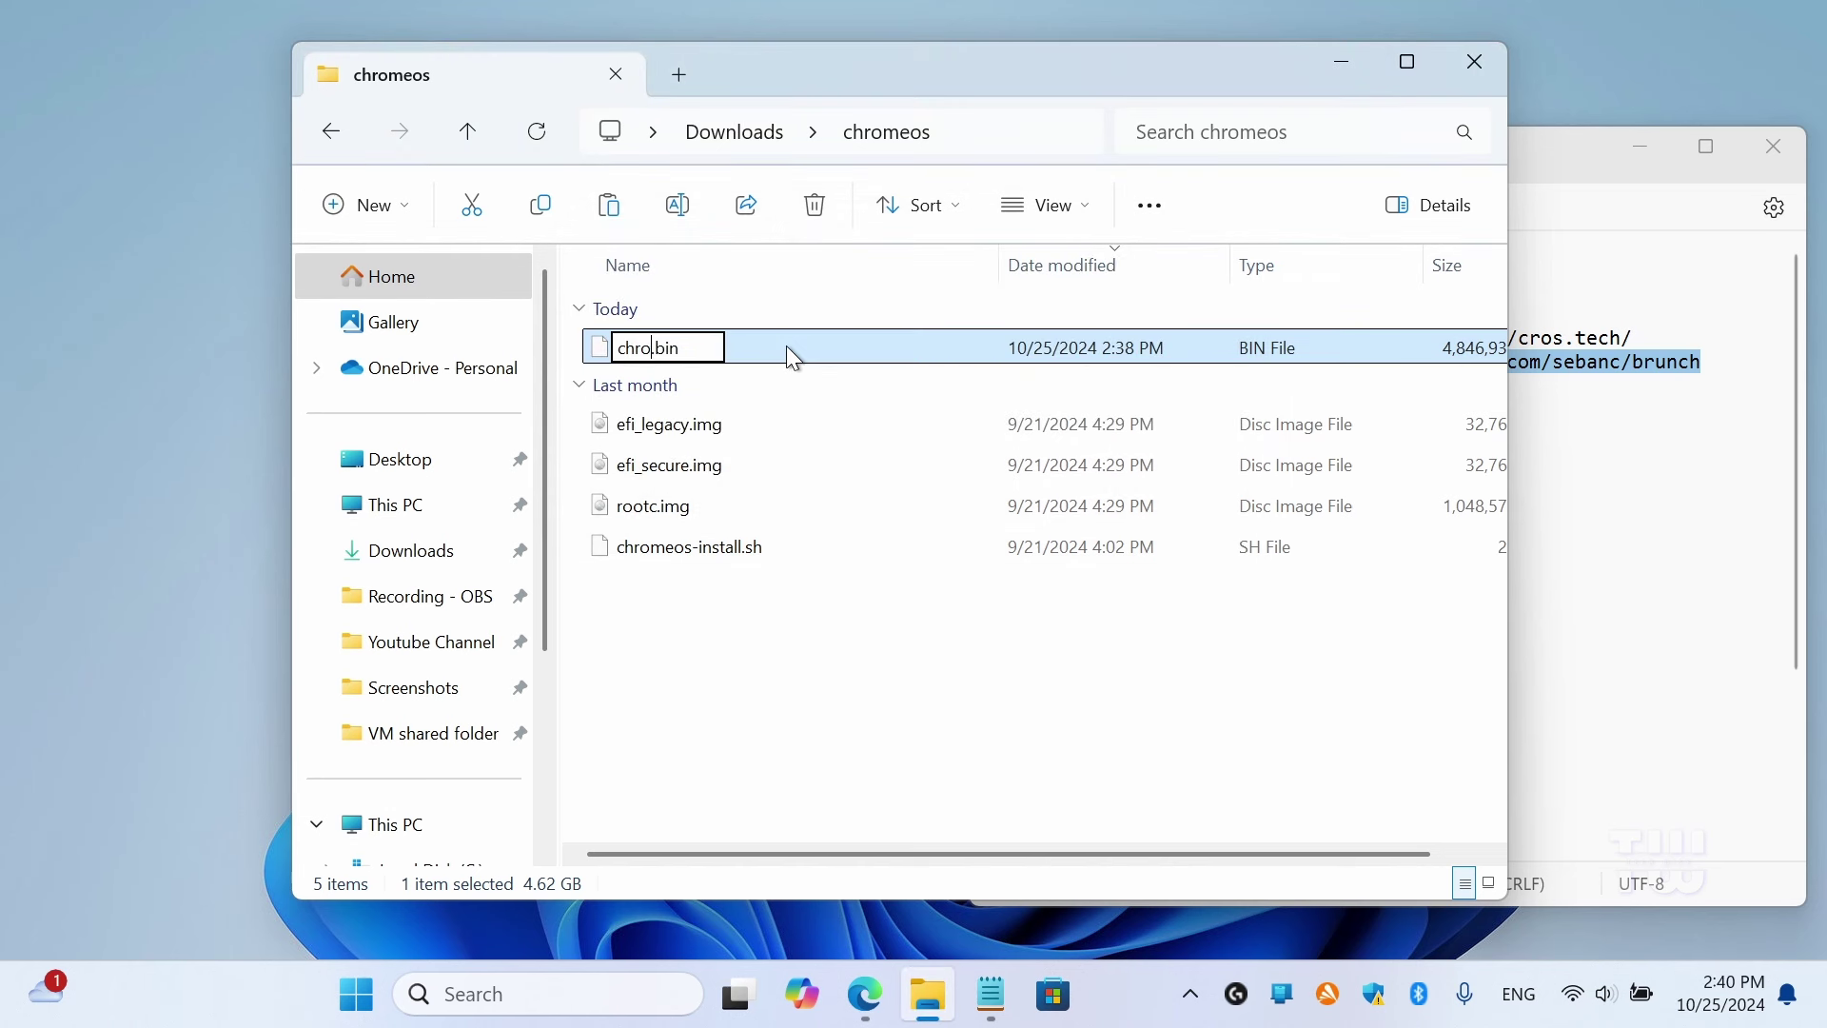
pyautogui.write('os')
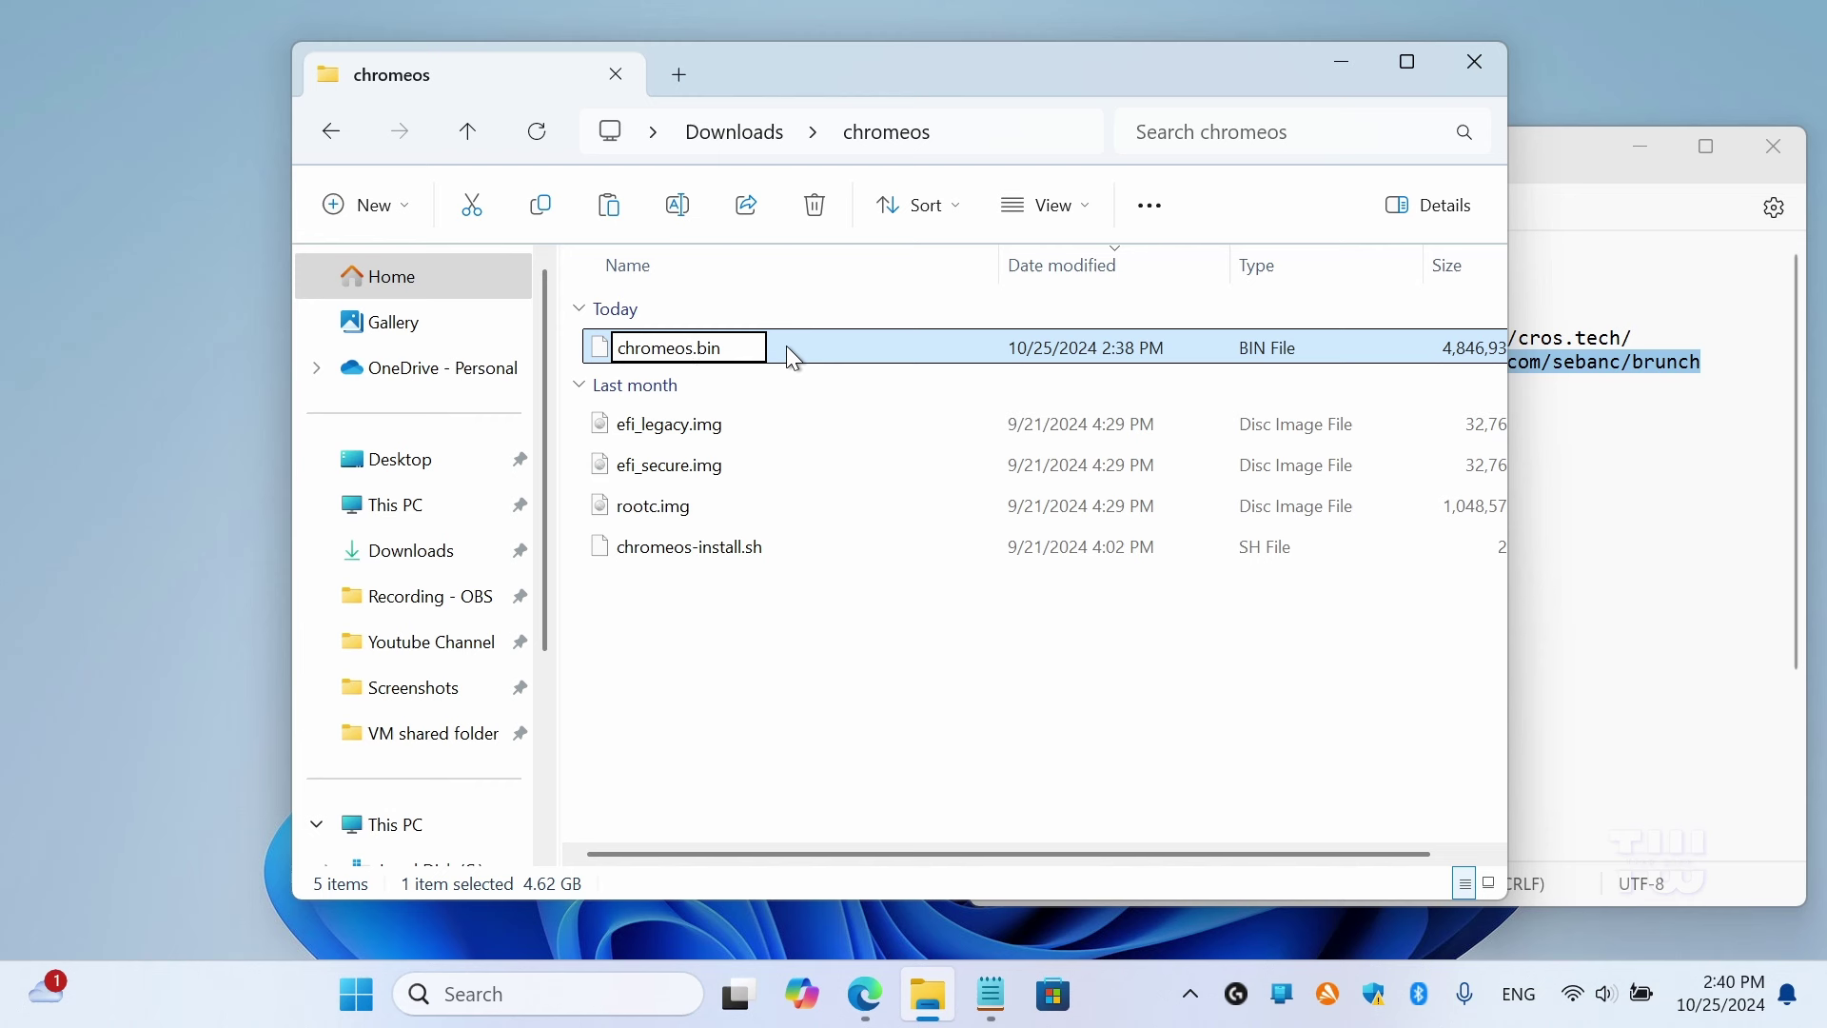
pyautogui.press('Return')
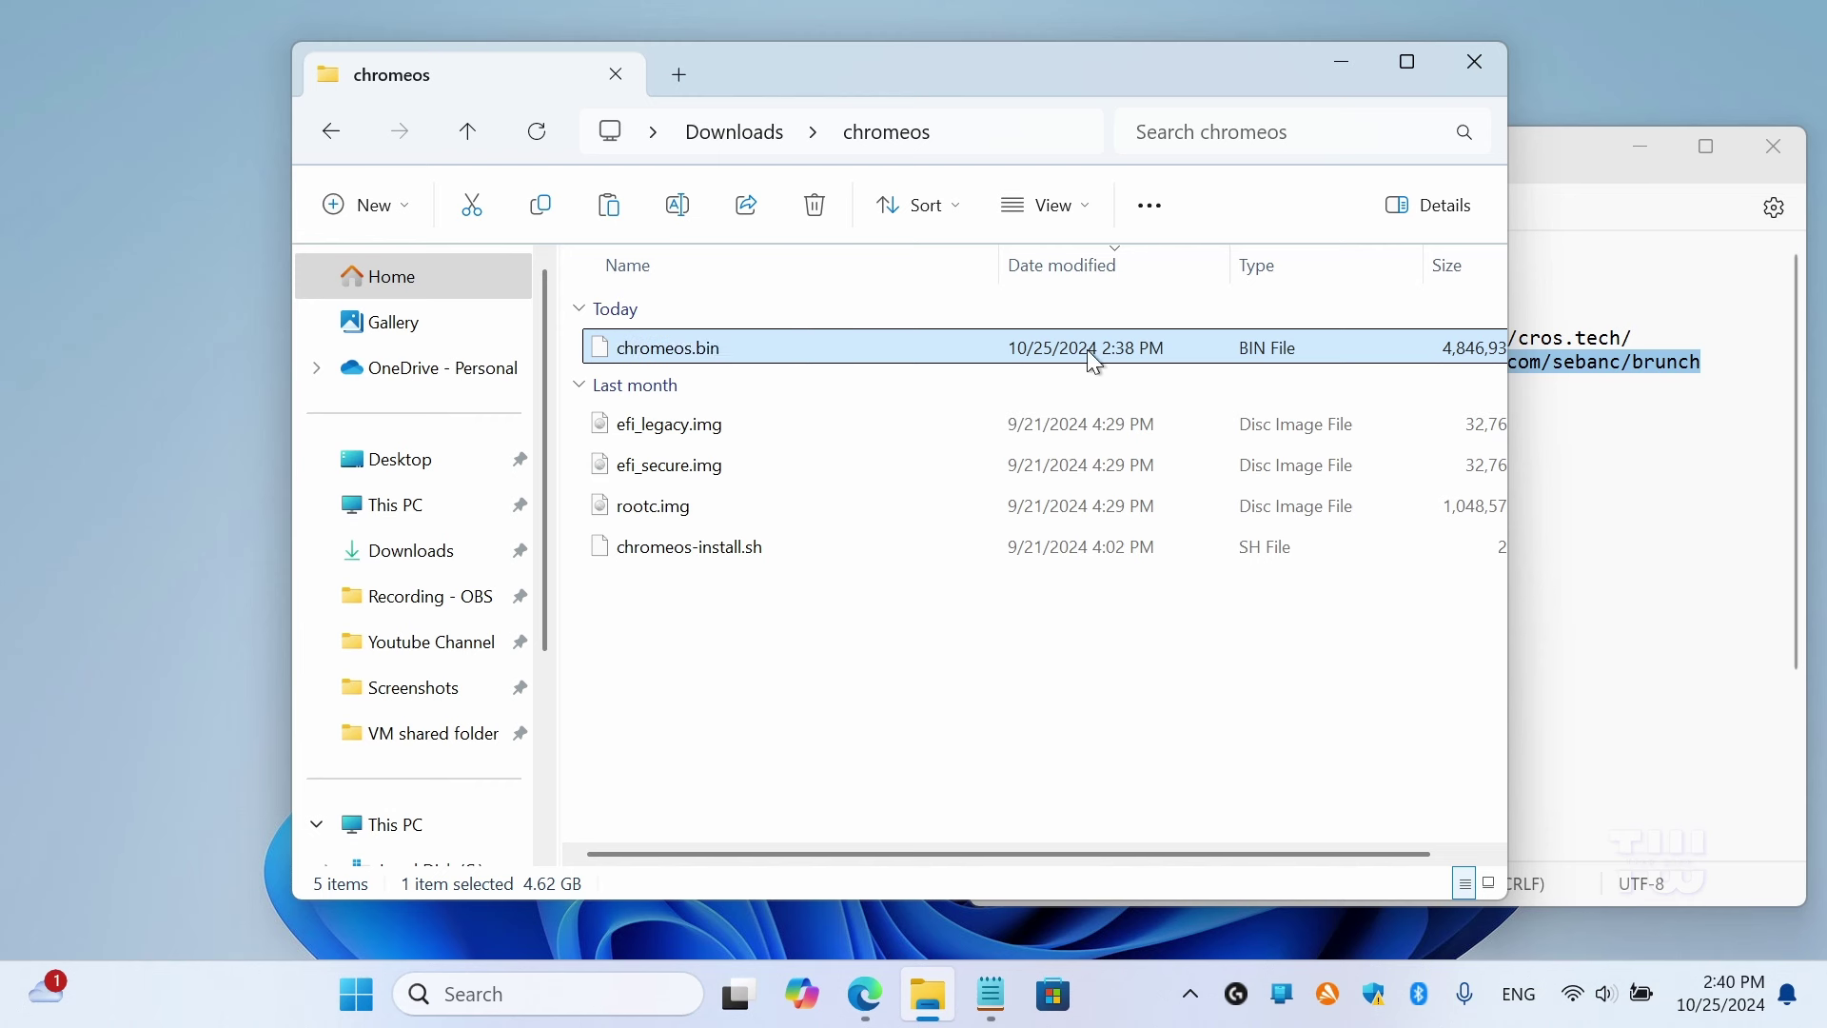
# Return to the Downloads folder and minimize the Notepad notes window.
pyautogui.press('super')
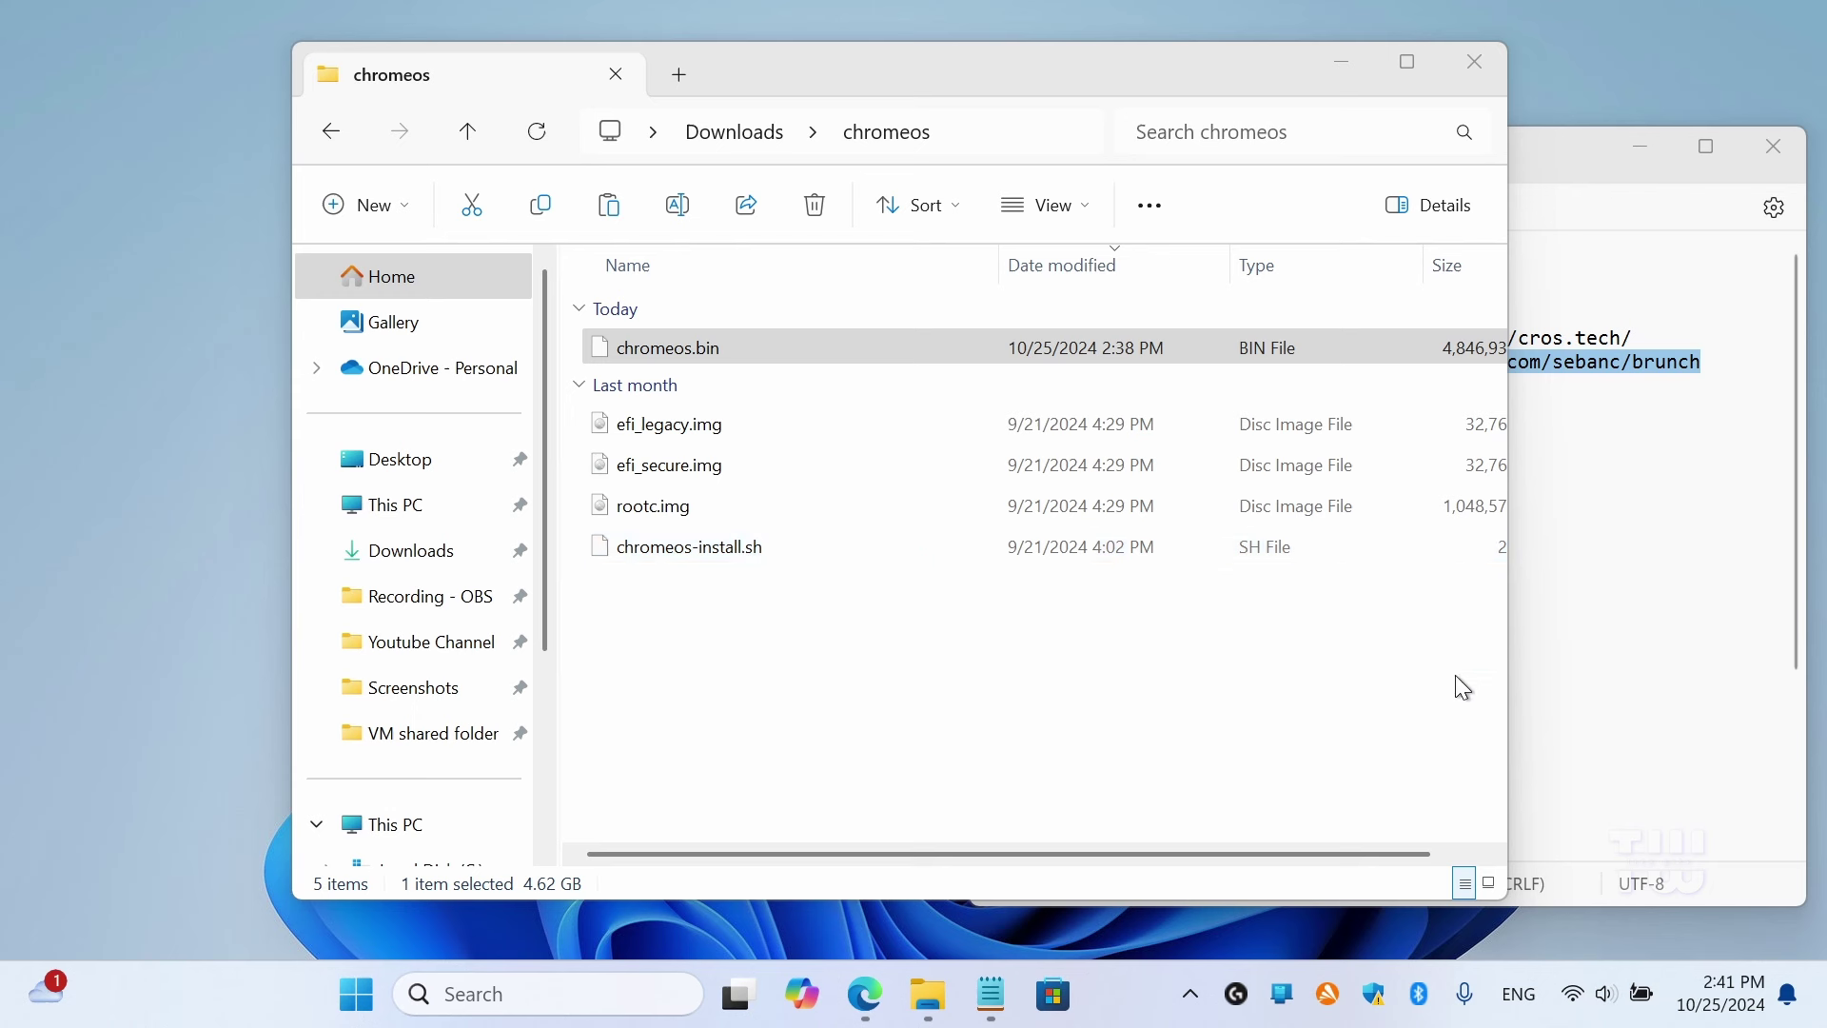
pyautogui.click(468, 133)
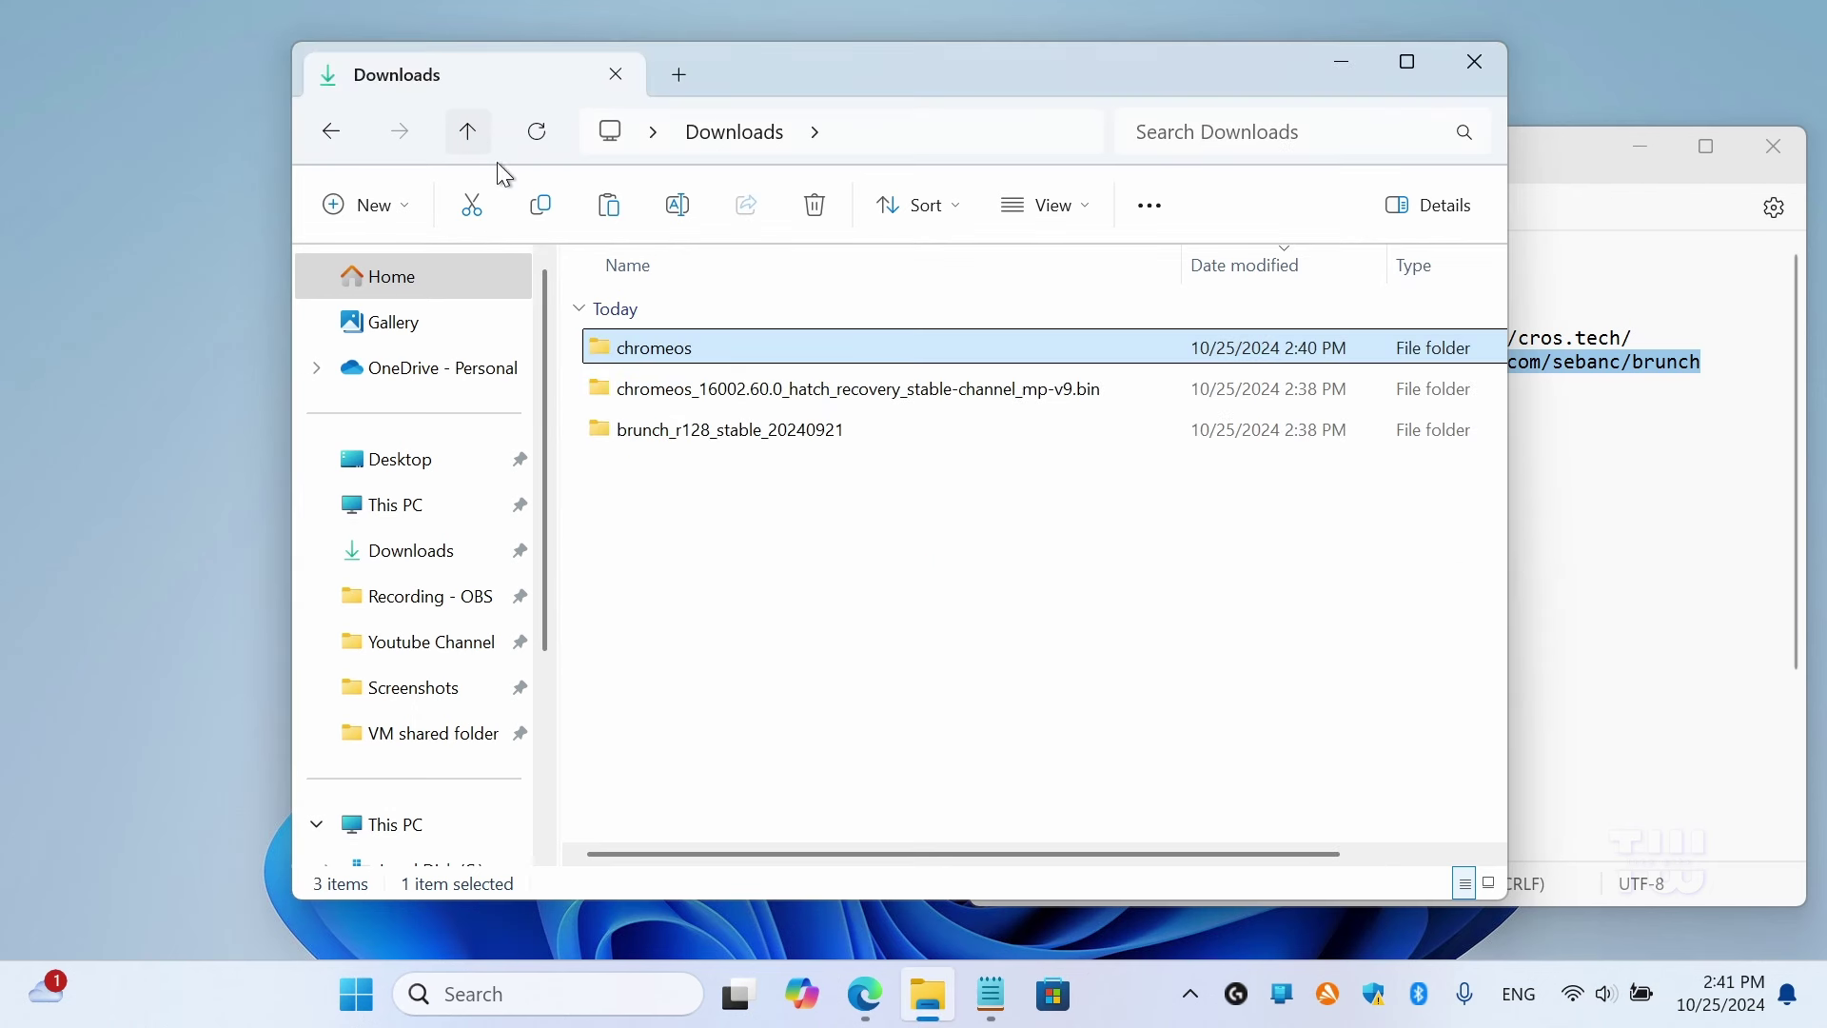
pyautogui.click(1651, 143)
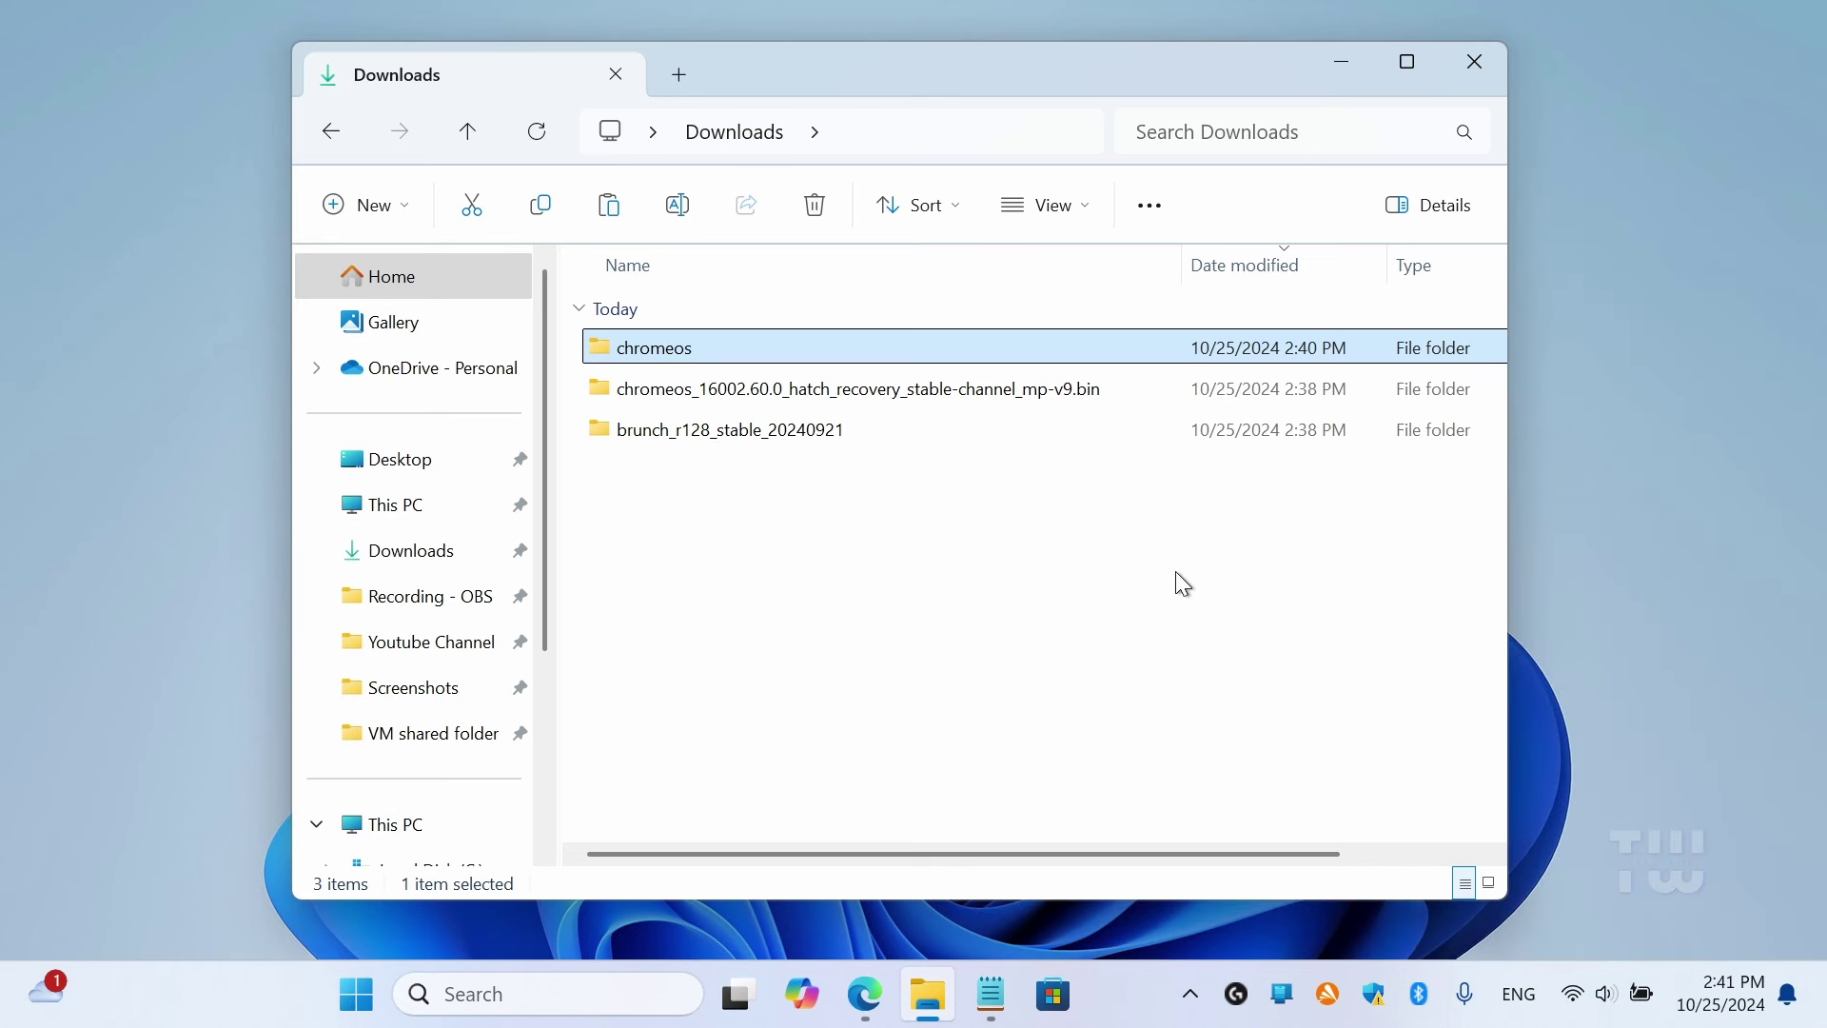
# Tick Windows Subsystem for Linux in Turn Windows features on or off, apply, and restart.
pyautogui.click(1342, 62)
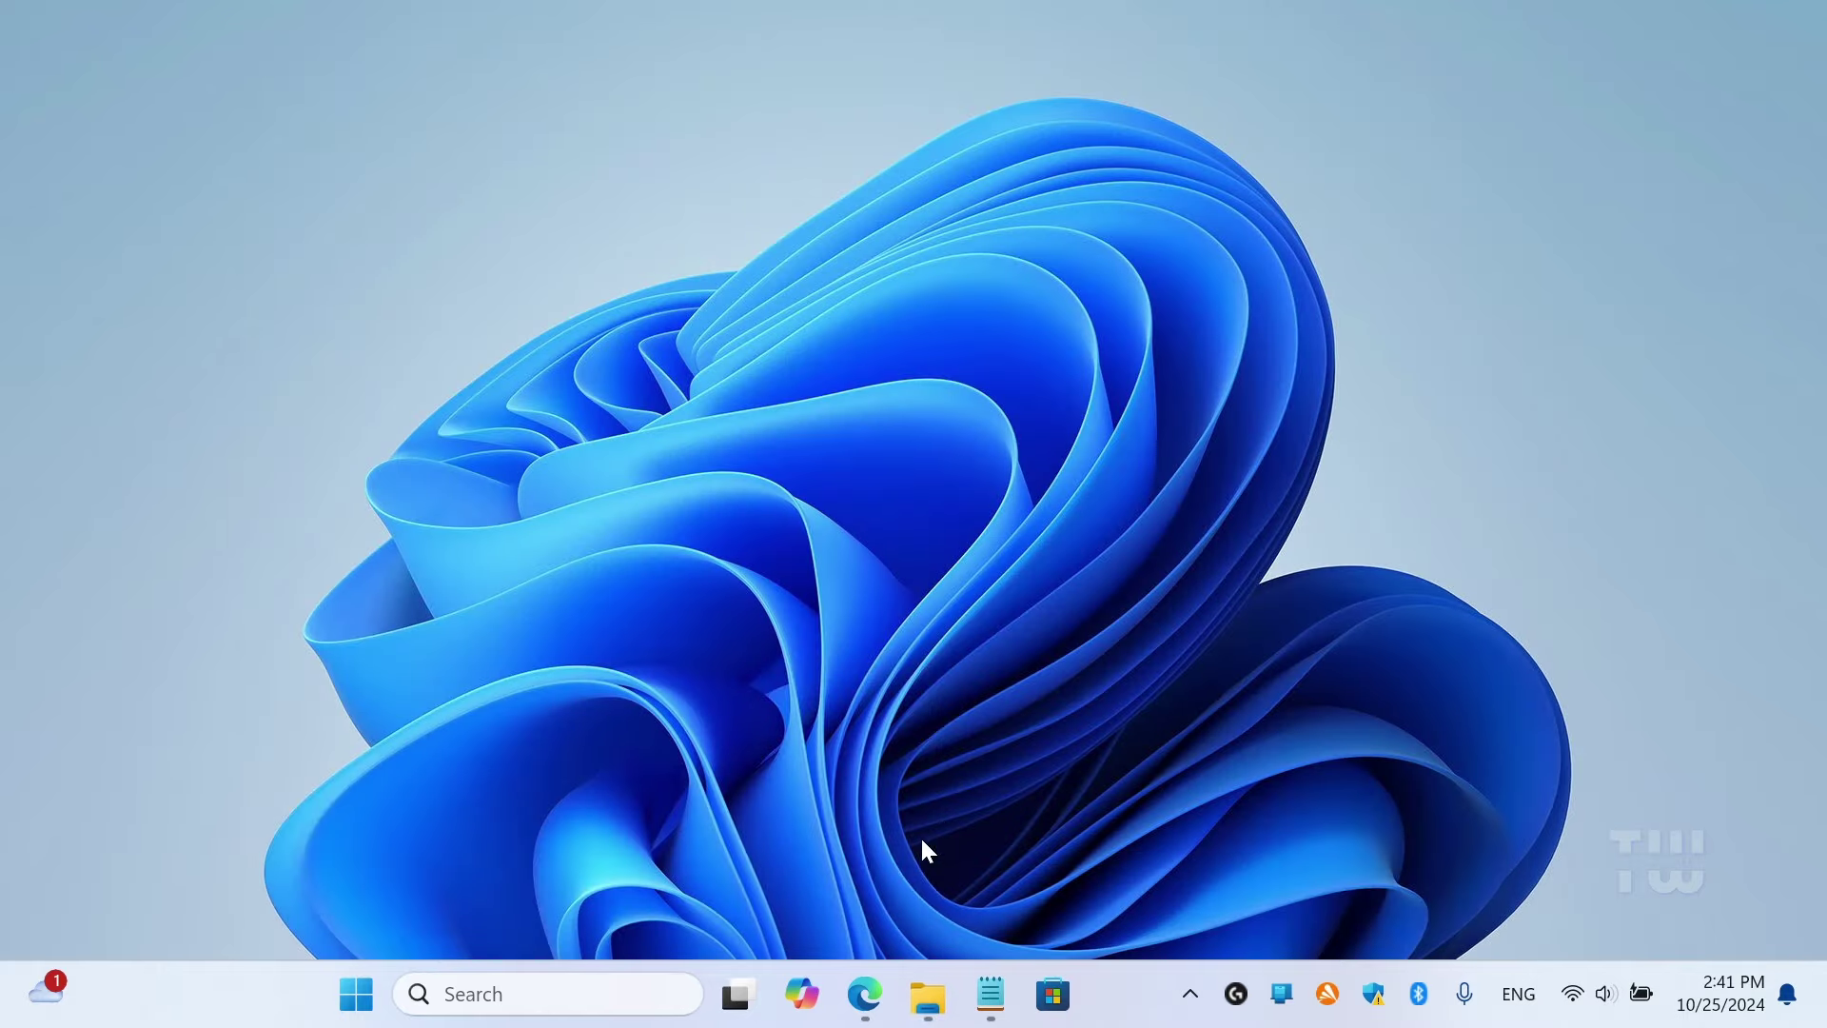
pyautogui.click(614, 1001)
pyautogui.write('windows')
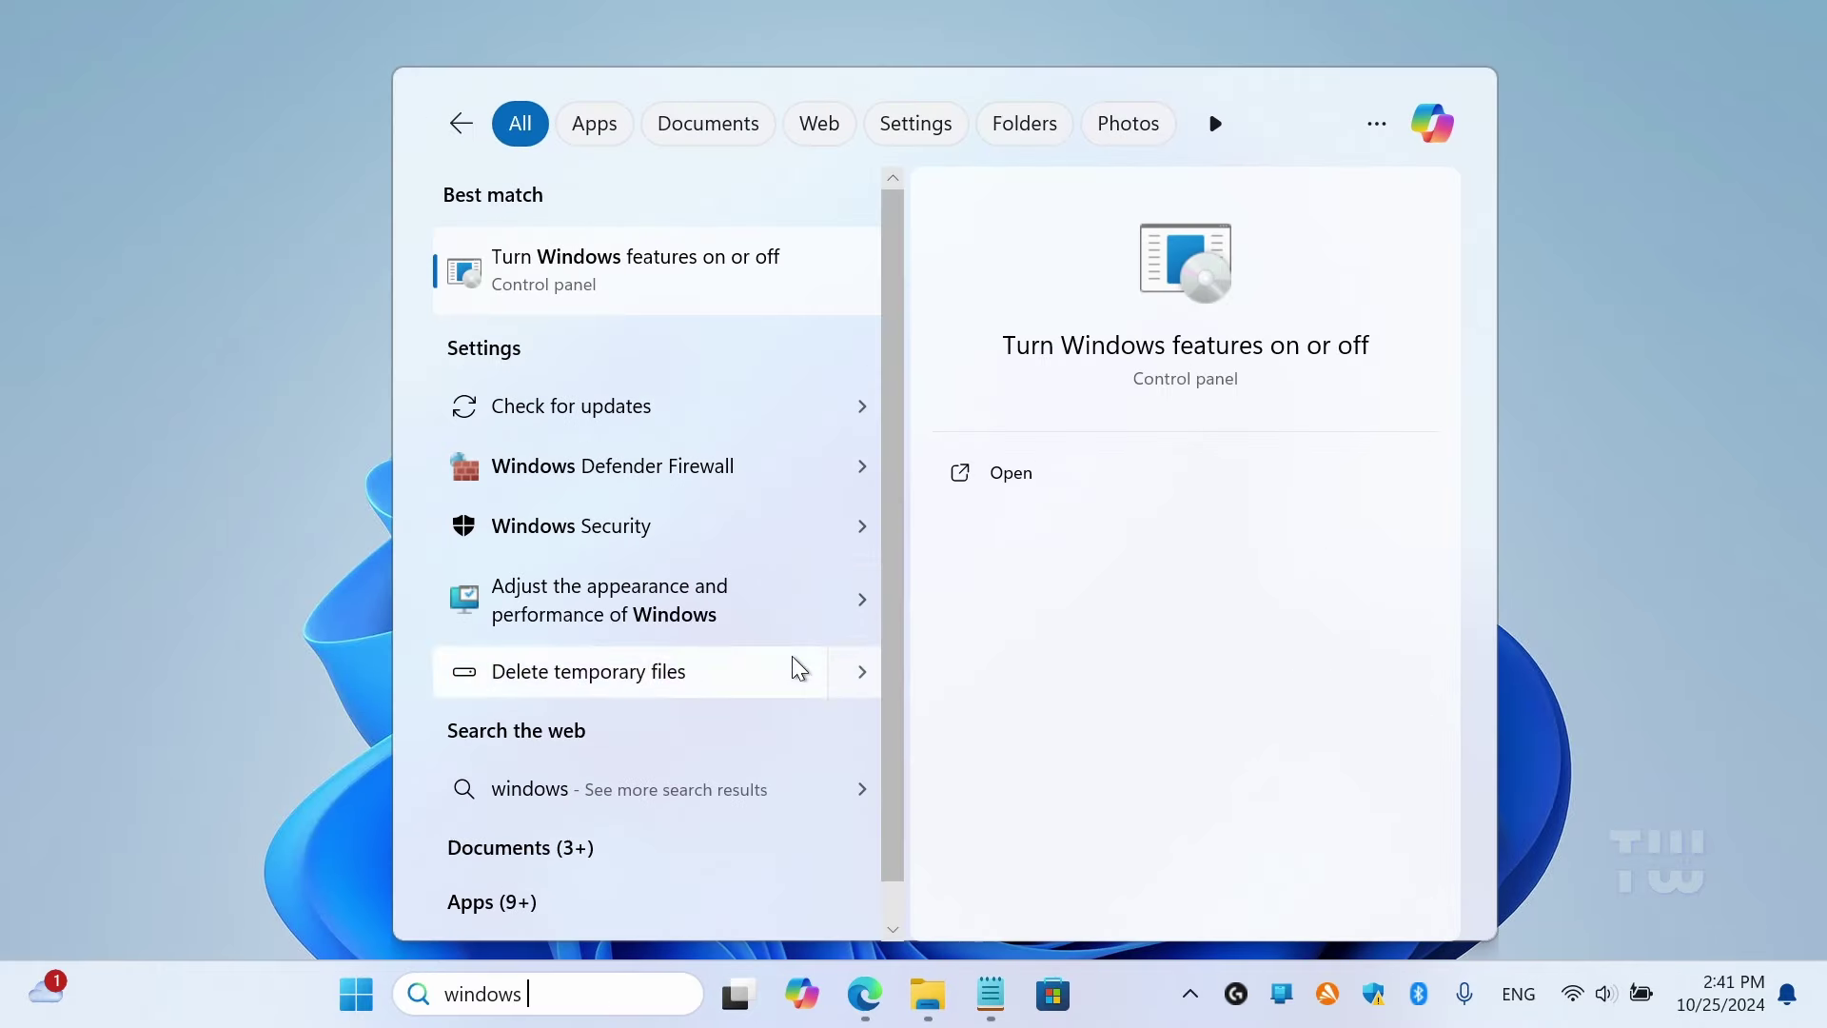
pyautogui.click(715, 280)
pyautogui.scroll(-7, 812, 520)
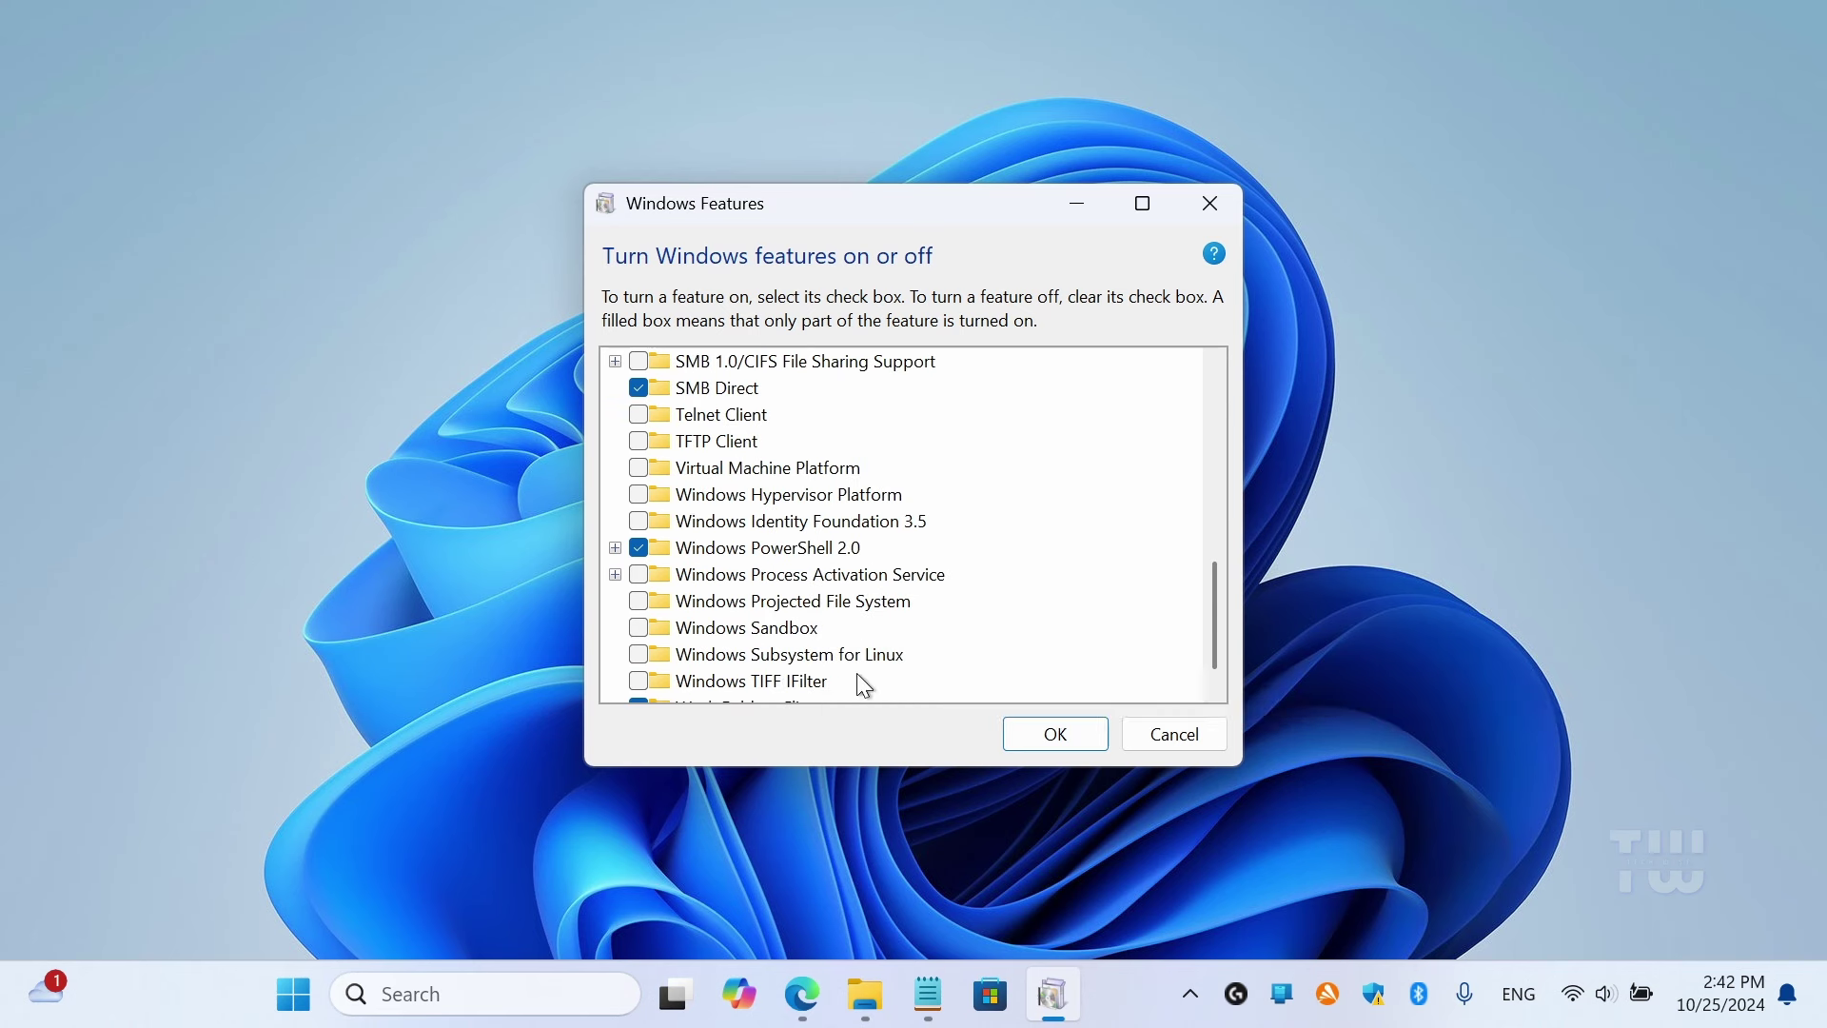
pyautogui.click(638, 654)
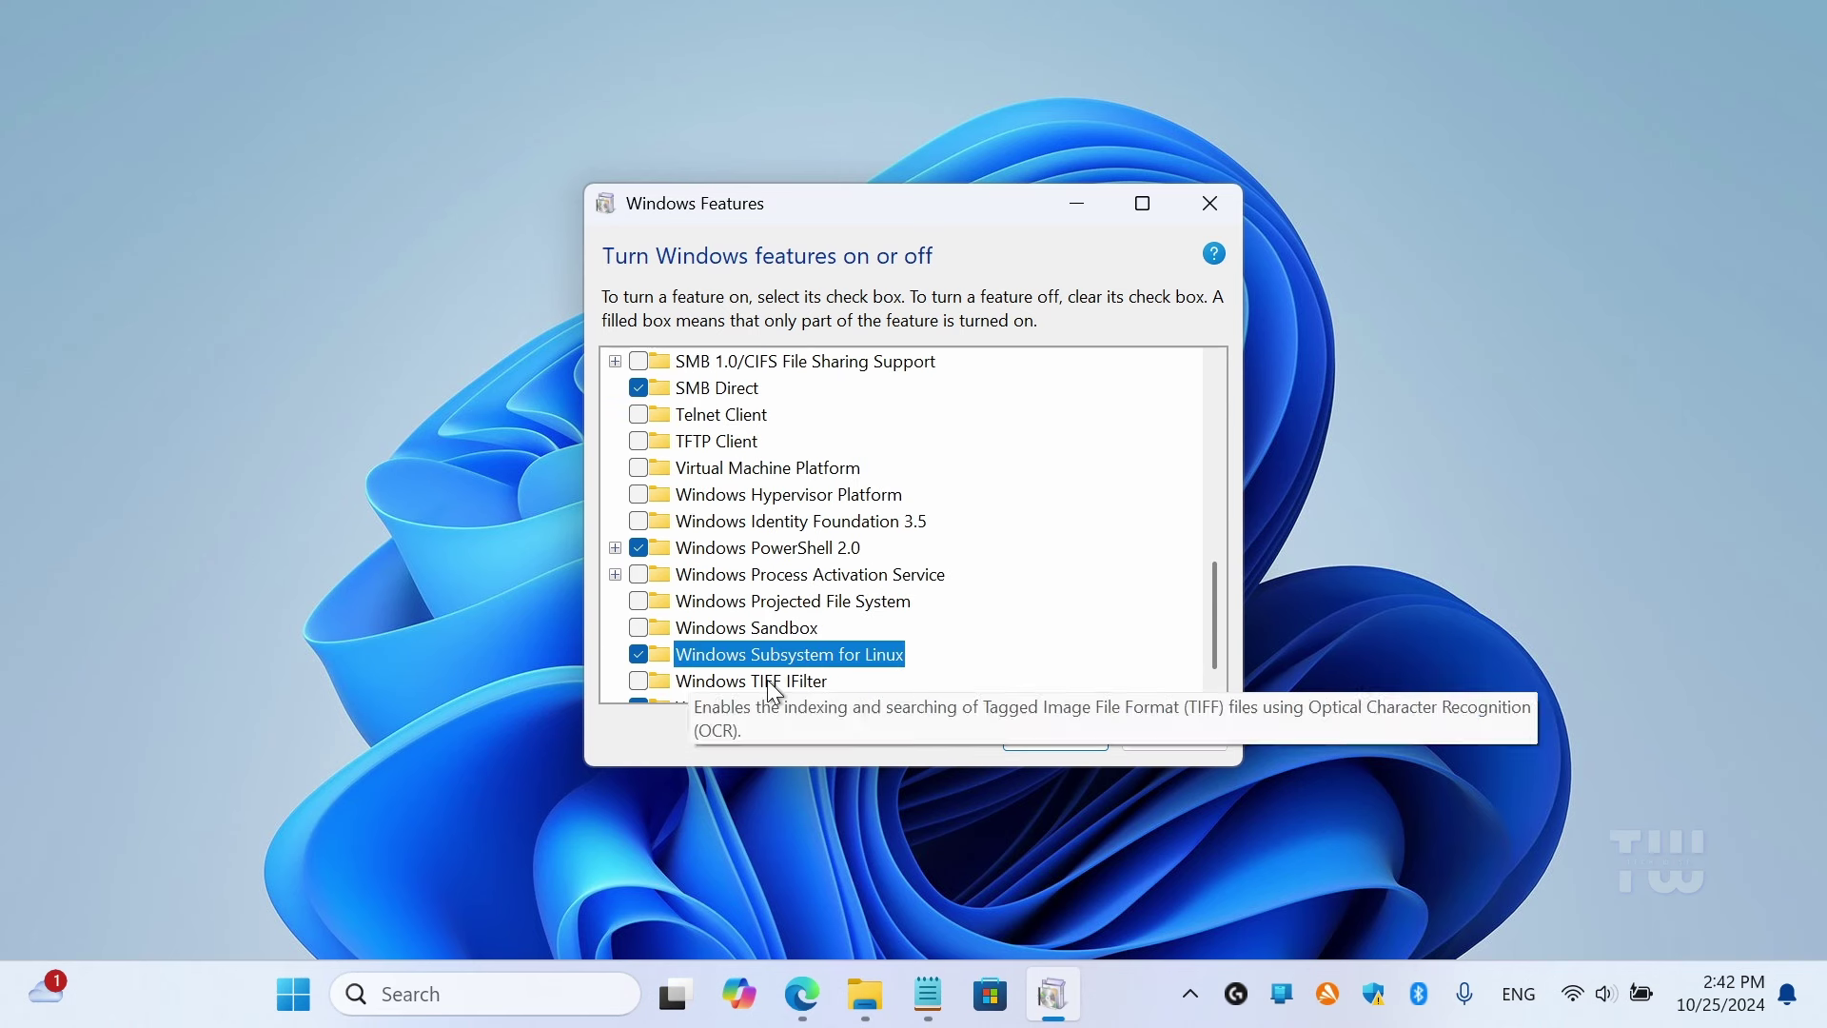
pyautogui.click(1049, 735)
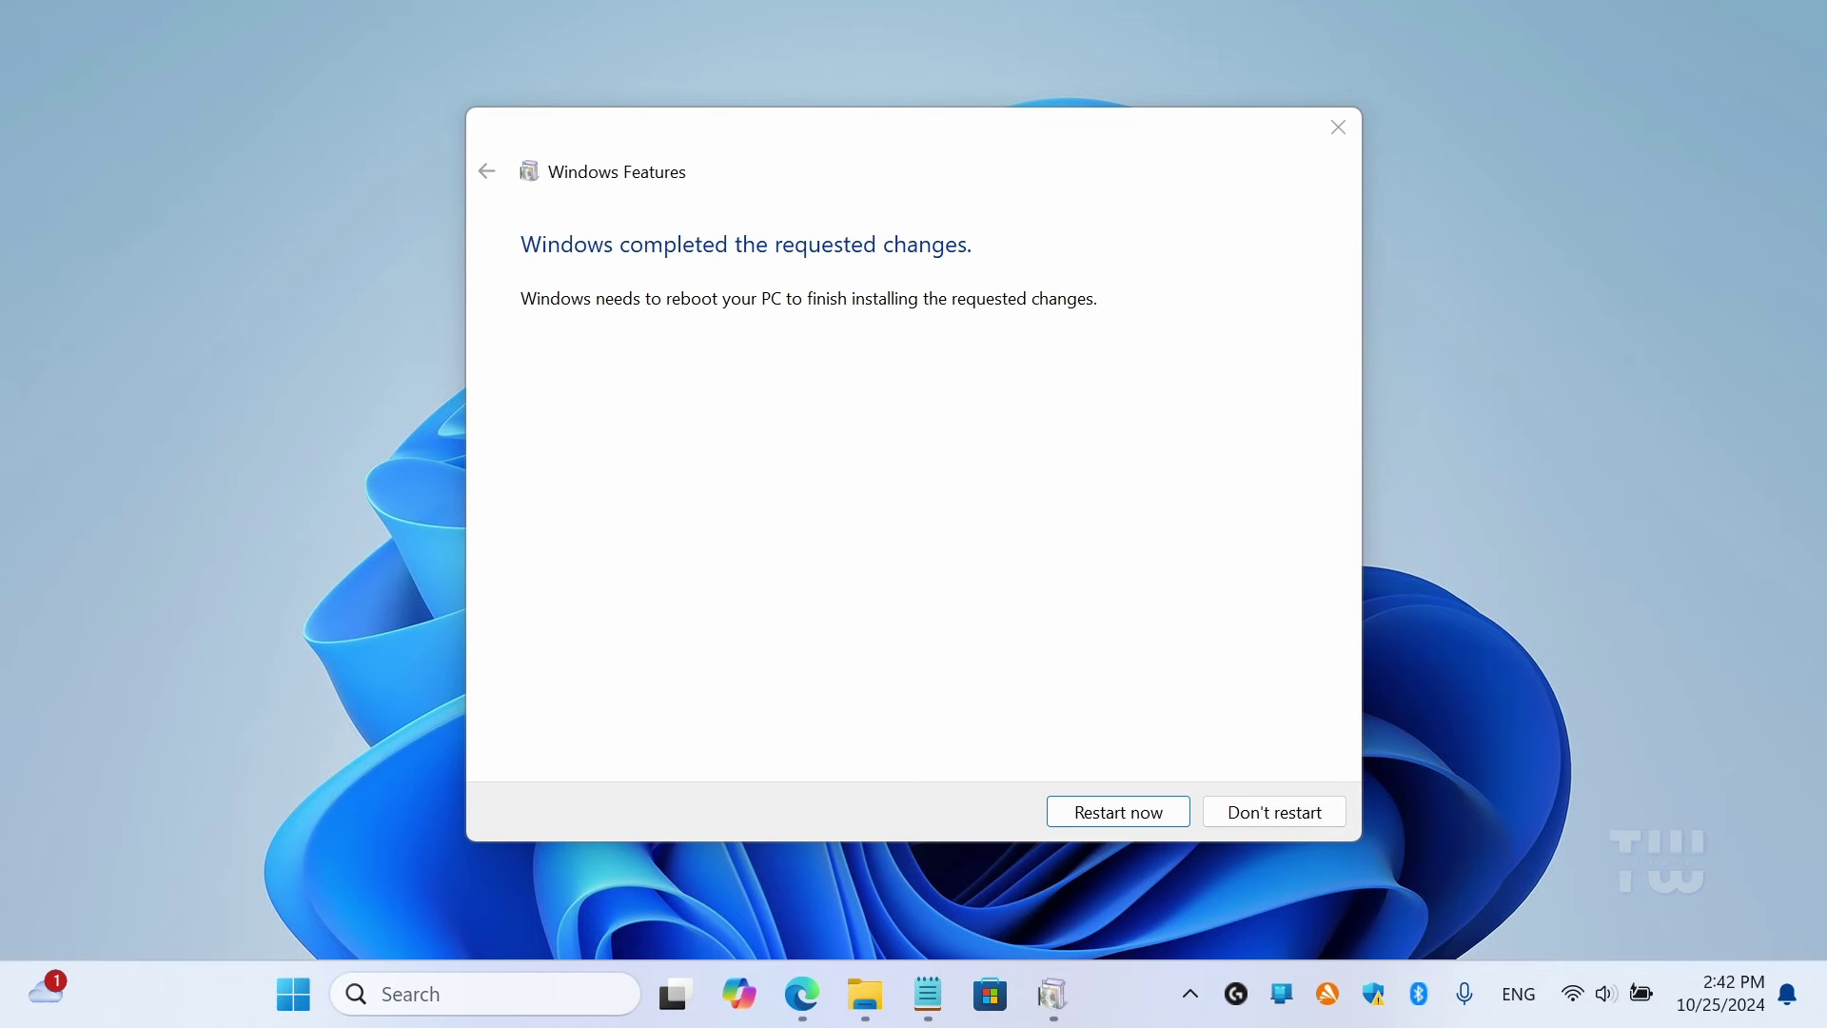
pyautogui.click(1142, 813)
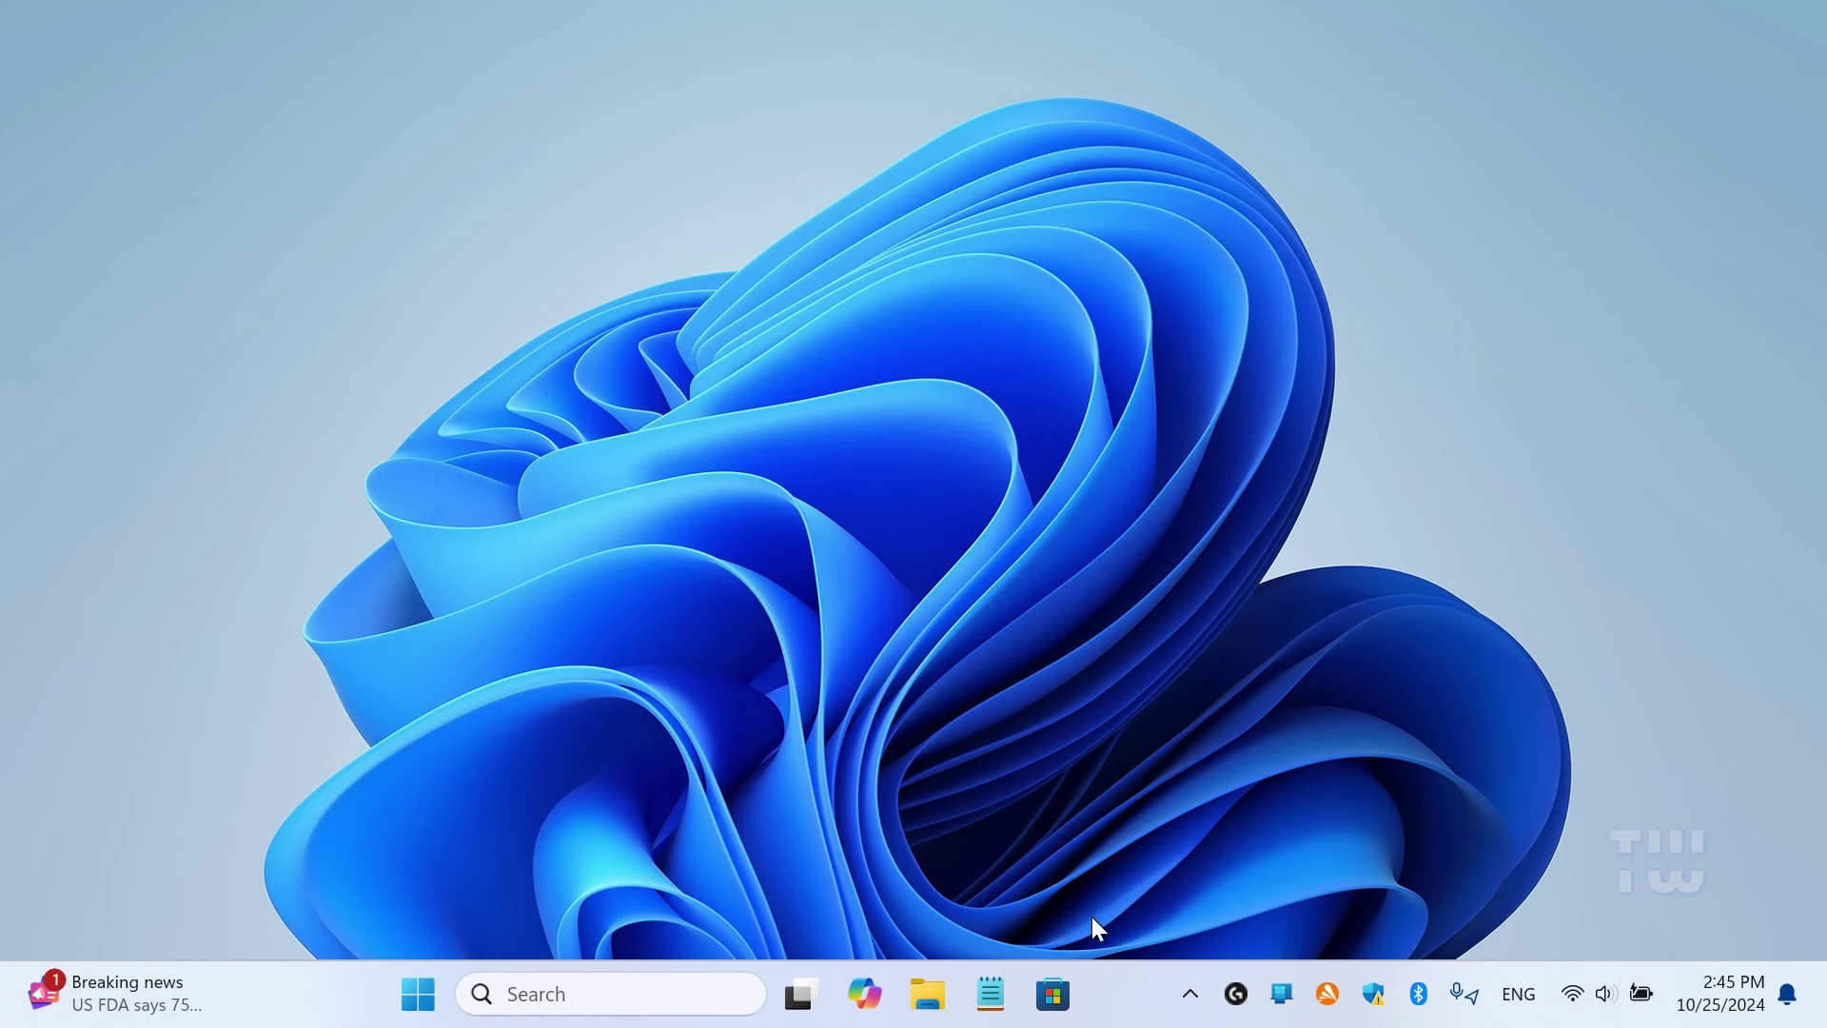
# Search Microsoft Store for ubuntu and install the Ubuntu app from Canonical.
pyautogui.click(1074, 995)
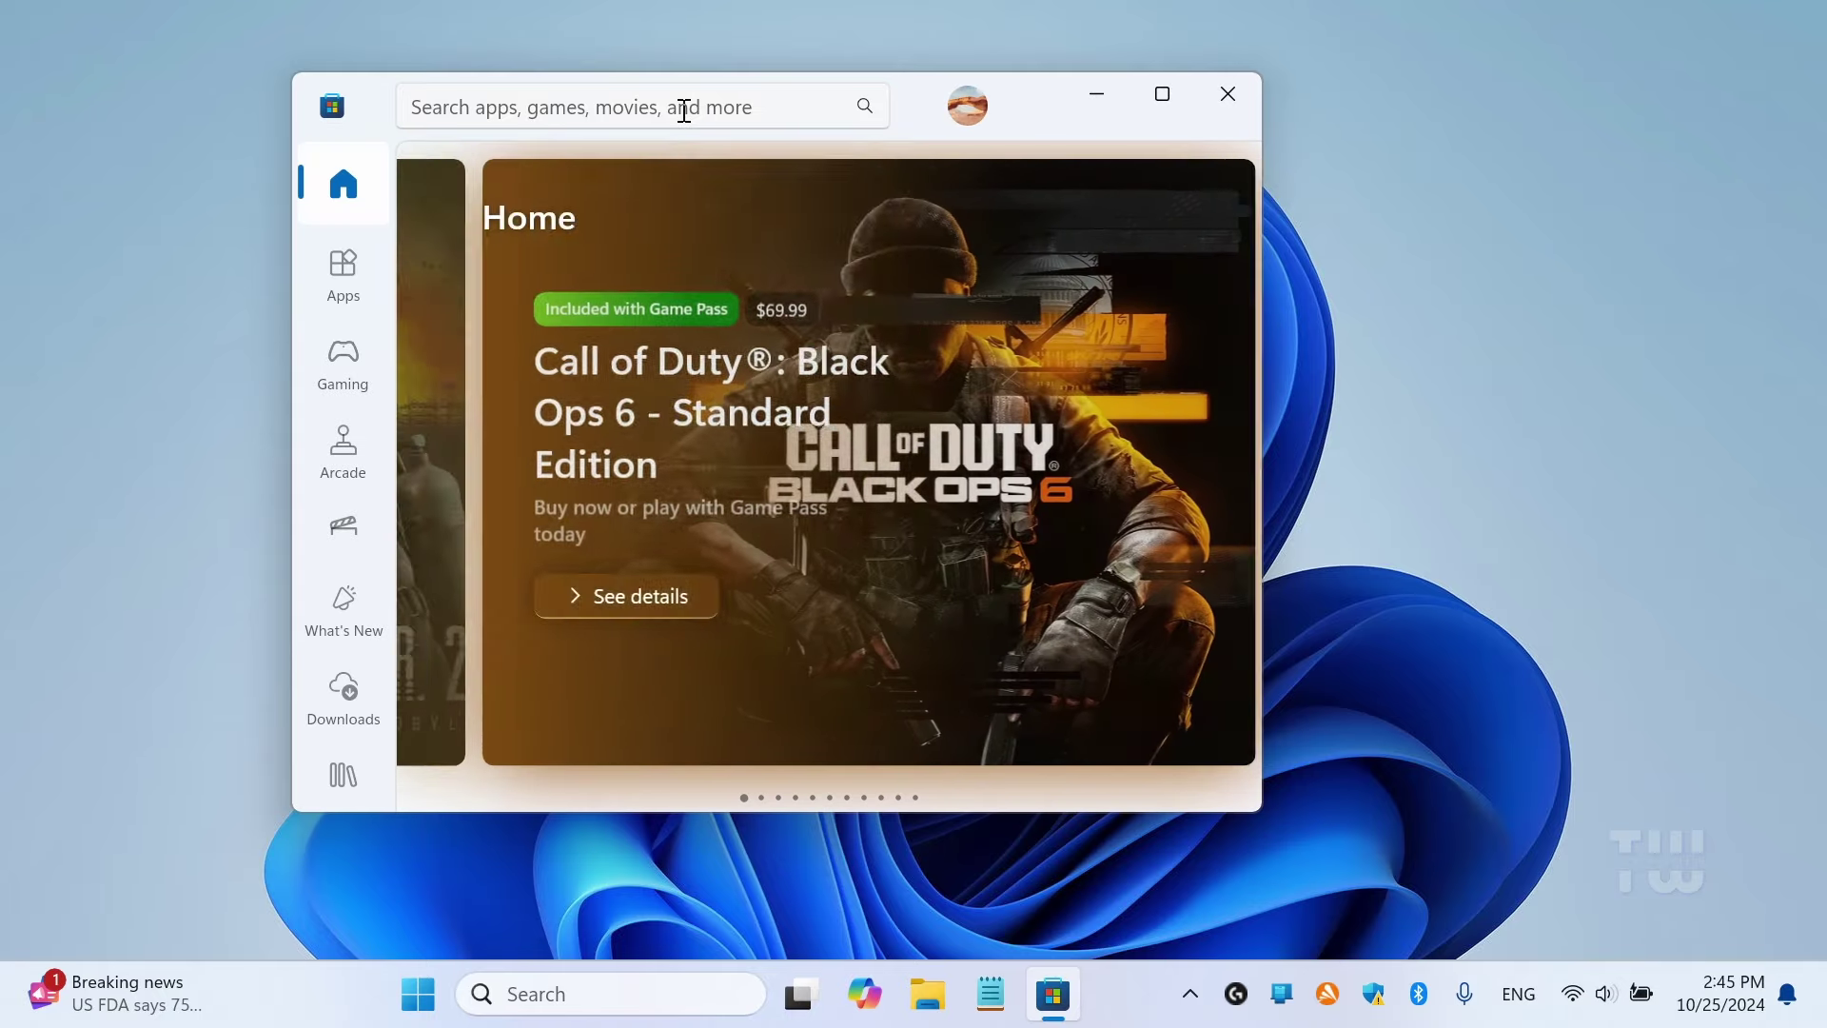
pyautogui.click(683, 110)
pyautogui.write('ubu')
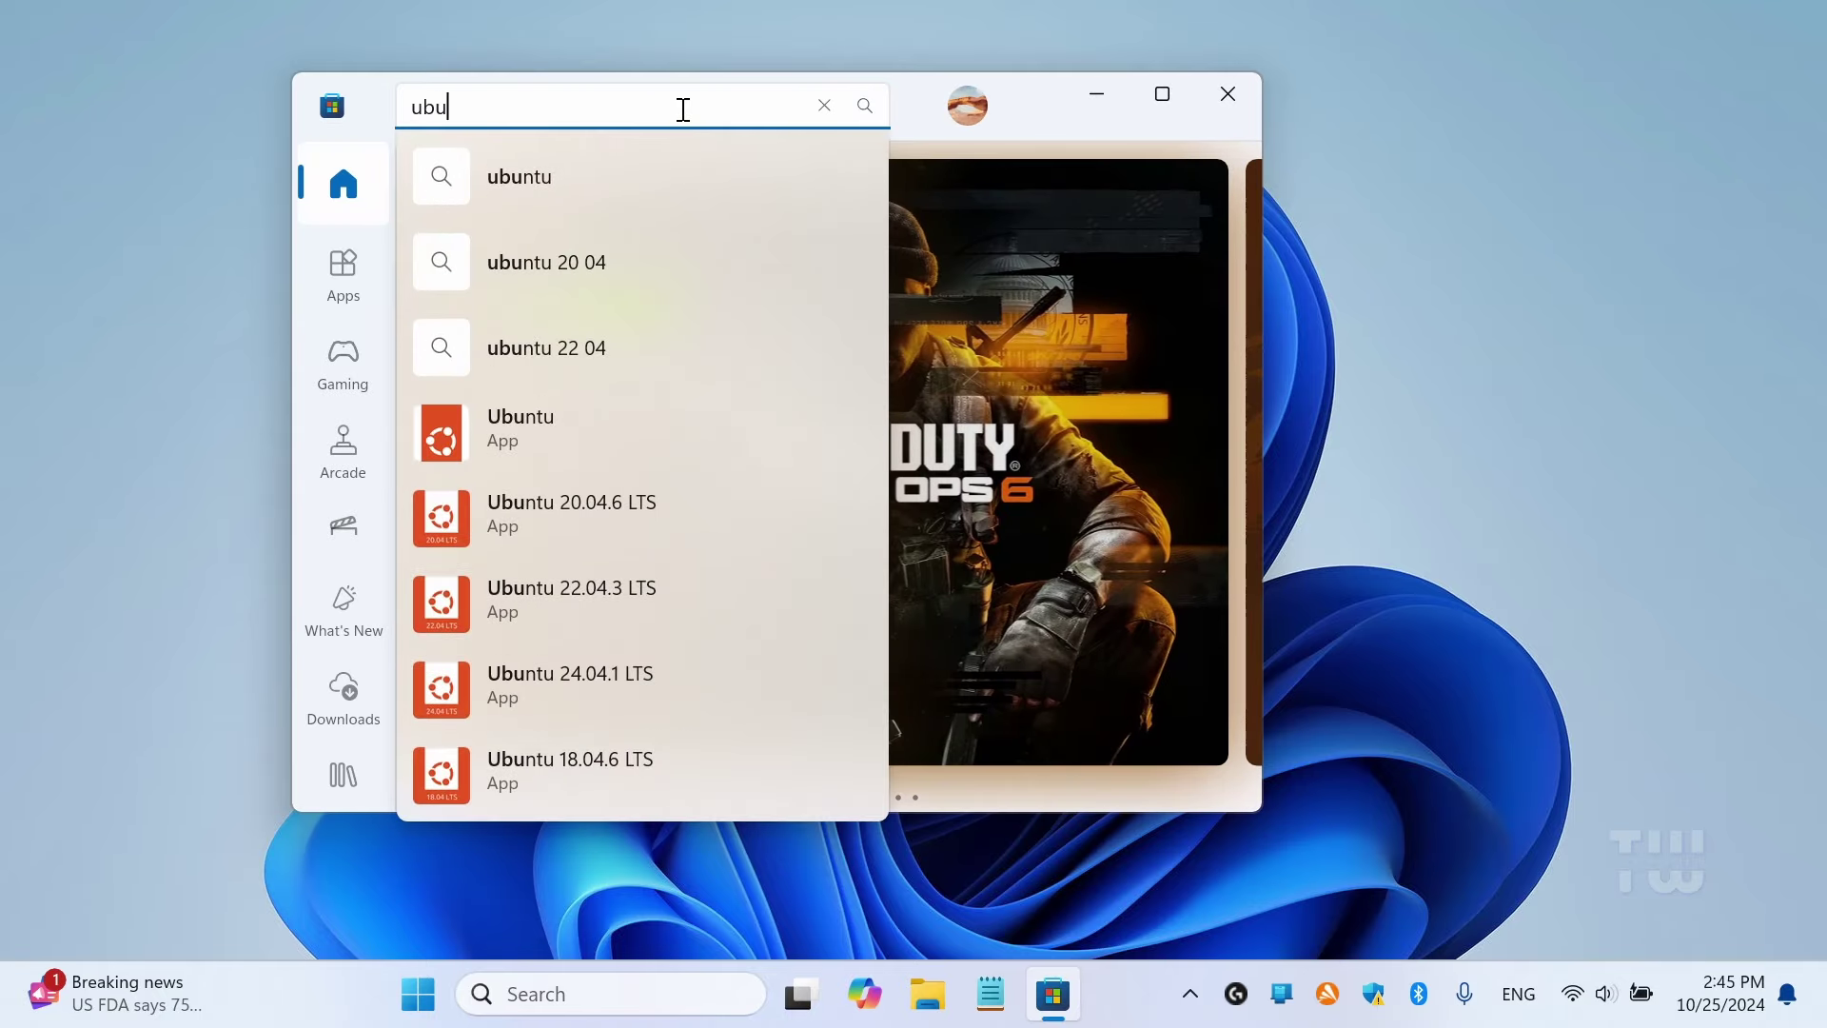
pyautogui.click(651, 177)
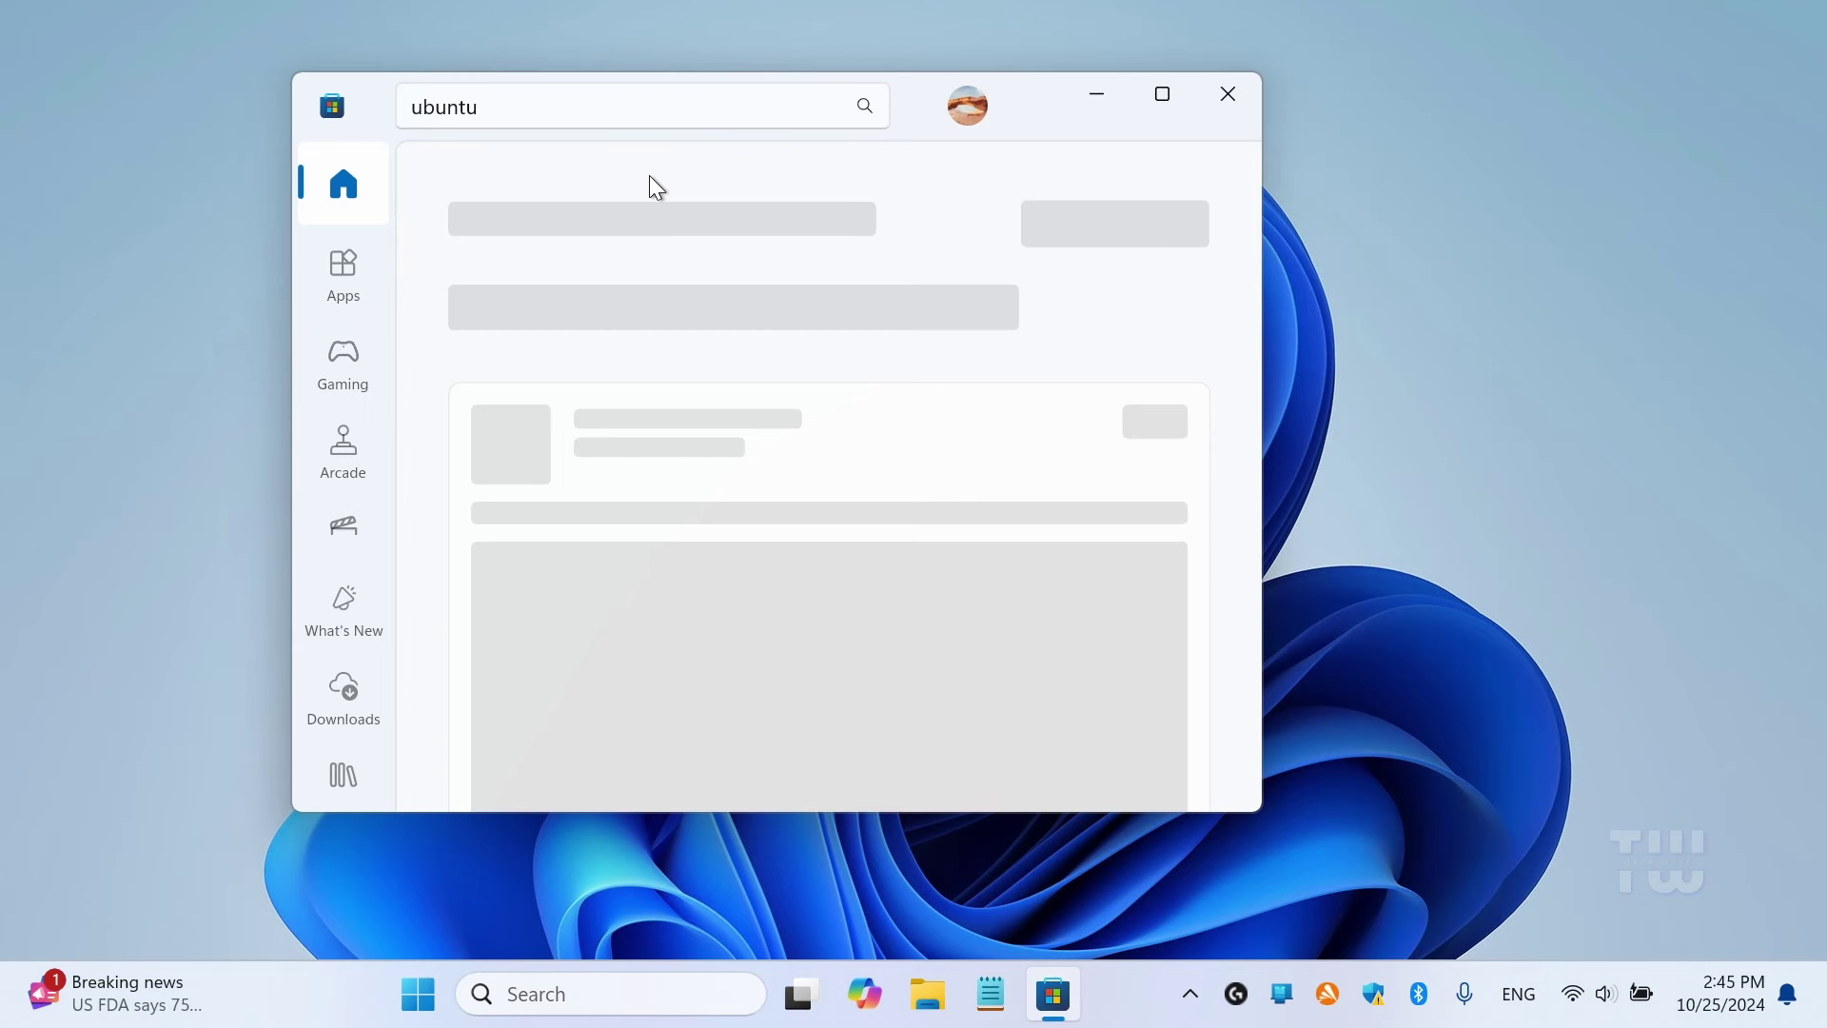
pyautogui.click(991, 505)
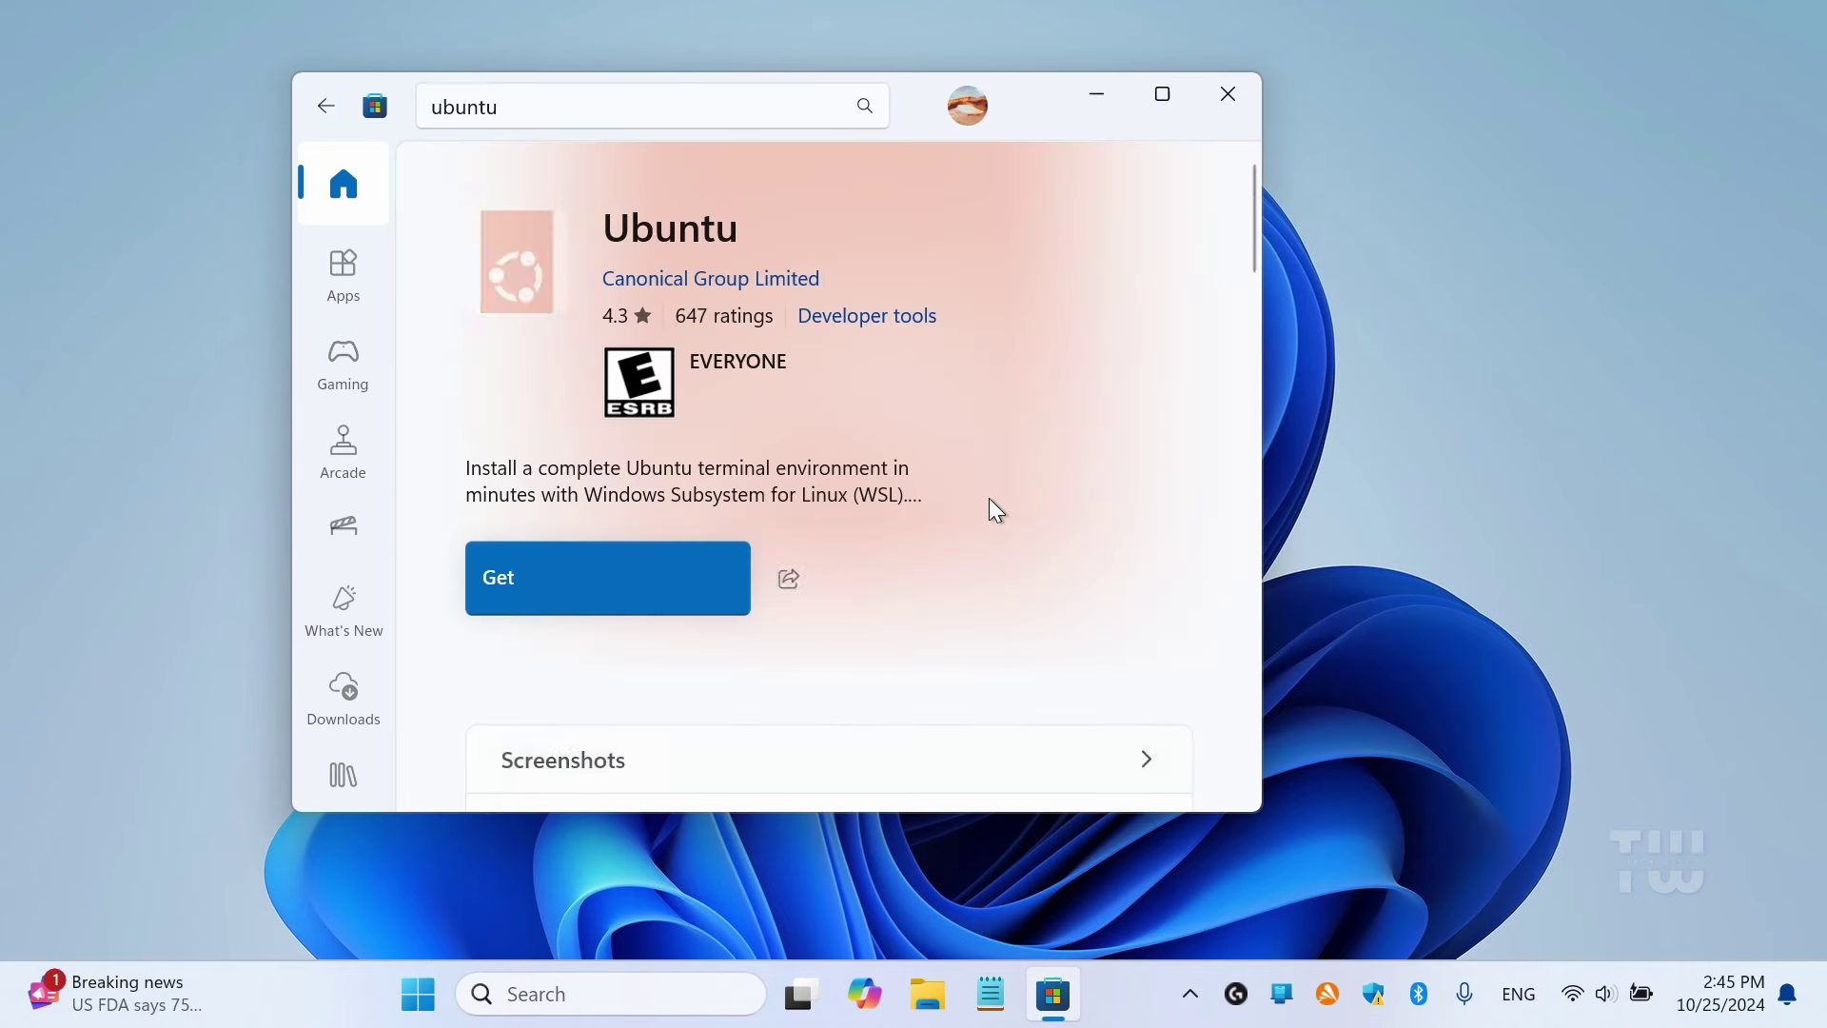
pyautogui.click(613, 591)
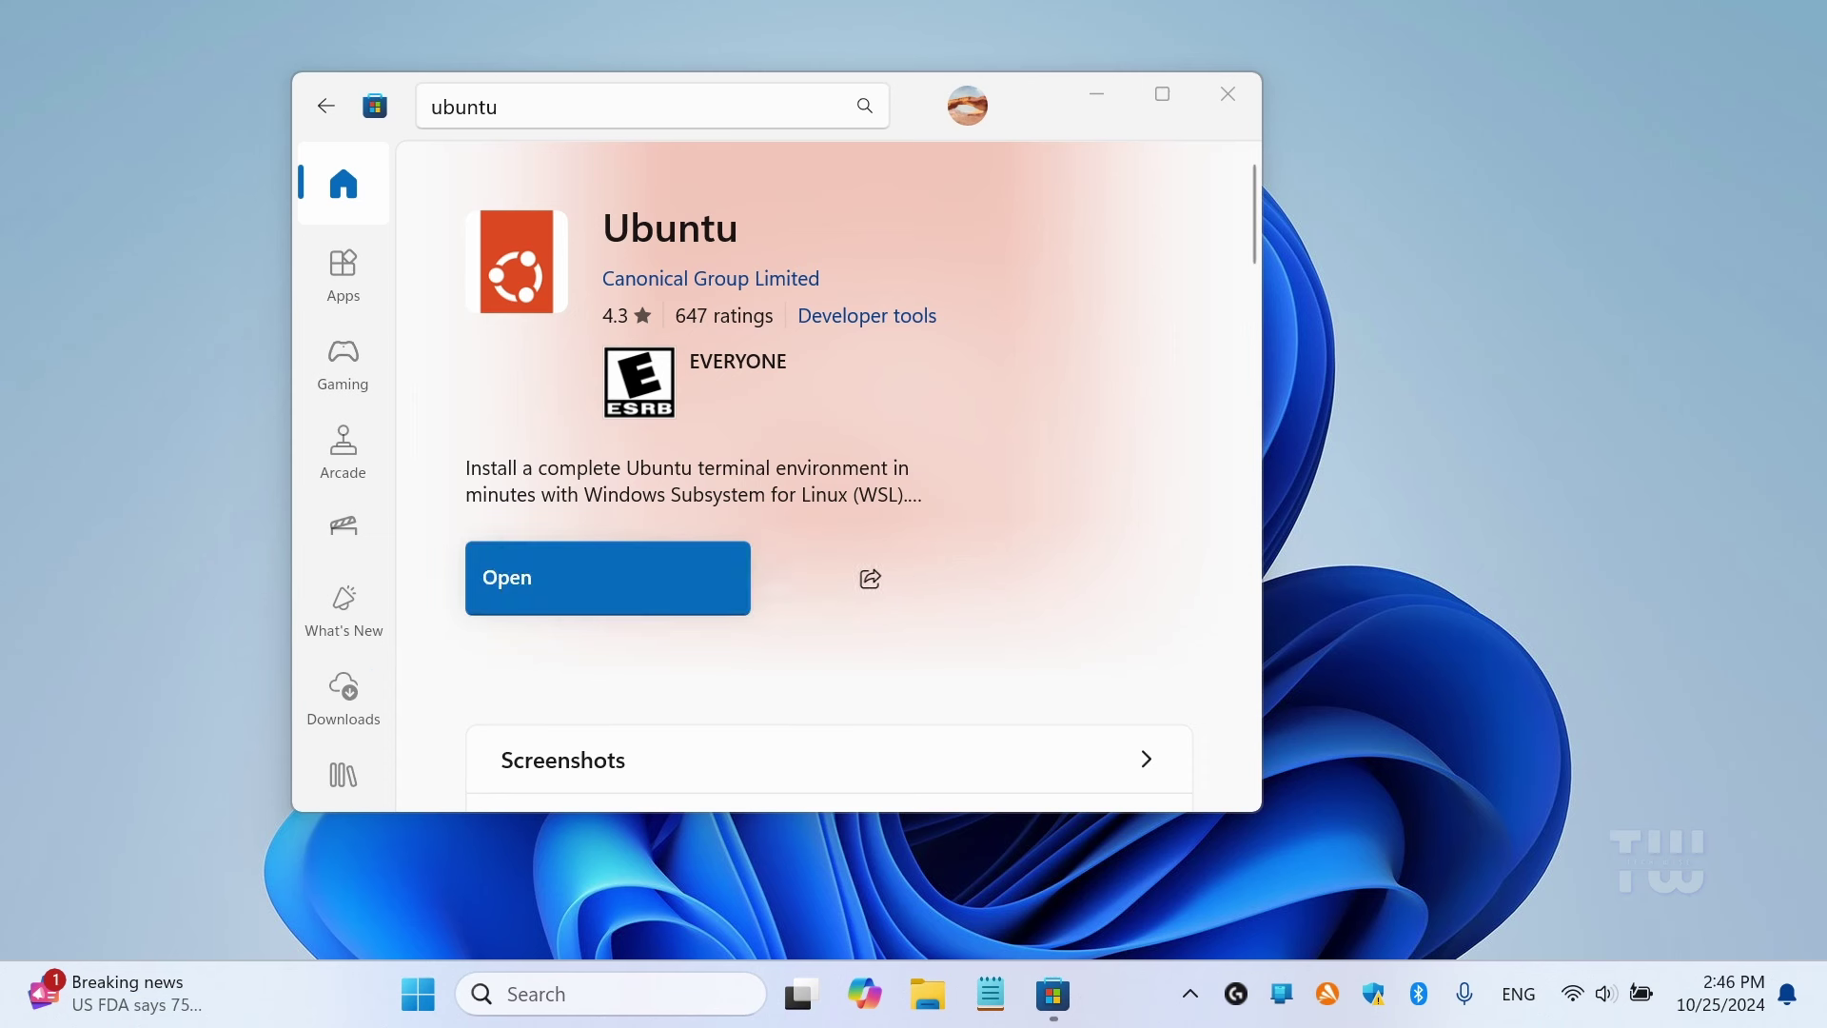
# Launch Ubuntu and create the UNIX user account by entering a username and password.
pyautogui.click(626, 592)
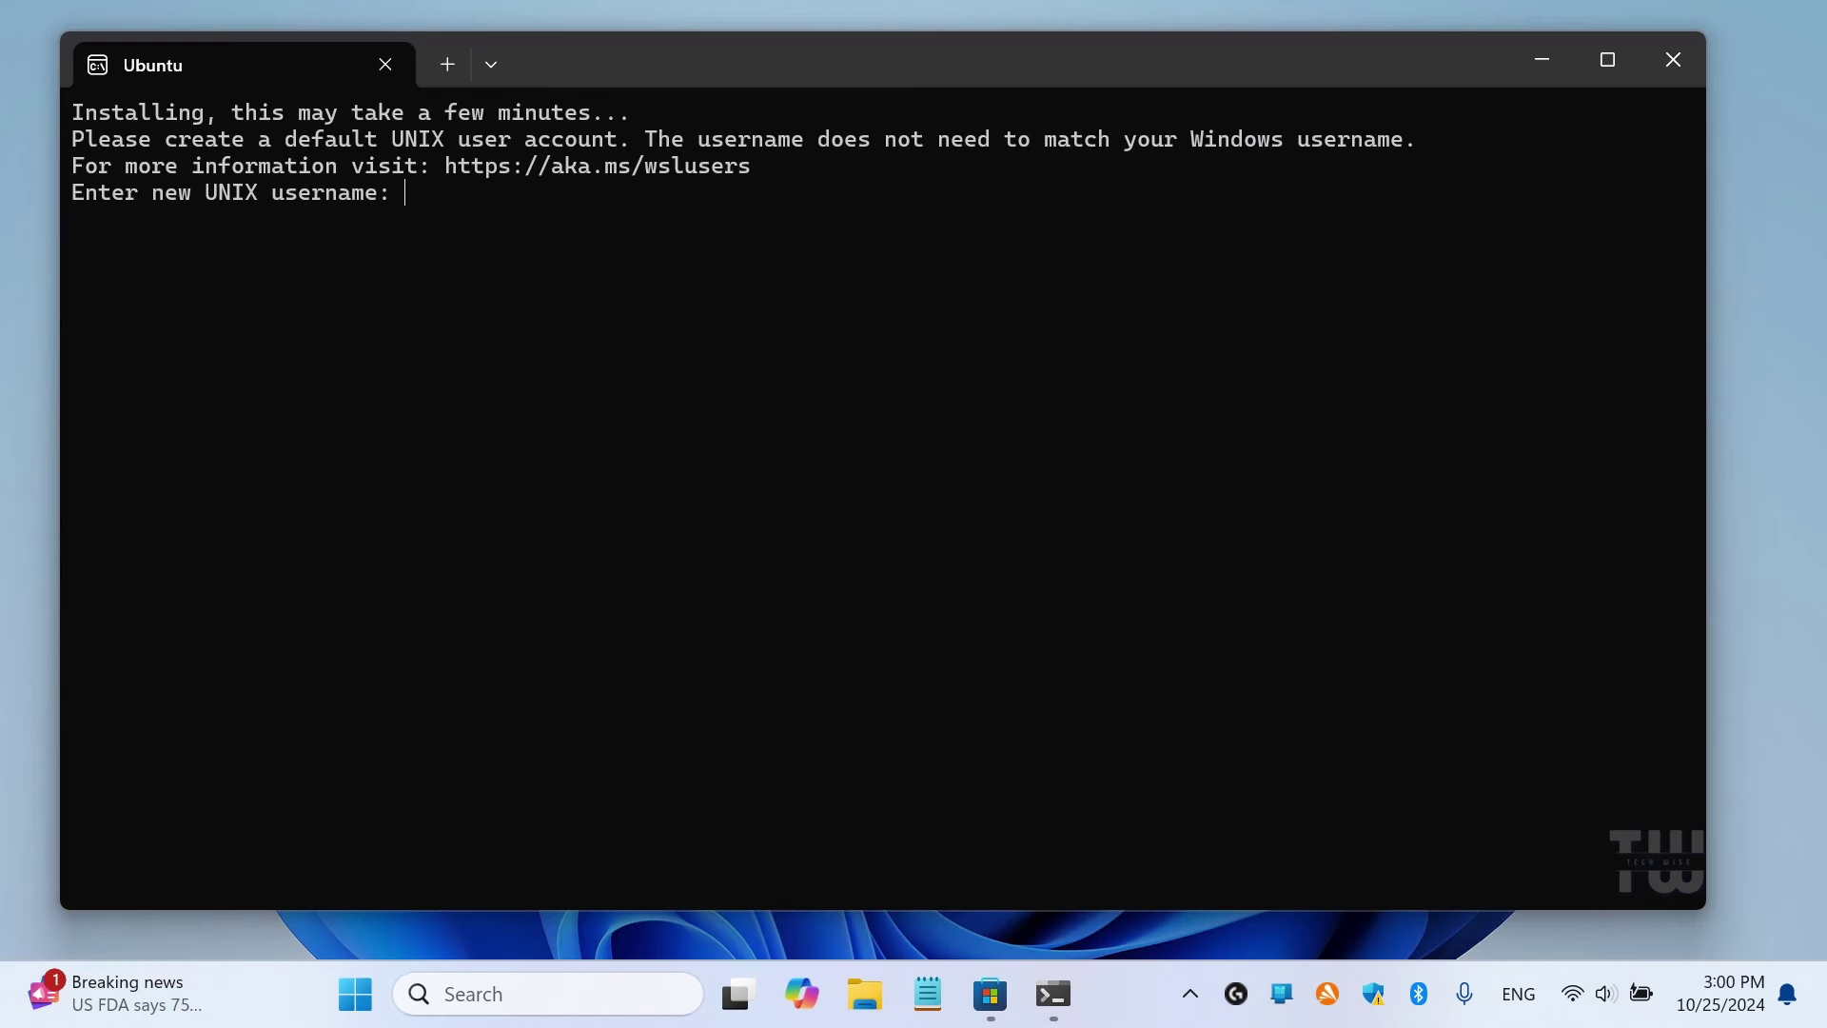
pyautogui.click(449, 220)
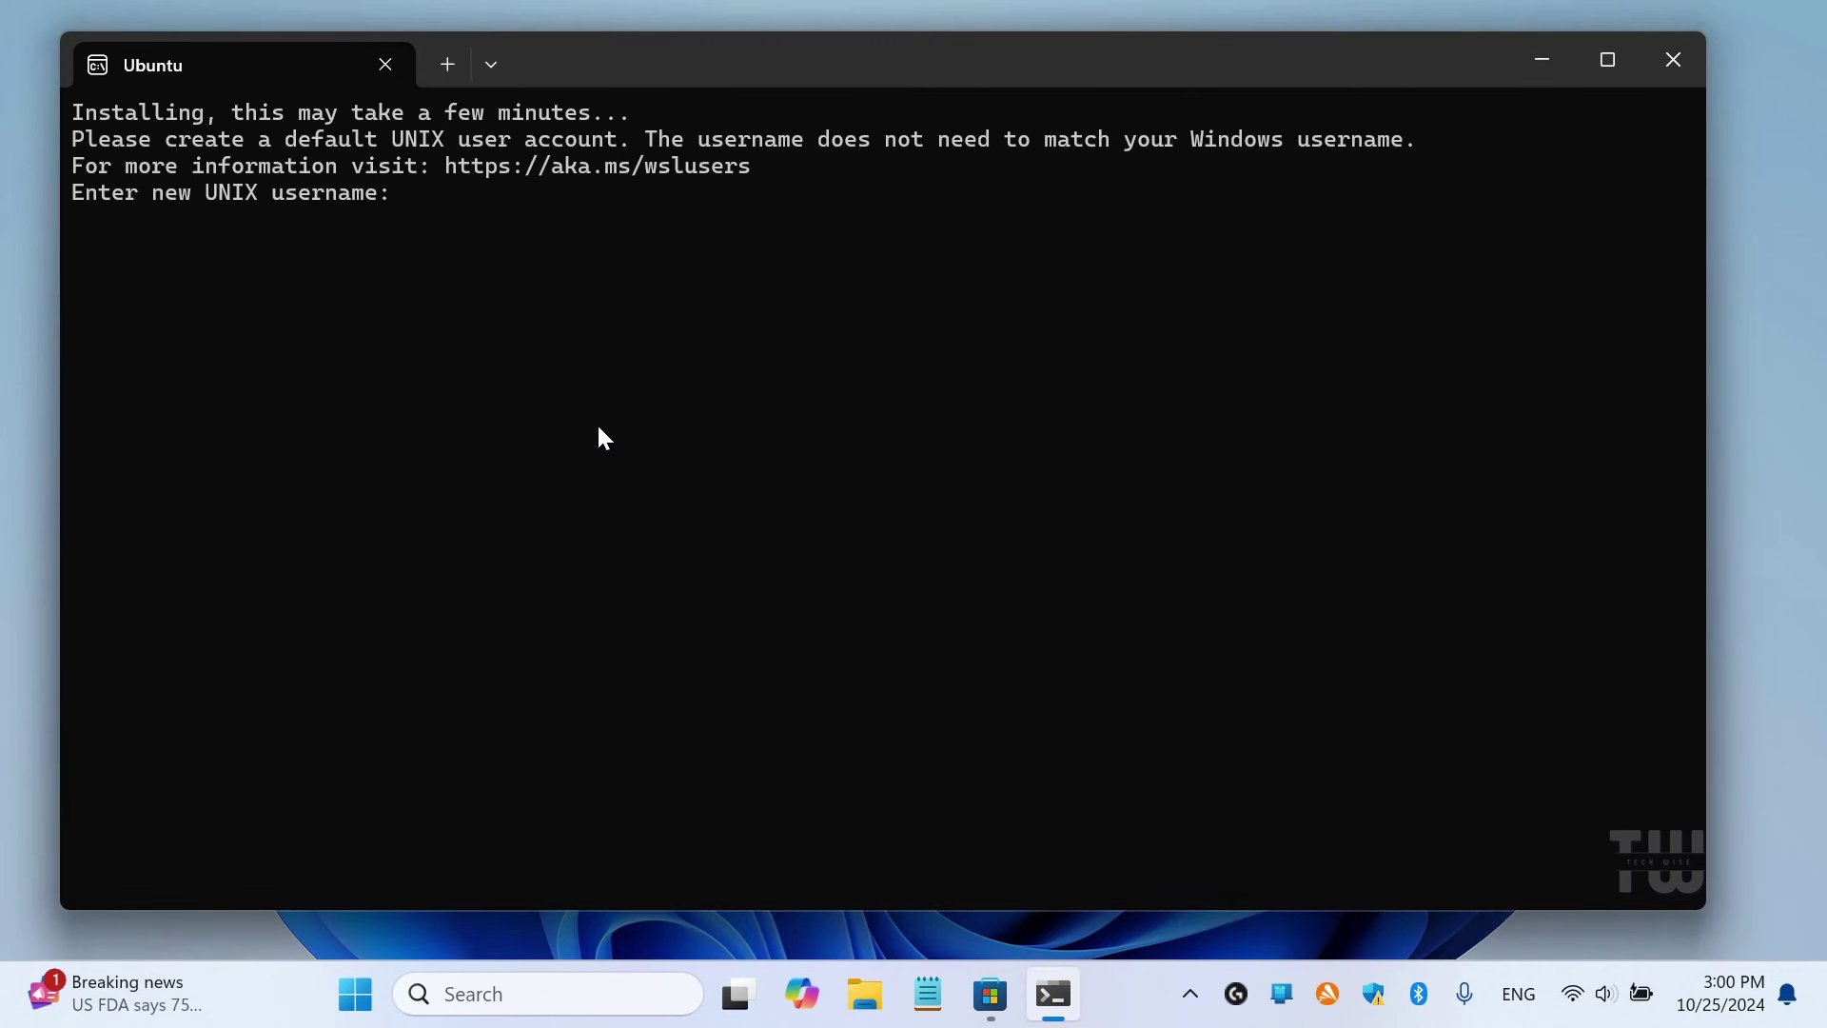
pyautogui.write('techwise')
pyautogui.press('Return')
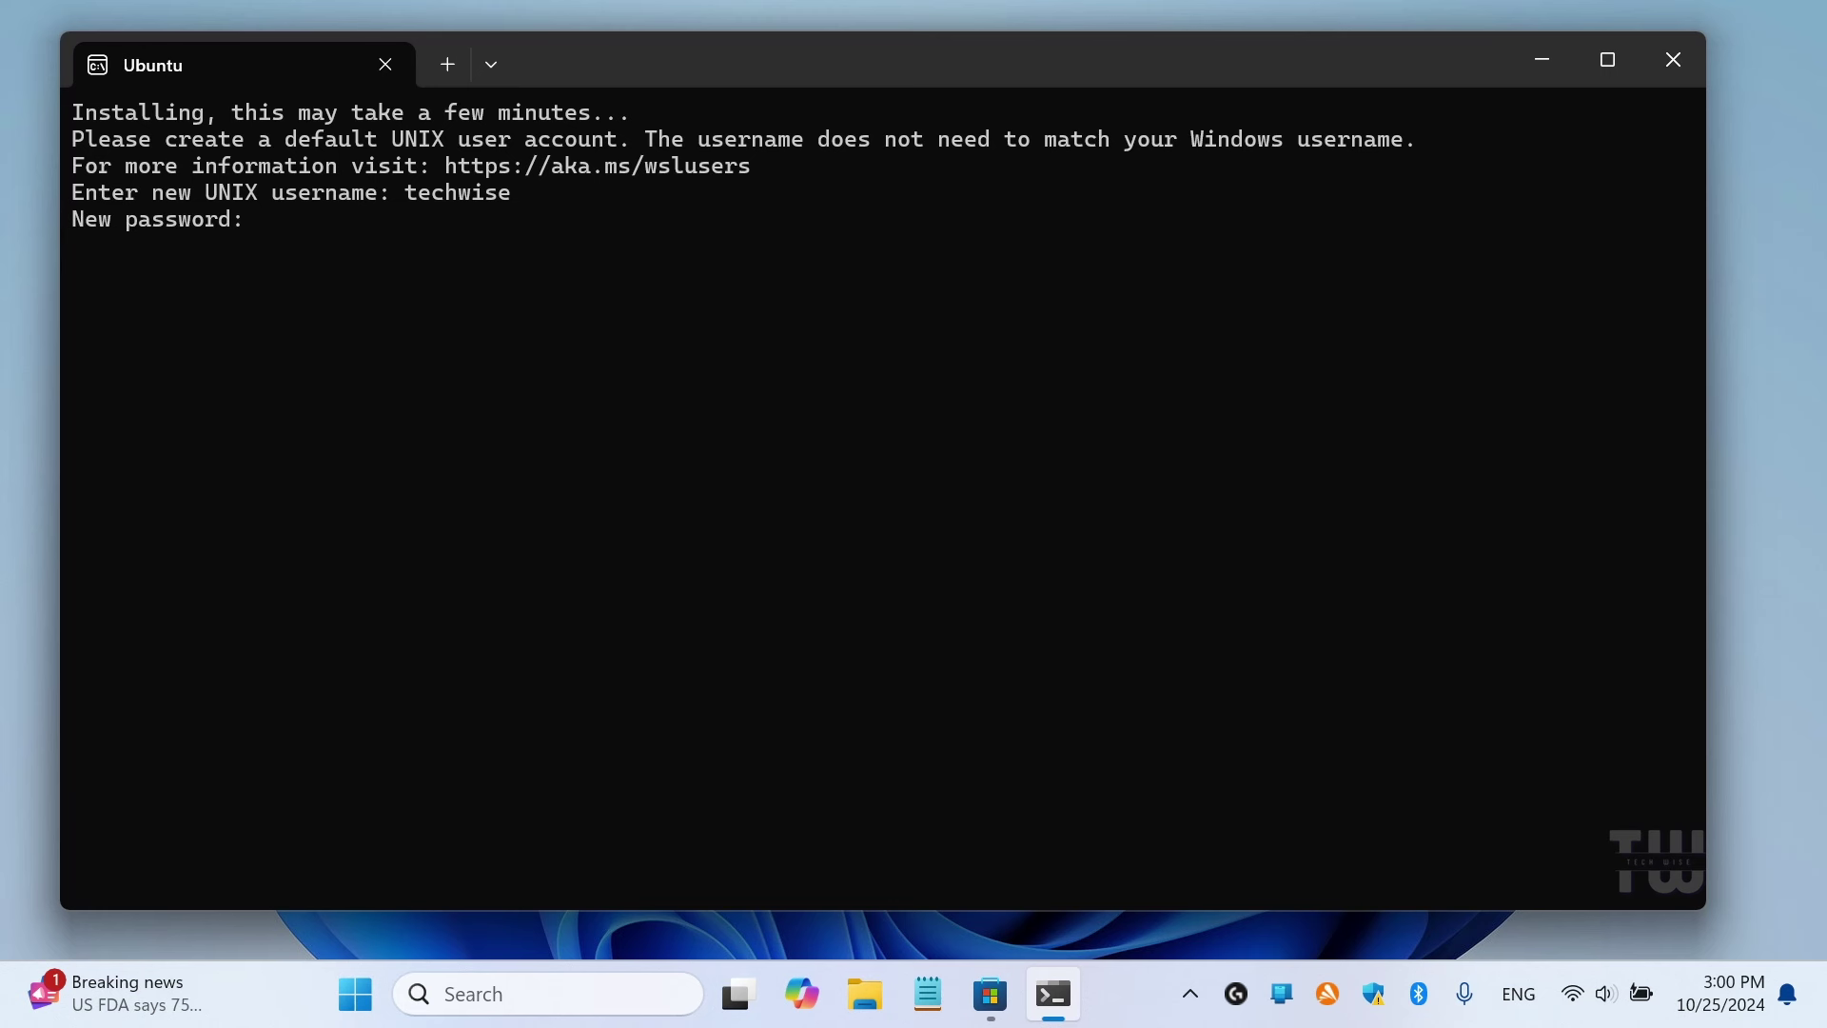
pyautogui.press('Return')
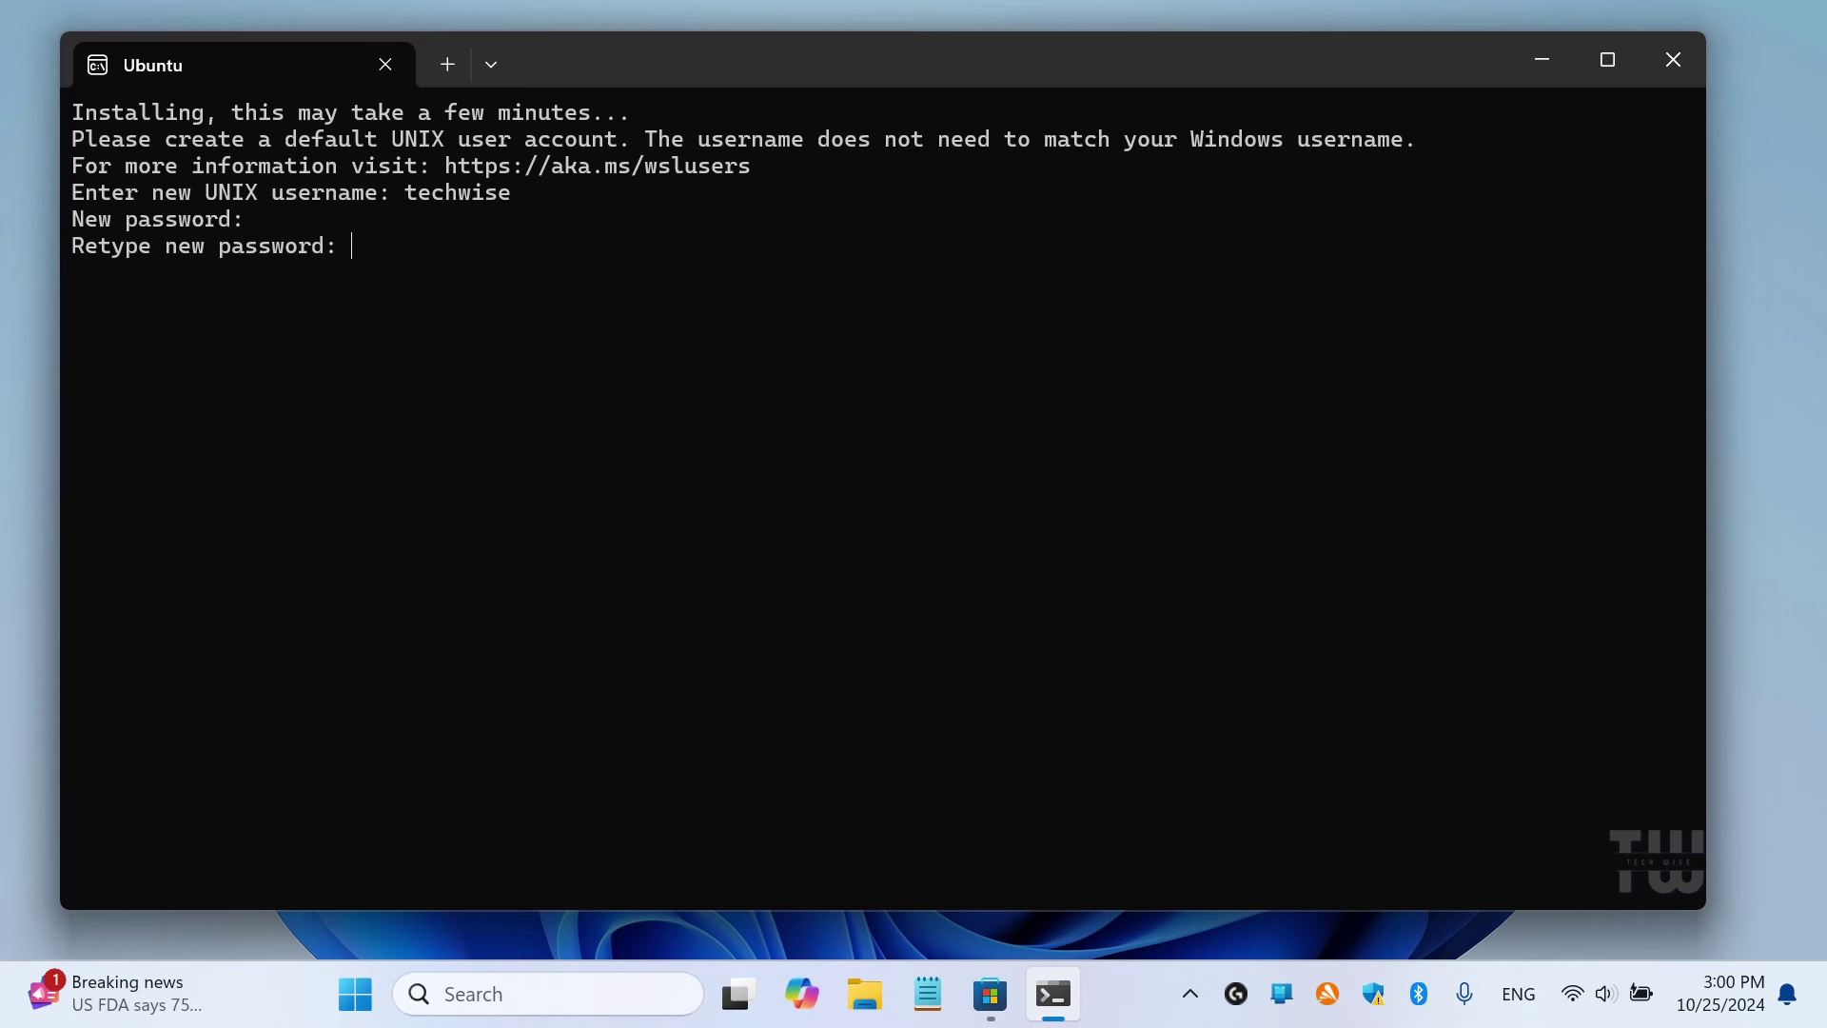
pyautogui.press('Return')
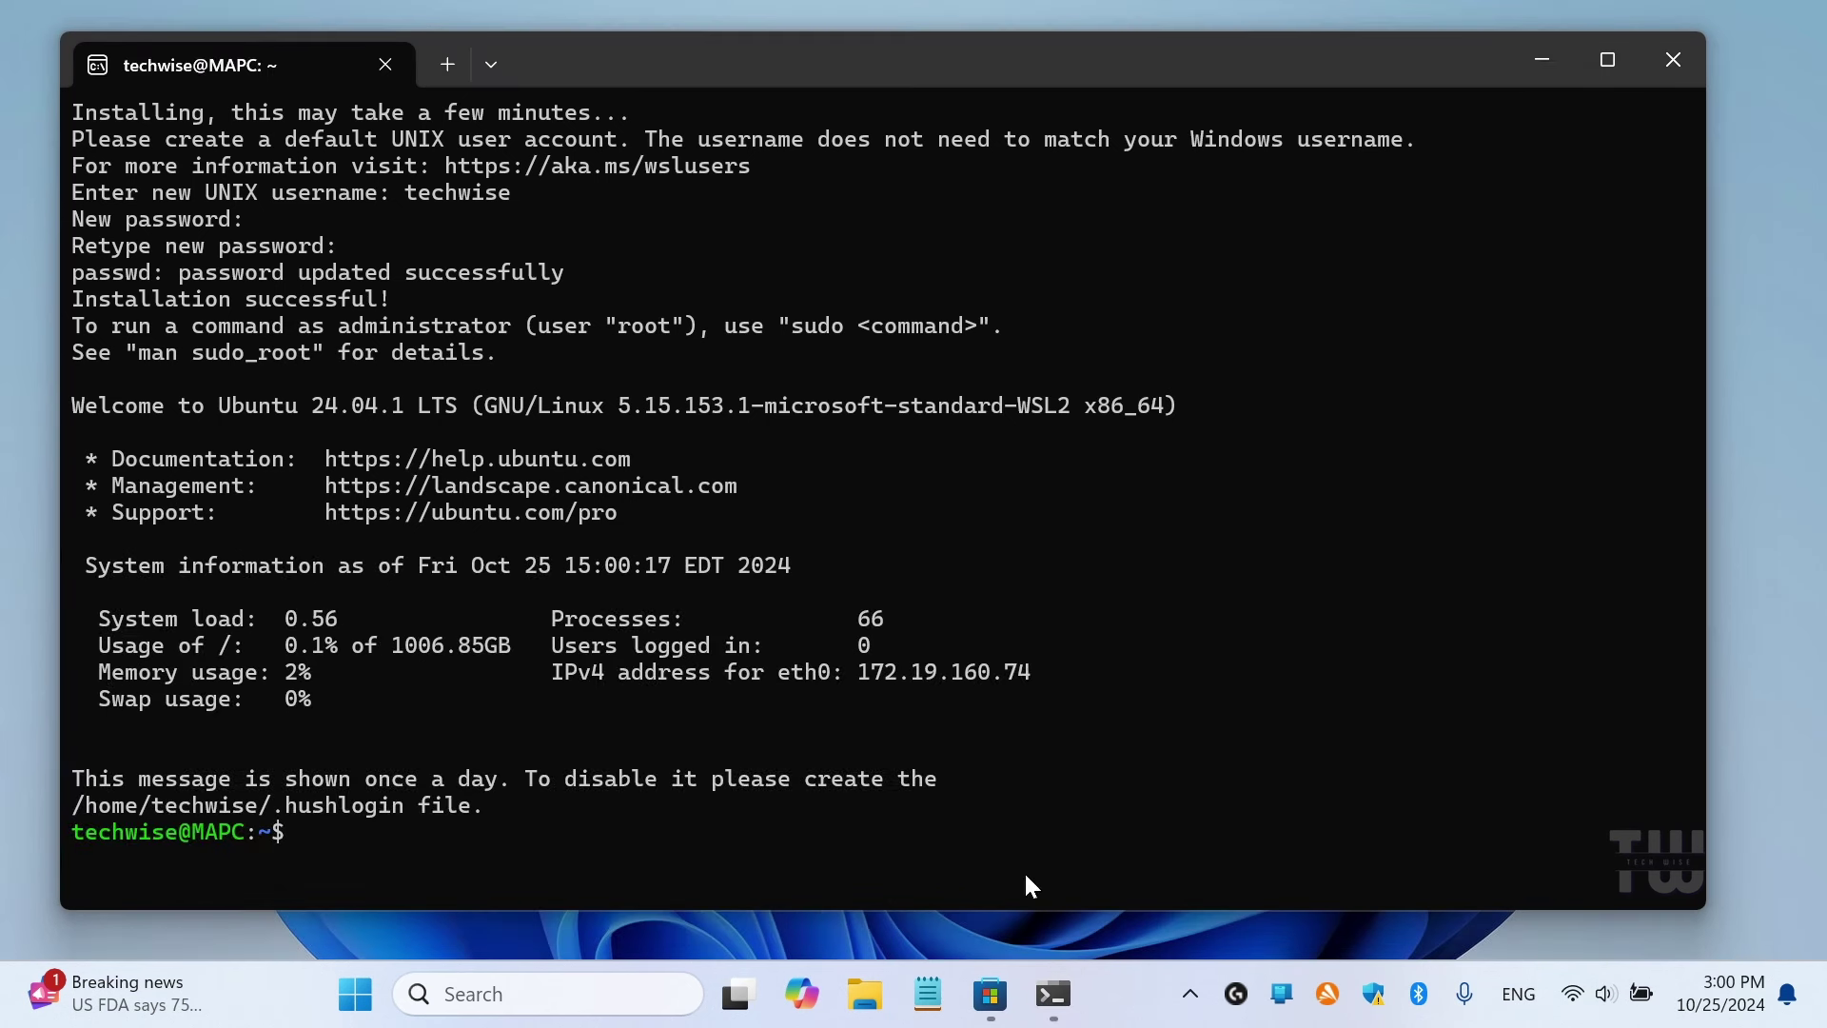
# Copy 'sudo apt update && sudo apt -y install pv cgpt tar unzip' from the notes and run it in the Ubuntu terminal.
pyautogui.click(934, 982)
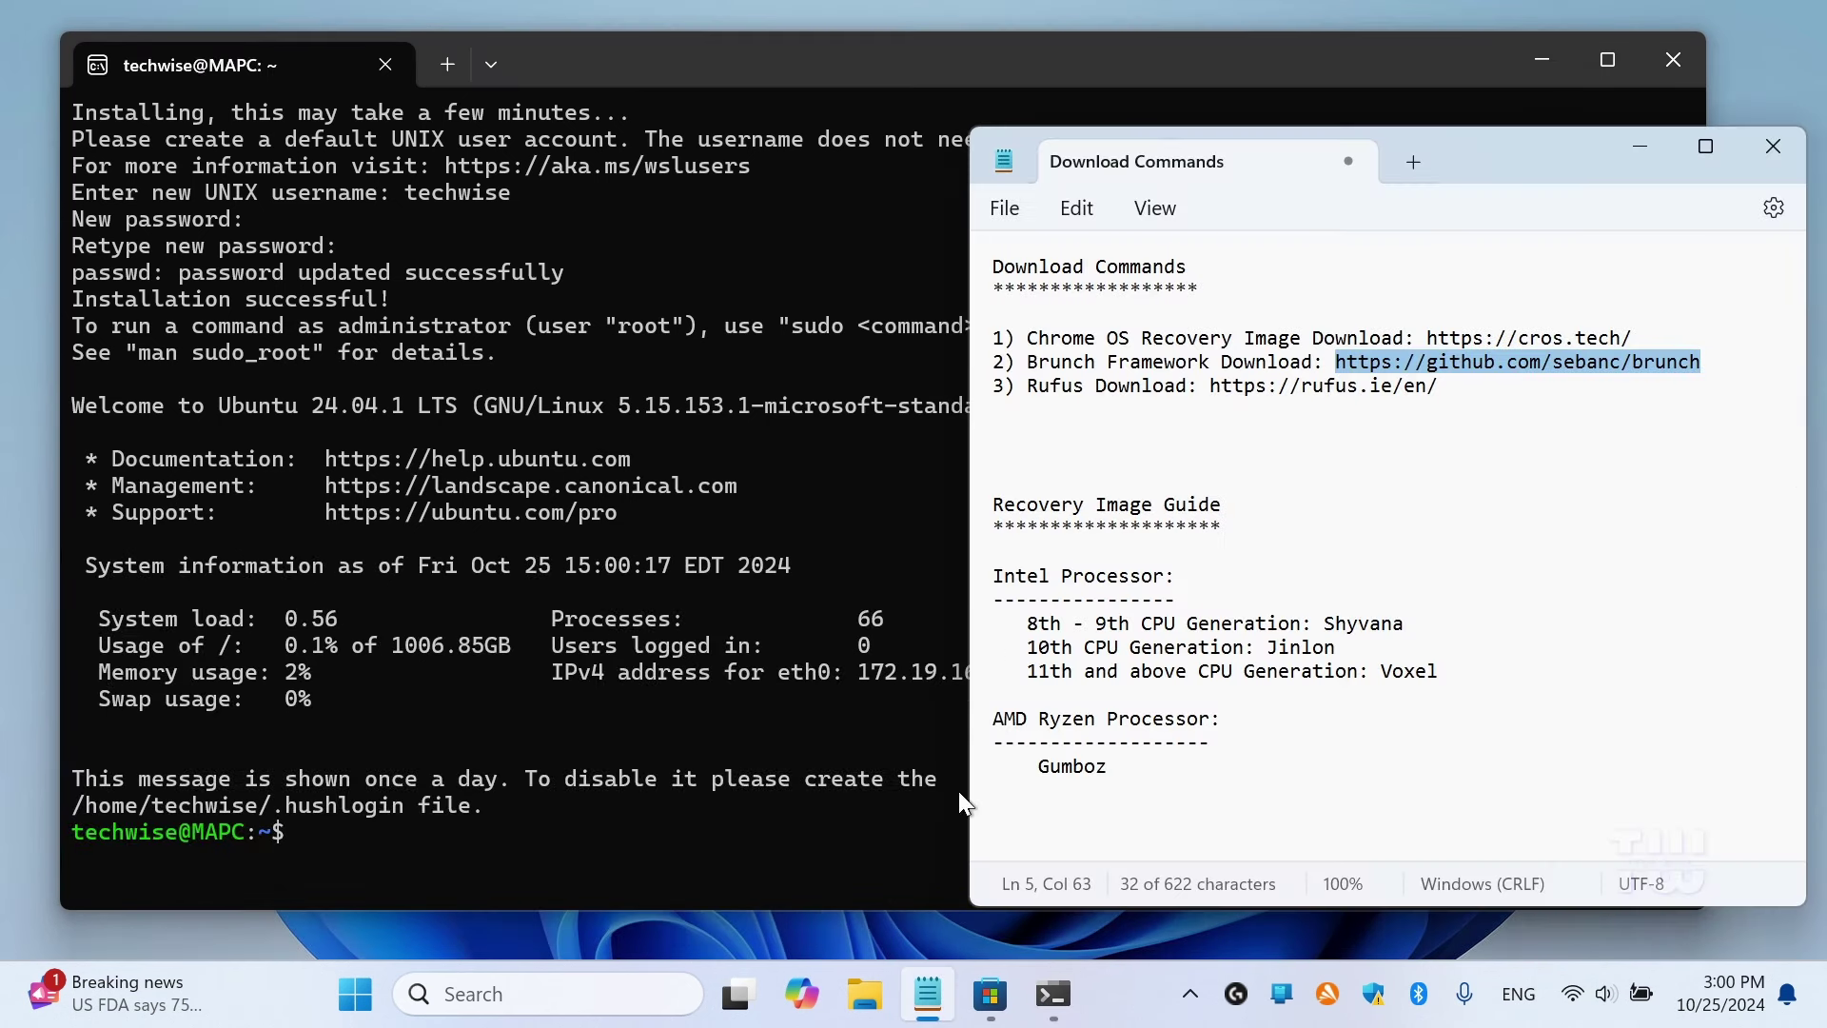
pyautogui.click(1191, 538)
pyautogui.scroll(-1, 1312, 550)
pyautogui.scroll(-2, 1311, 550)
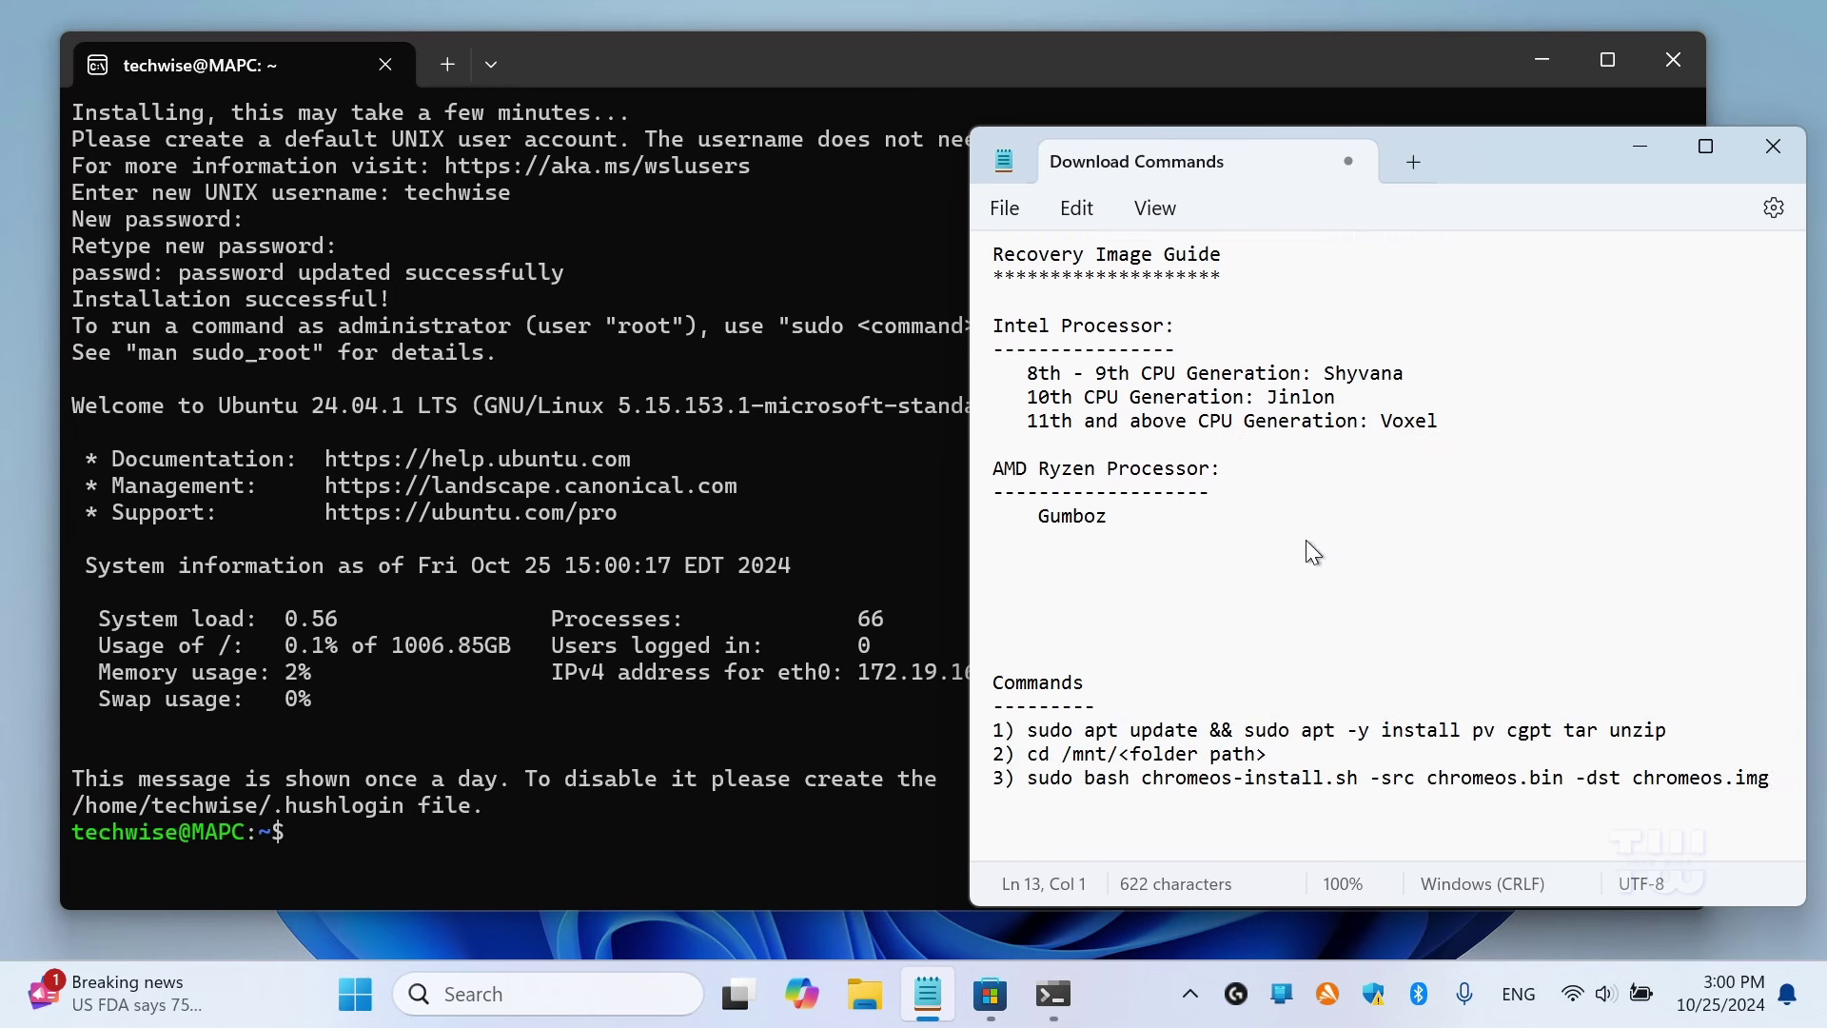
pyautogui.moveTo(1029, 727); pyautogui.dragTo(1684, 738)
pyautogui.rightClick(1613, 727)
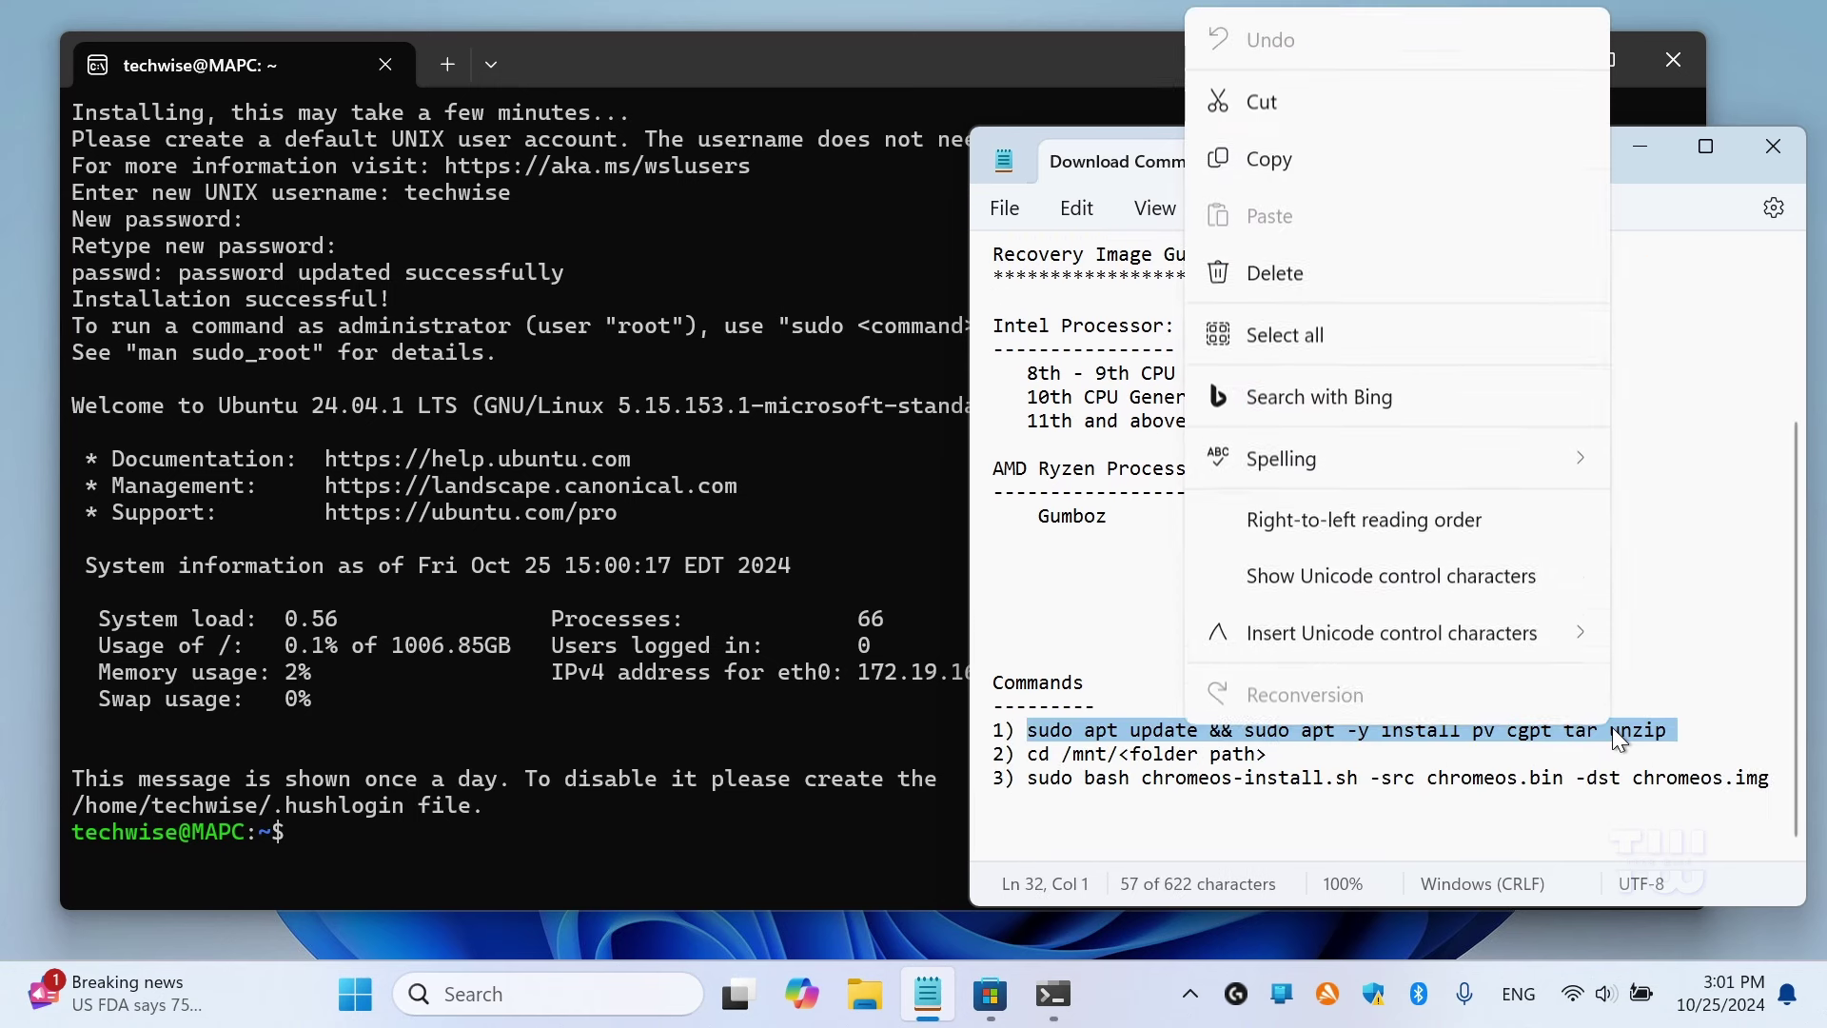
pyautogui.click(1370, 171)
pyautogui.click(1111, 76)
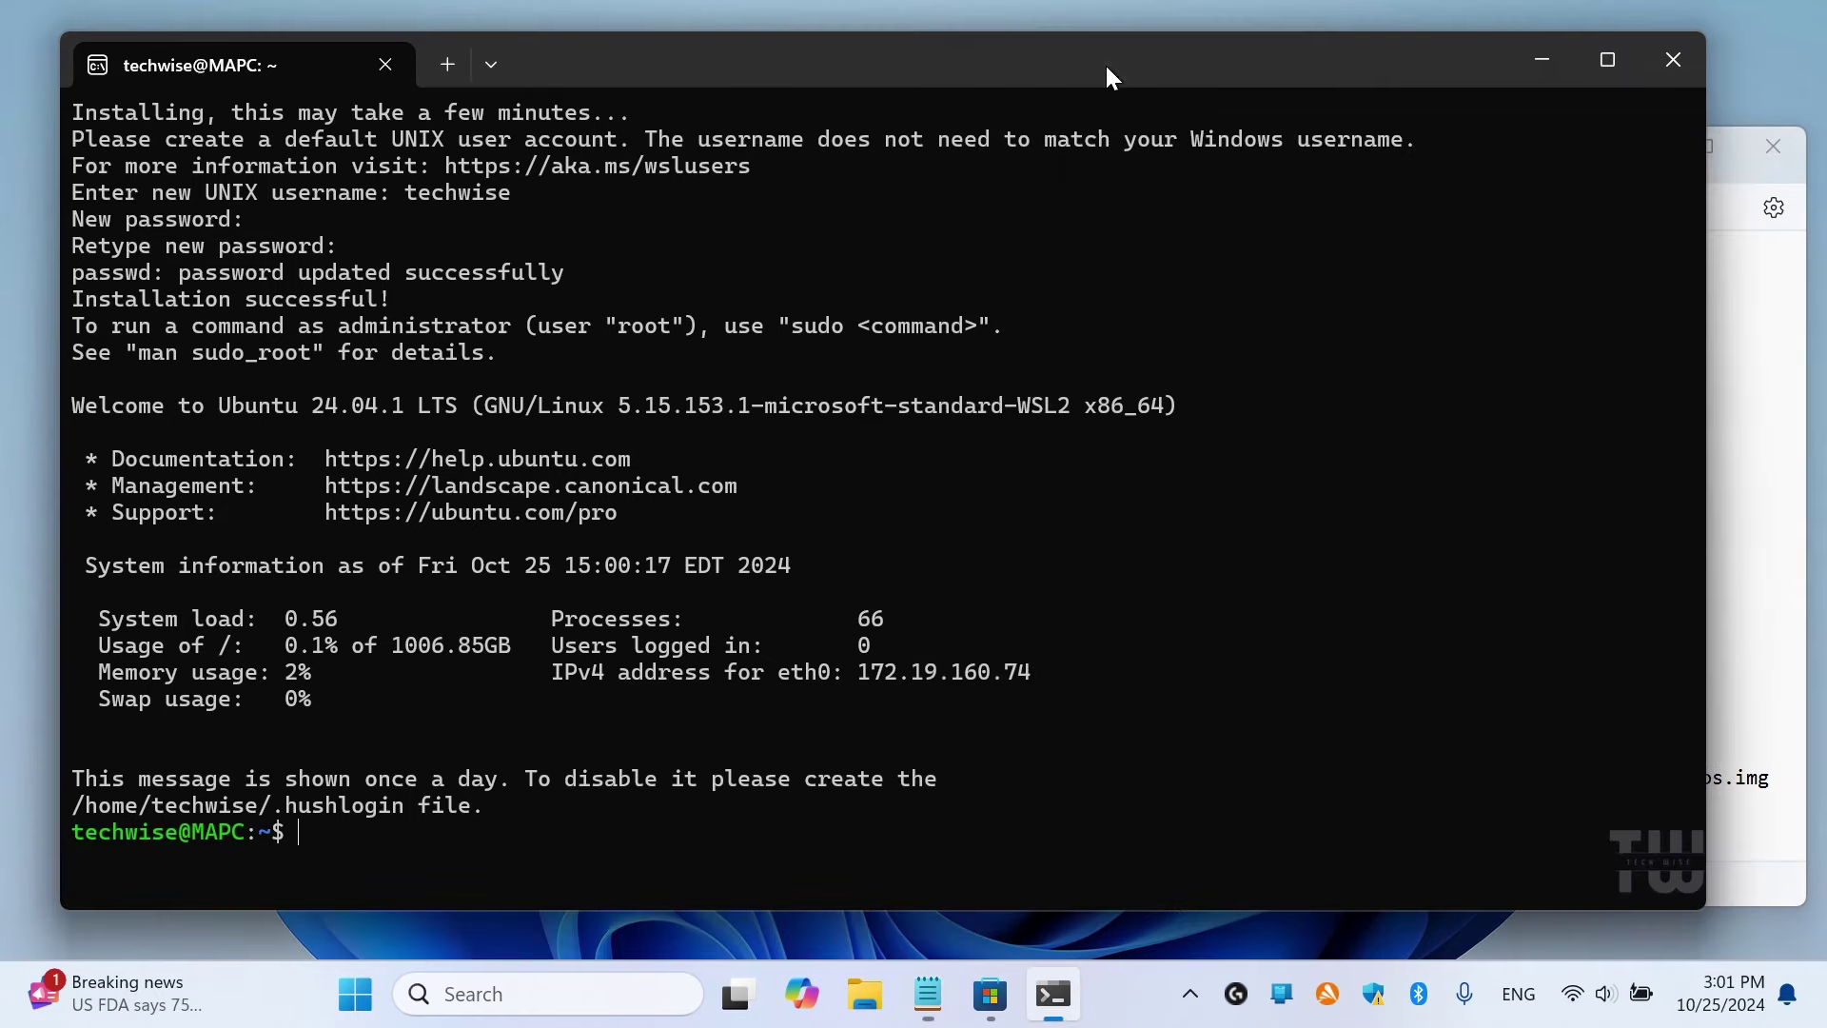
pyautogui.rightClick(315, 835)
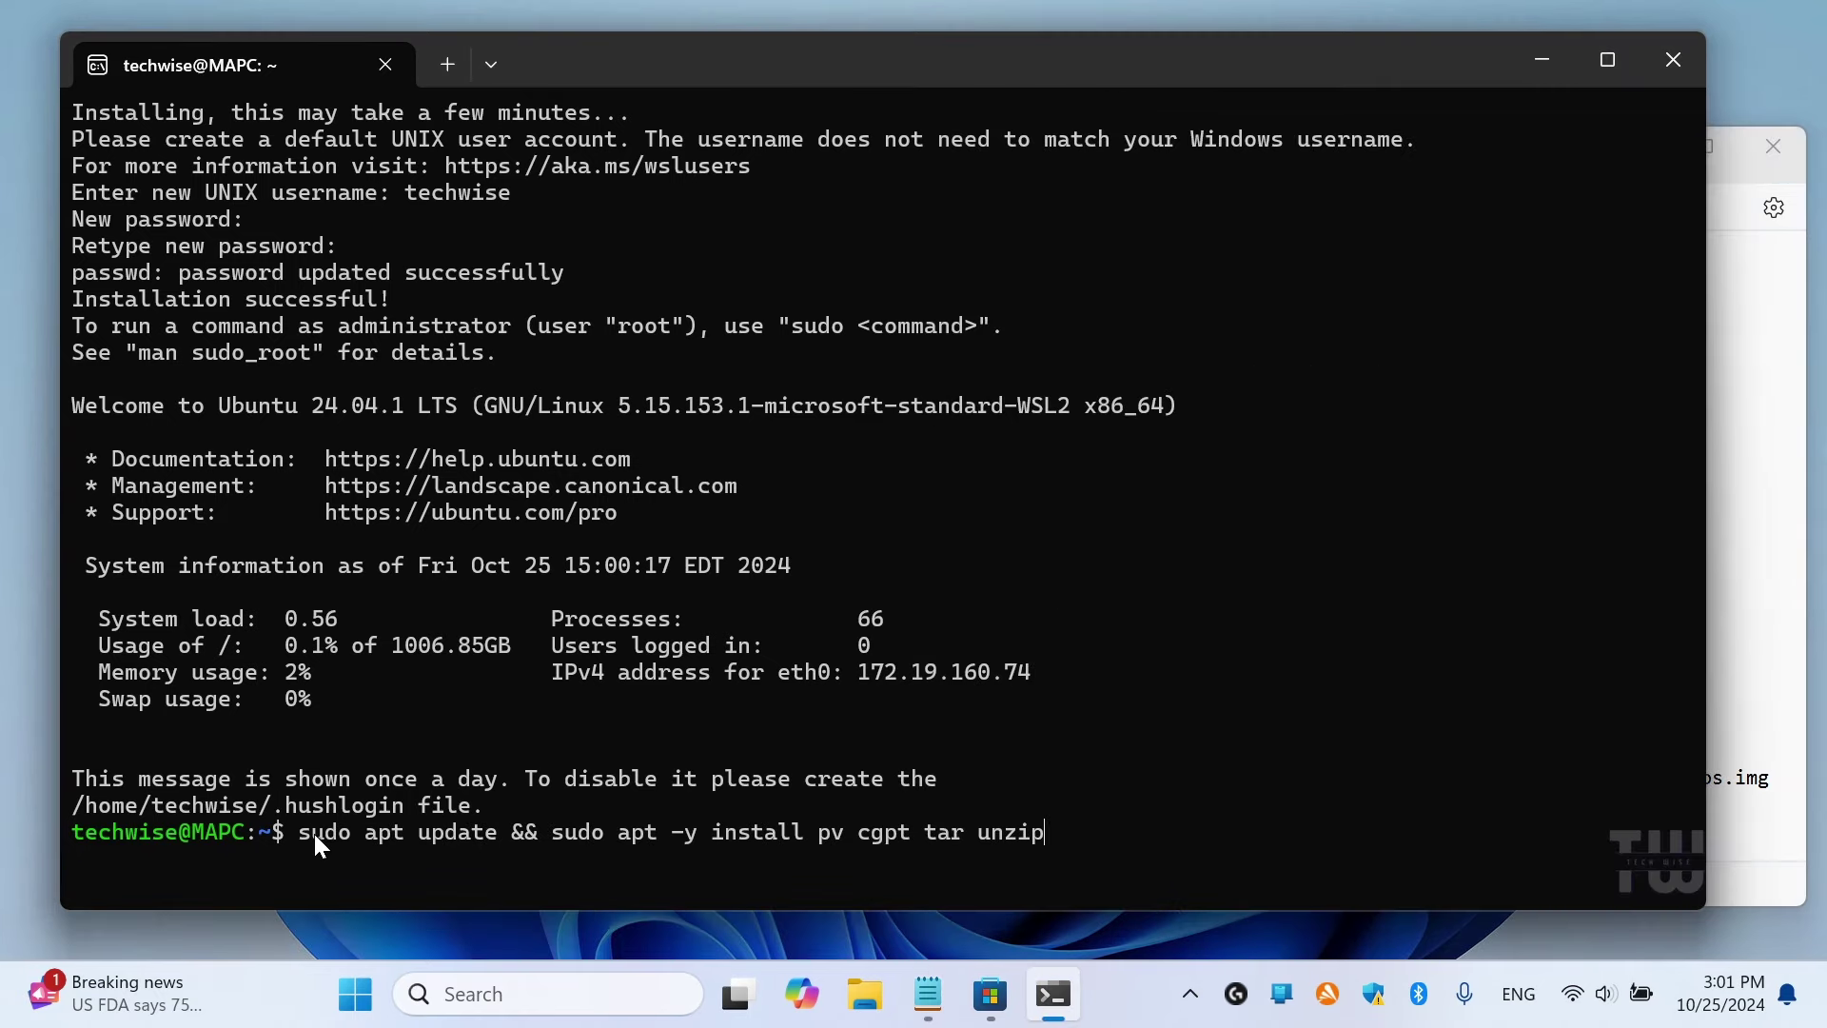
pyautogui.press('Return')
pyautogui.press('Return')
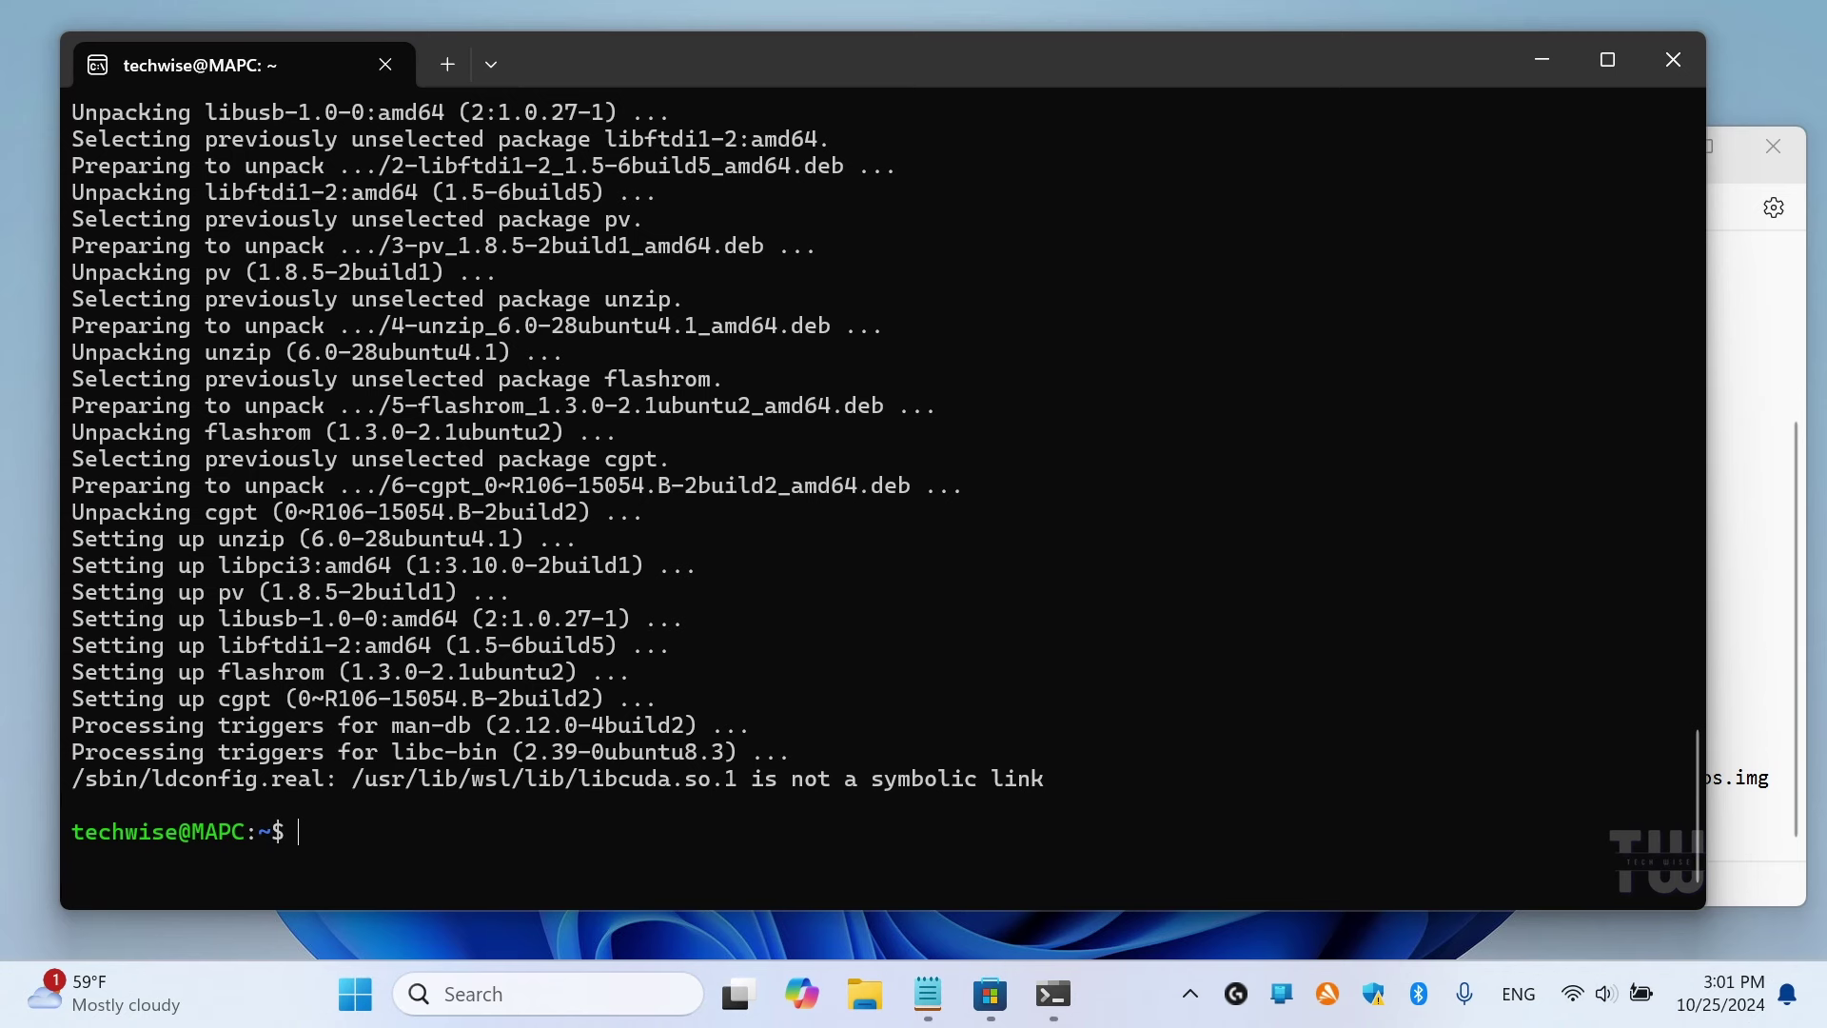
# Copy the Downloads\chromeos folder path from File Explorer's address bar, then minimize Explorer.
pyautogui.click(865, 996)
pyautogui.click(488, 837)
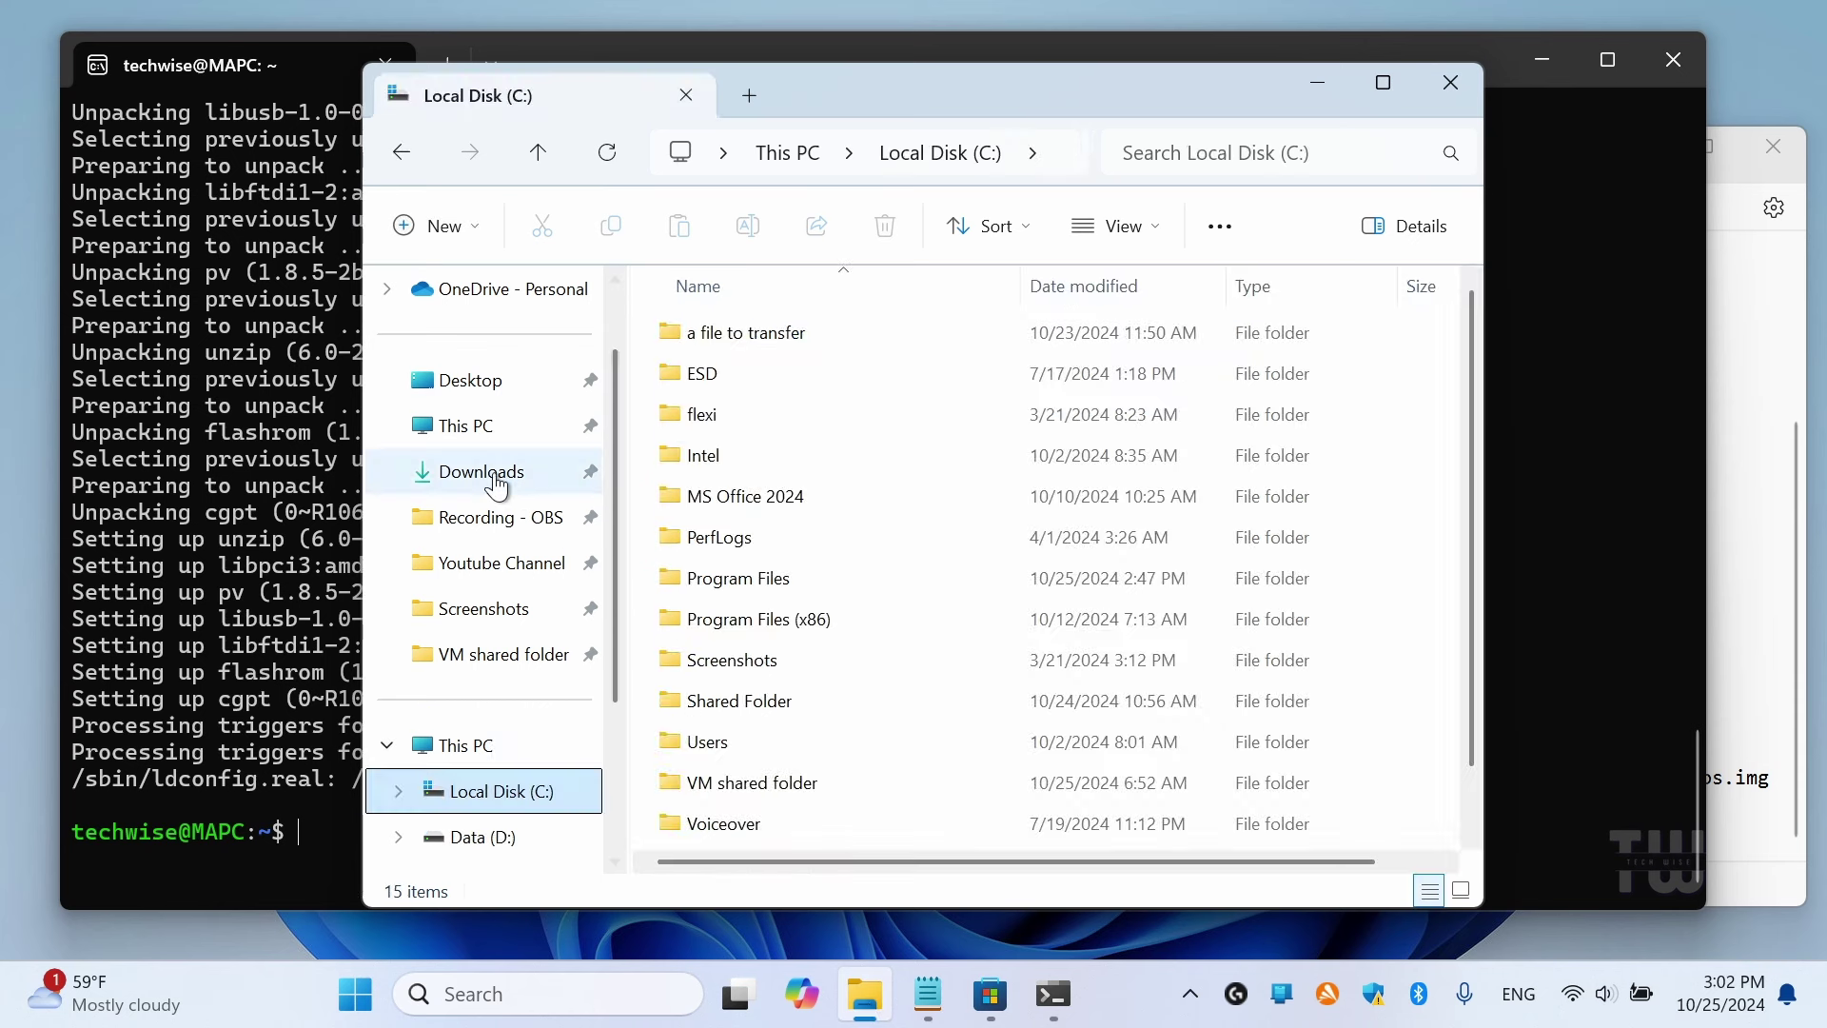
pyautogui.click(493, 479)
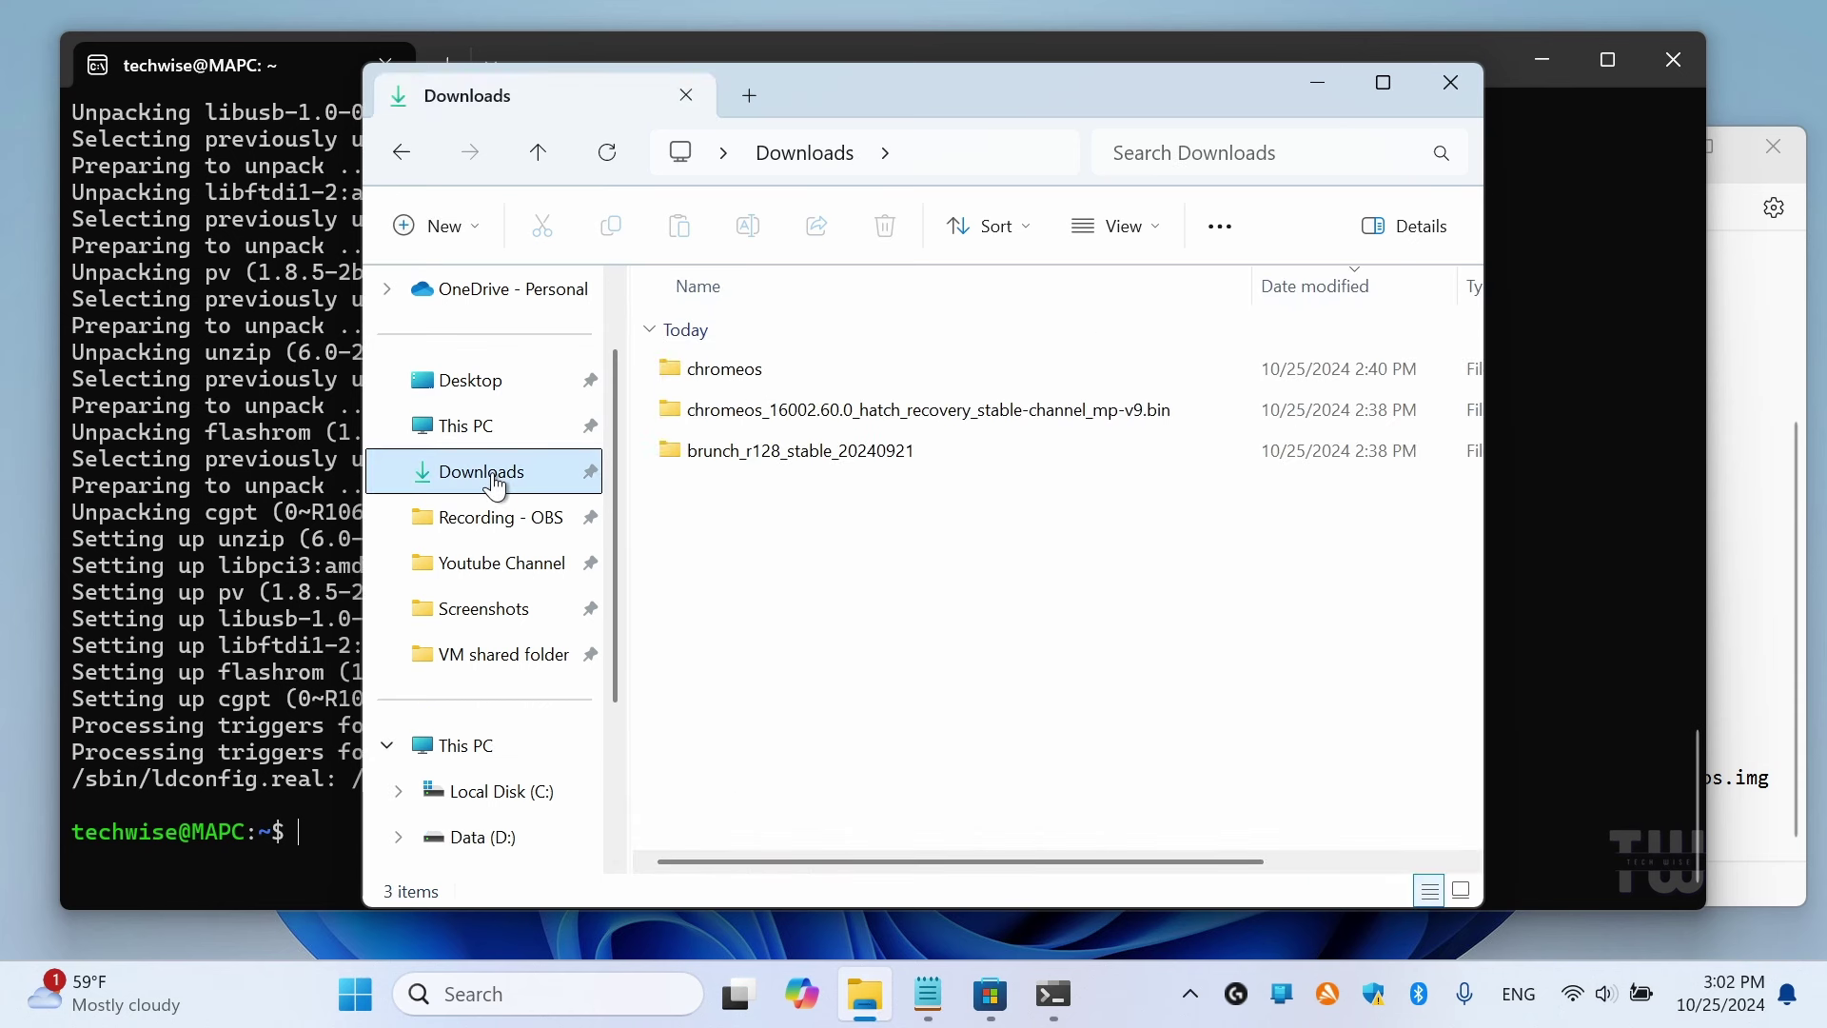
pyautogui.doubleClick(763, 368)
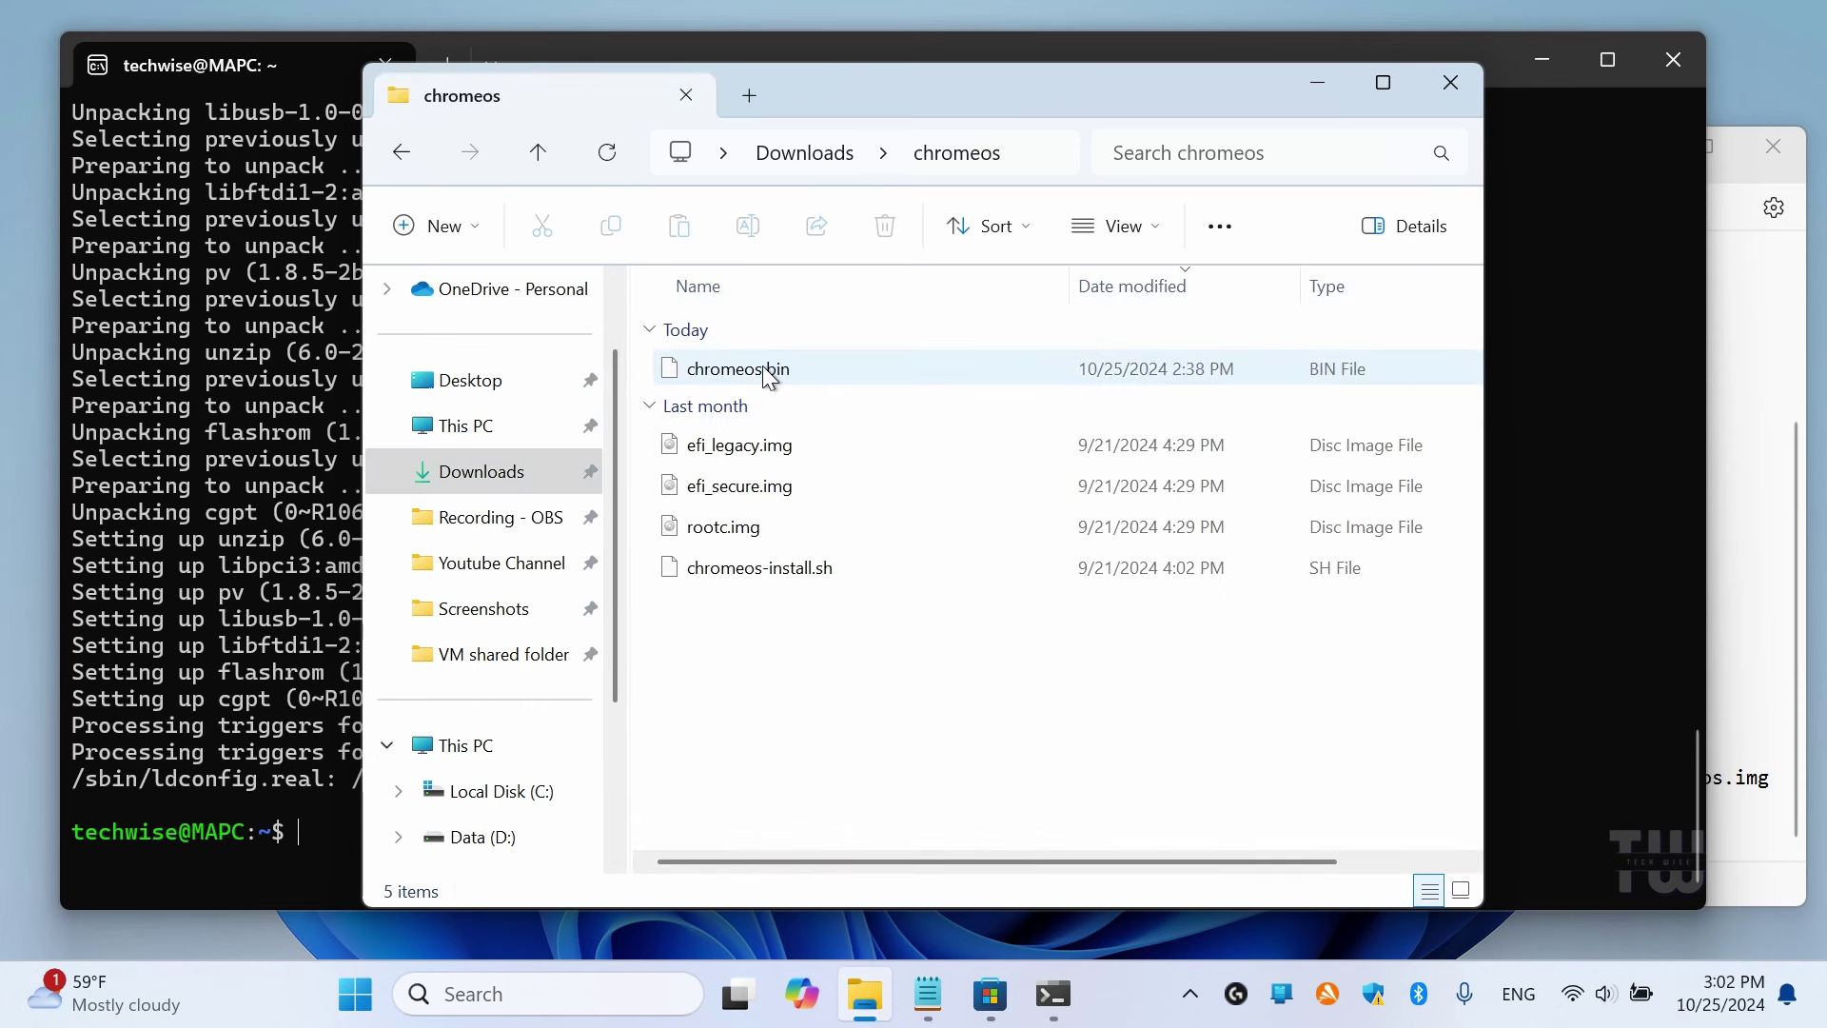
pyautogui.click(1036, 160)
pyautogui.rightClick(962, 154)
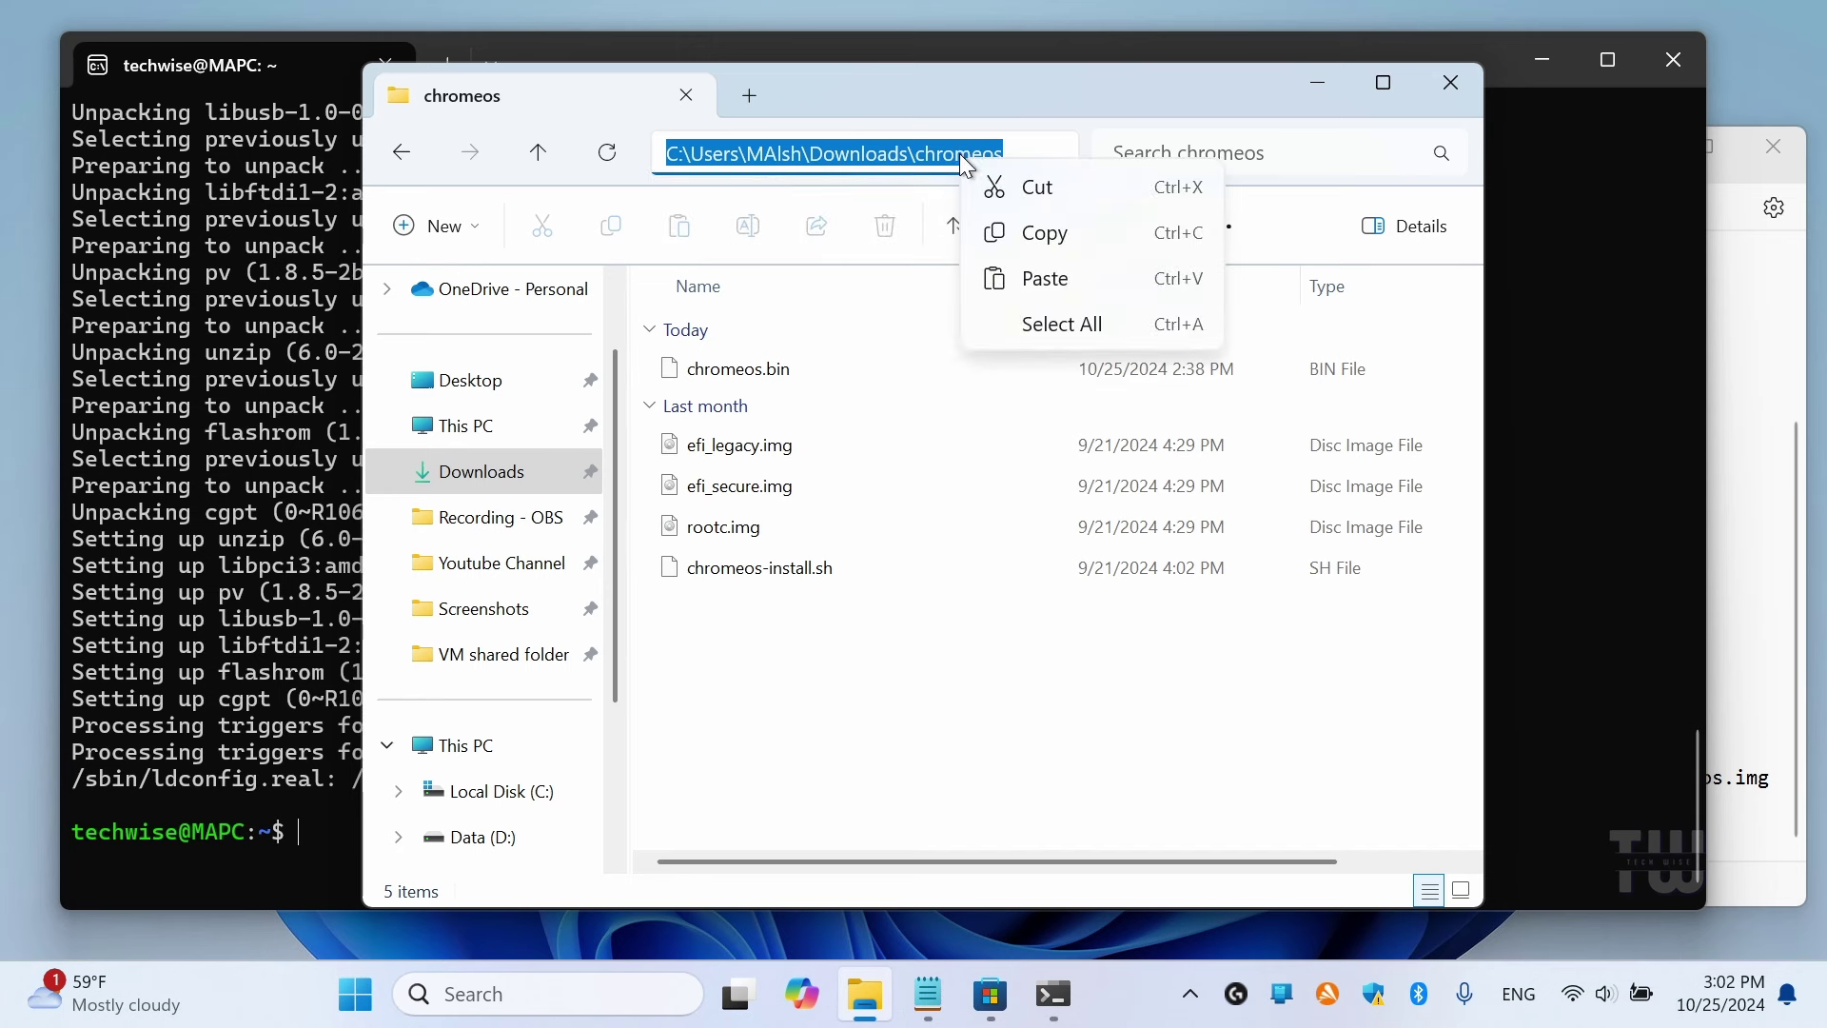
pyautogui.click(1047, 233)
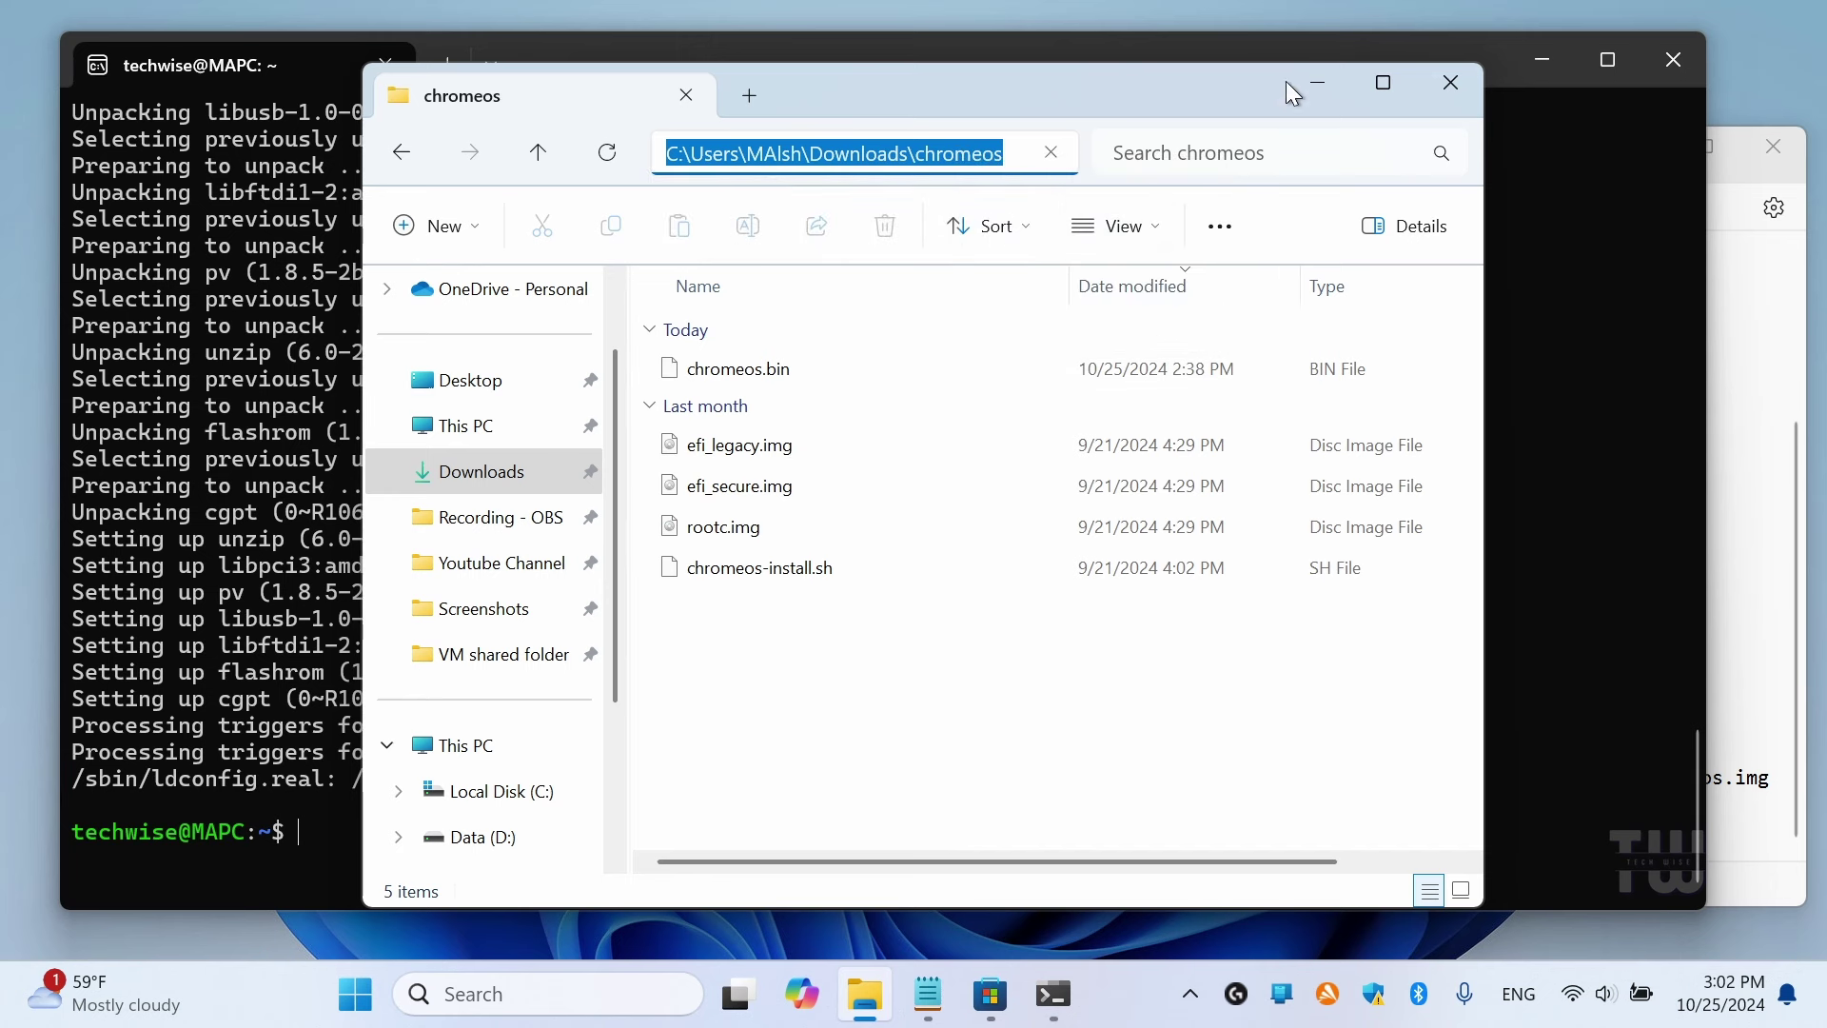
pyautogui.click(1317, 84)
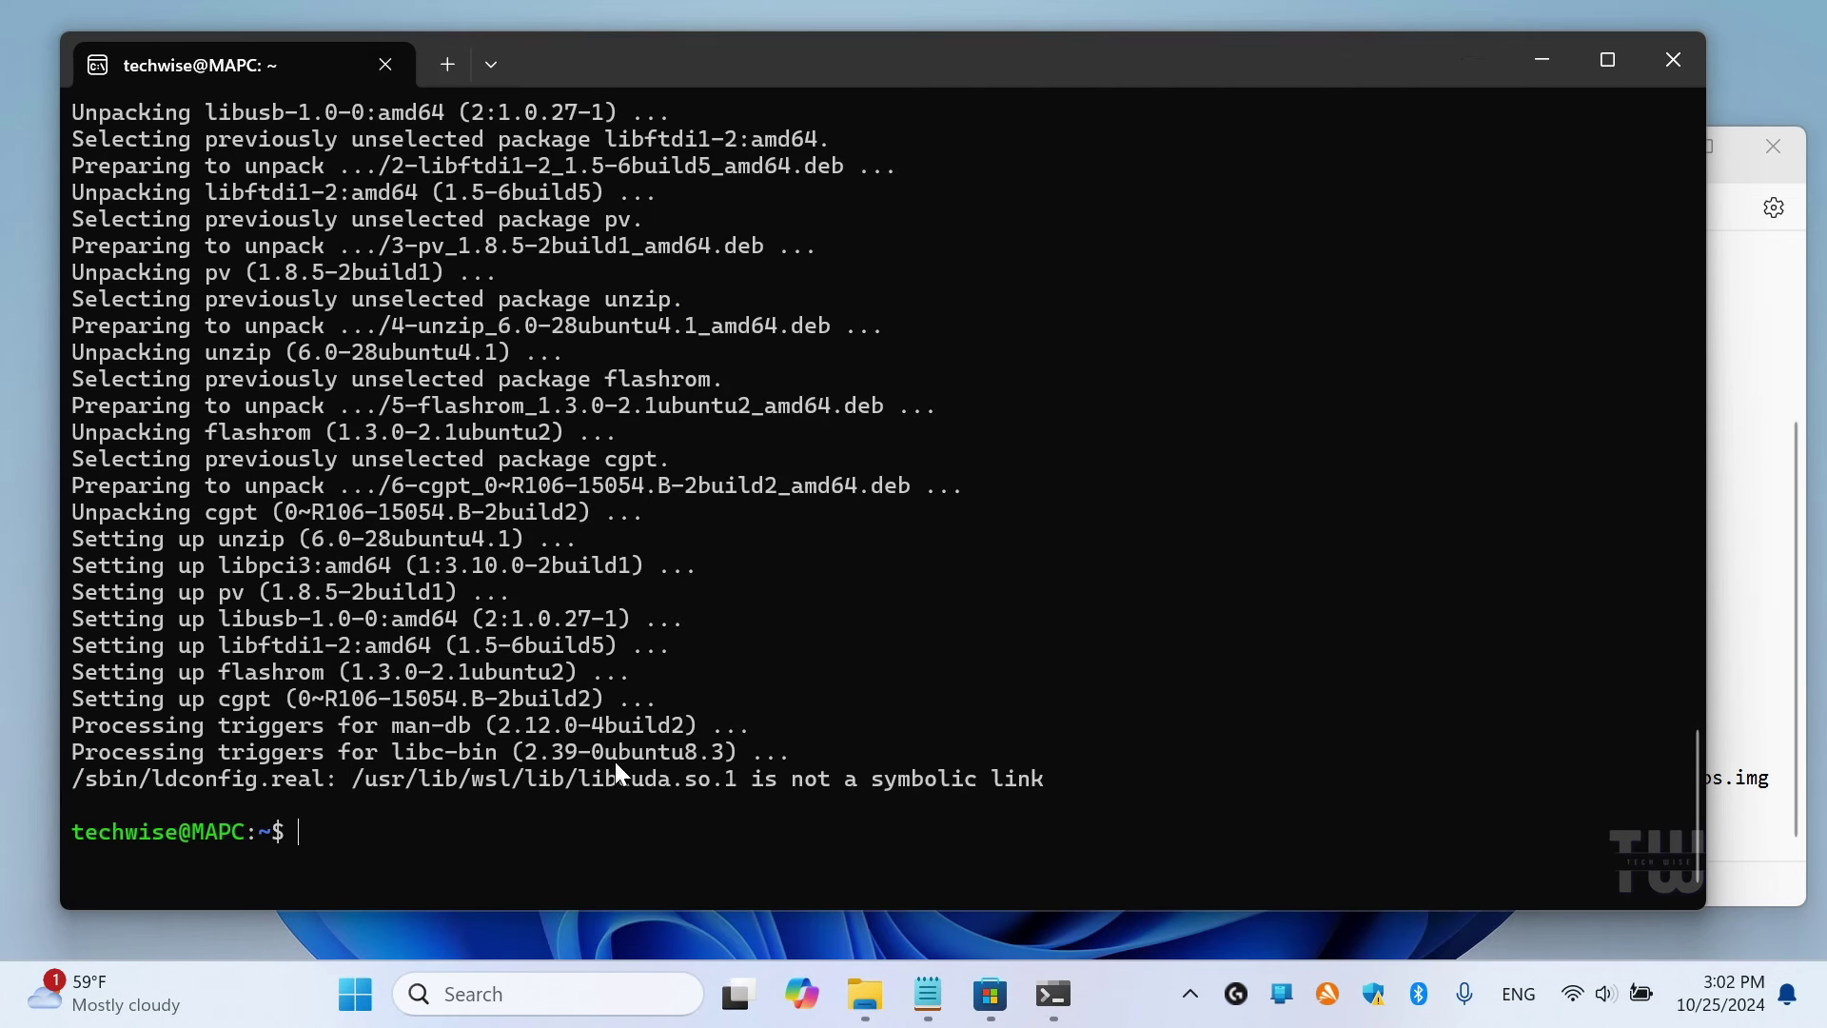
# Change into the chromeos folder with cd, converting the pasted Windows path to /mnt/c/users/…/downloads/chromeos.
pyautogui.click(319, 829)
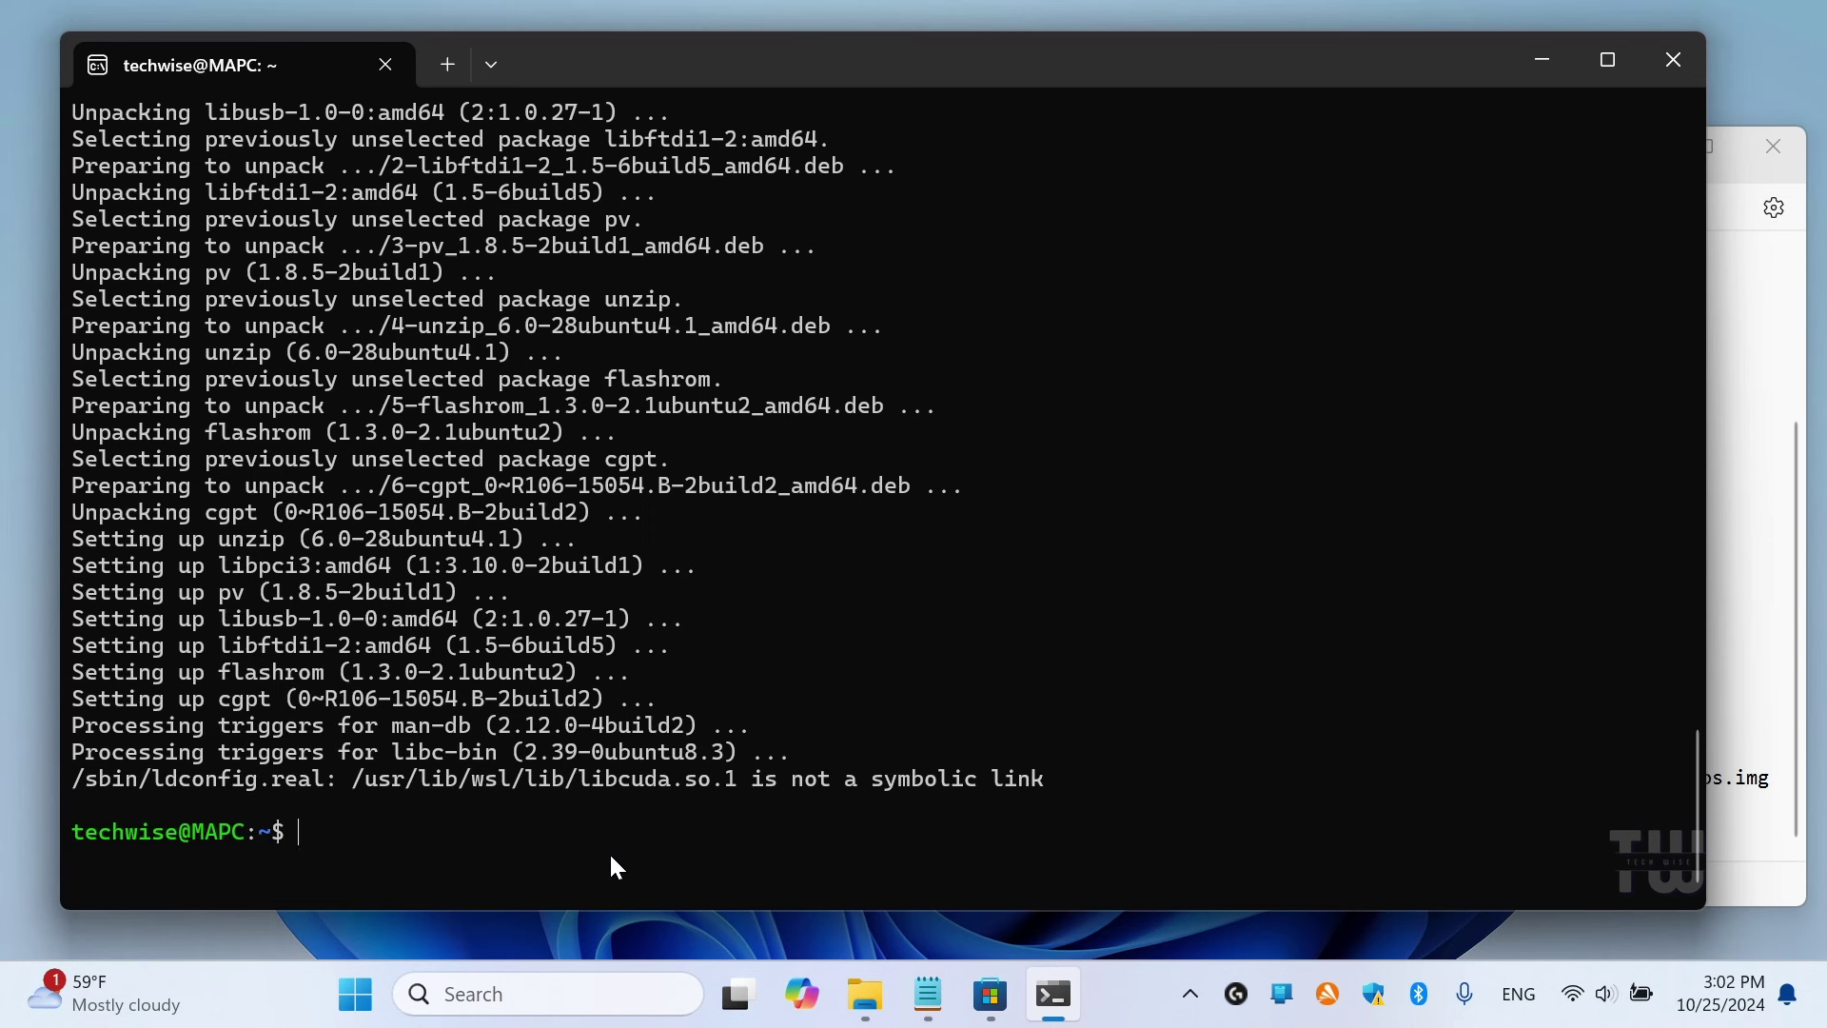
pyautogui.write('cd /mnt/')
pyautogui.rightClick(433, 835)
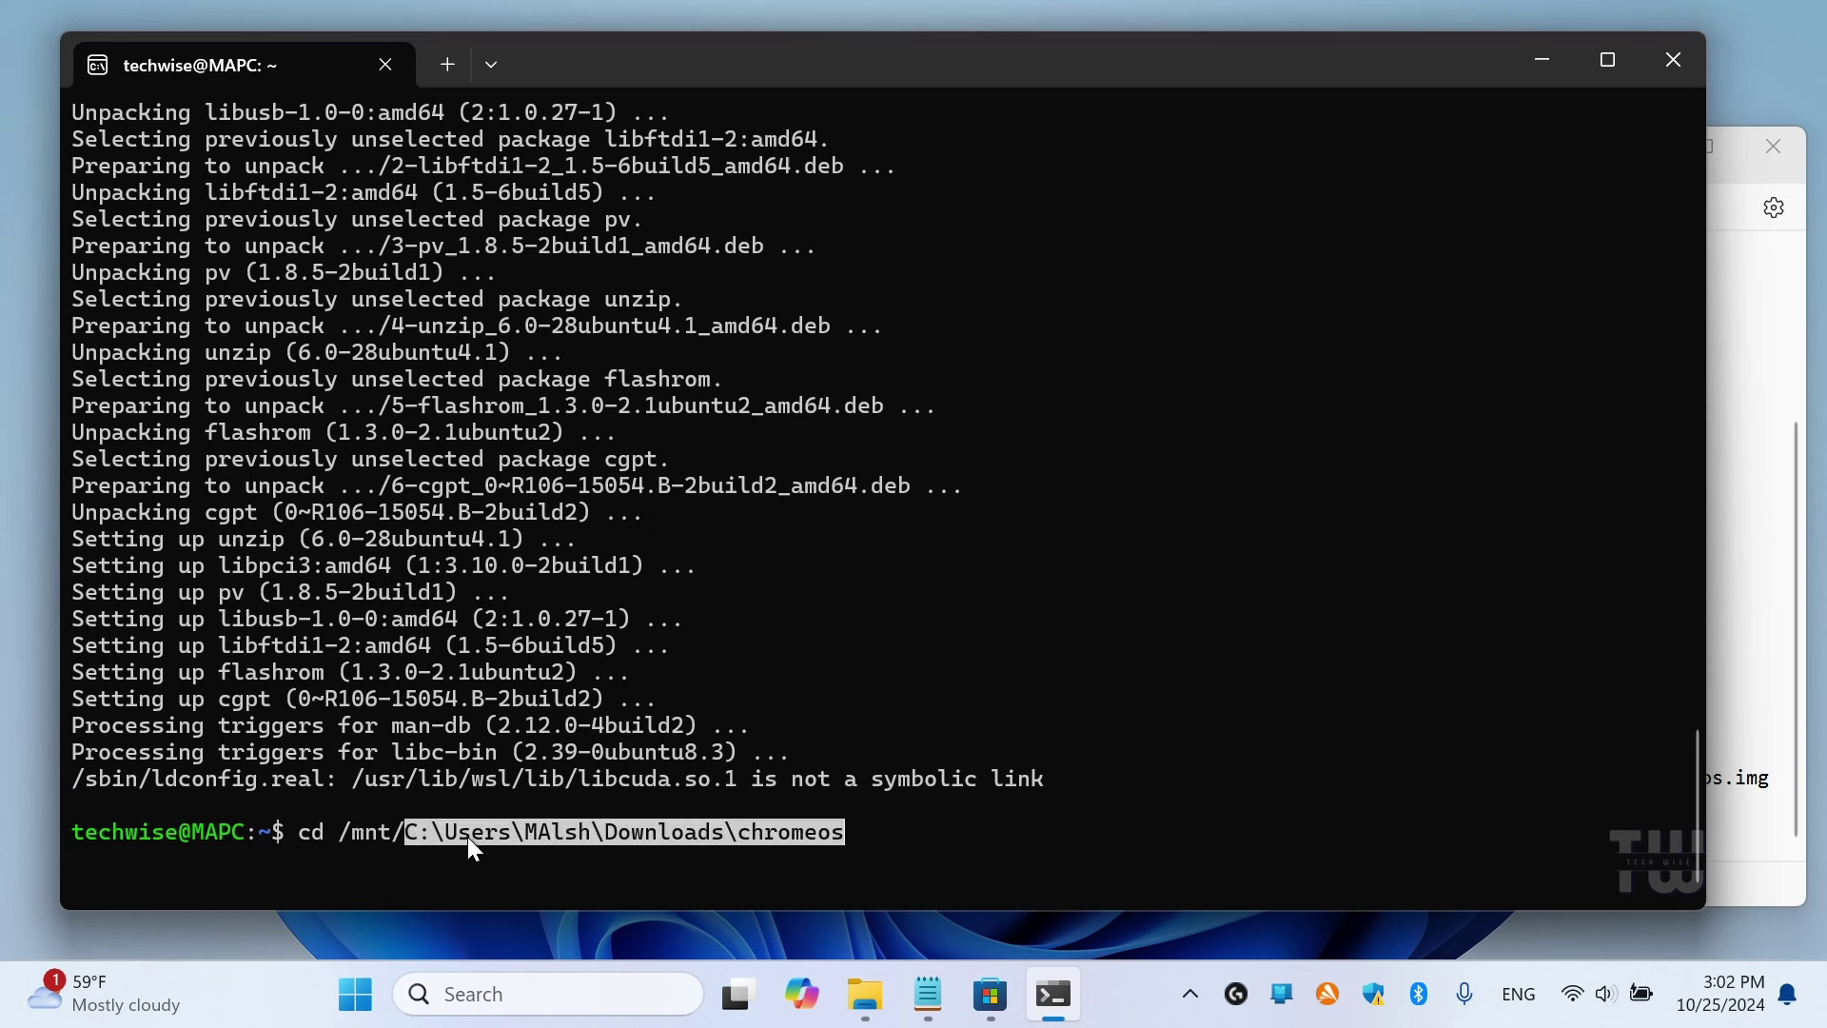
pyautogui.press('Left')
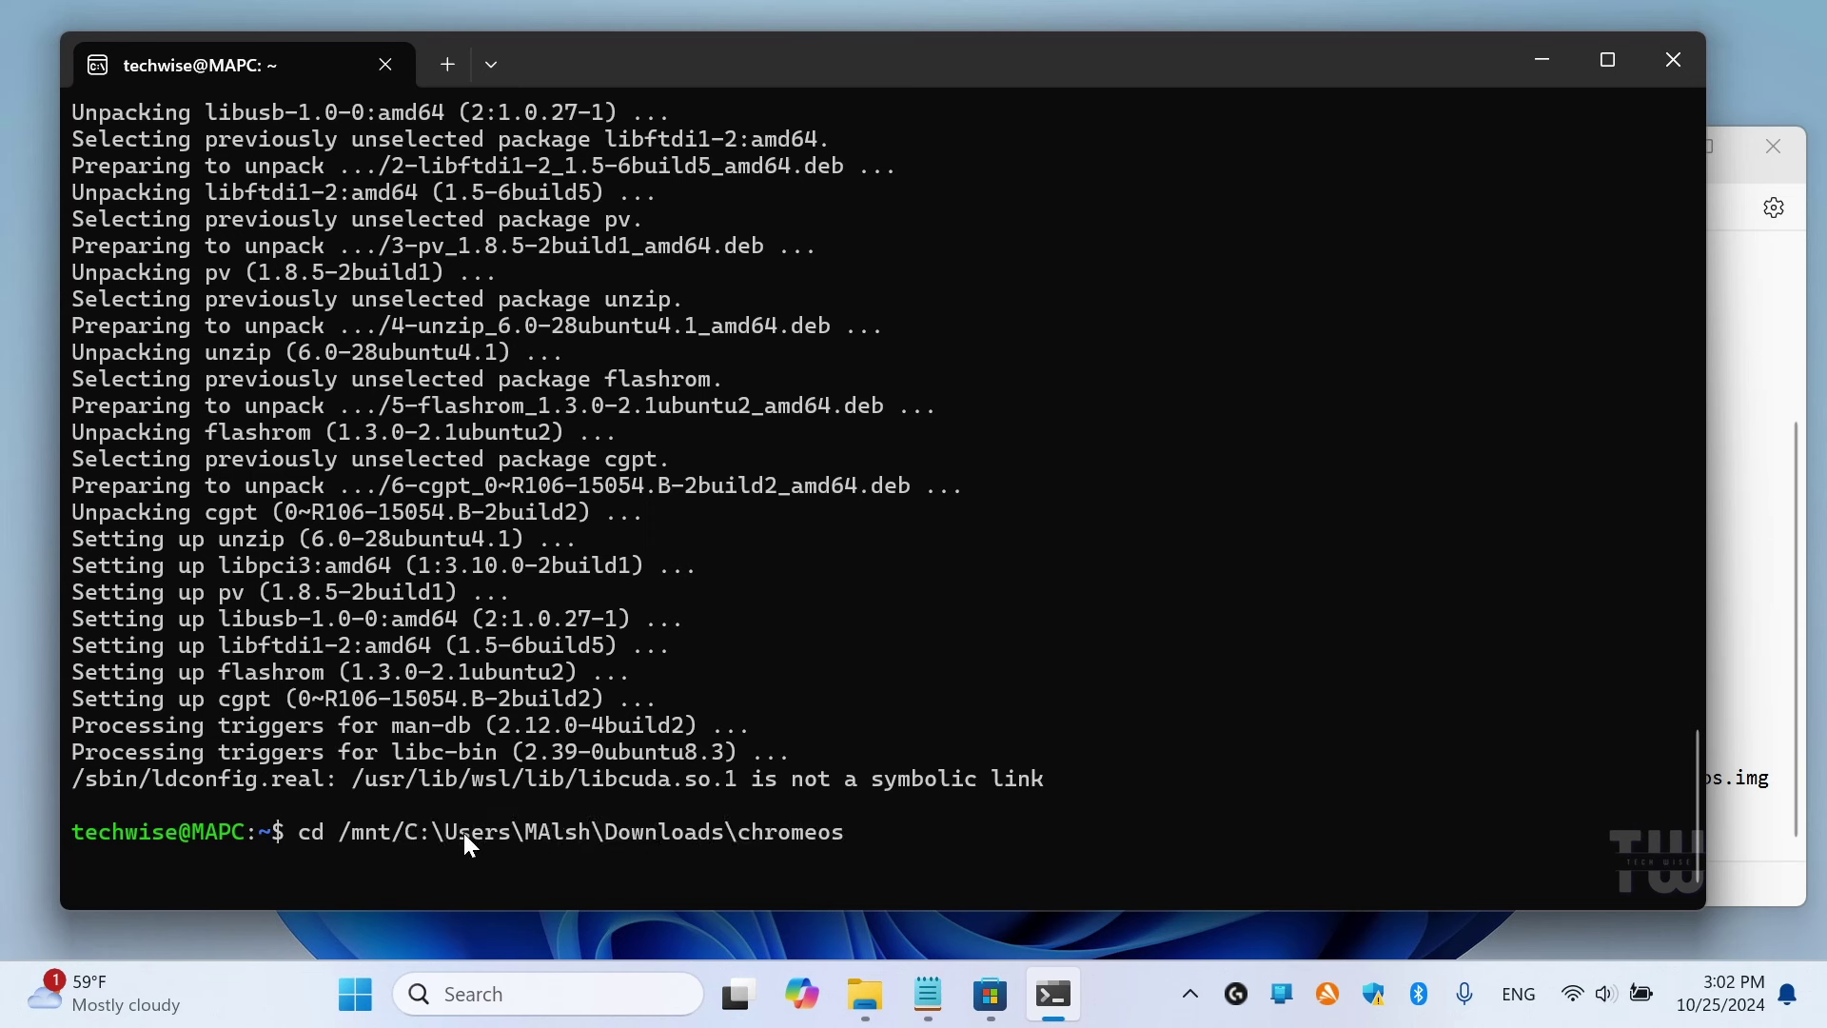
pyautogui.press('Left')
pyautogui.press('Left')
pyautogui.press('Left')
pyautogui.press('Left')
pyautogui.press('Left')
pyautogui.press('Left')
pyautogui.press('Left')
pyautogui.press('Left')
pyautogui.press('Left')
pyautogui.press('Left')
pyautogui.press('Left')
pyautogui.press('Left')
pyautogui.press('Left')
pyautogui.press('Left')
pyautogui.press('Left')
pyautogui.press('Left')
pyautogui.press('Left')
pyautogui.press('Left')
pyautogui.press('Left')
pyautogui.press('Left')
pyautogui.press('BackSpace')
pyautogui.press('BackSpace')
pyautogui.press('BackSpace')
pyautogui.write('c/')
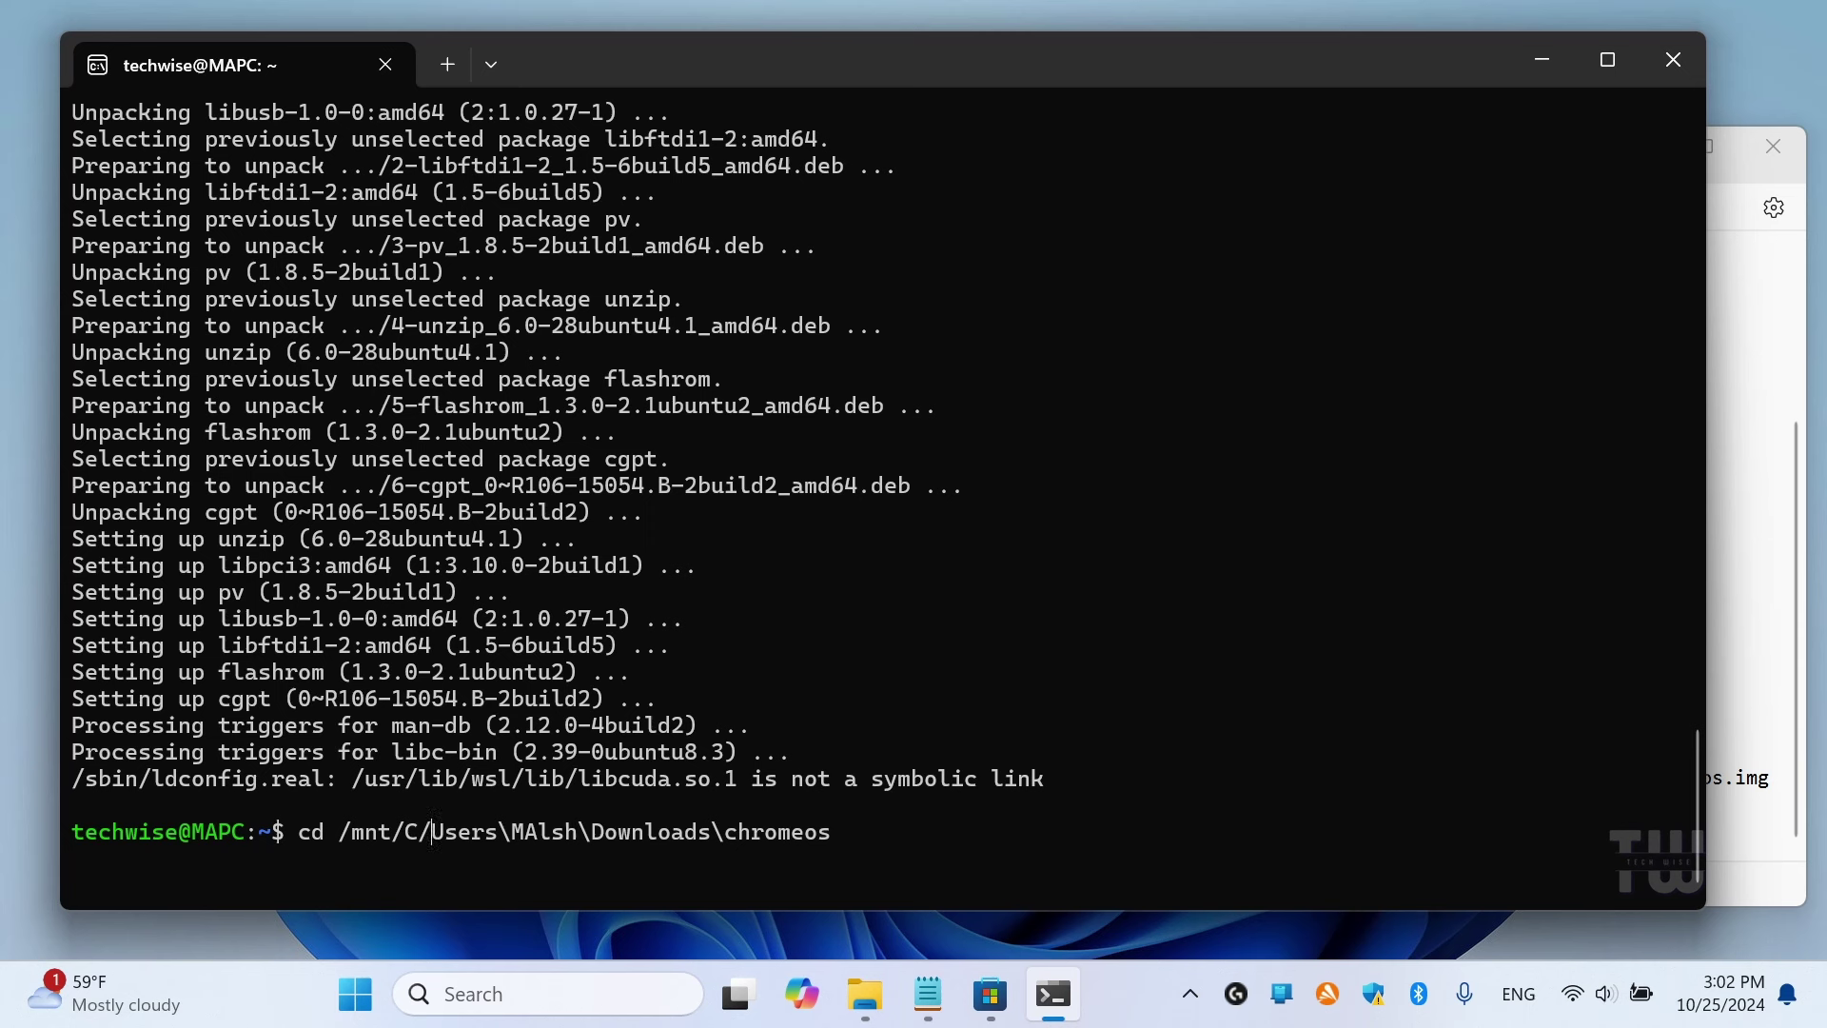
pyautogui.press('Delete')
pyautogui.write('u')
pyautogui.press('Right')
pyautogui.press('Right')
pyautogui.press('Right')
pyautogui.press('Right')
pyautogui.press('Delete')
pyautogui.write('/ma')
pyautogui.press('Delete')
pyautogui.press('Delete')
pyautogui.press('Delete')
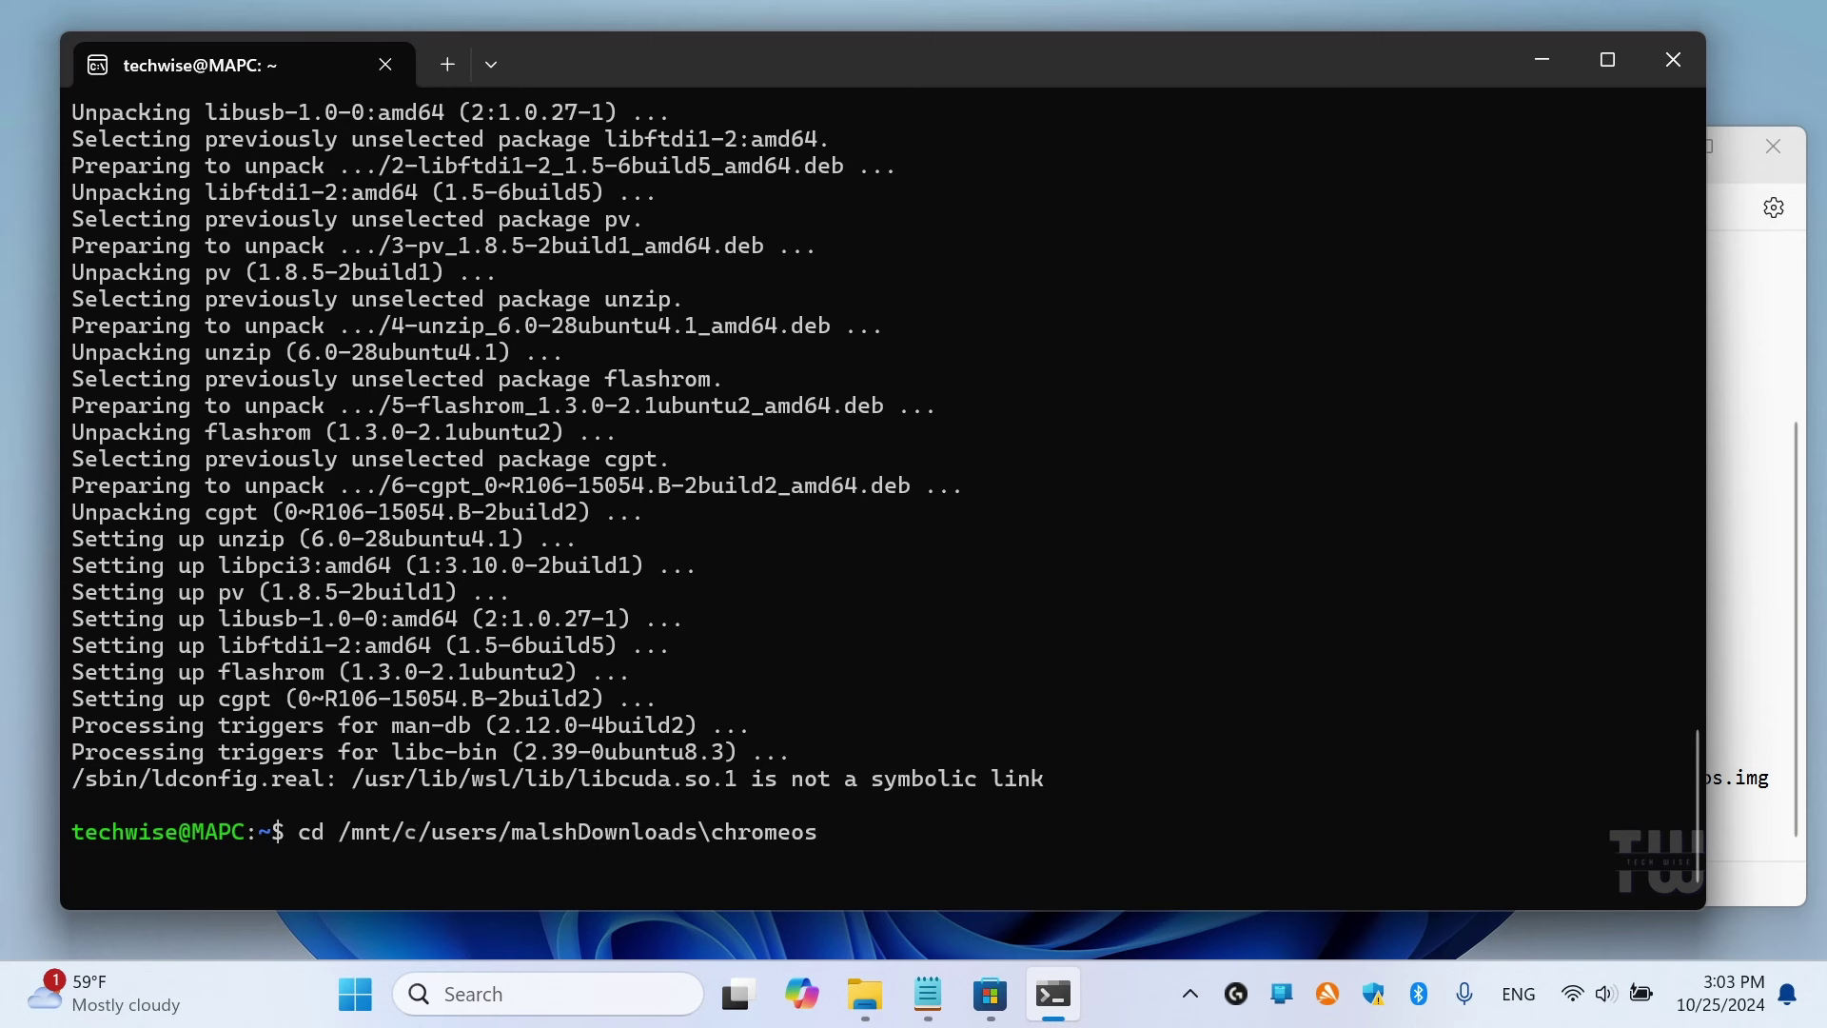
pyautogui.write('/')
pyautogui.press('Delete')
pyautogui.write('d')
pyautogui.press('Right')
pyautogui.press('Right')
pyautogui.press('Delete')
pyautogui.write('/')
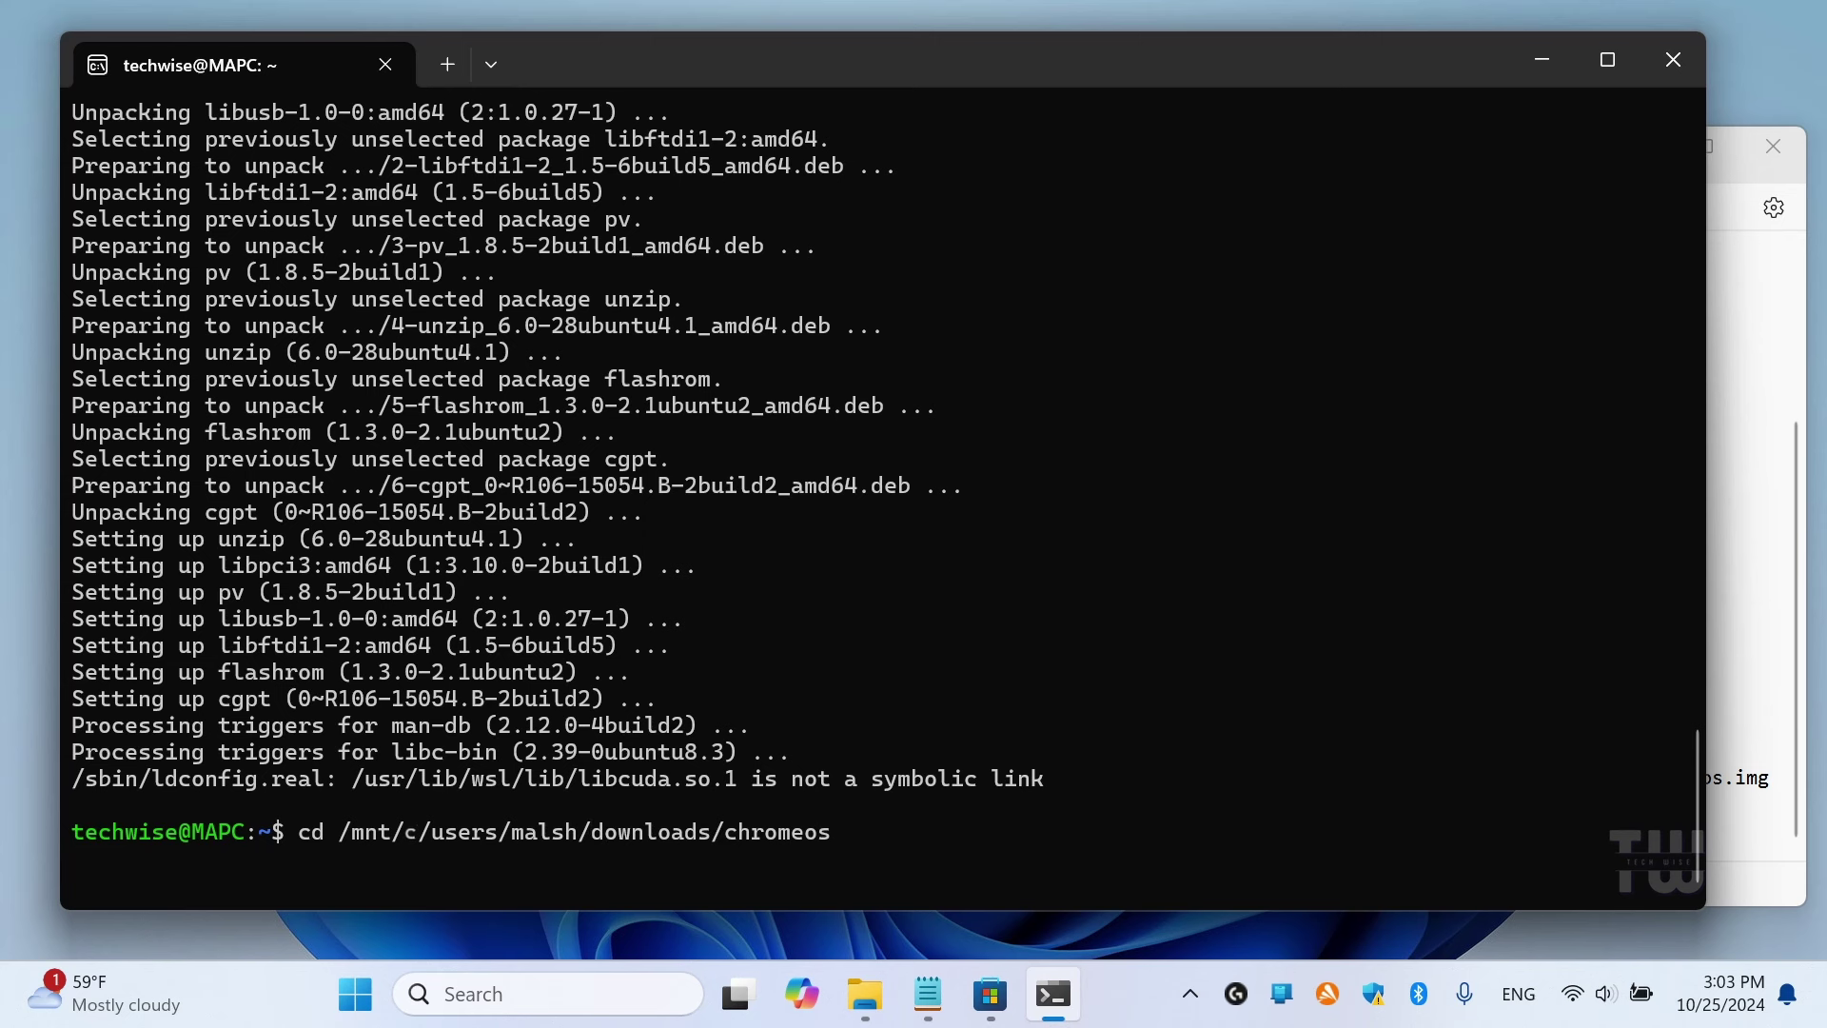
pyautogui.press('Return')
# Select the third command line, the chromeos-install.sh command, in the notes for copying.
pyautogui.hotkey('alt', 'Tab')
pyautogui.moveTo(928, 778); pyautogui.dragTo(1684, 770)
pyautogui.rightClick(1635, 774)
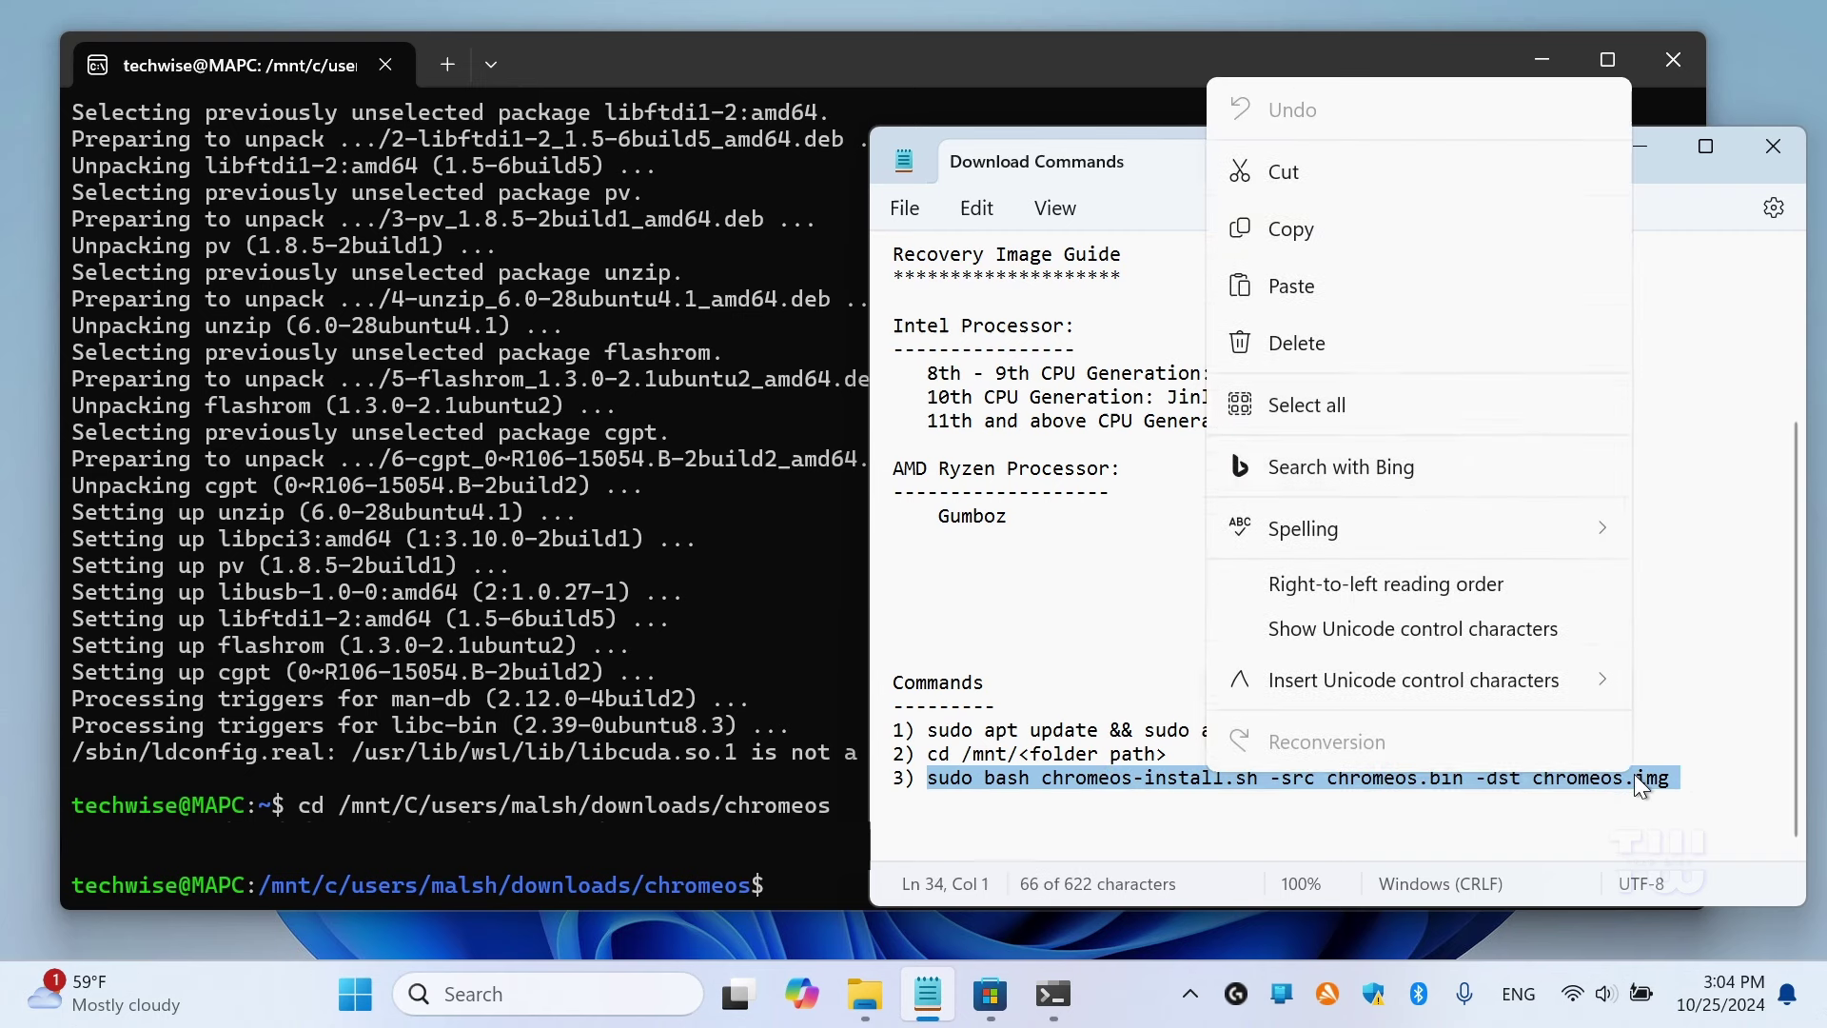
# Run the sudo bash chromeos-install.sh command, choosing the USB install over dual boot.
pyautogui.click(1423, 243)
pyautogui.click(1641, 142)
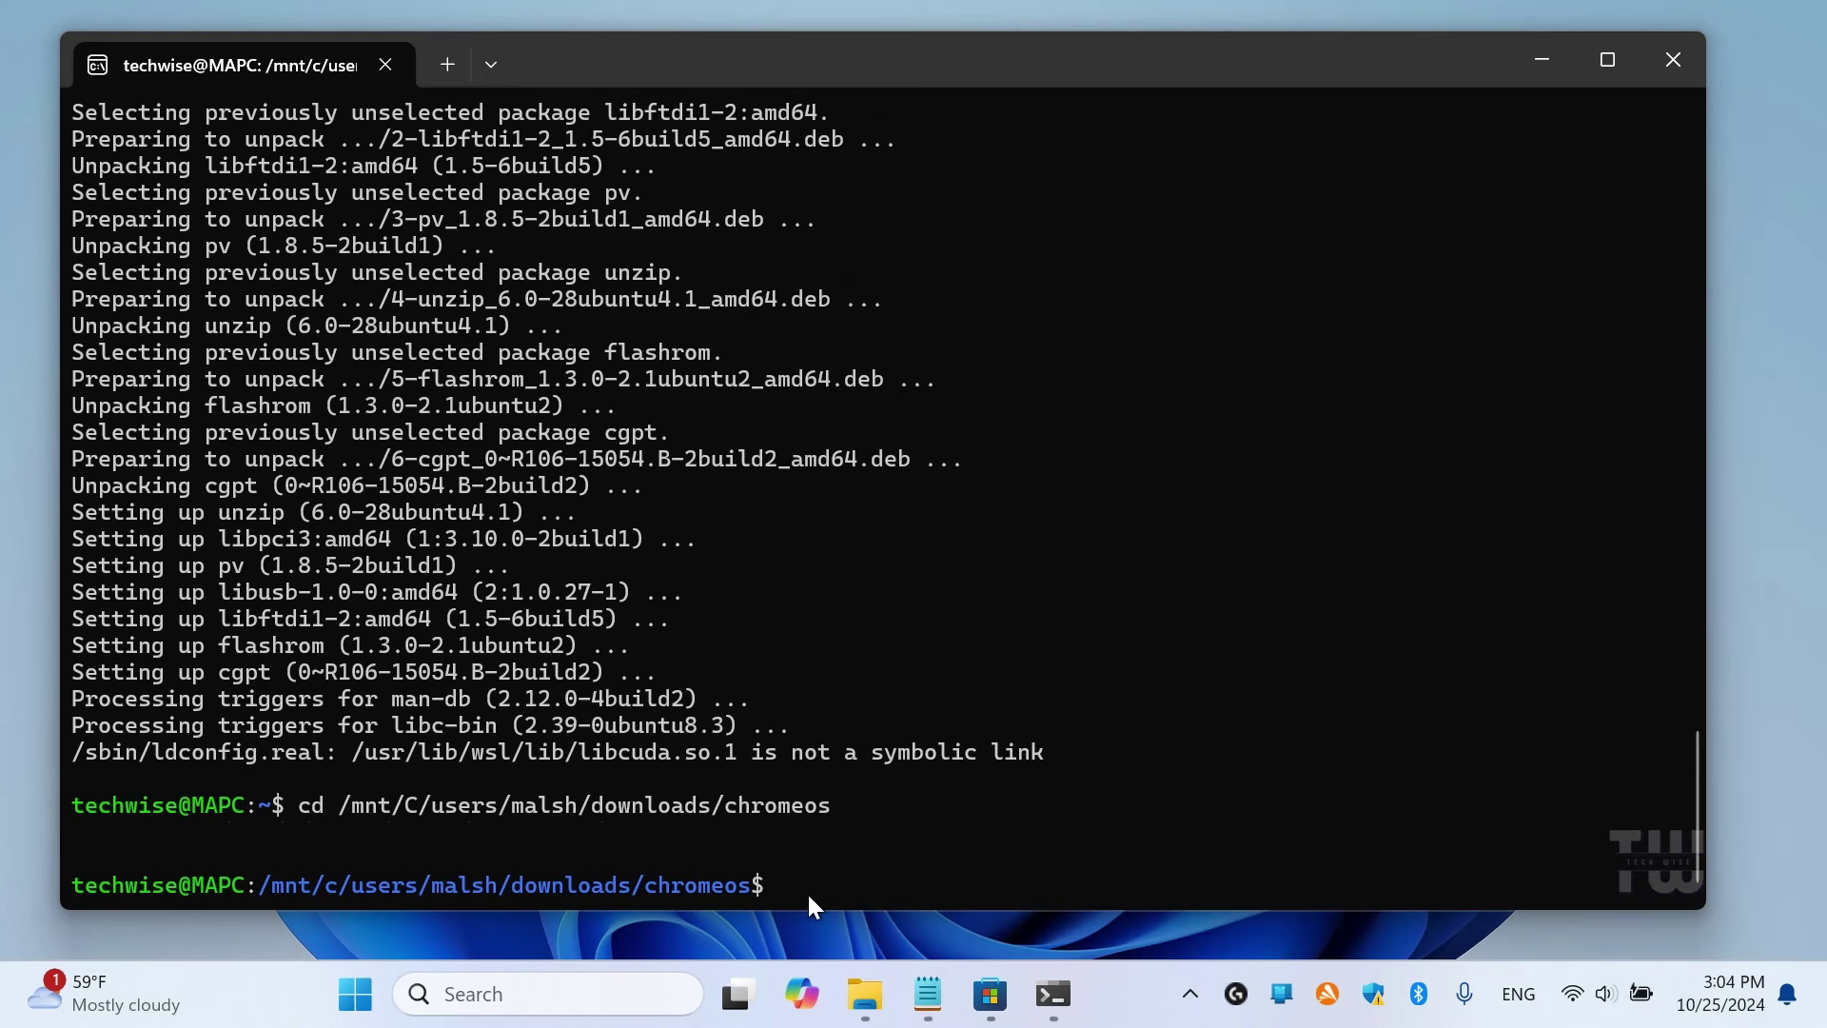
pyautogui.rightClick(806, 893)
pyautogui.press('Return')
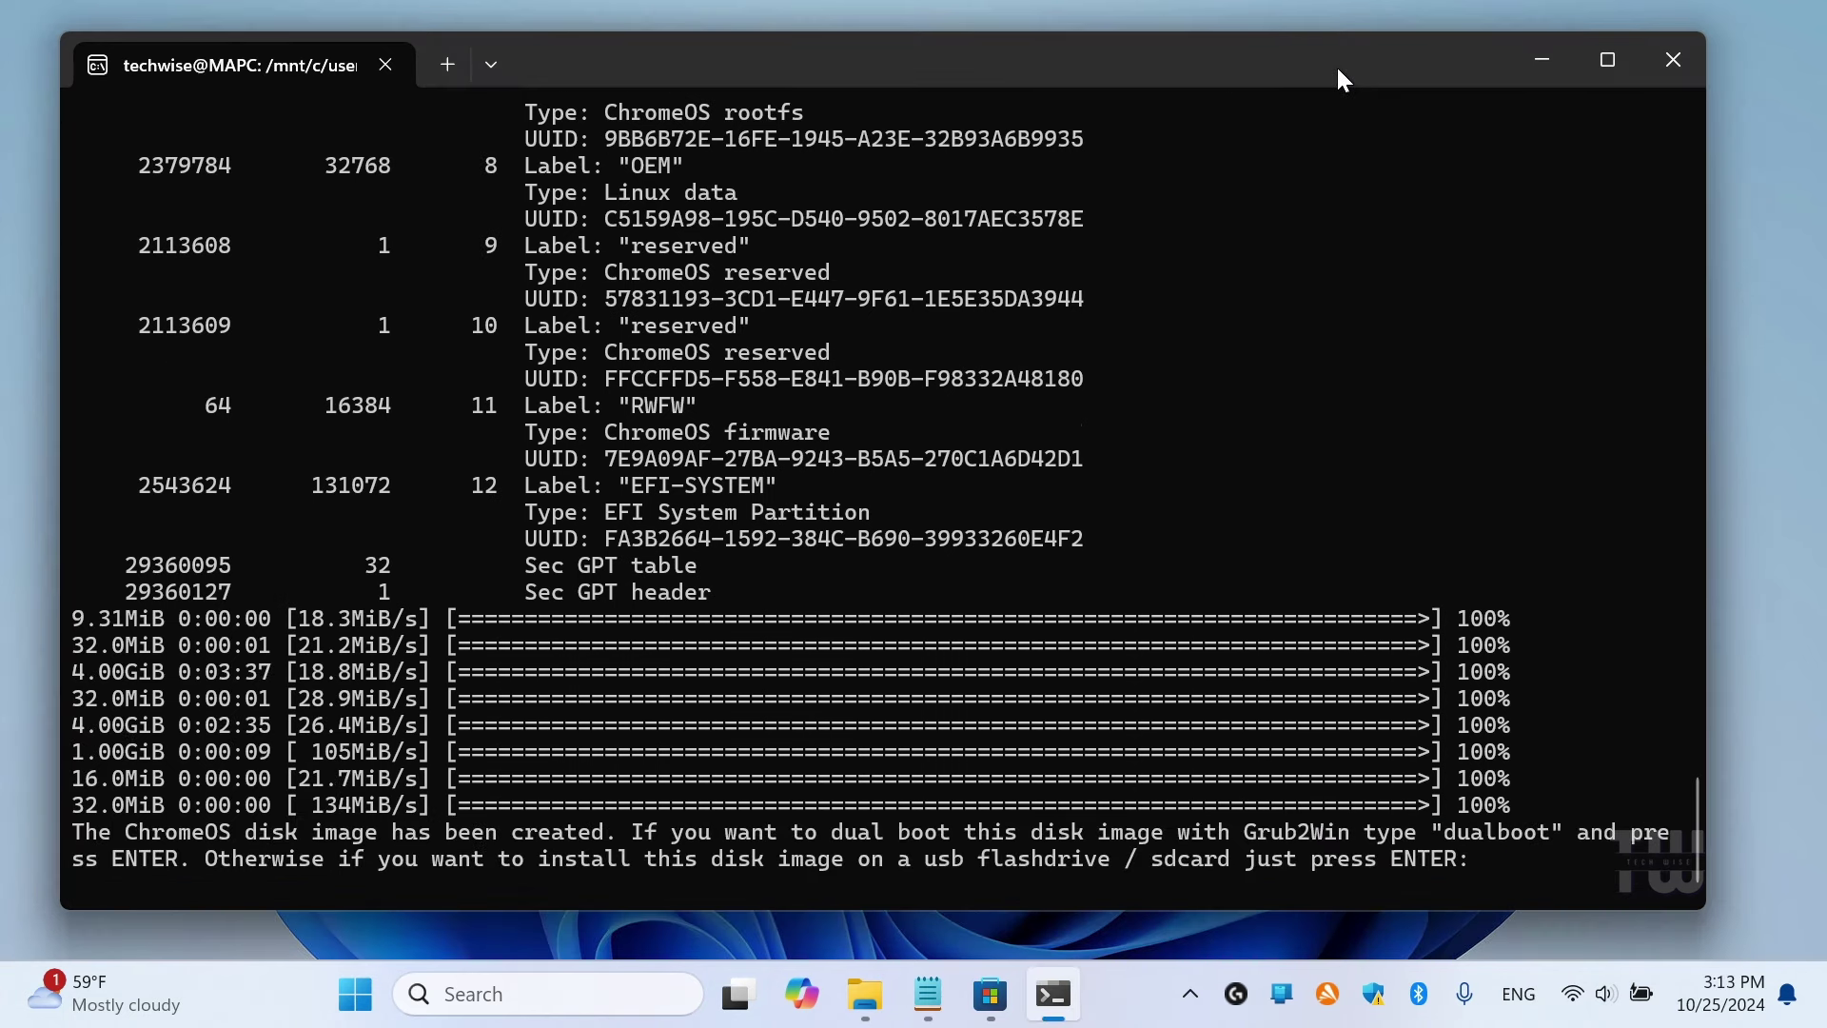
pyautogui.press('Return')
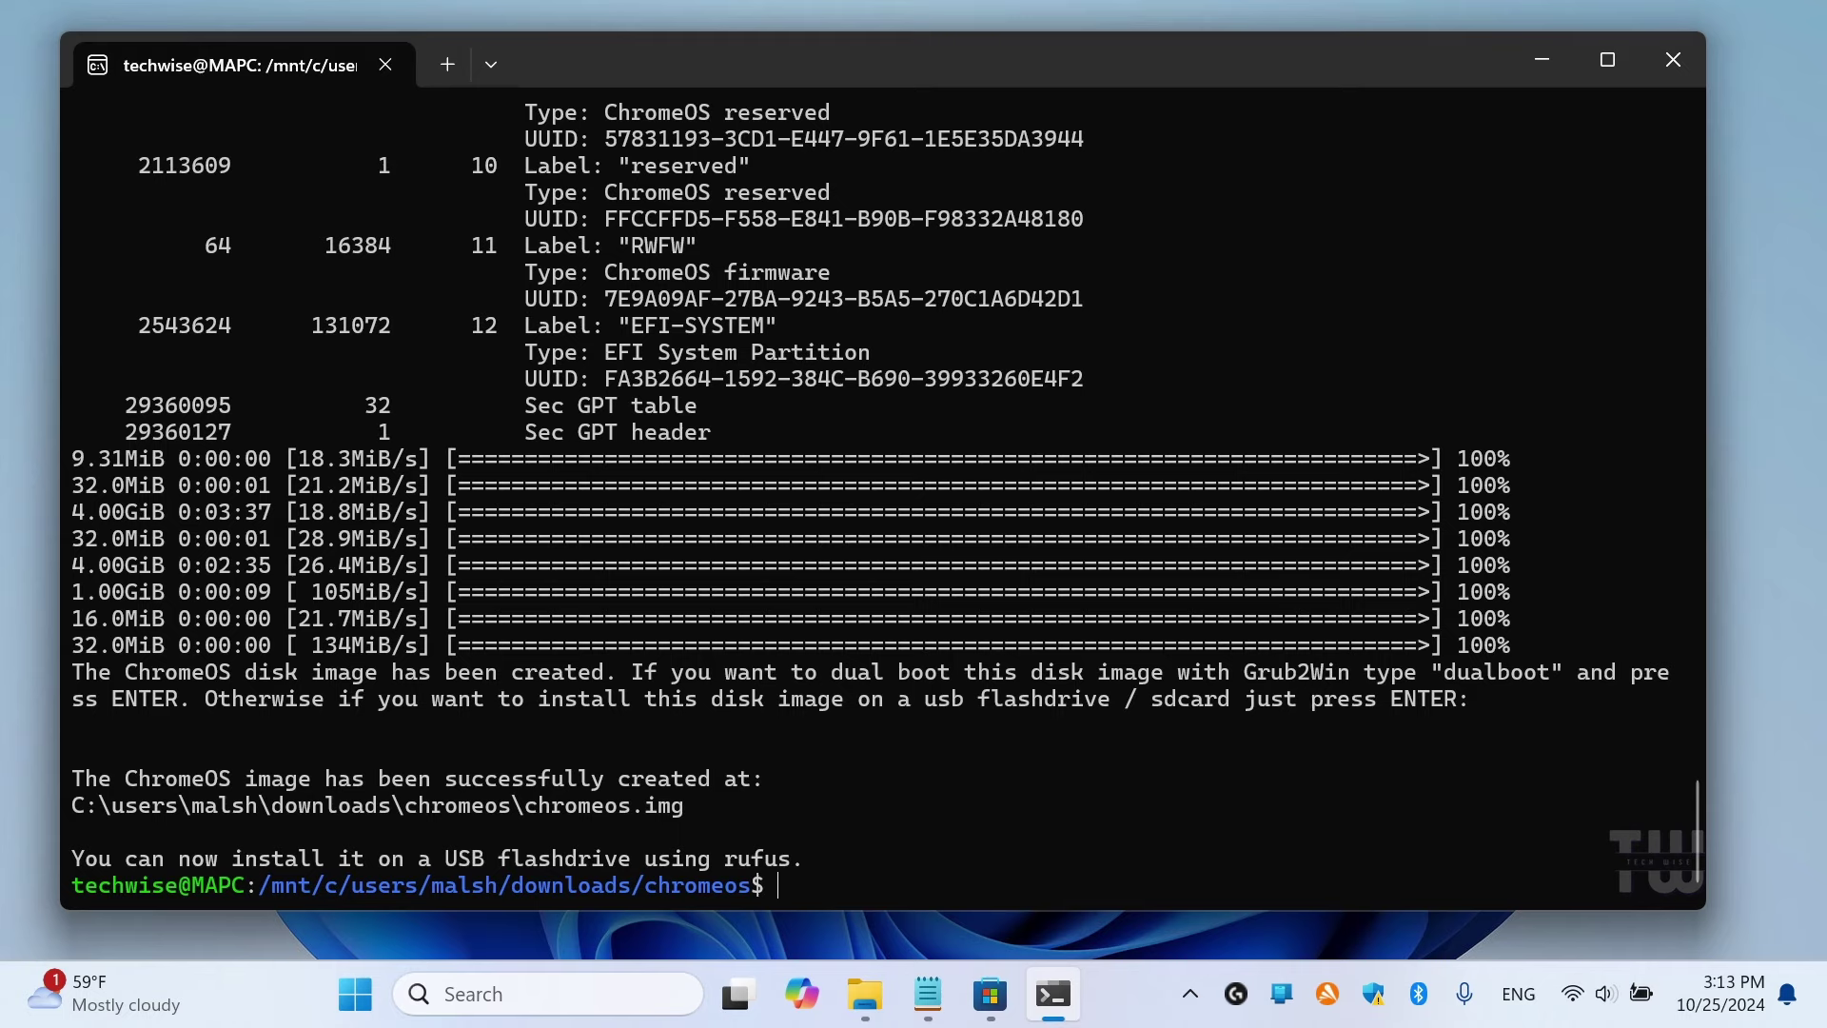
# Close the terminal, check that chromeos.img is 14.0 GB in the chromeos folder, and minimize Explorer.
pyautogui.click(1672, 59)
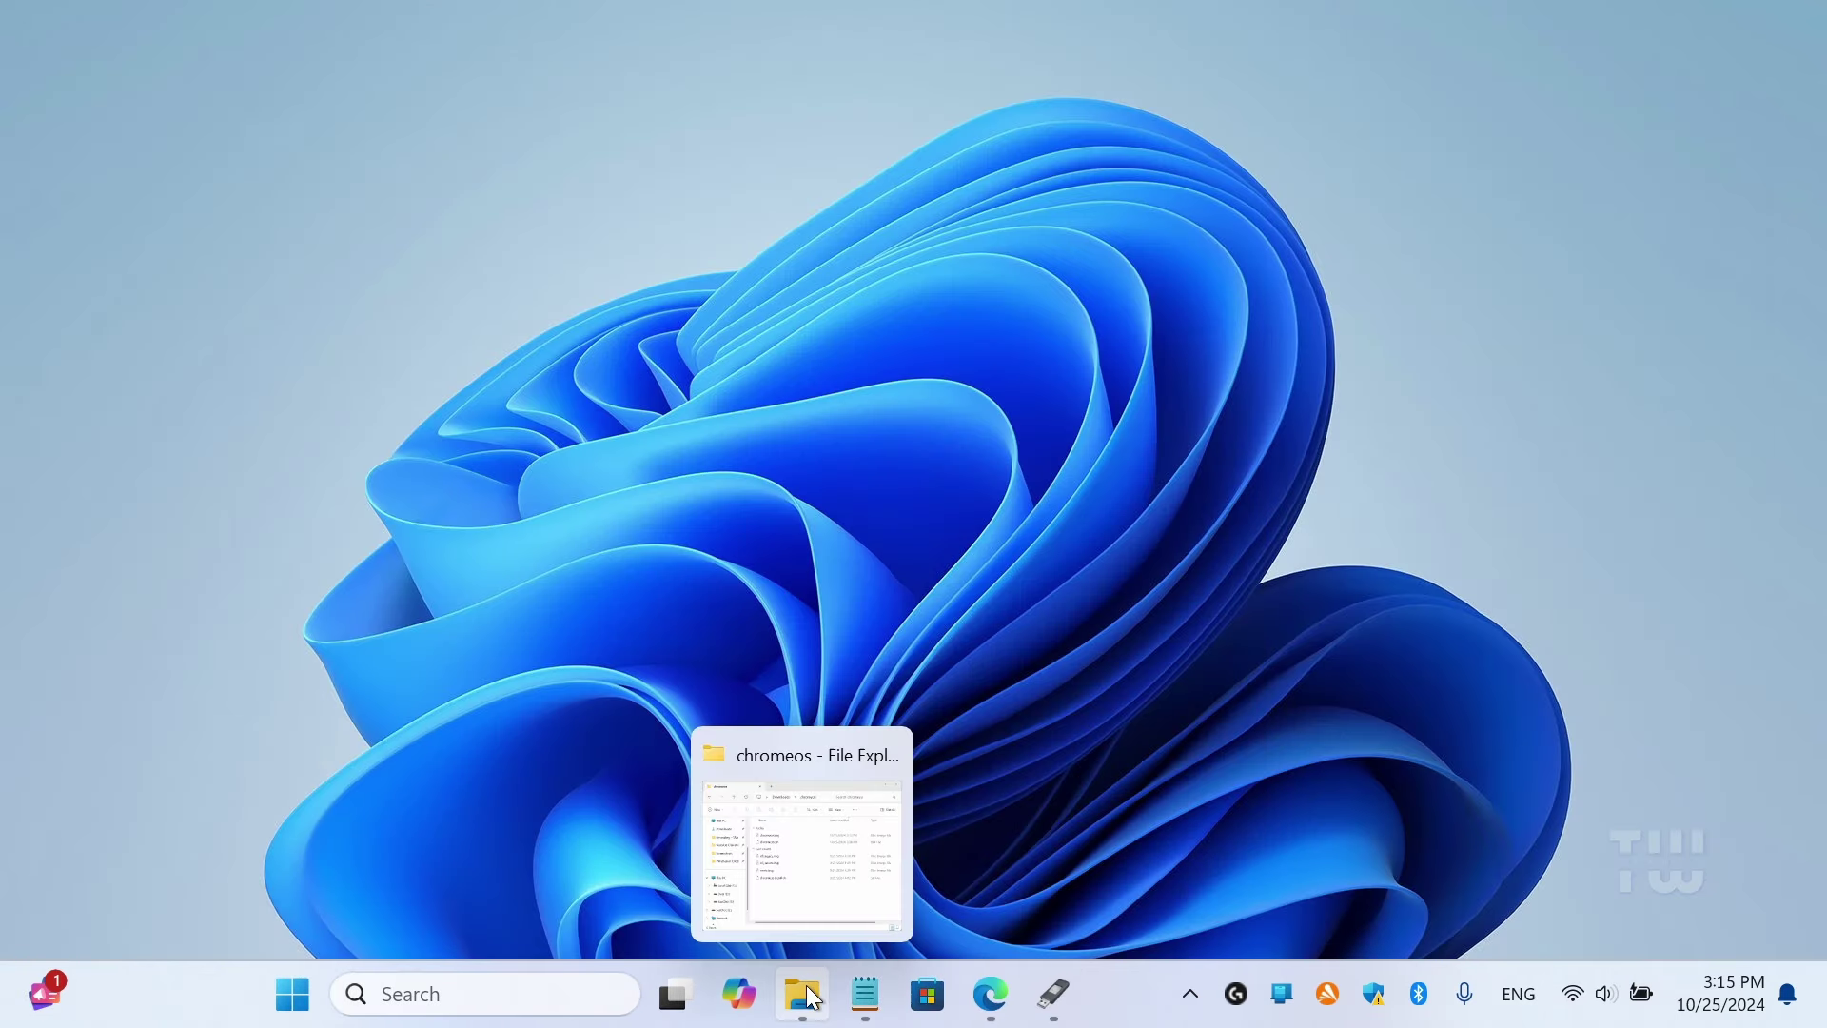
pyautogui.click(802, 995)
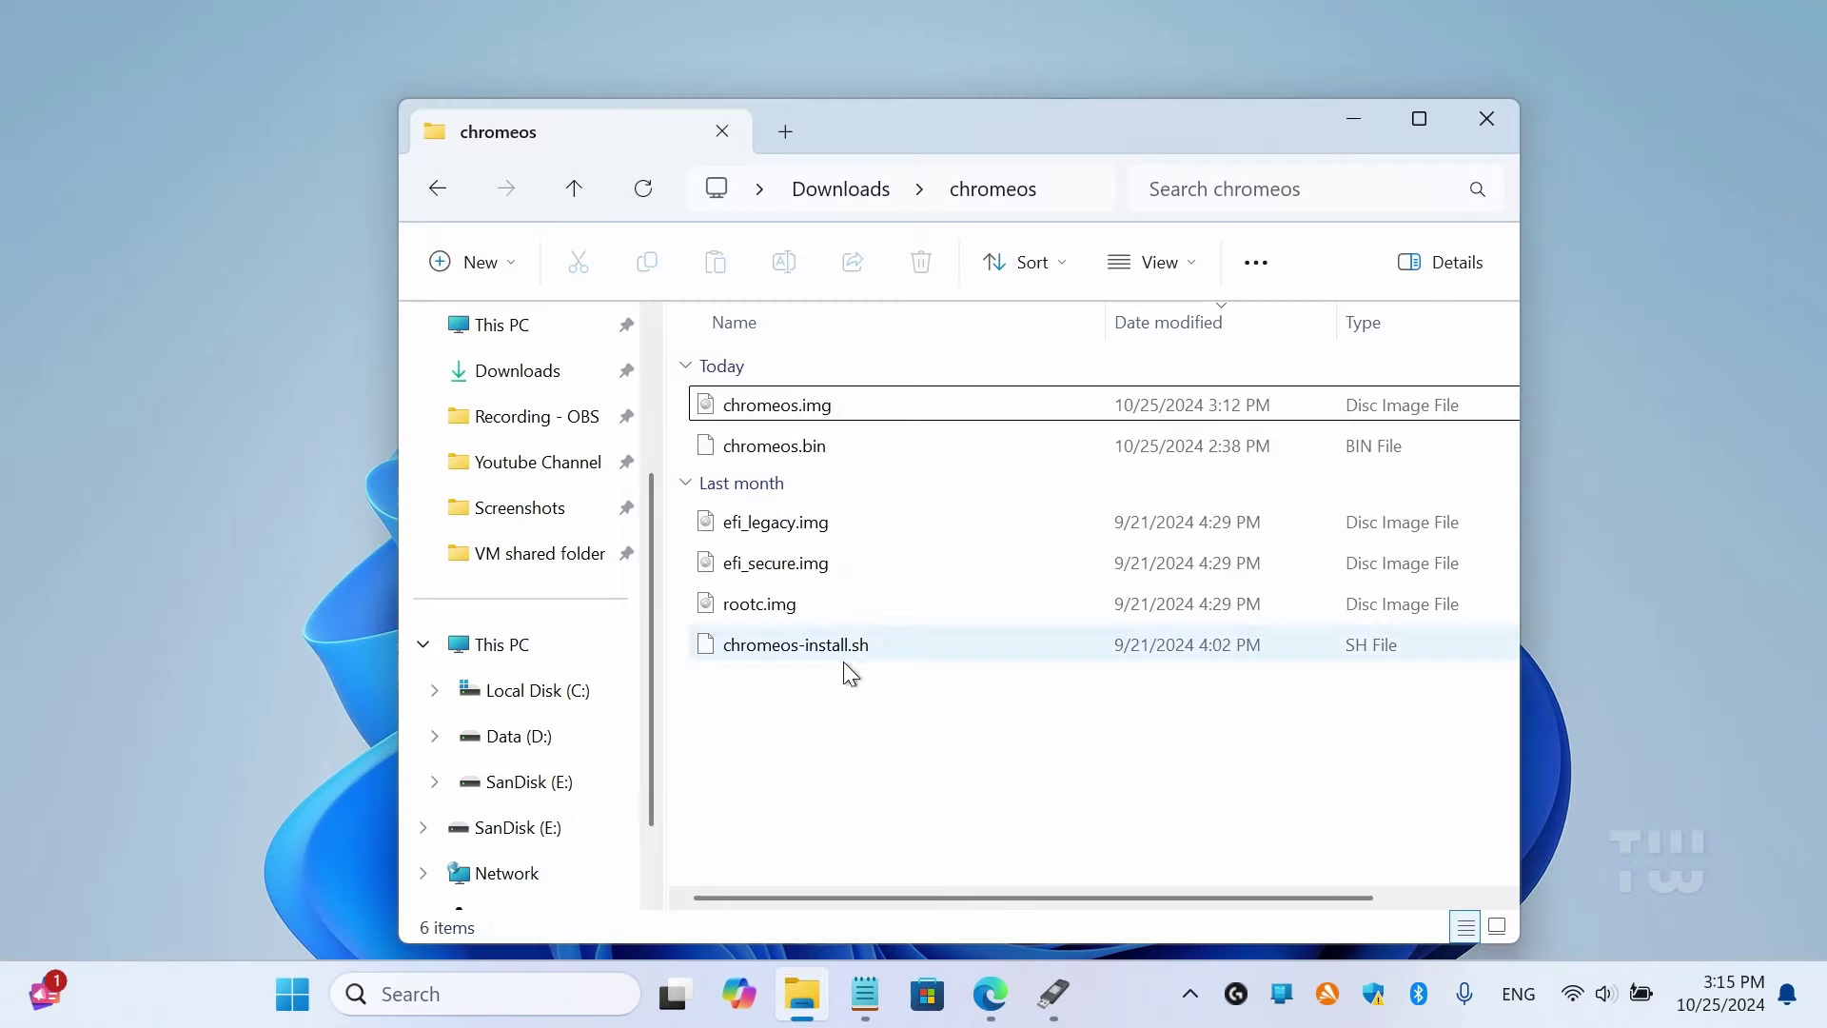
pyautogui.click(799, 407)
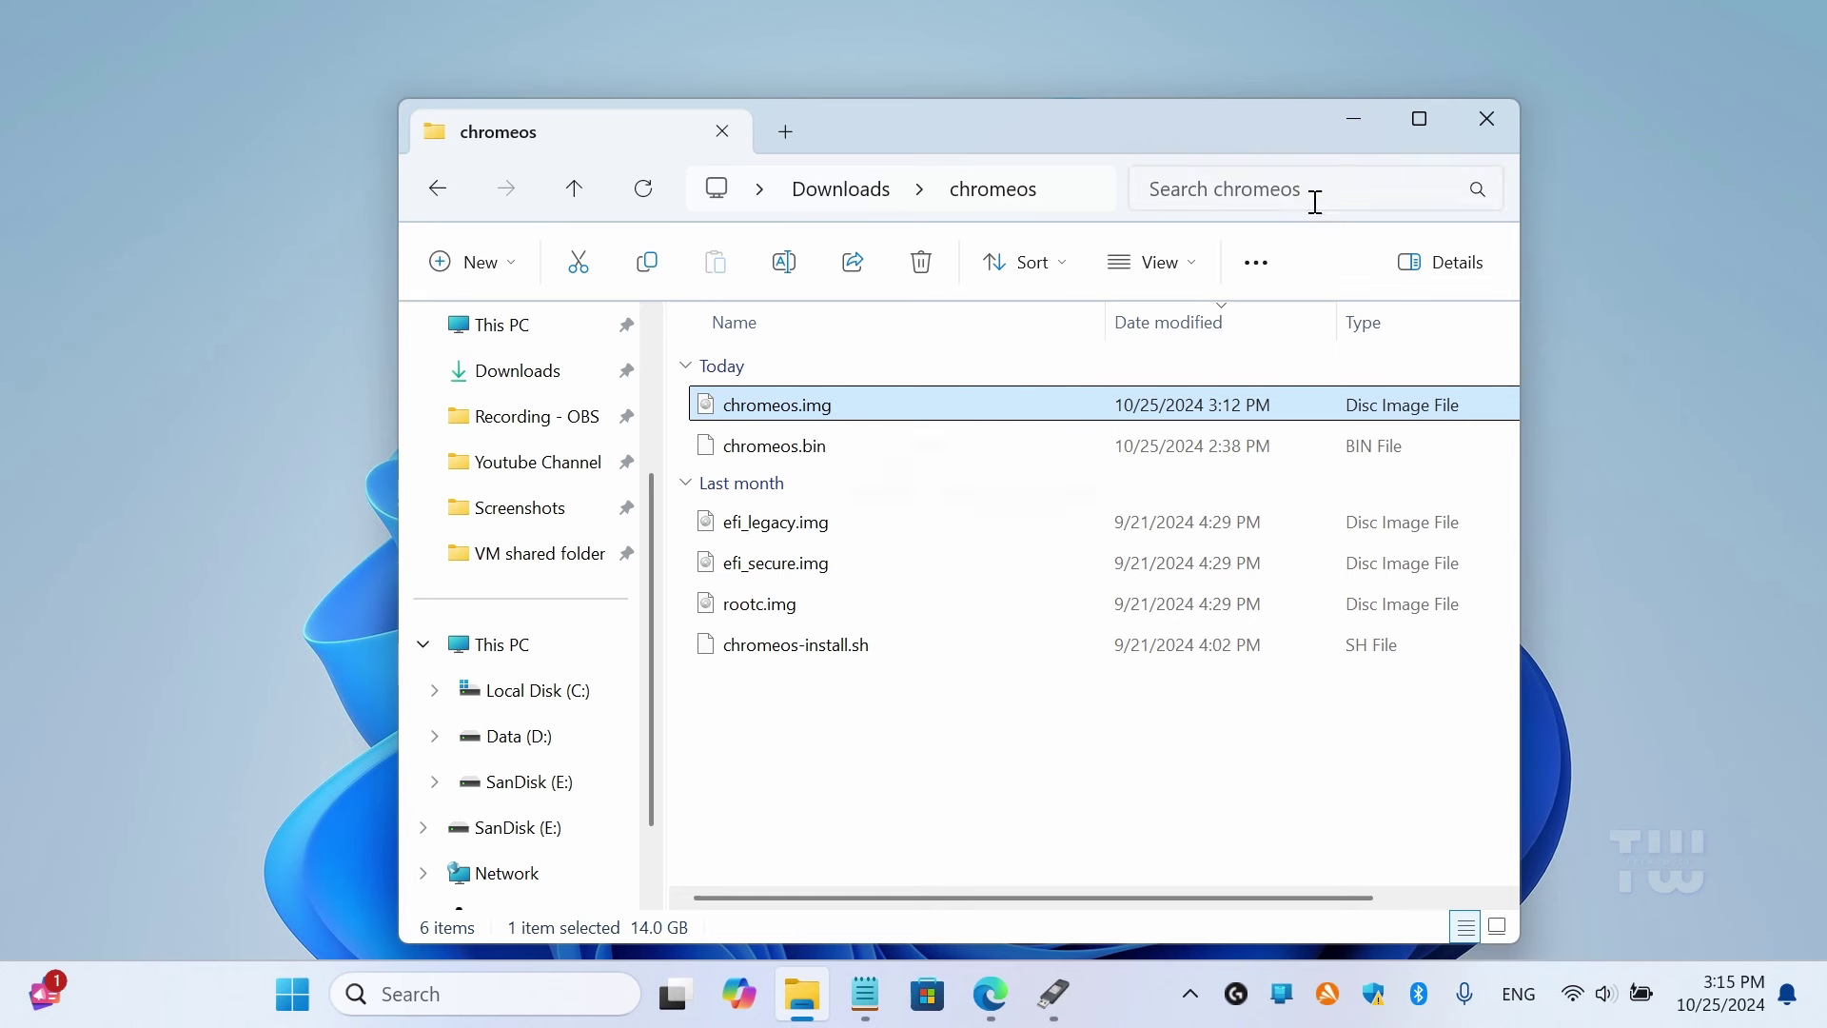
pyautogui.click(1359, 119)
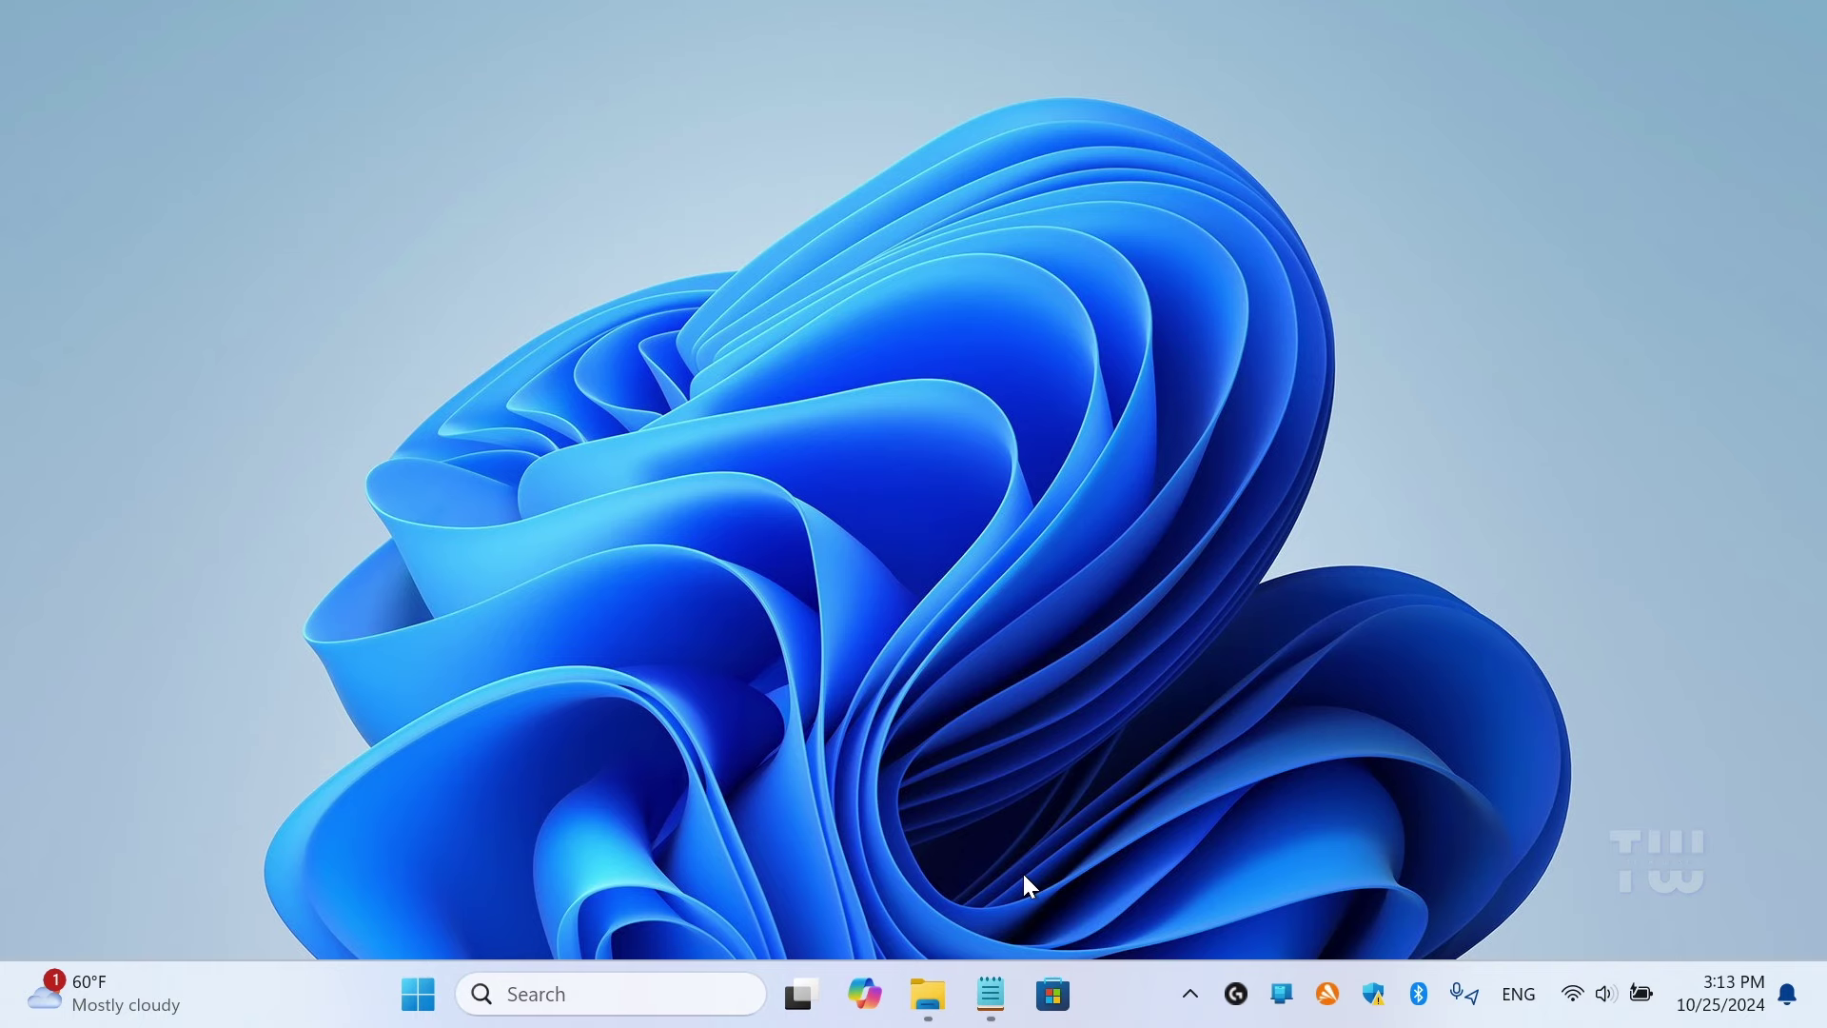
pyautogui.click(435, 993)
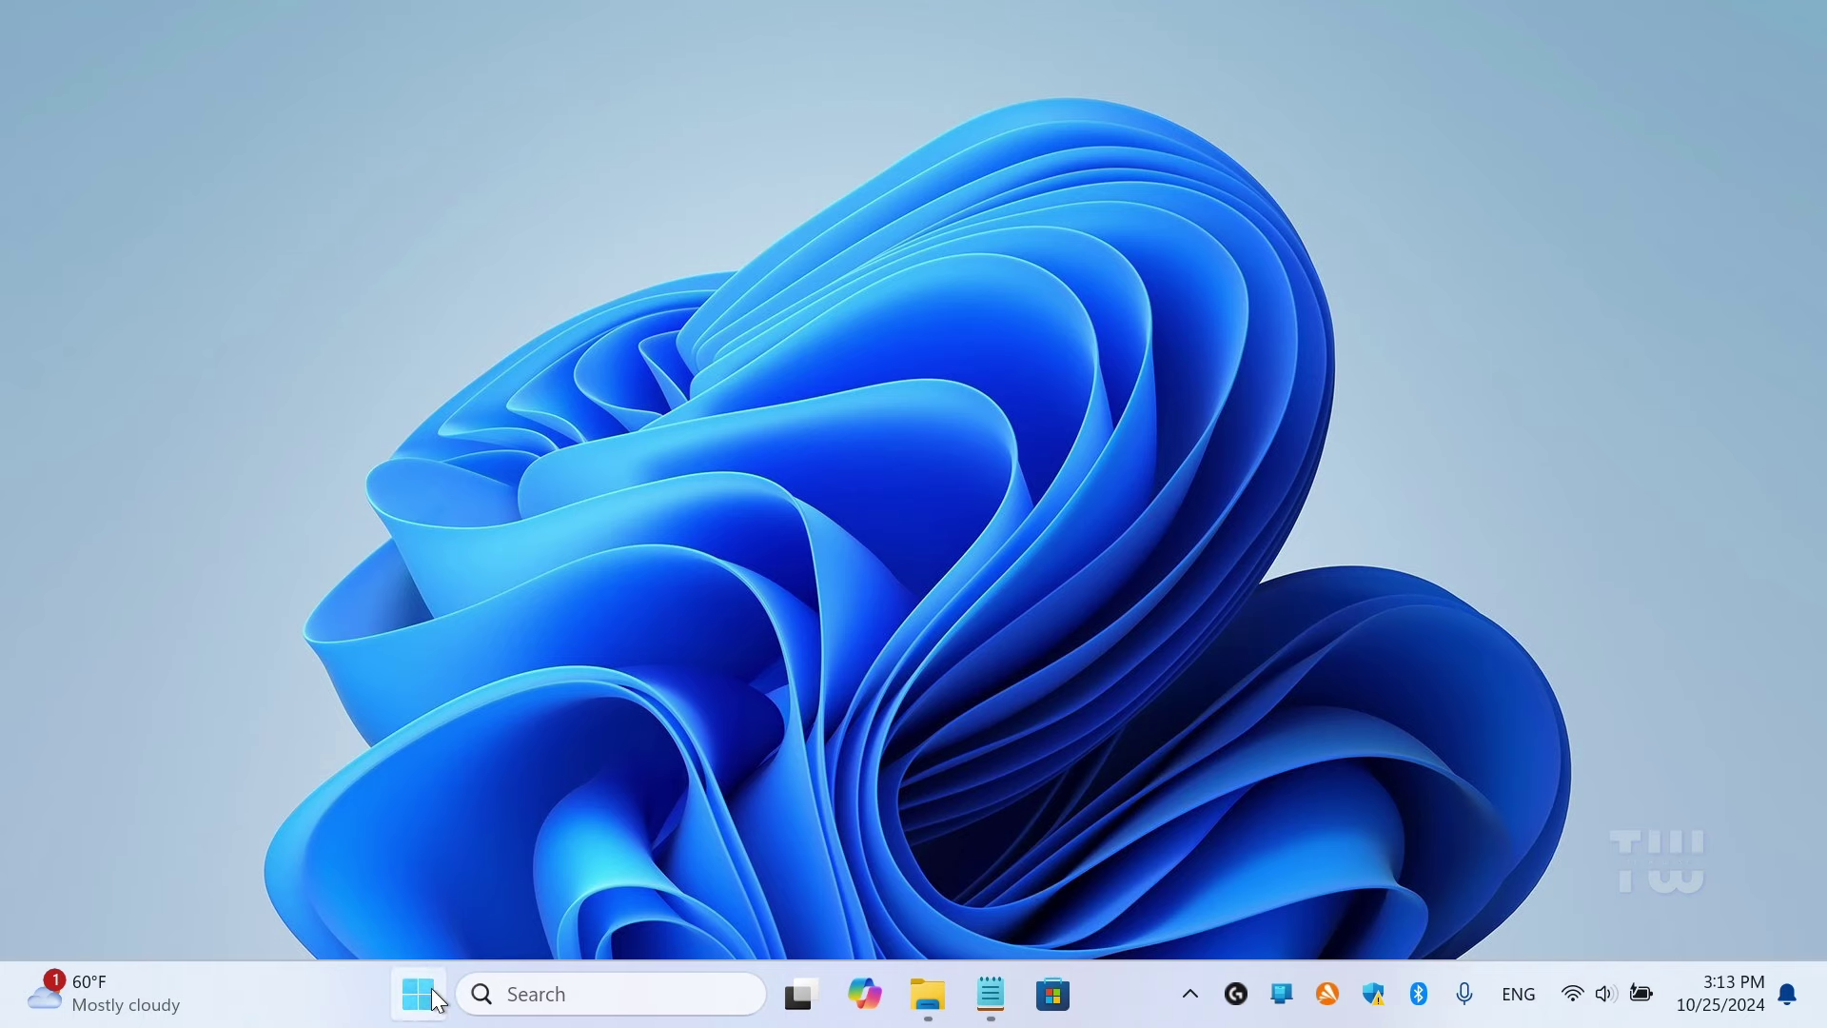
pyautogui.click(699, 457)
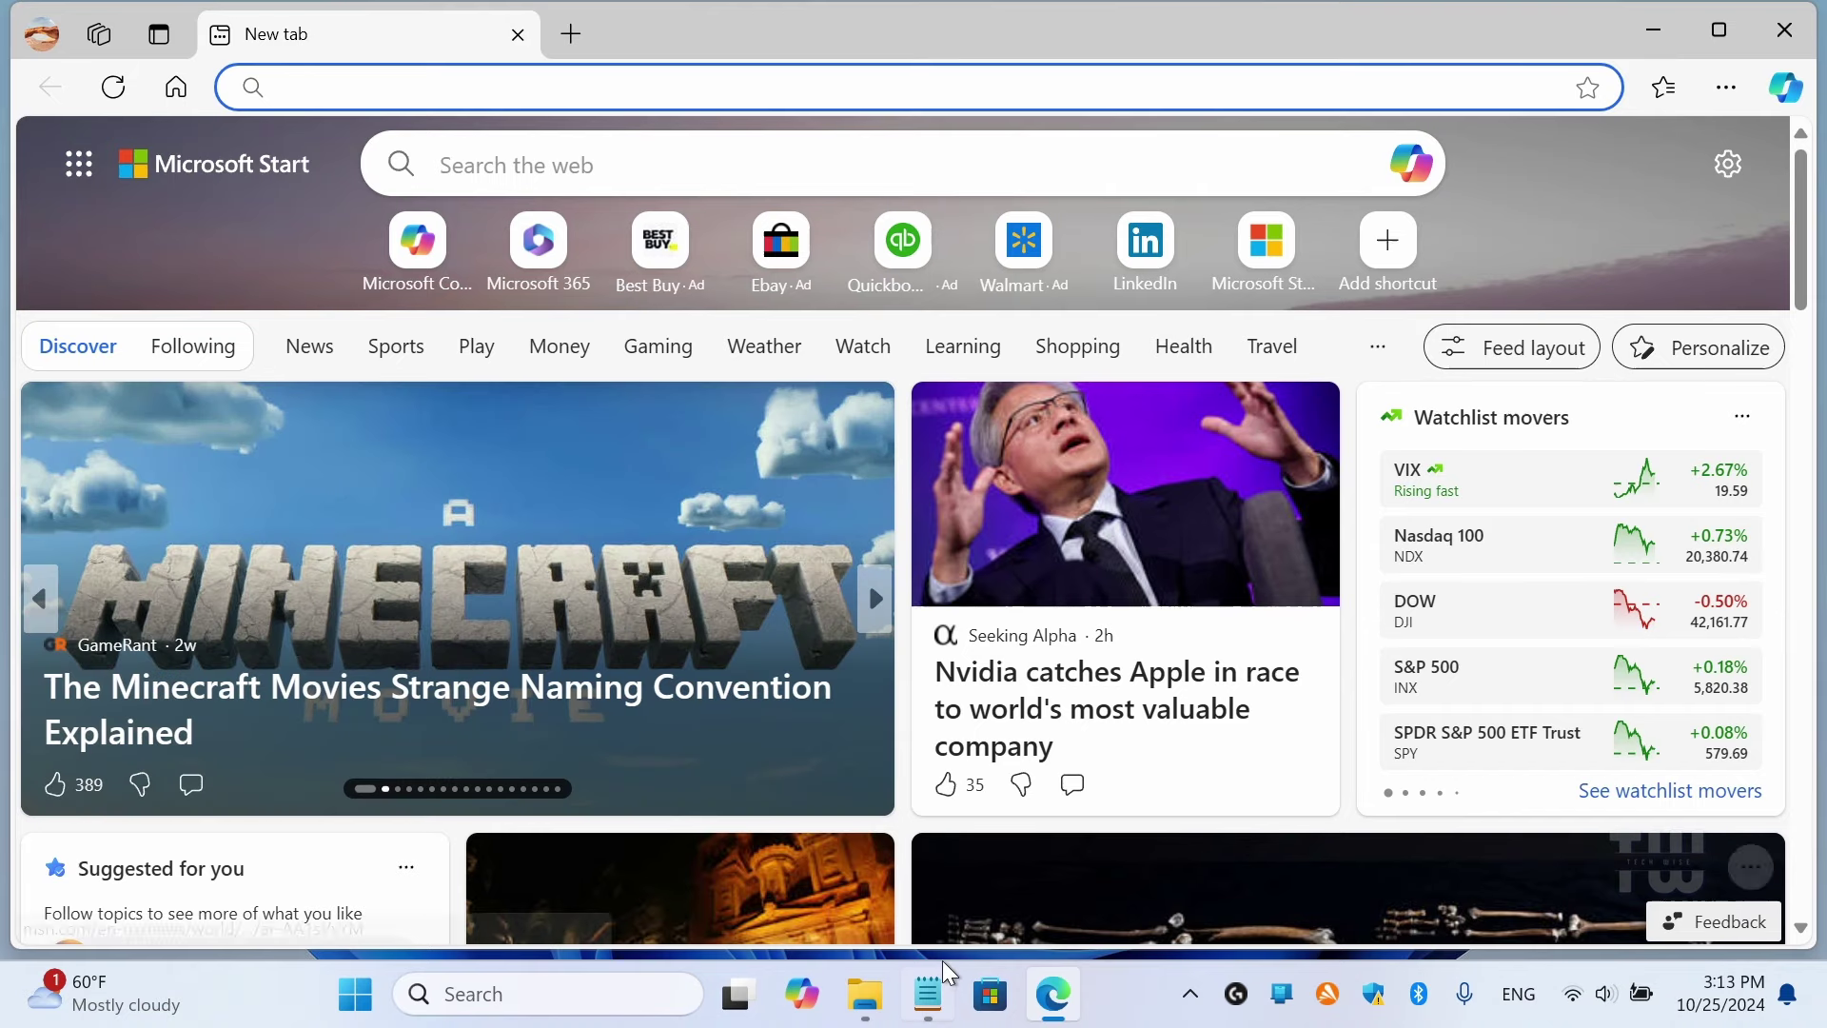
pyautogui.click(927, 995)
pyautogui.moveTo(1110, 388); pyautogui.dragTo(1338, 390)
pyautogui.hotkey('ctrl', 'c')
pyautogui.click(637, 89)
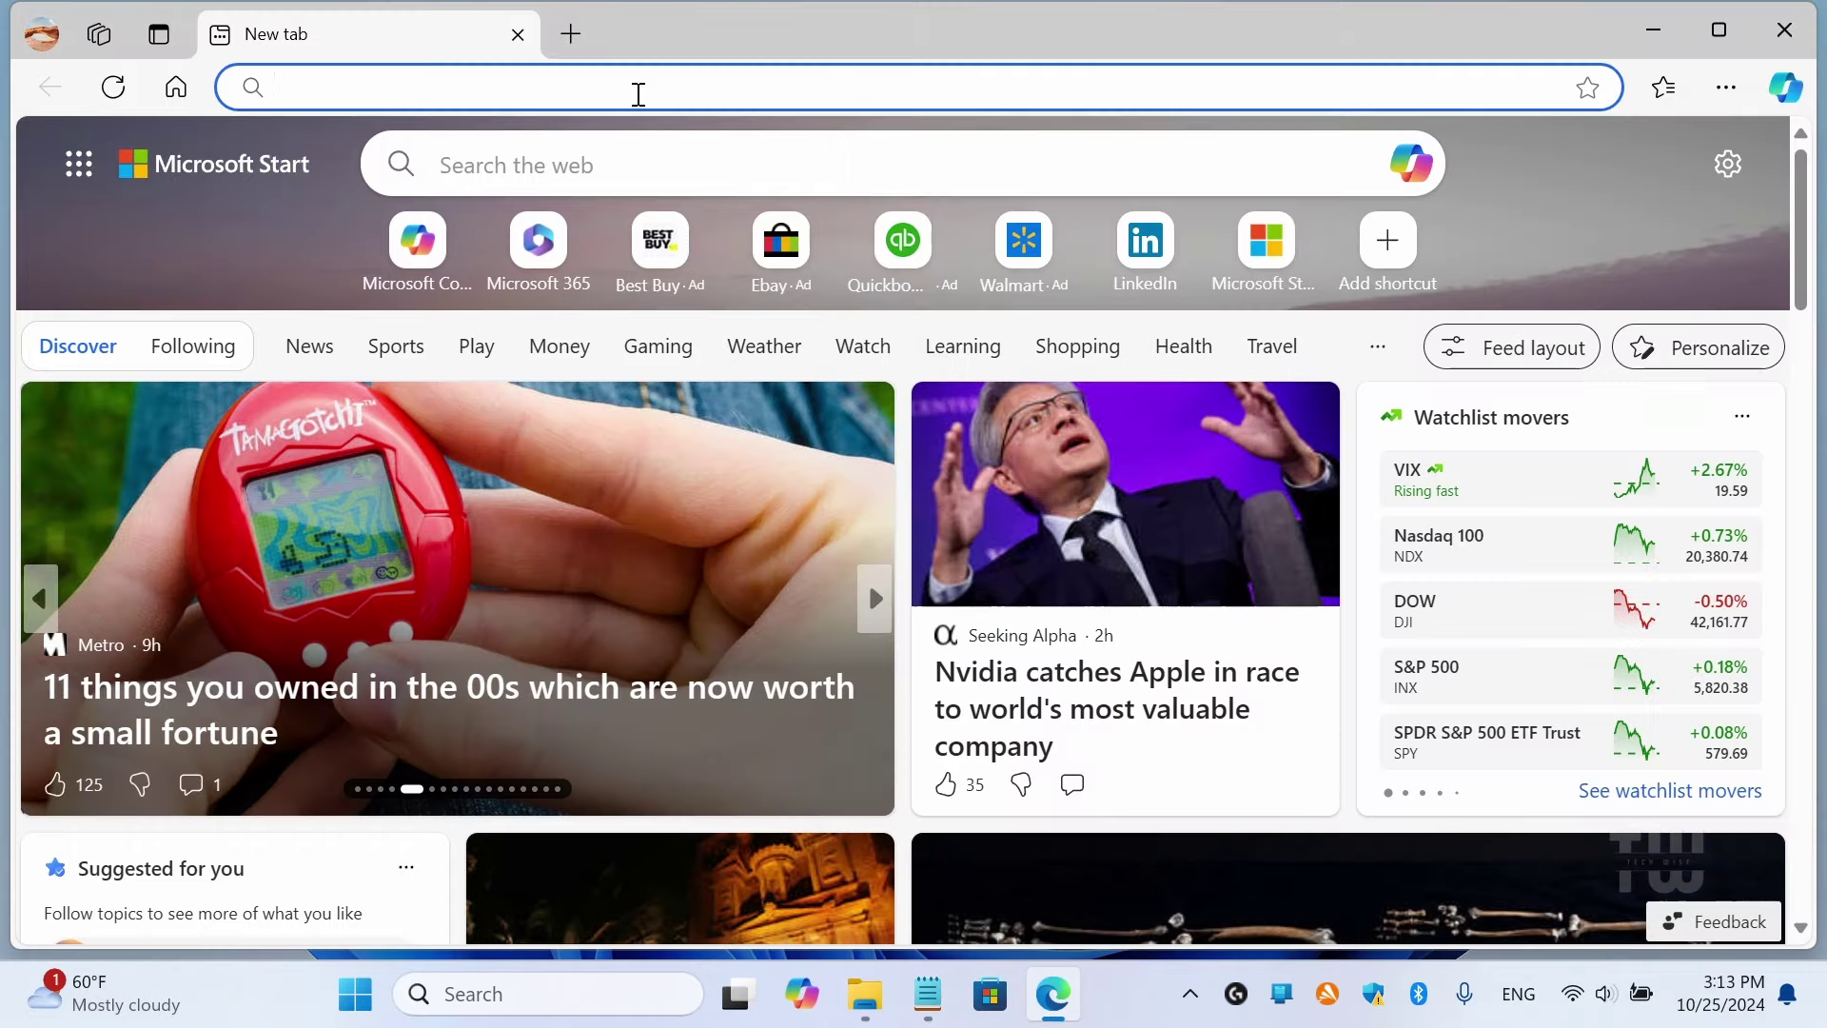
pyautogui.hotkey('ctrl', 'v')
pyautogui.press('Return')
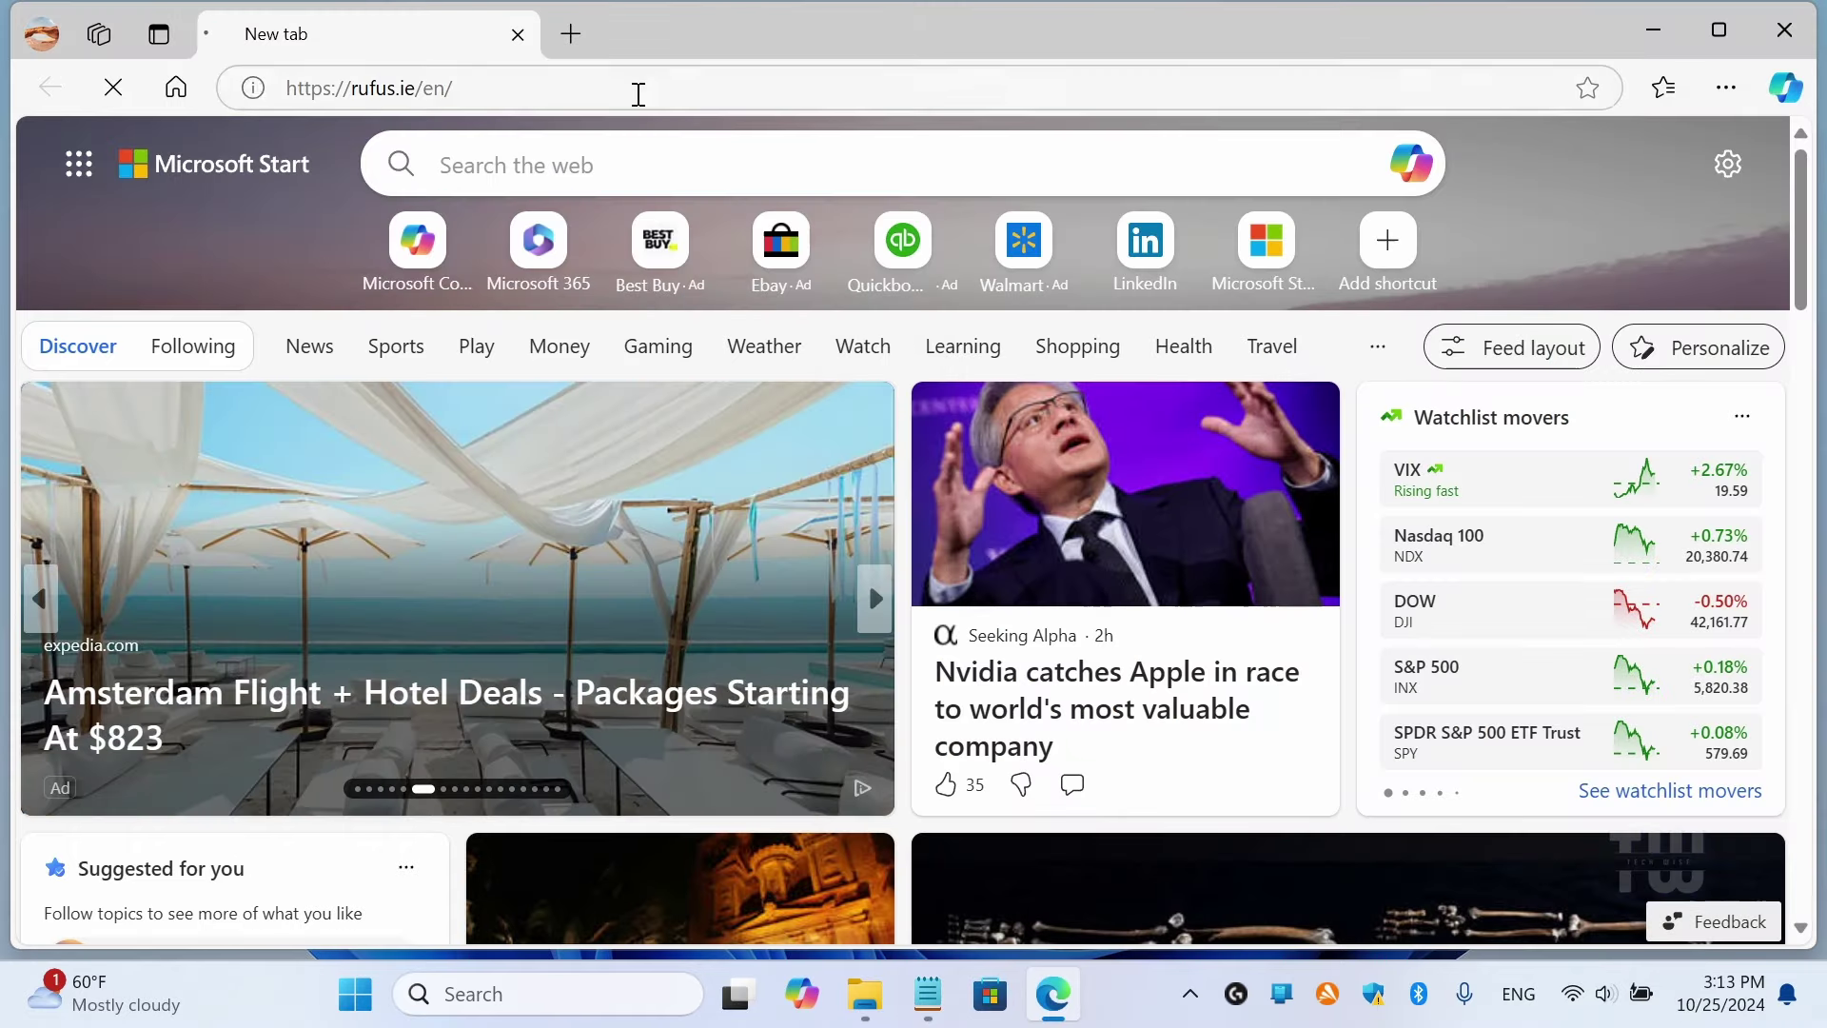
# Download the portable rufus-4.6p.exe, show it in its folder, and minimize Edge.
pyautogui.scroll(-10, 1108, 325)
pyautogui.scroll(-10, 1108, 325)
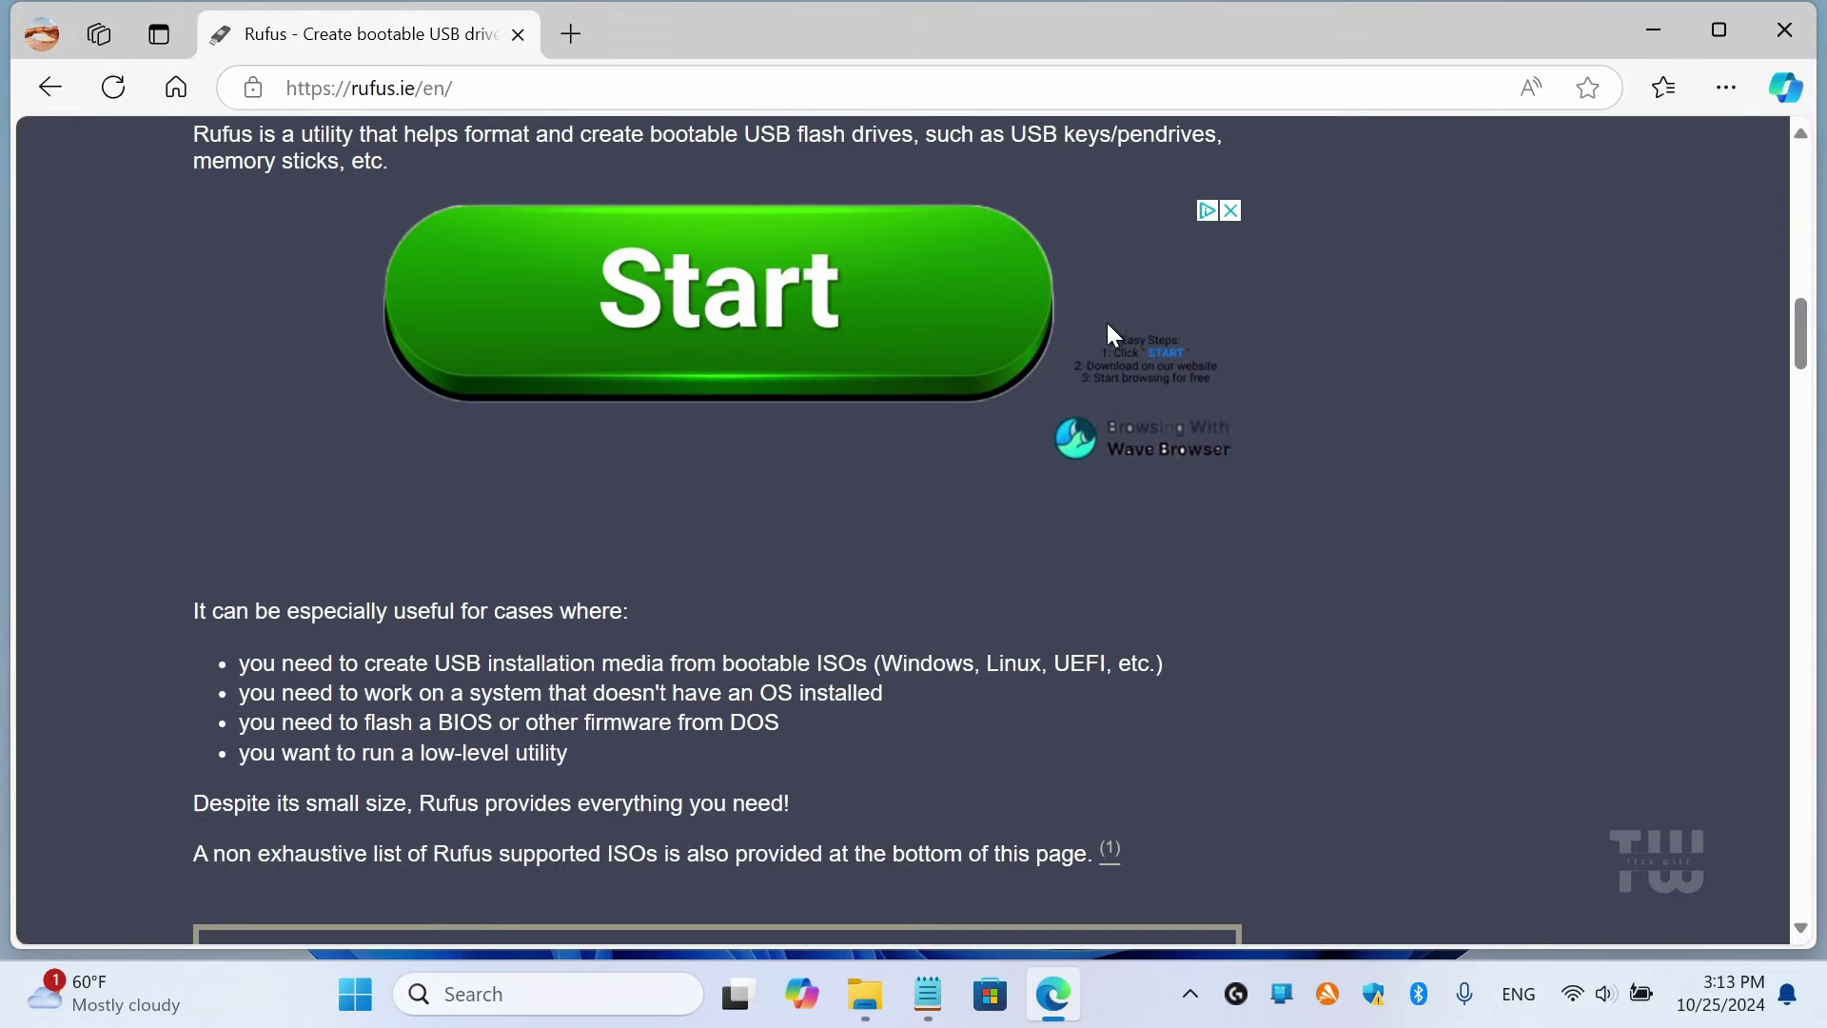
pyautogui.click(329, 641)
pyautogui.click(1226, 366)
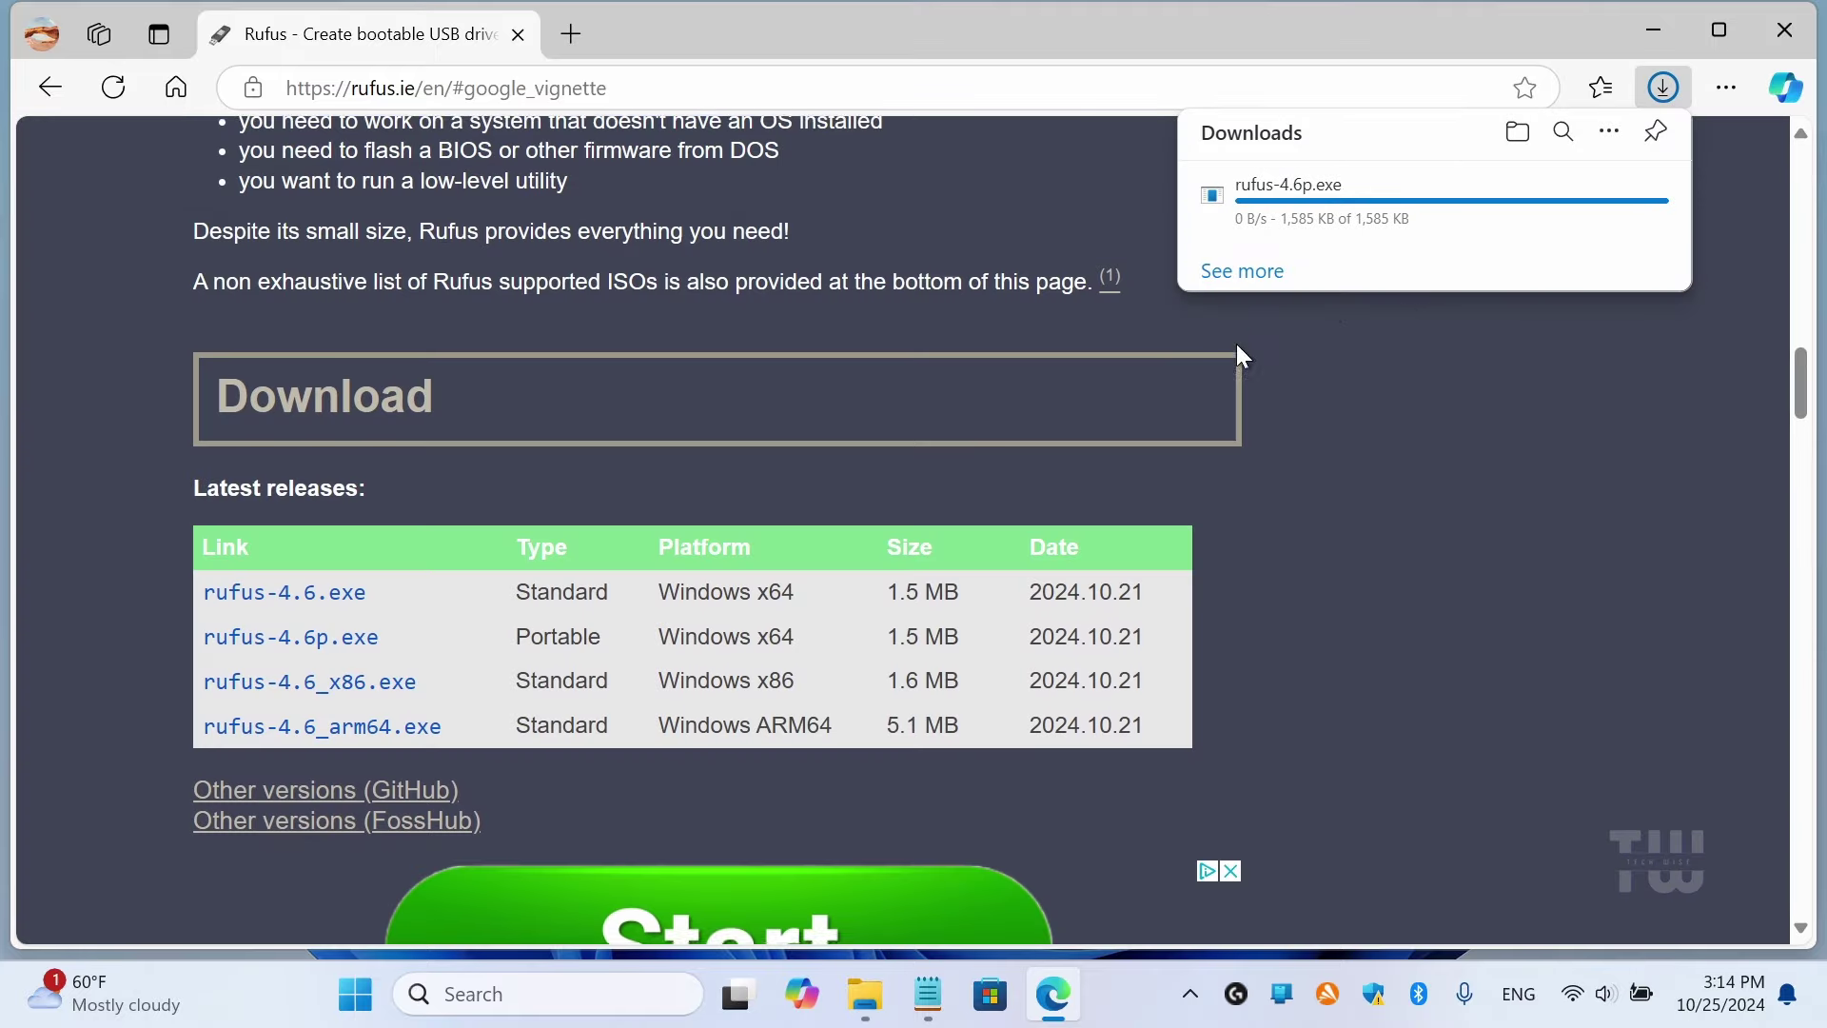
pyautogui.click(1565, 194)
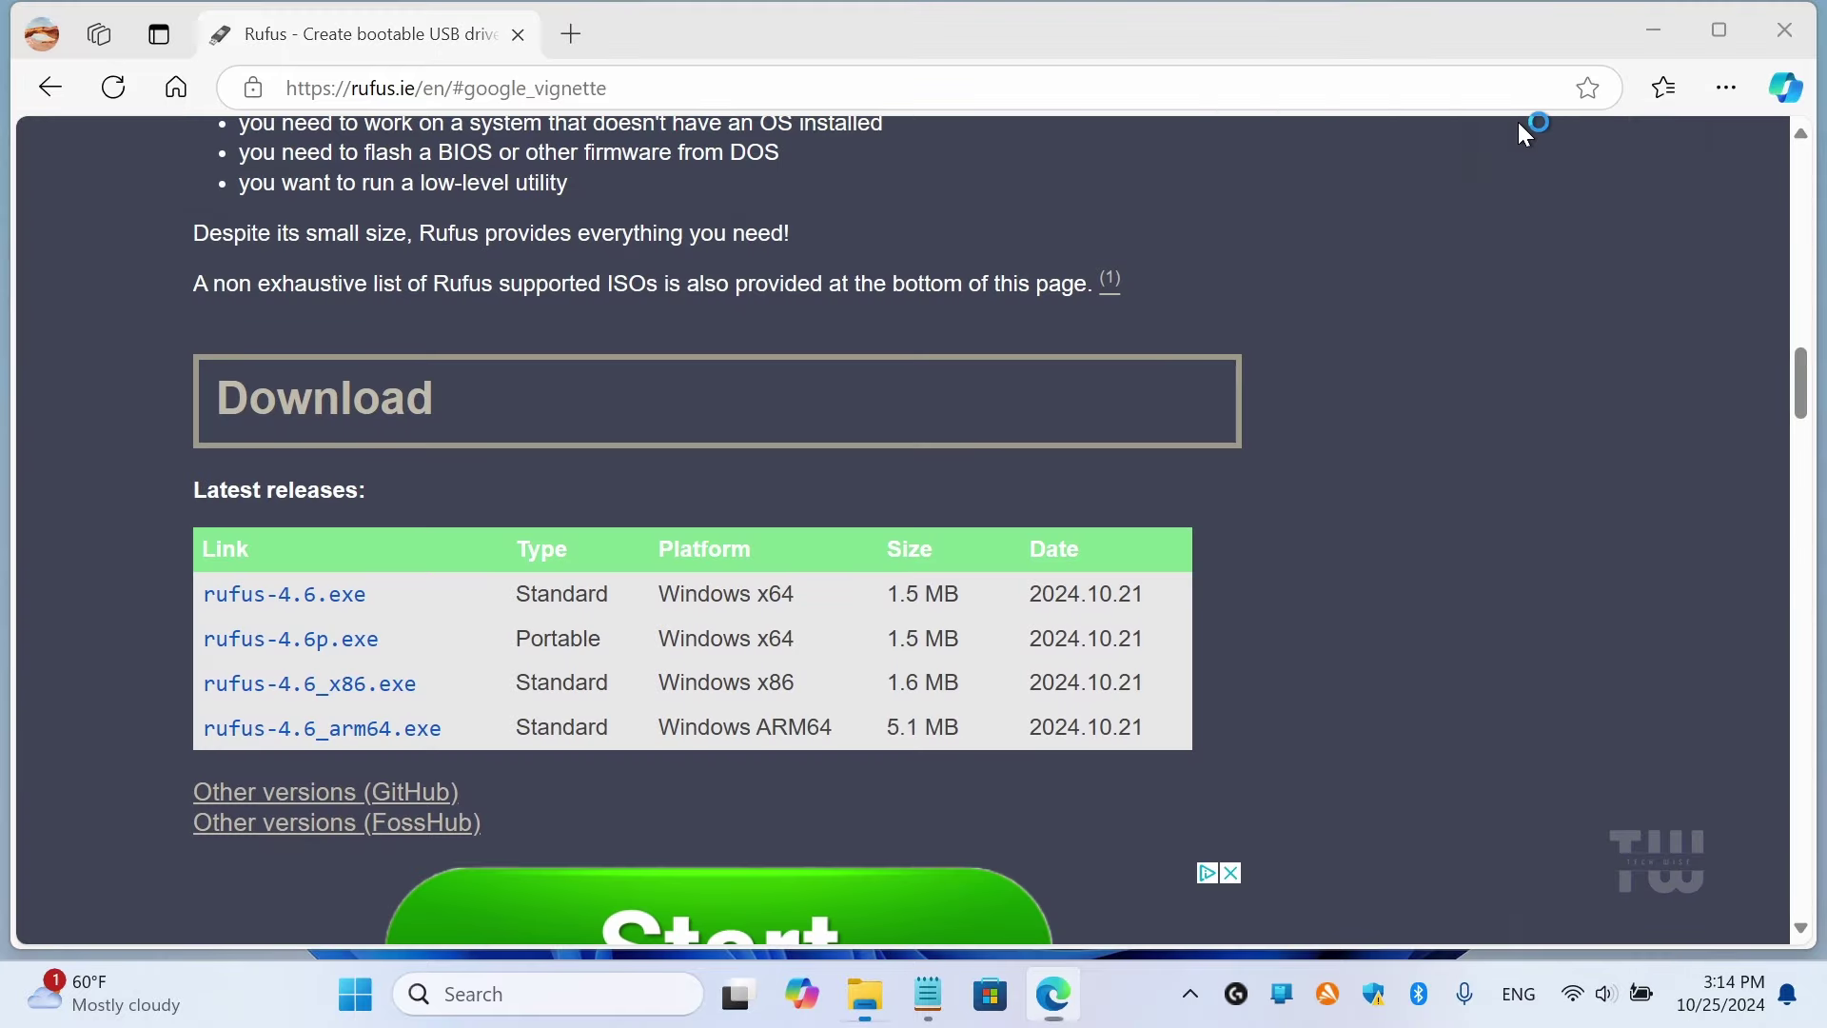
pyautogui.click(1654, 32)
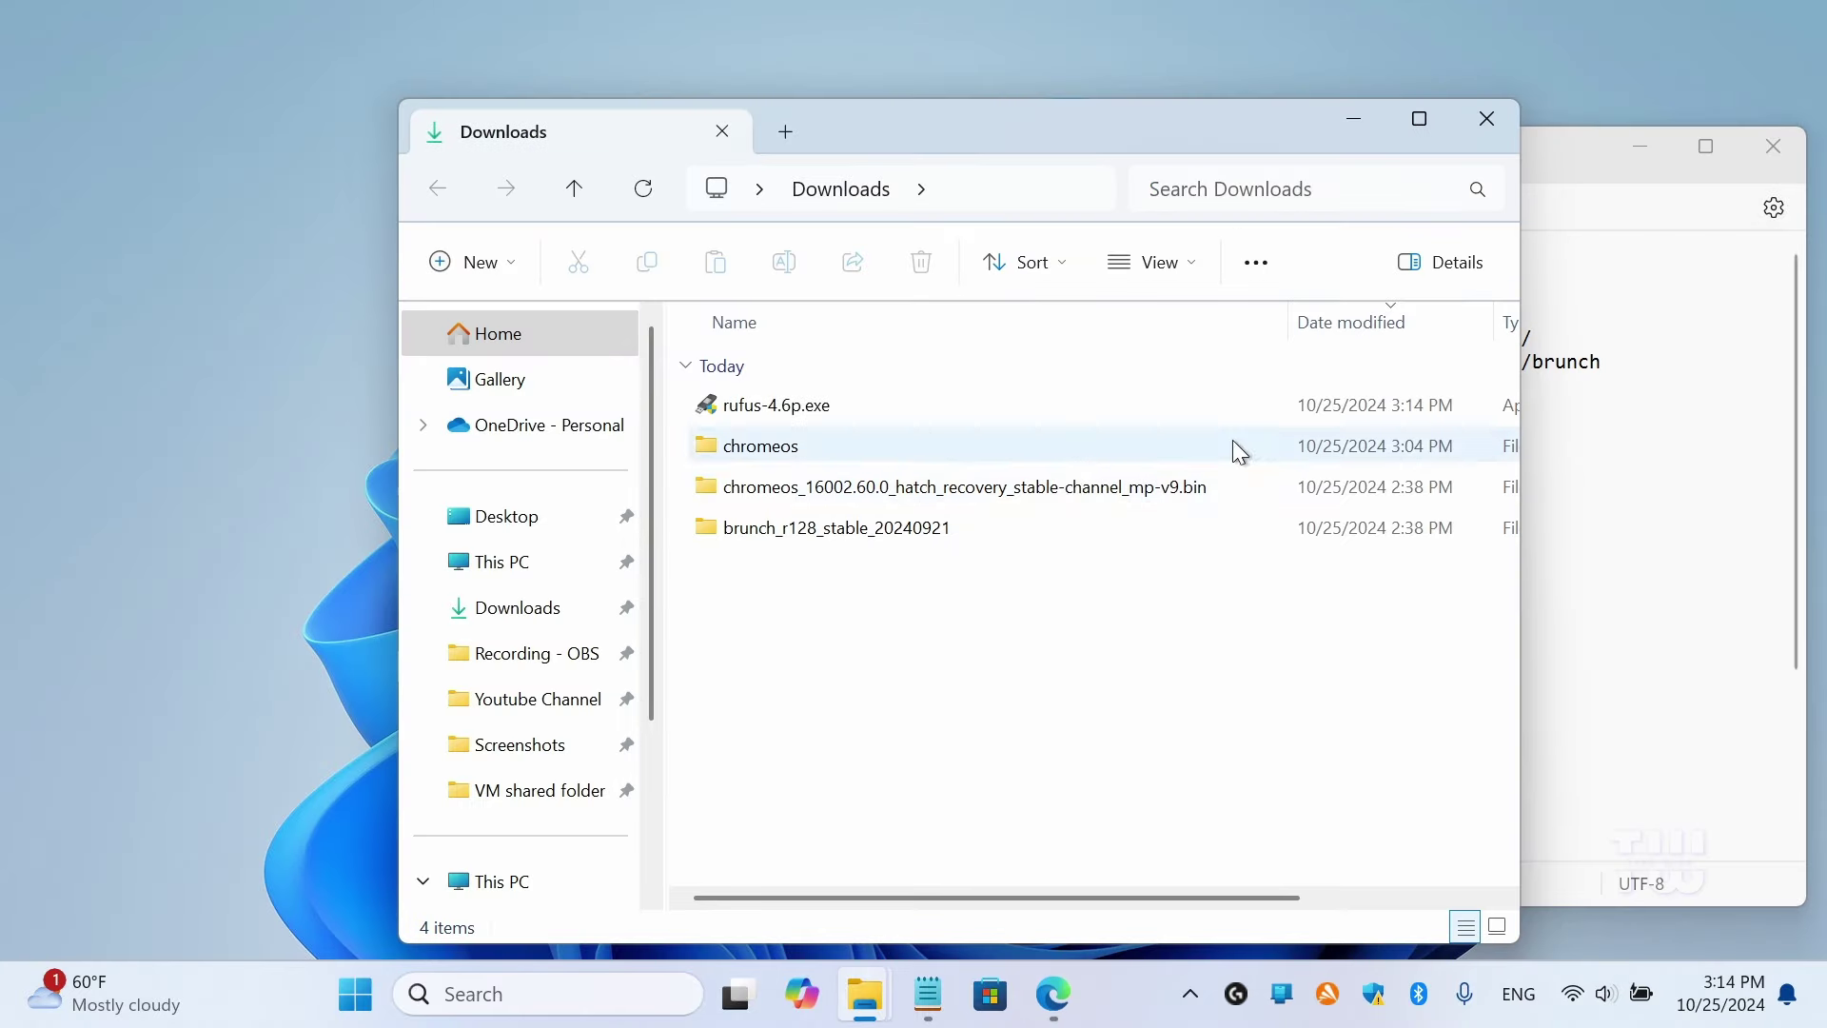
# Launch rufus-4.6p.exe and select Downloads\chromeos\chromeos.img as the boot image.
pyautogui.click(860, 407)
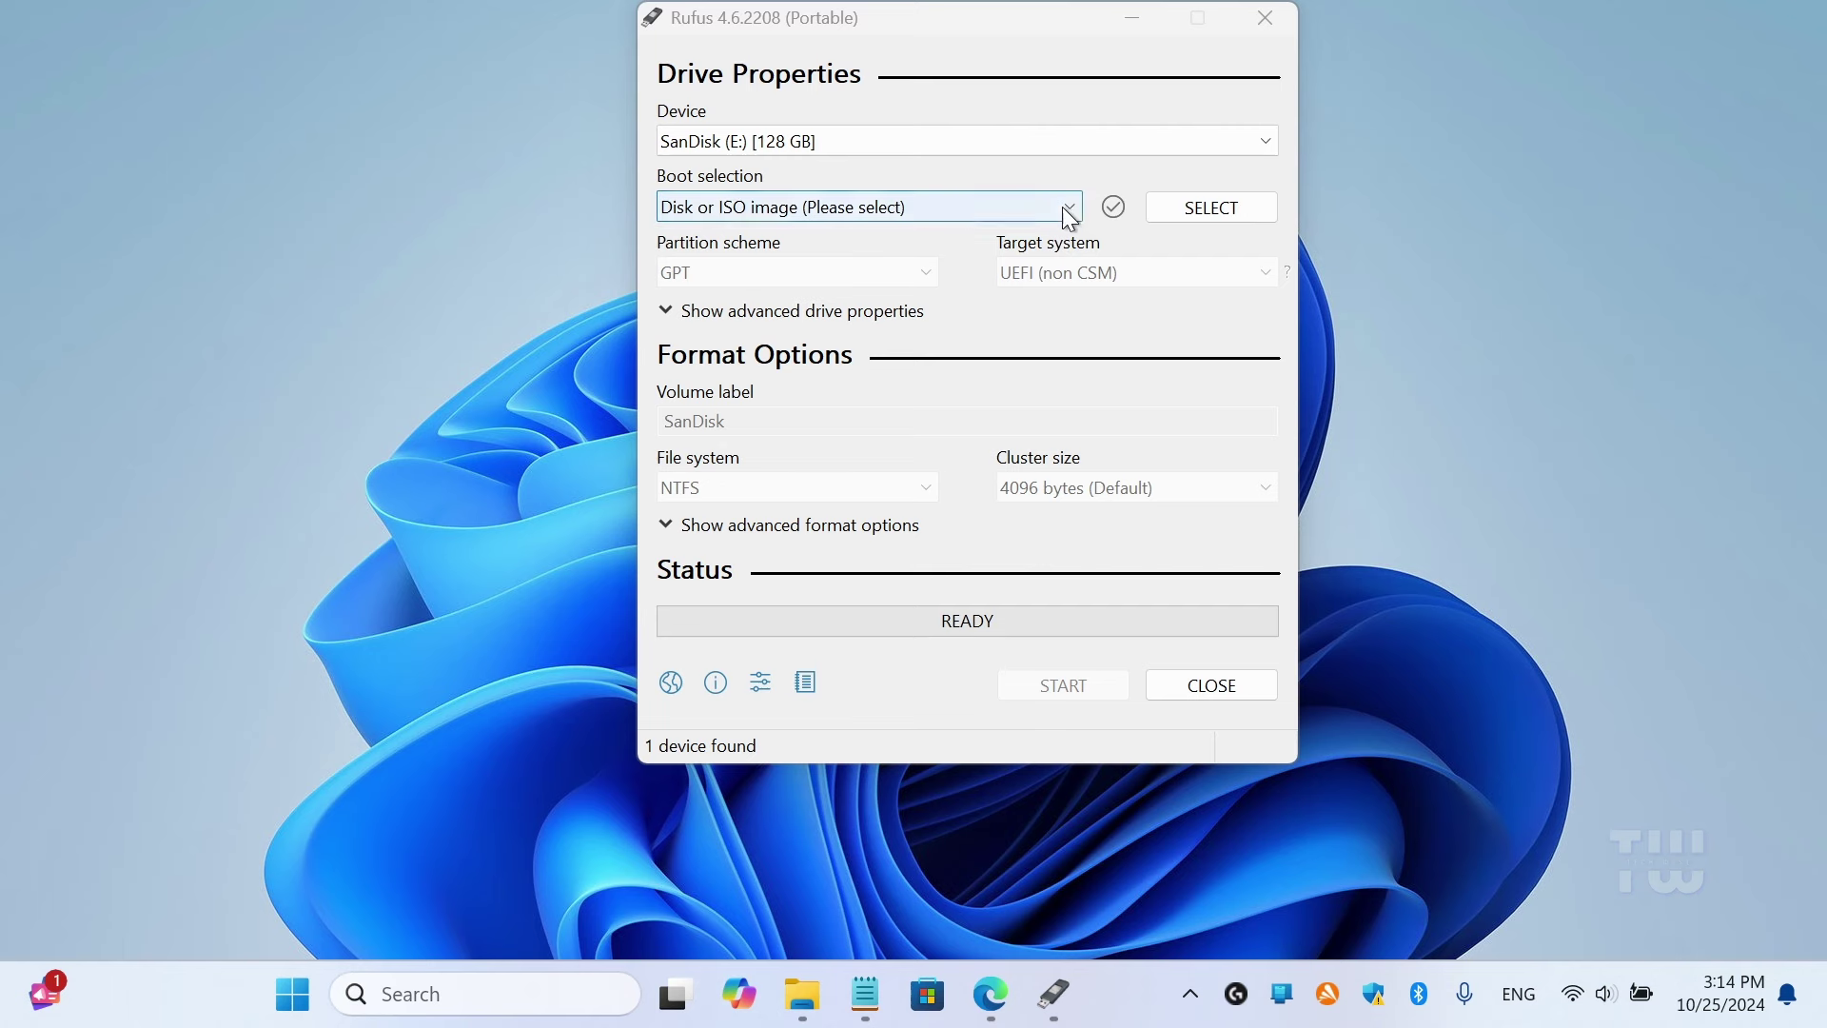
pyautogui.click(1196, 215)
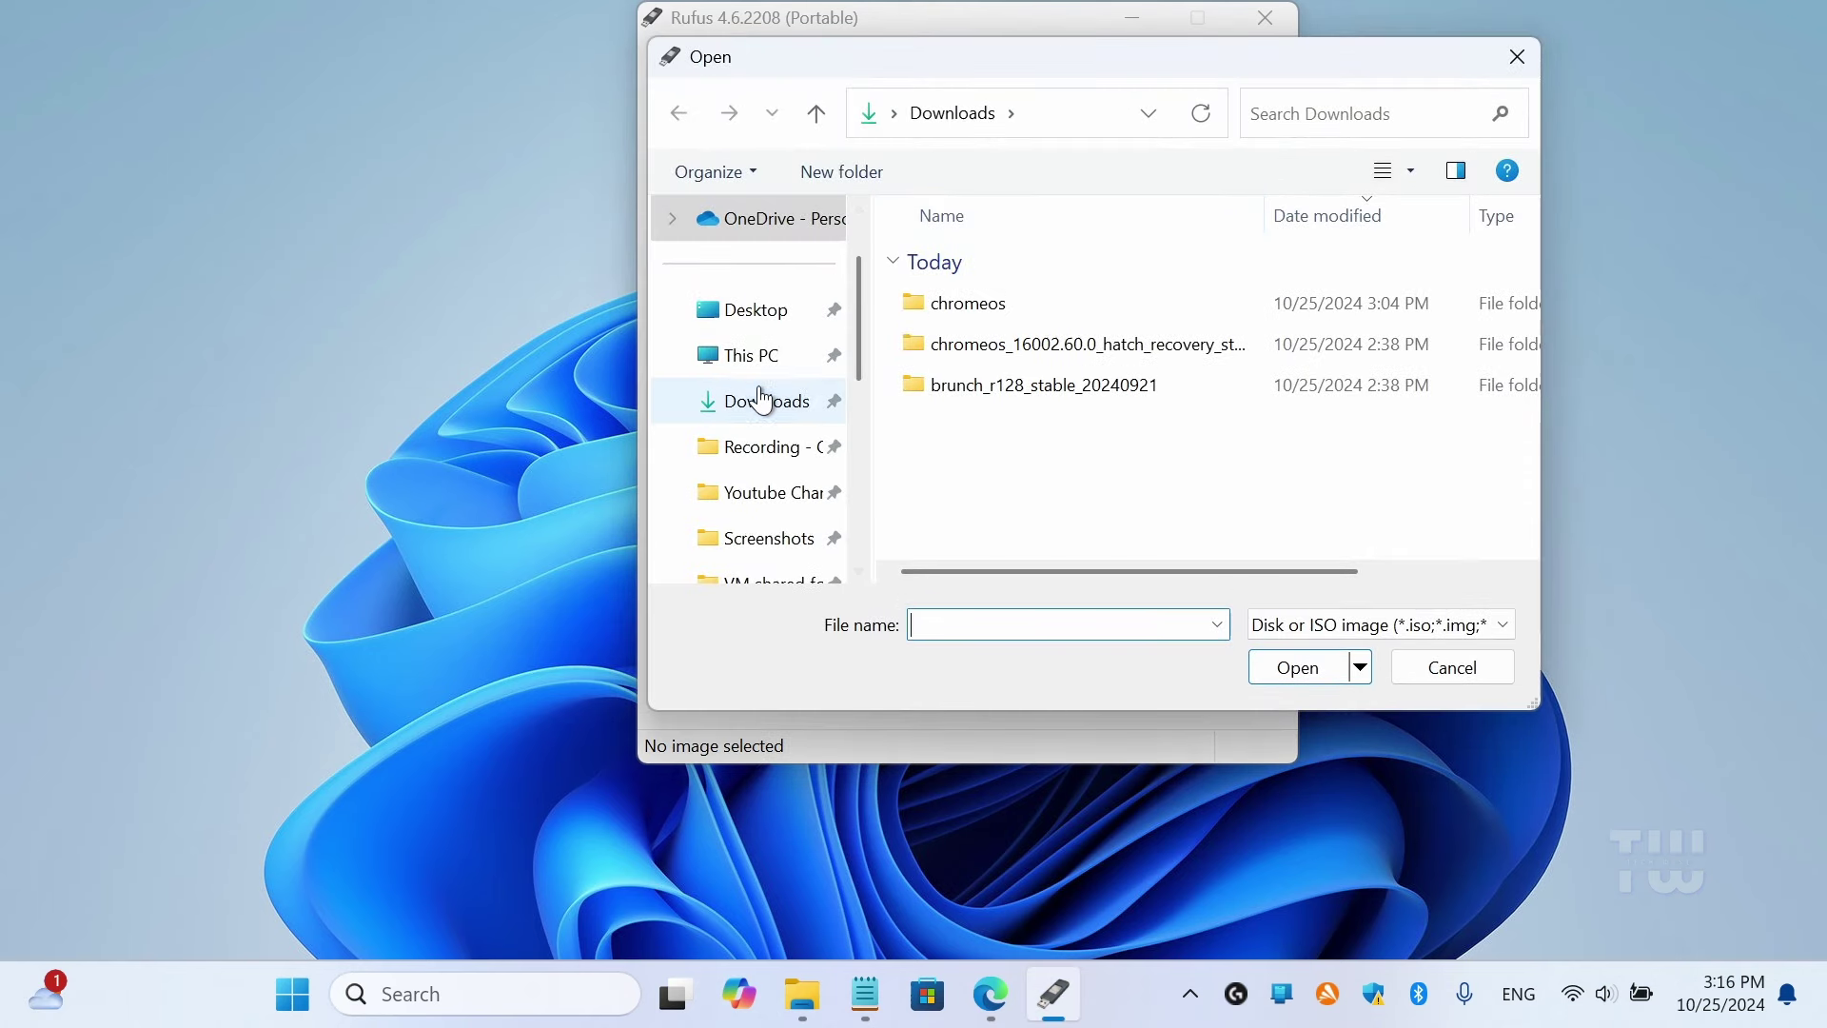
pyautogui.click(761, 400)
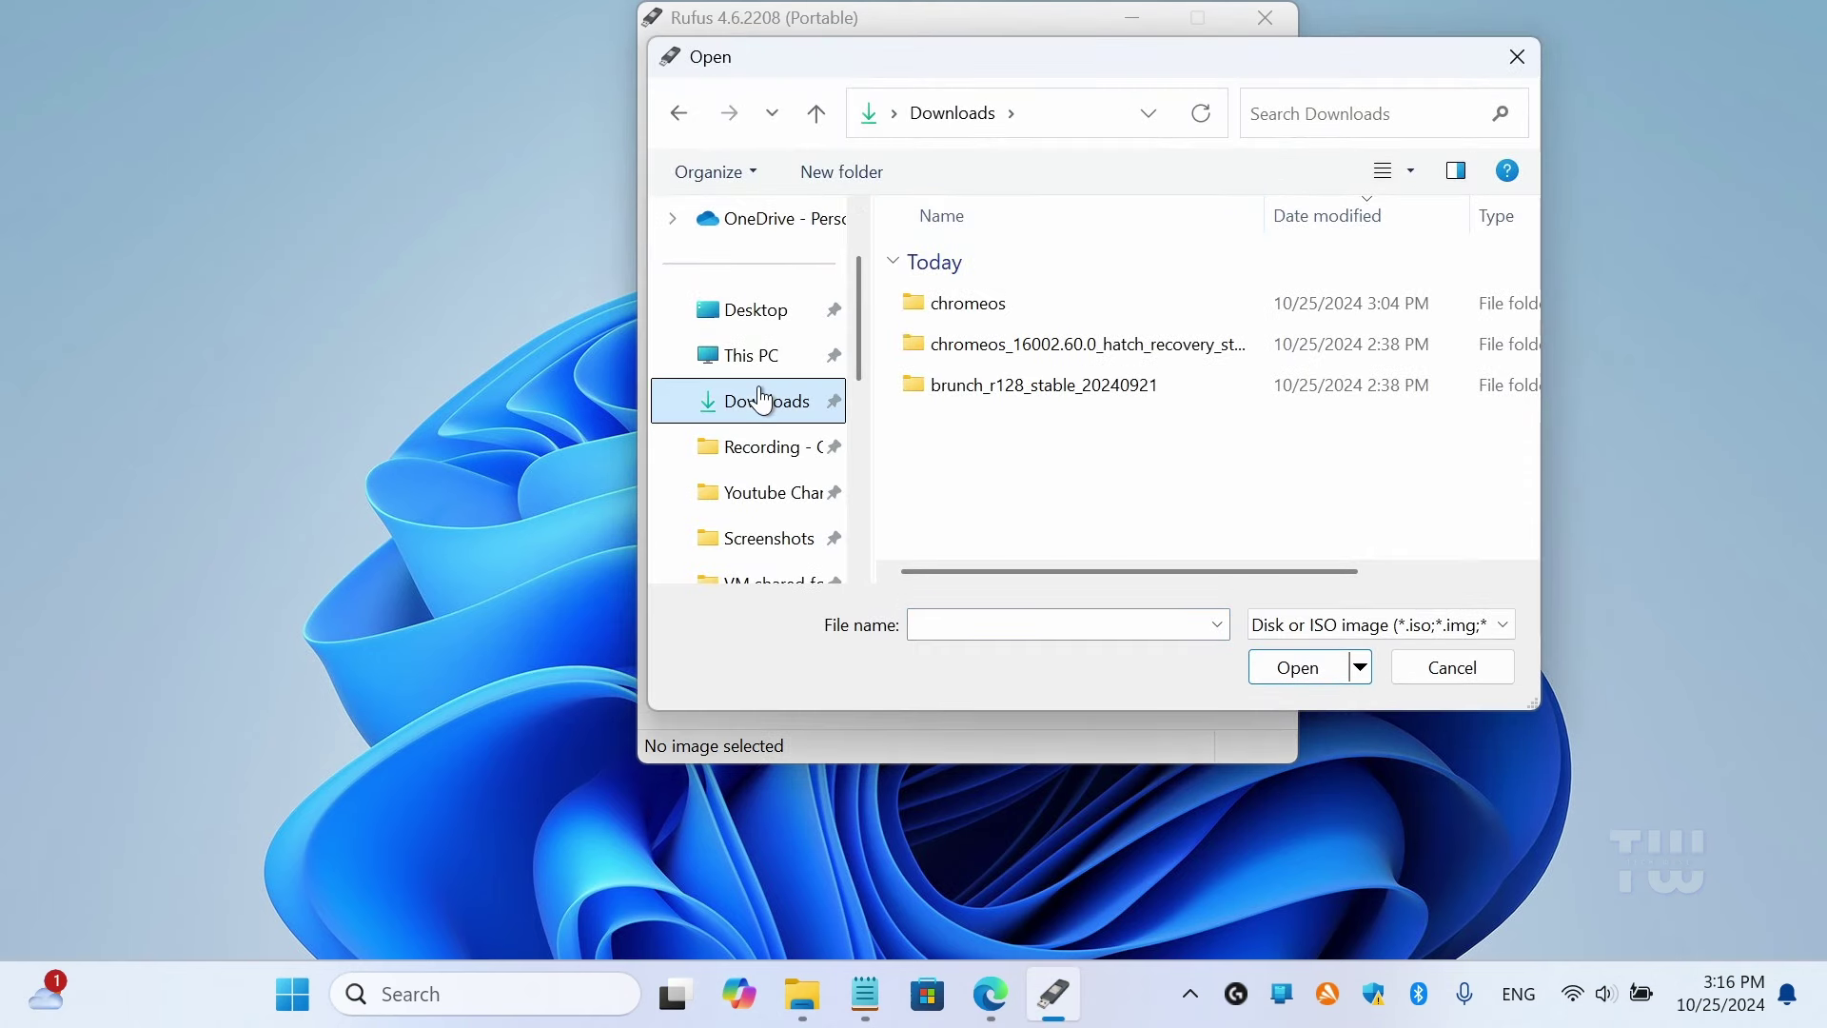
pyautogui.doubleClick(967, 306)
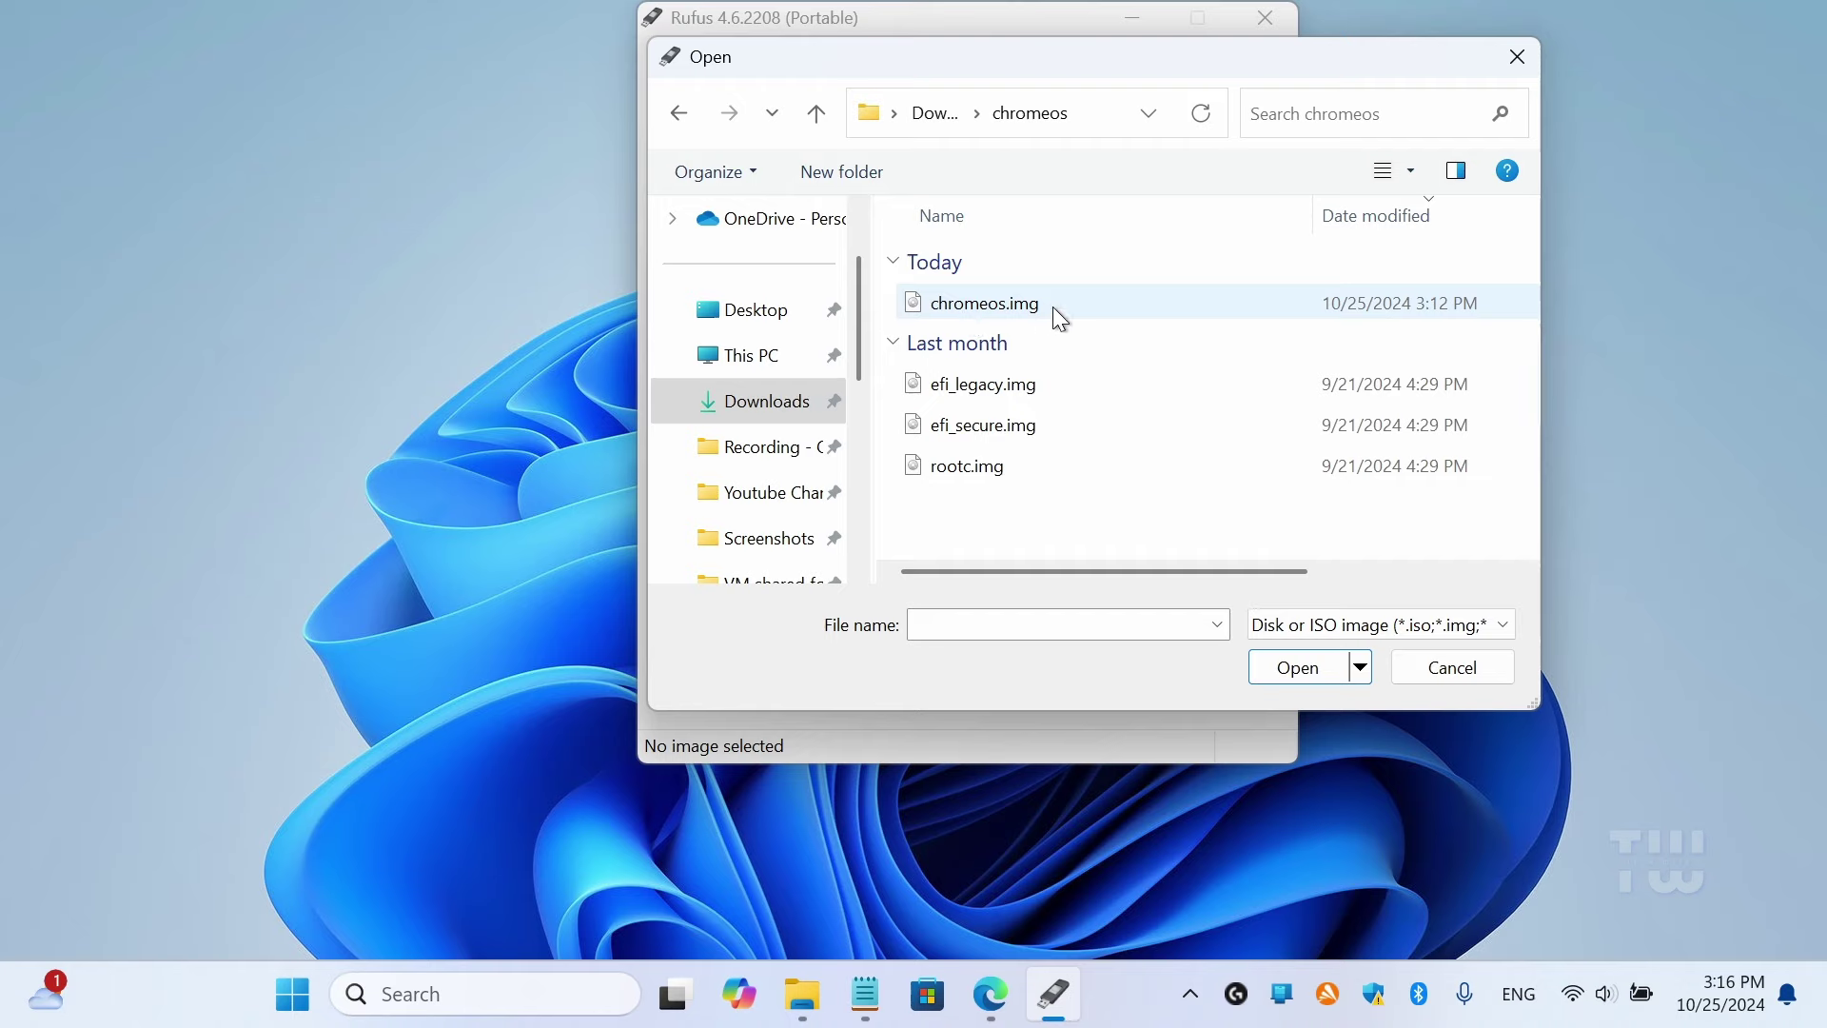
pyautogui.click(1026, 314)
# Write chromeos.img to the 128 GB USB drive, accepting the erase warning, then close Rufus.
pyautogui.click(1276, 663)
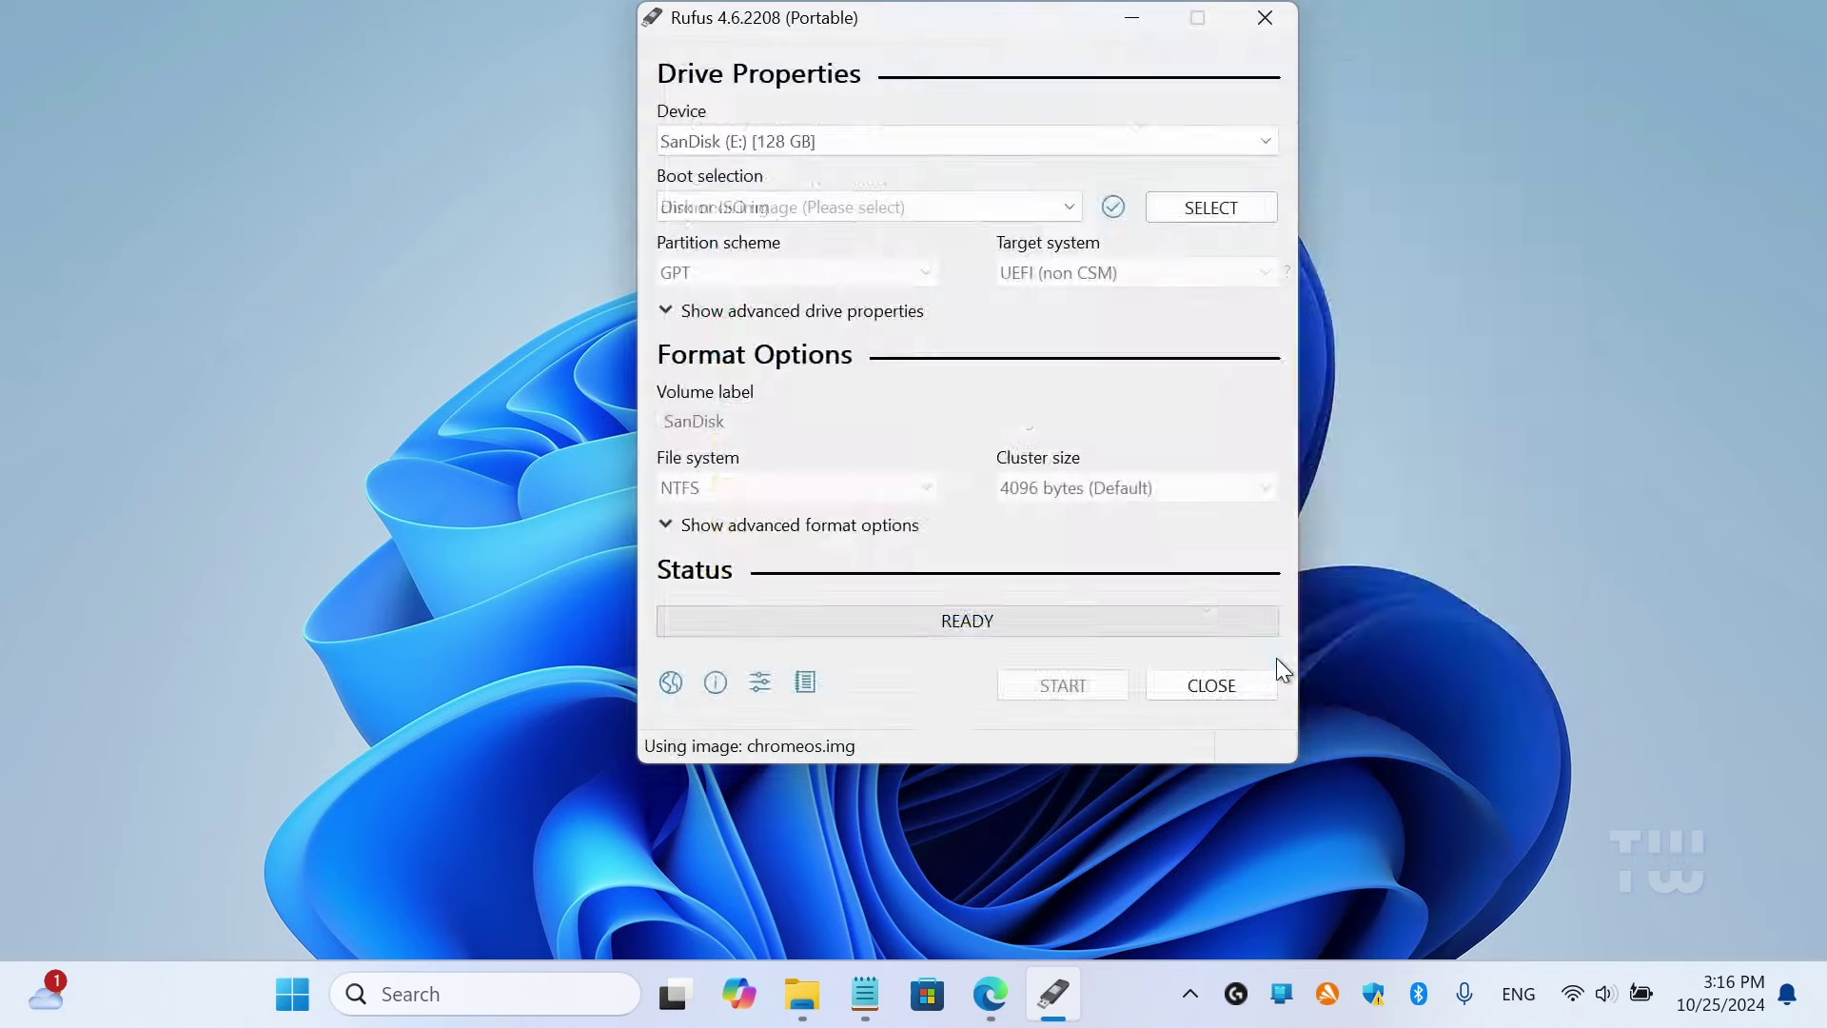
pyautogui.click(1032, 671)
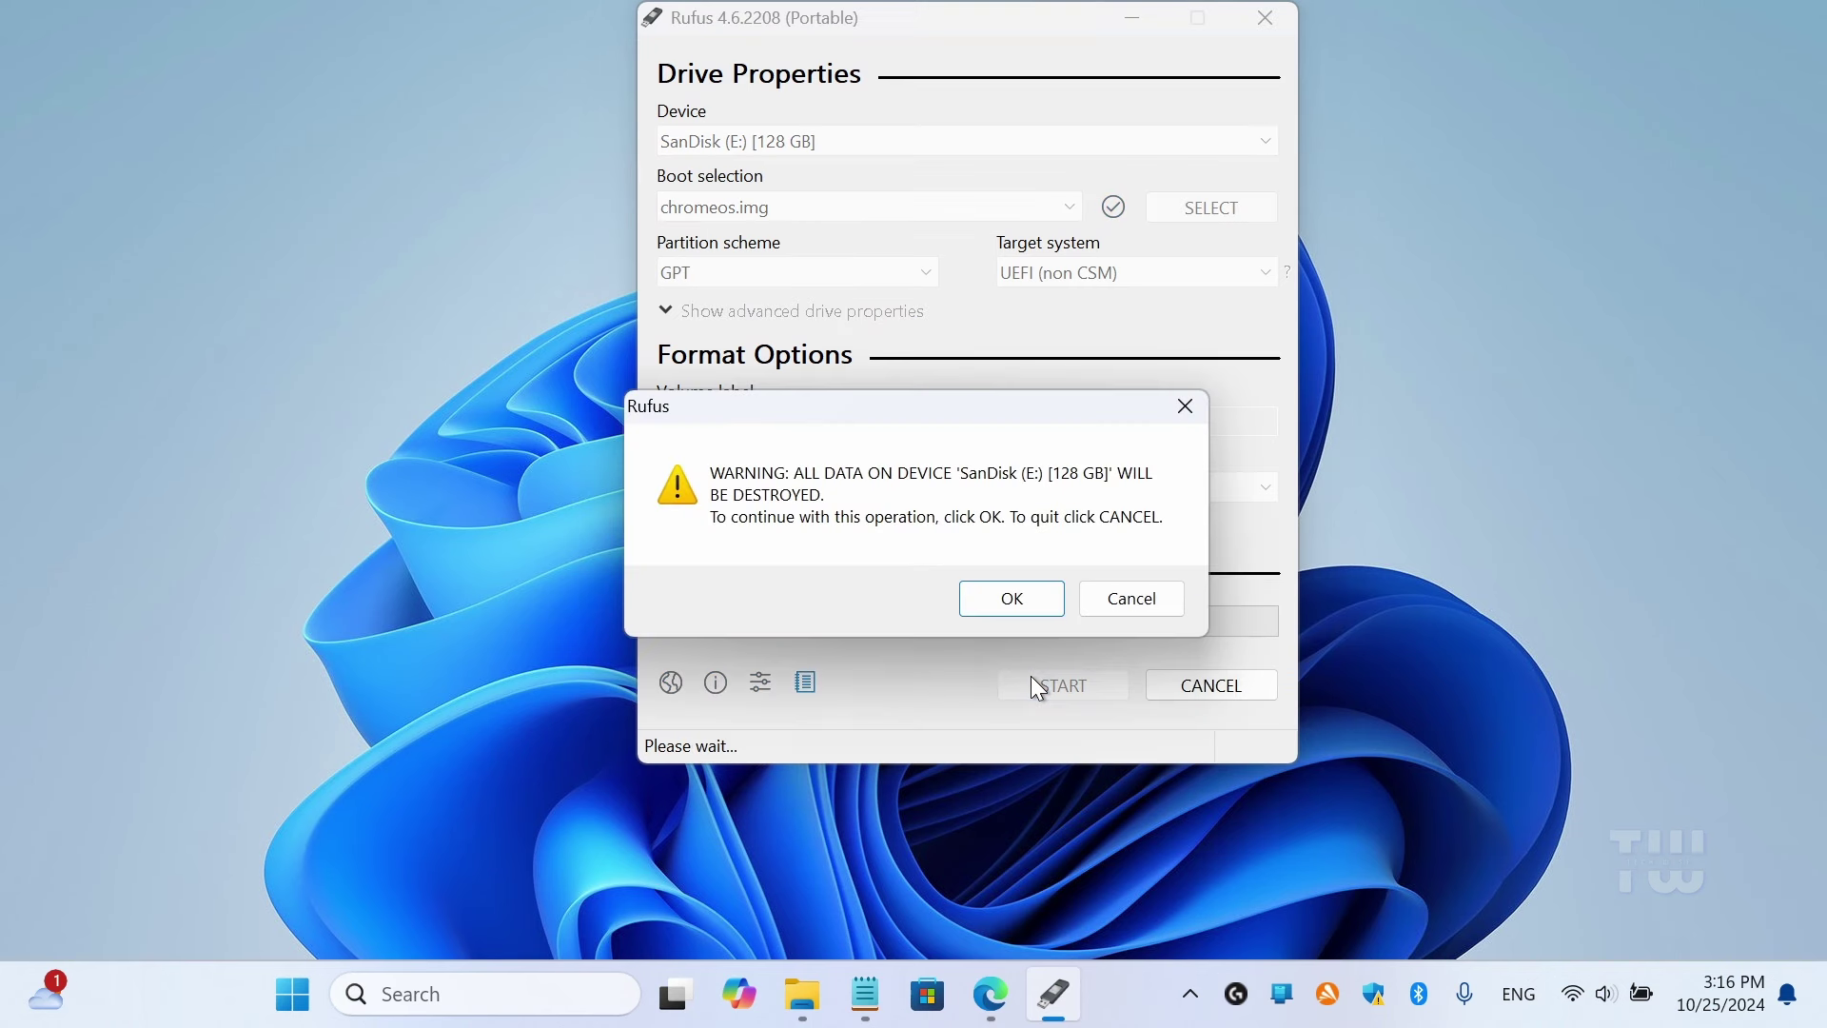
pyautogui.click(1014, 600)
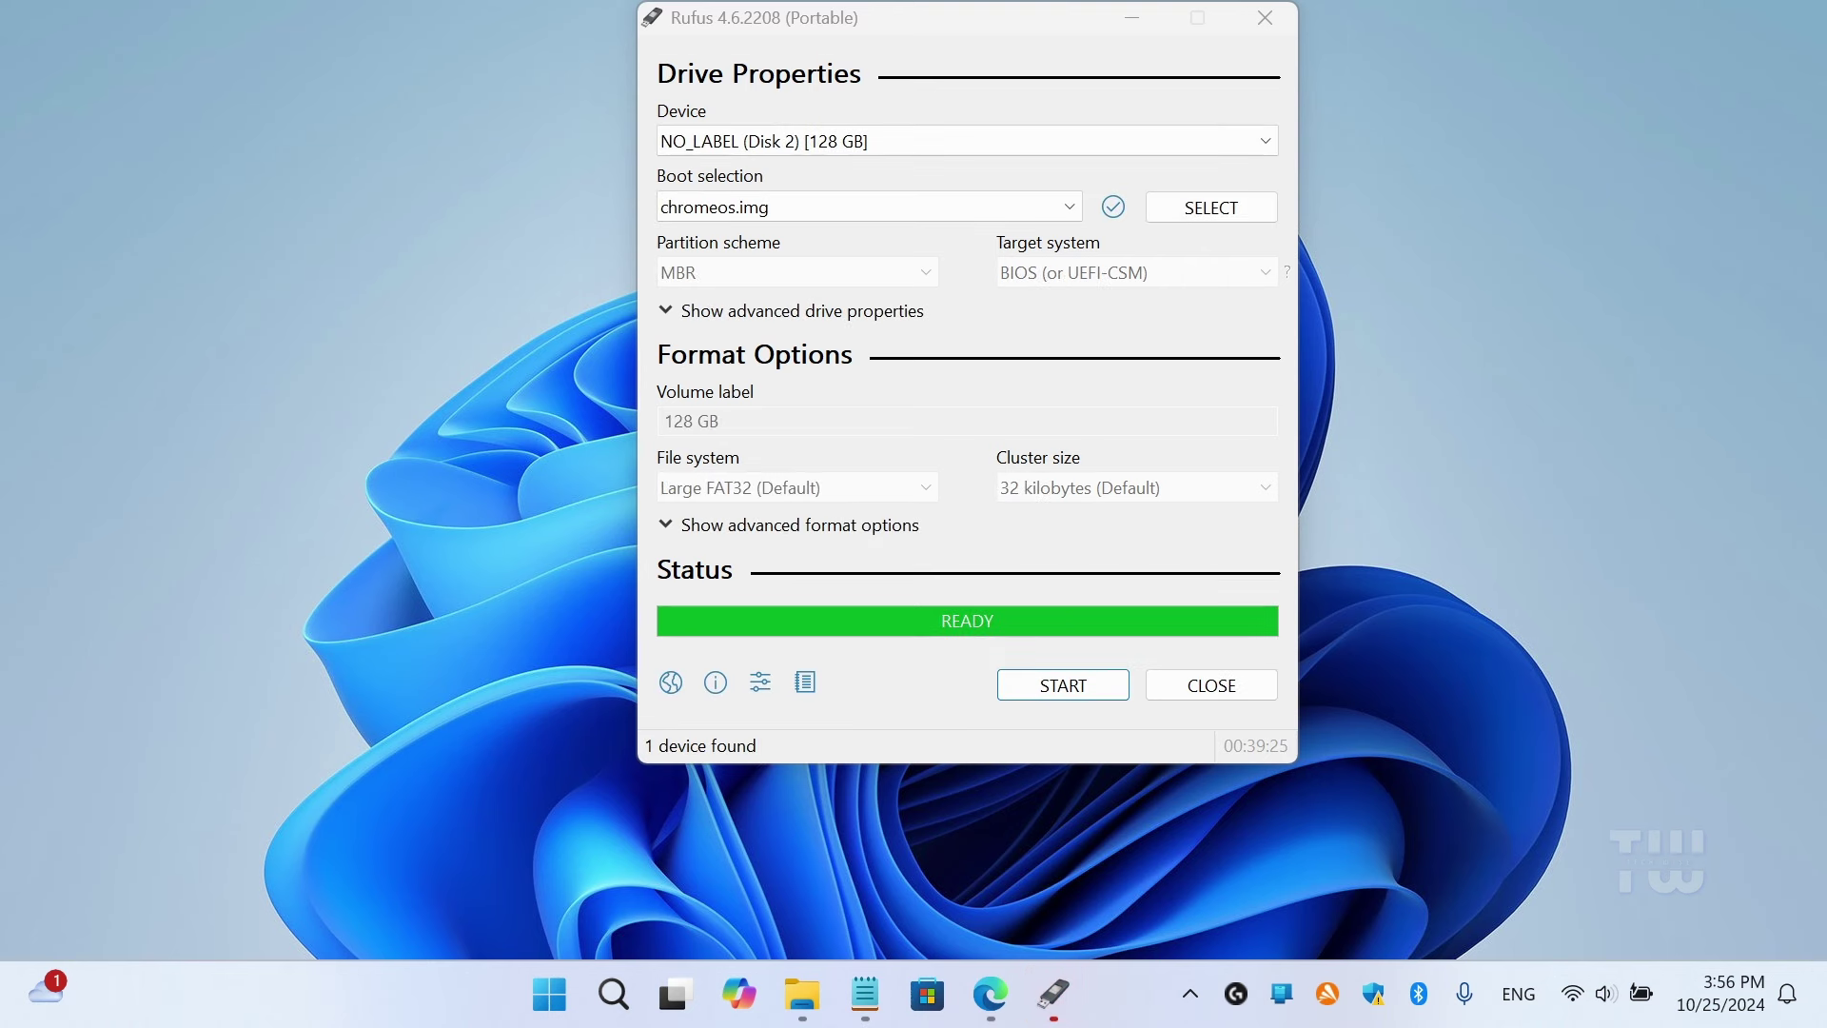
pyautogui.click(1191, 689)
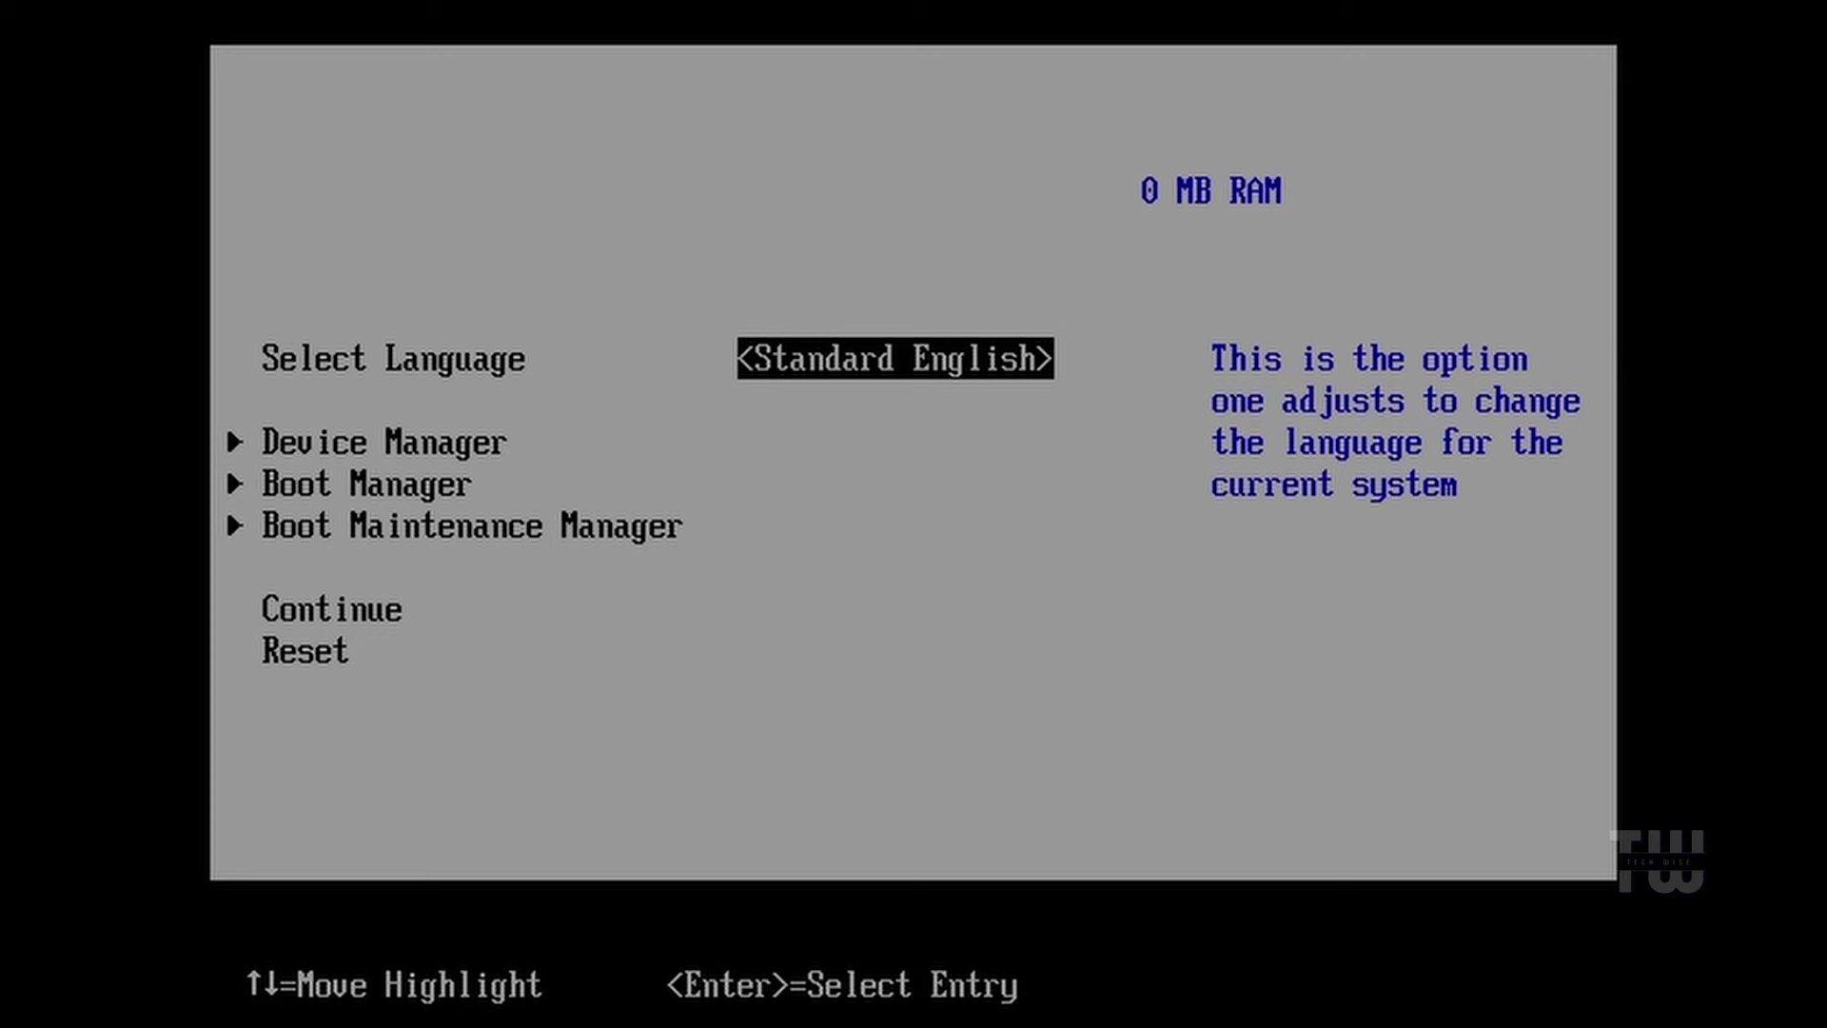
# Check the Secure Boot Configuration page under Device Manager in the firmware setup.
pyautogui.press('Down')
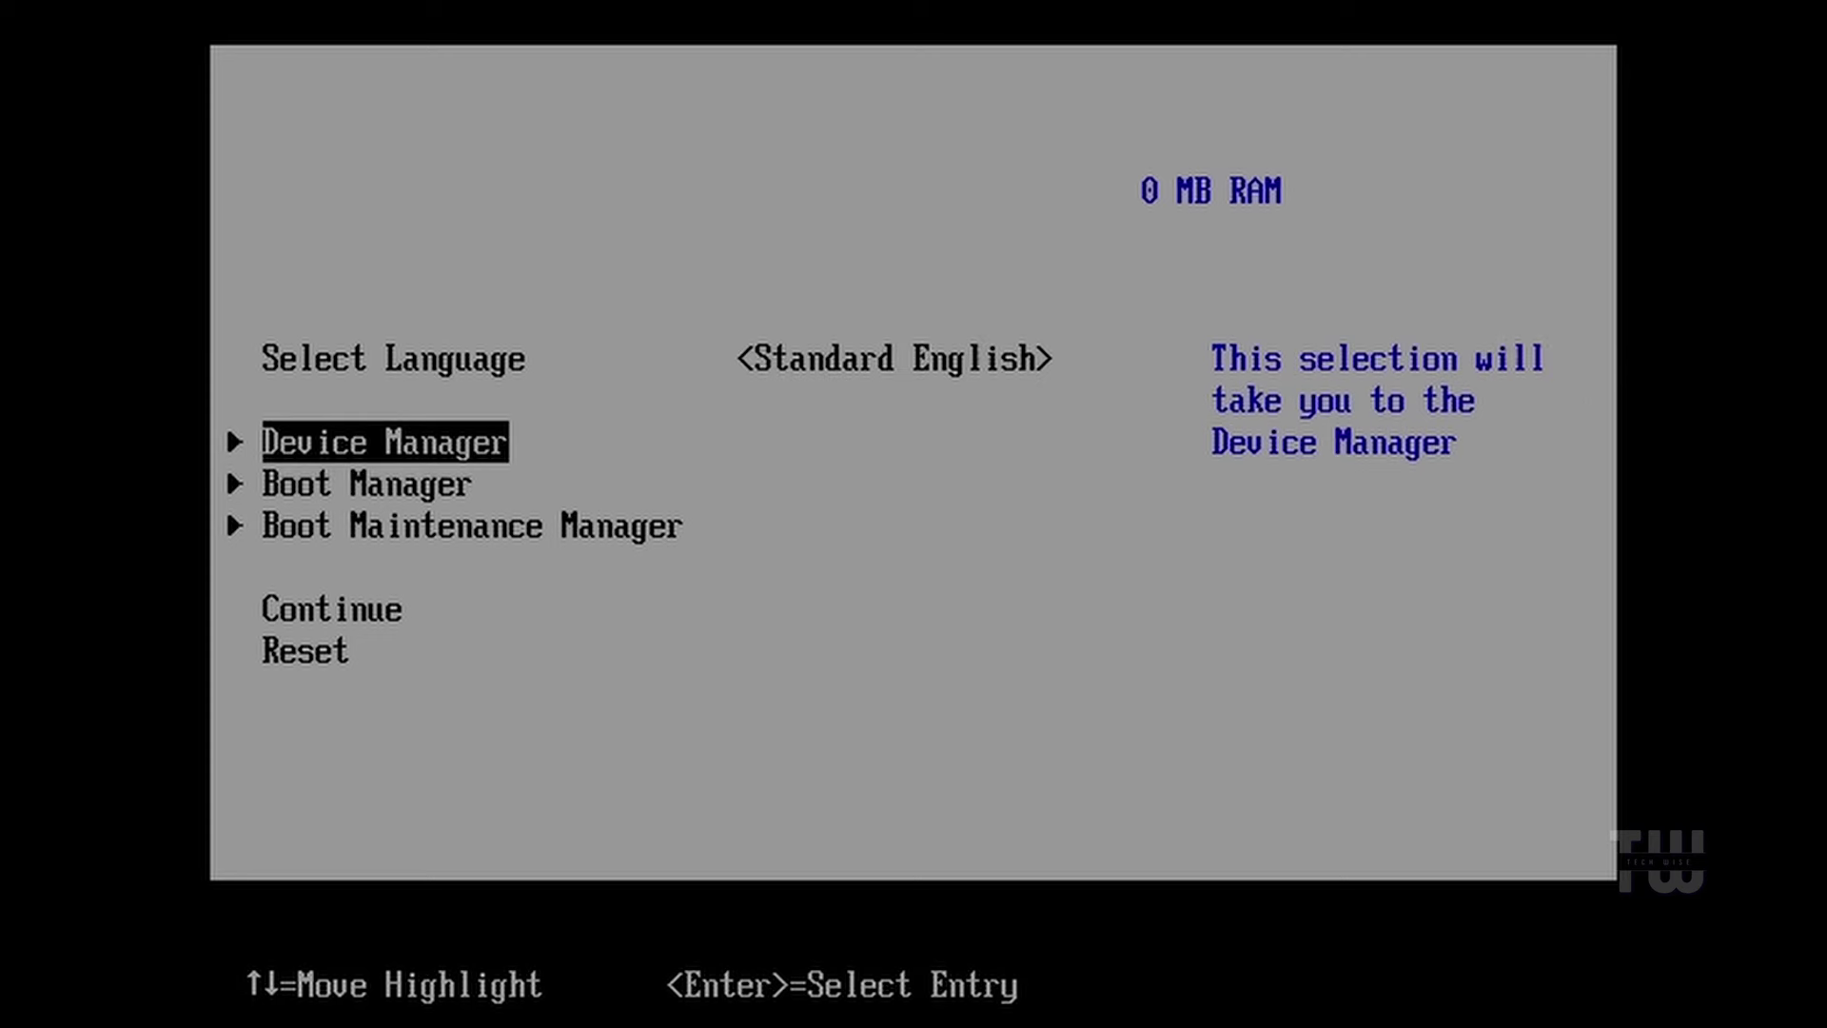
pyautogui.press('Return')
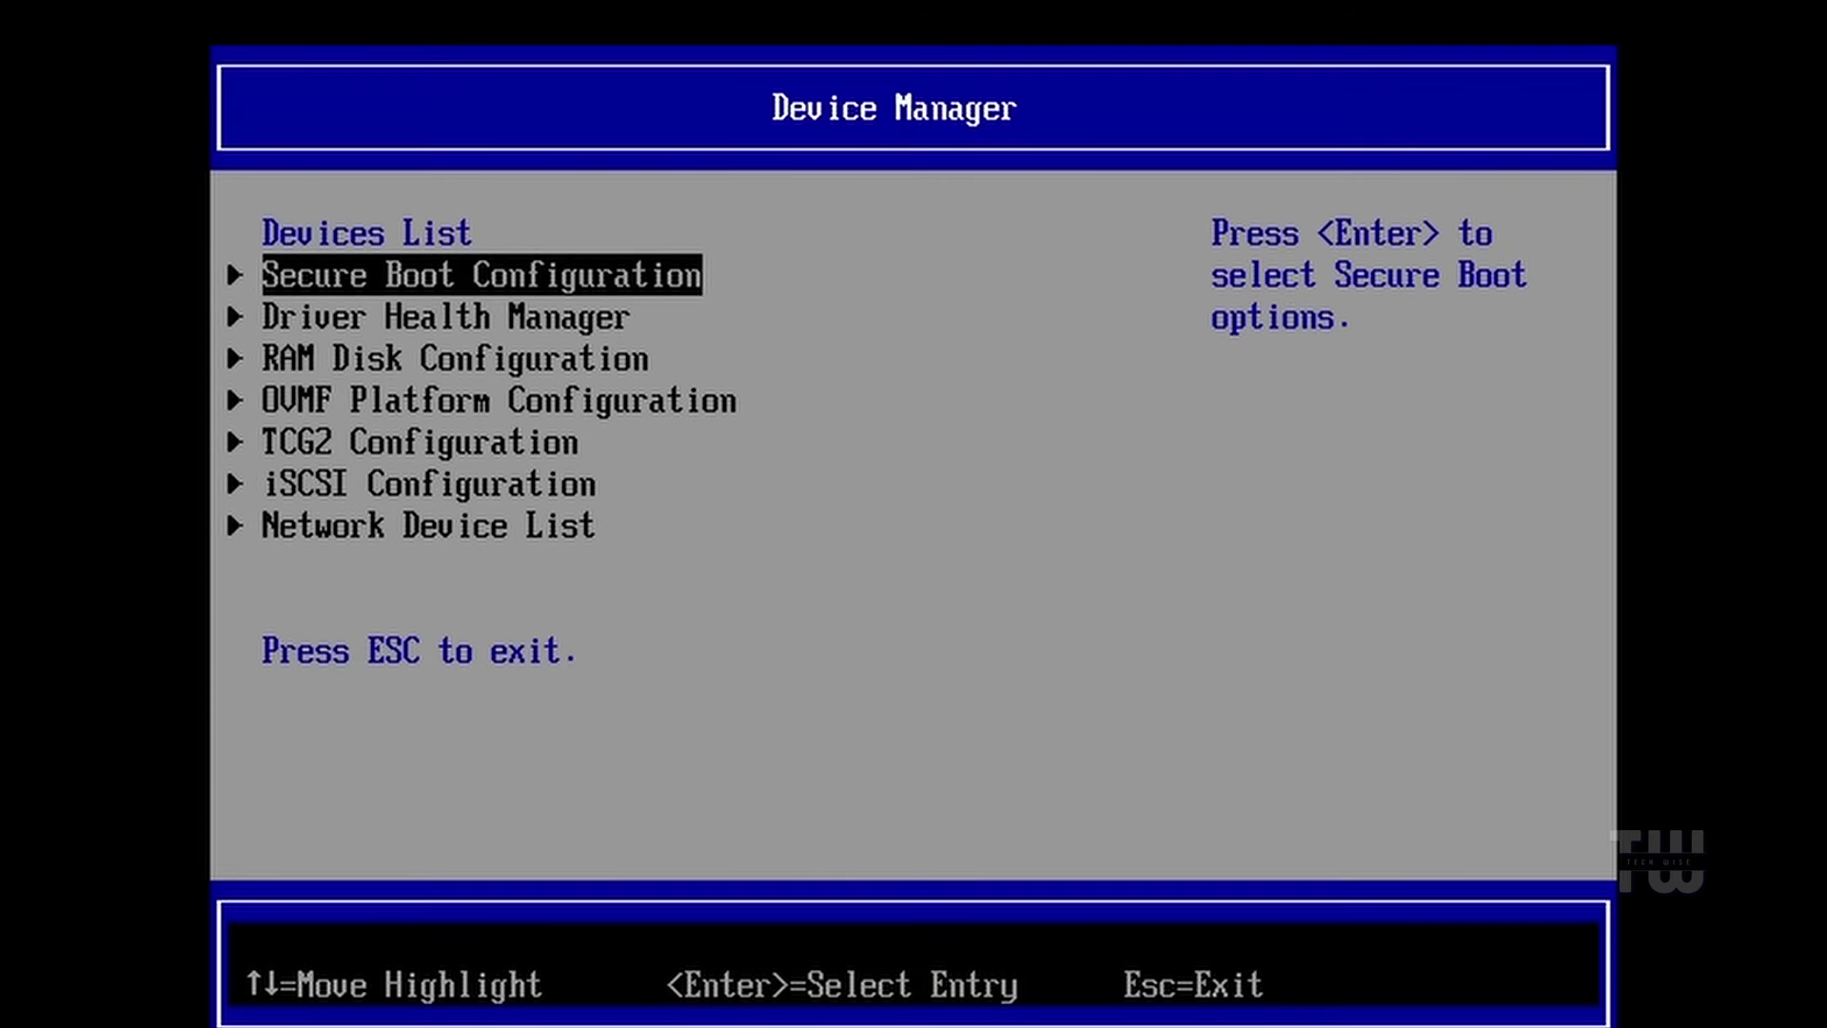
pyautogui.press('Return')
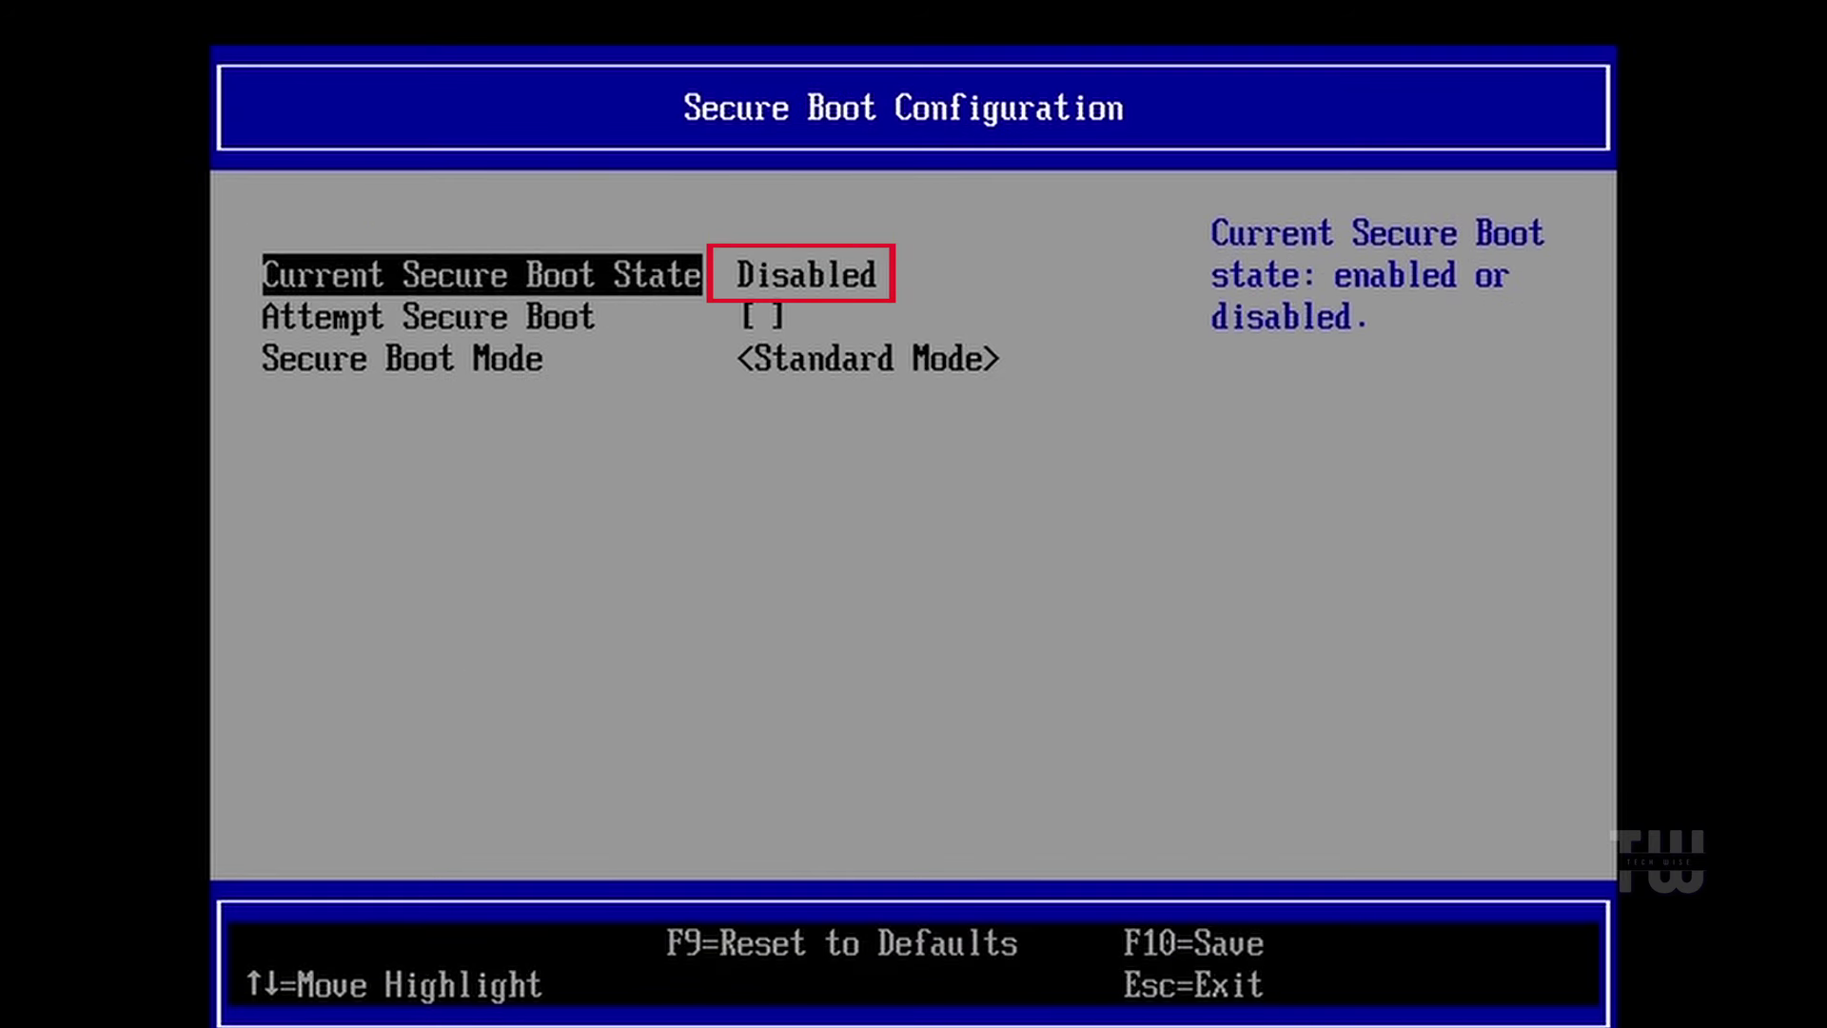
pyautogui.press('Escape')
pyautogui.press('Escape')
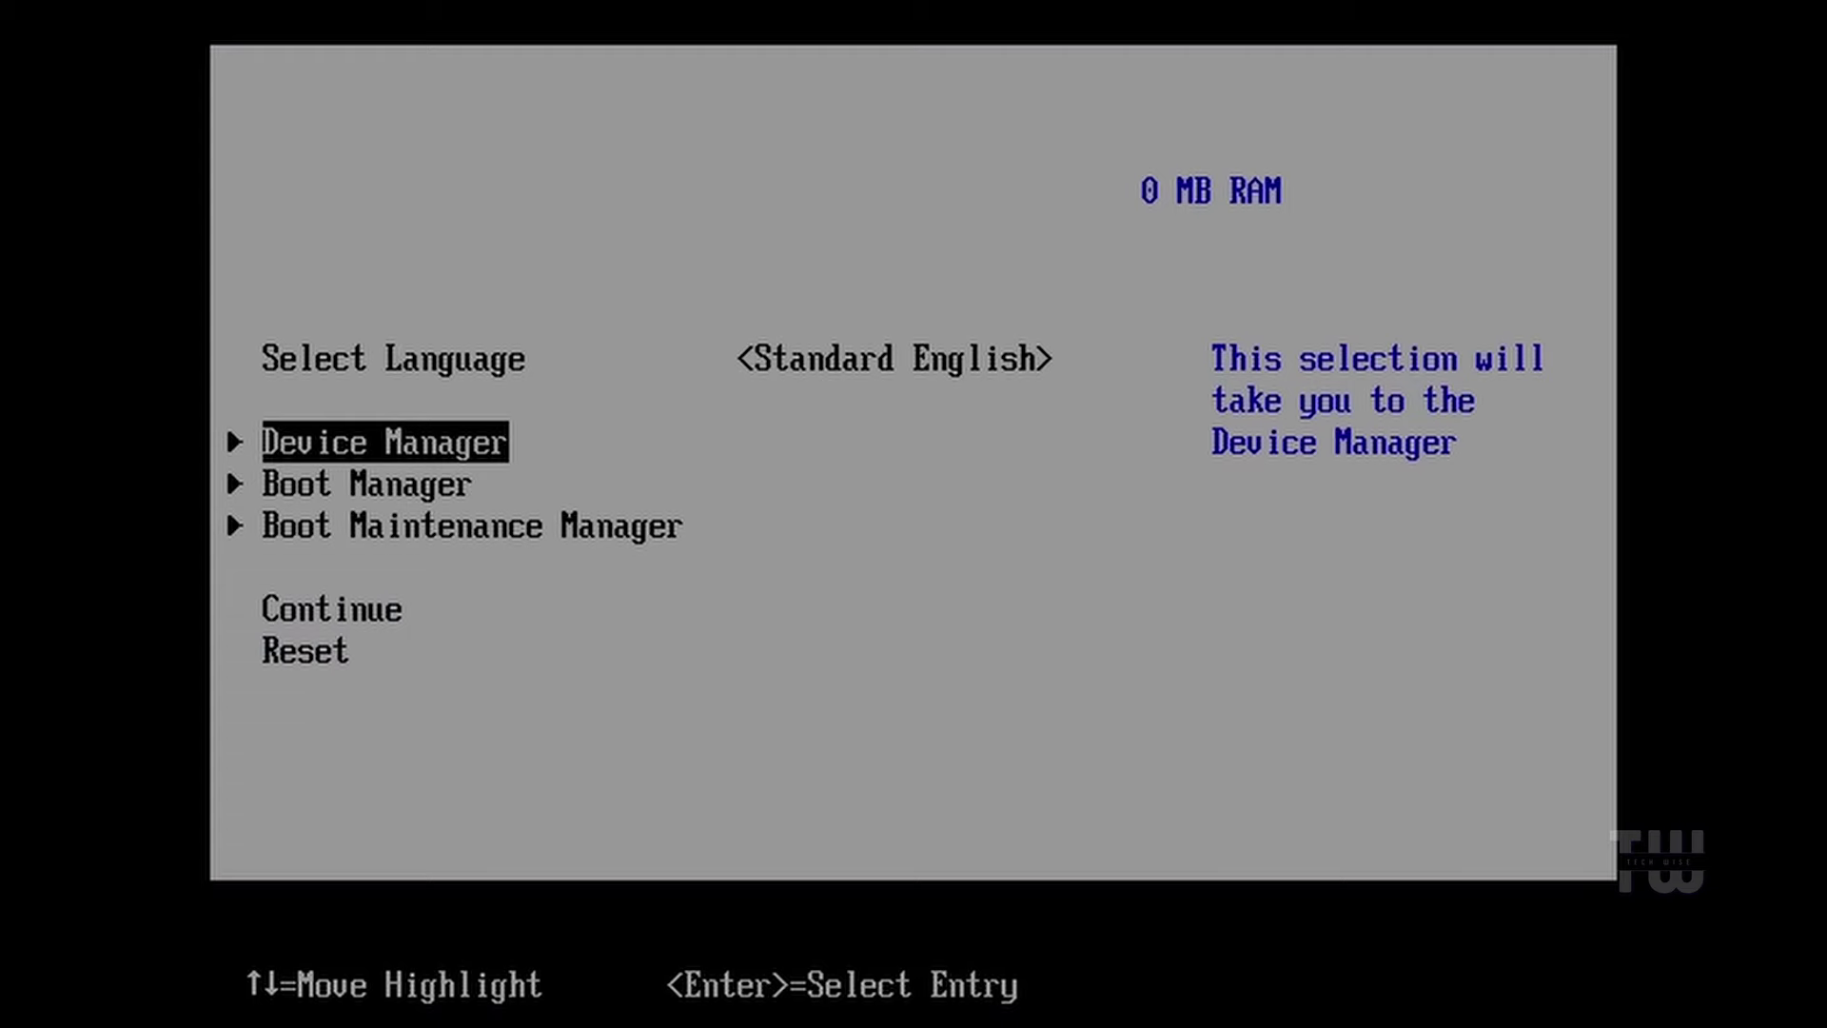
# Boot from the UEFI SanDisk Ultra USB entry in the Boot Manager.
pyautogui.press('Down')
pyautogui.press('Return')
pyautogui.press('Down')
pyautogui.press('Down')
pyautogui.press('Down')
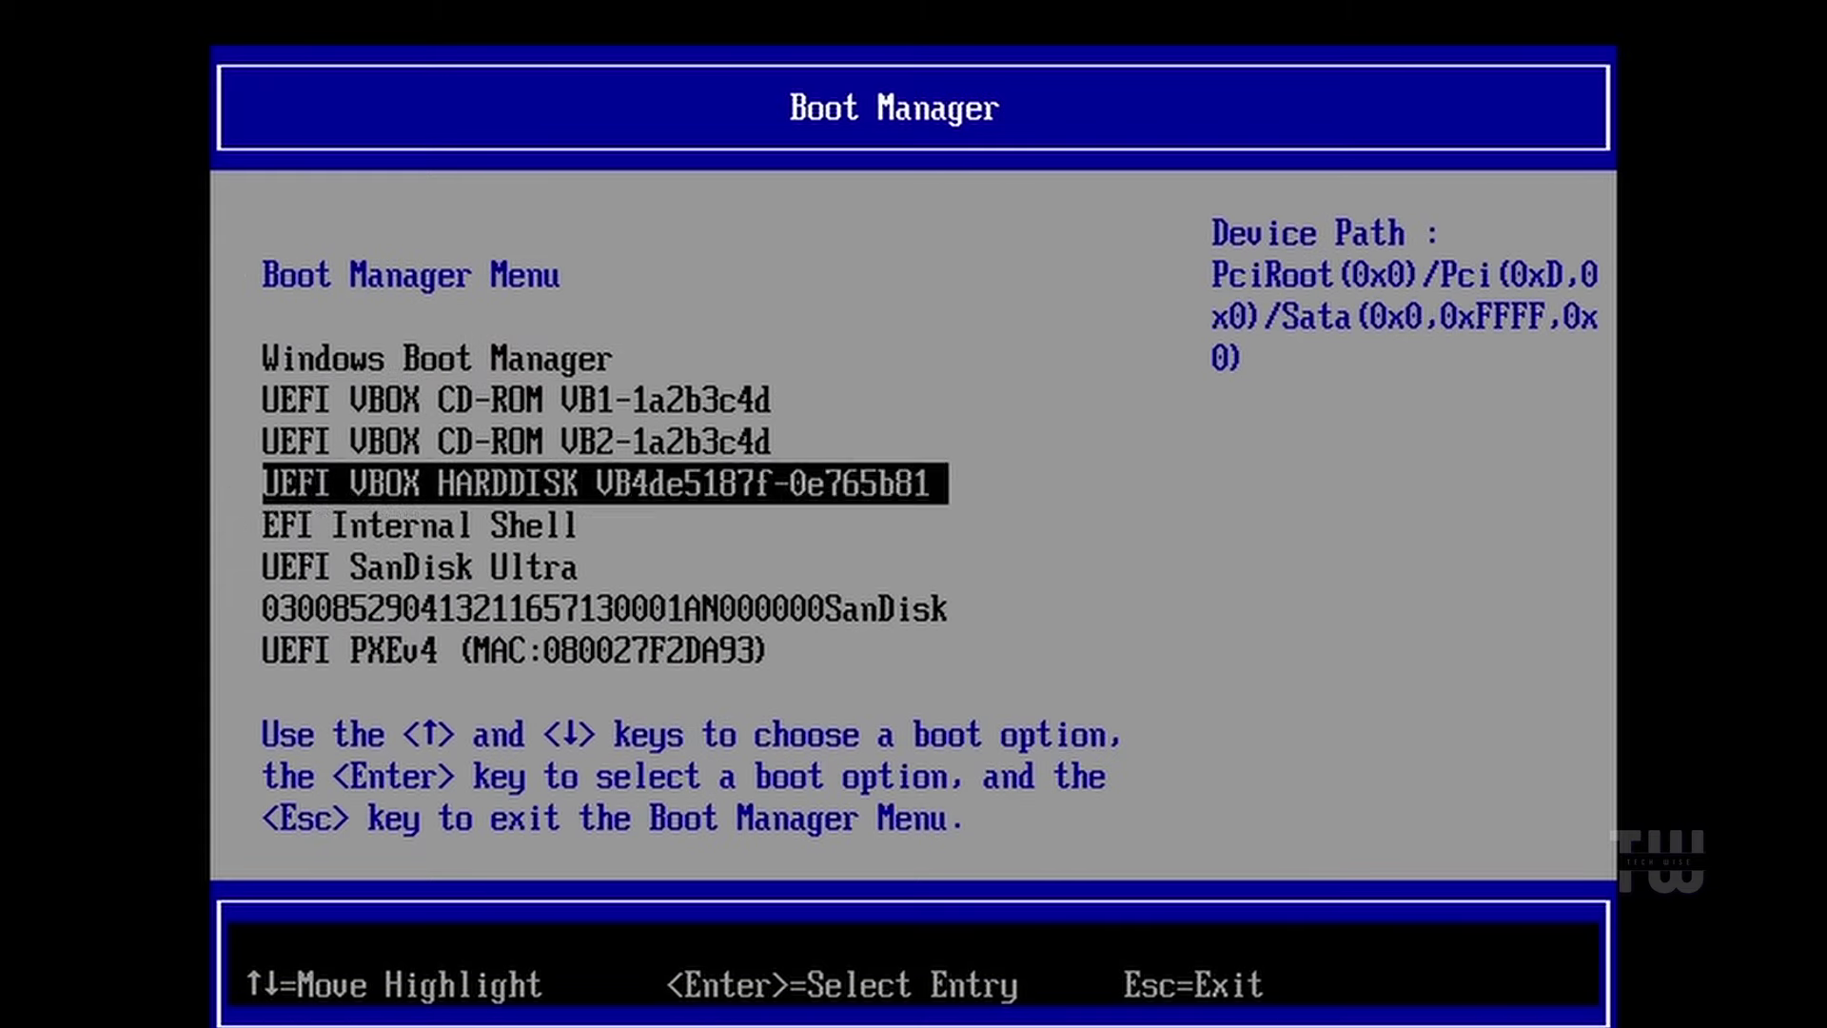
pyautogui.press('Down')
pyautogui.press('Down')
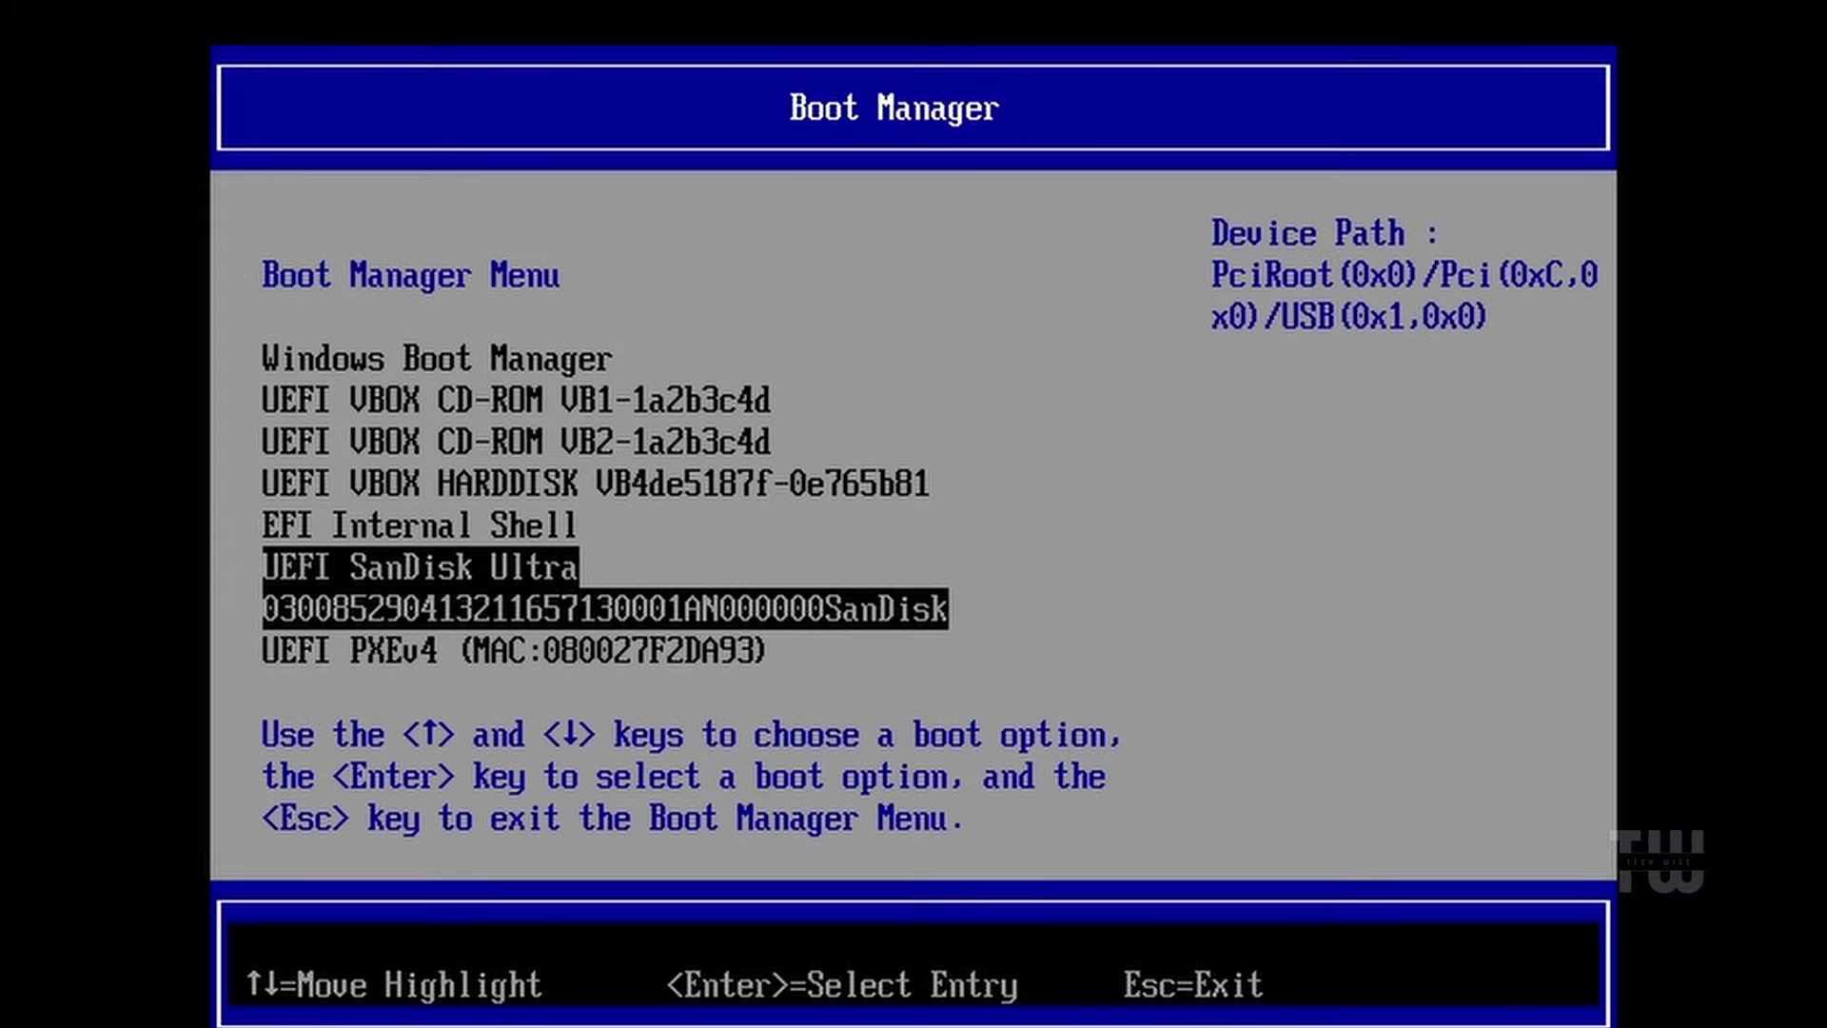
pyautogui.press('Return')
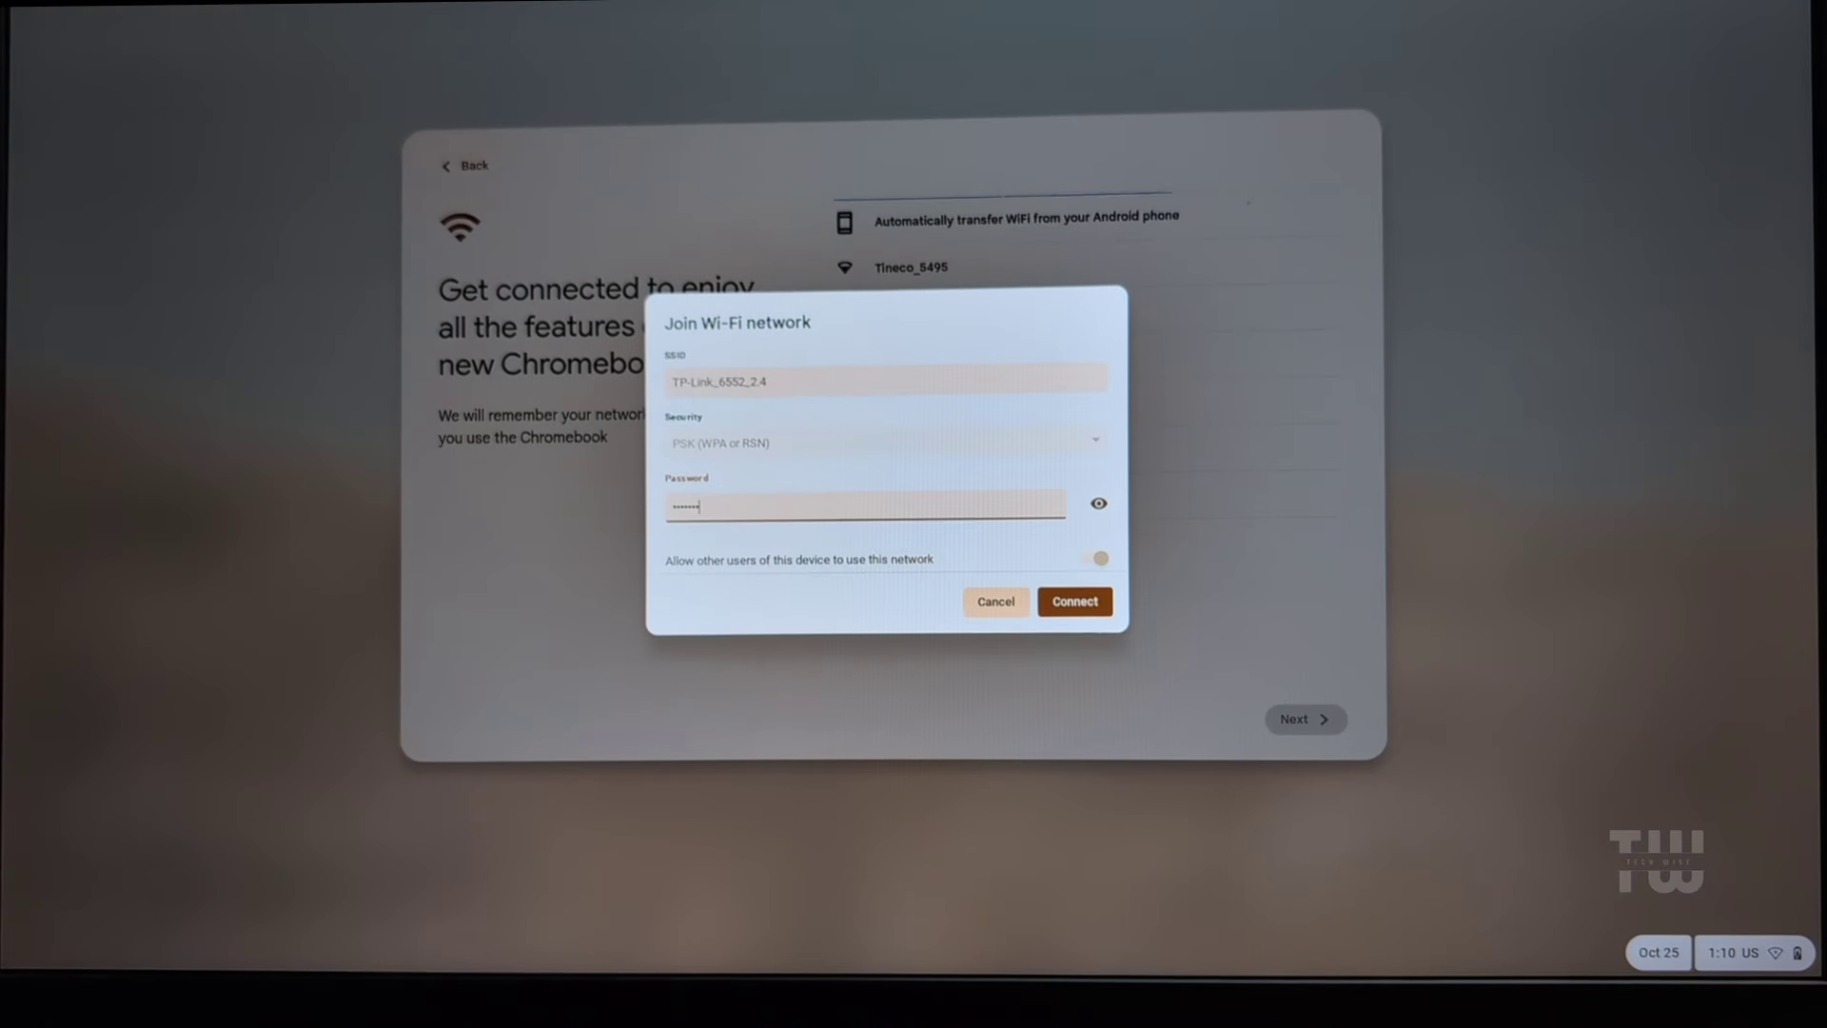
# Connect to Wi-Fi and sign in with the Google account's e-mail and password.
pyautogui.click(1058, 602)
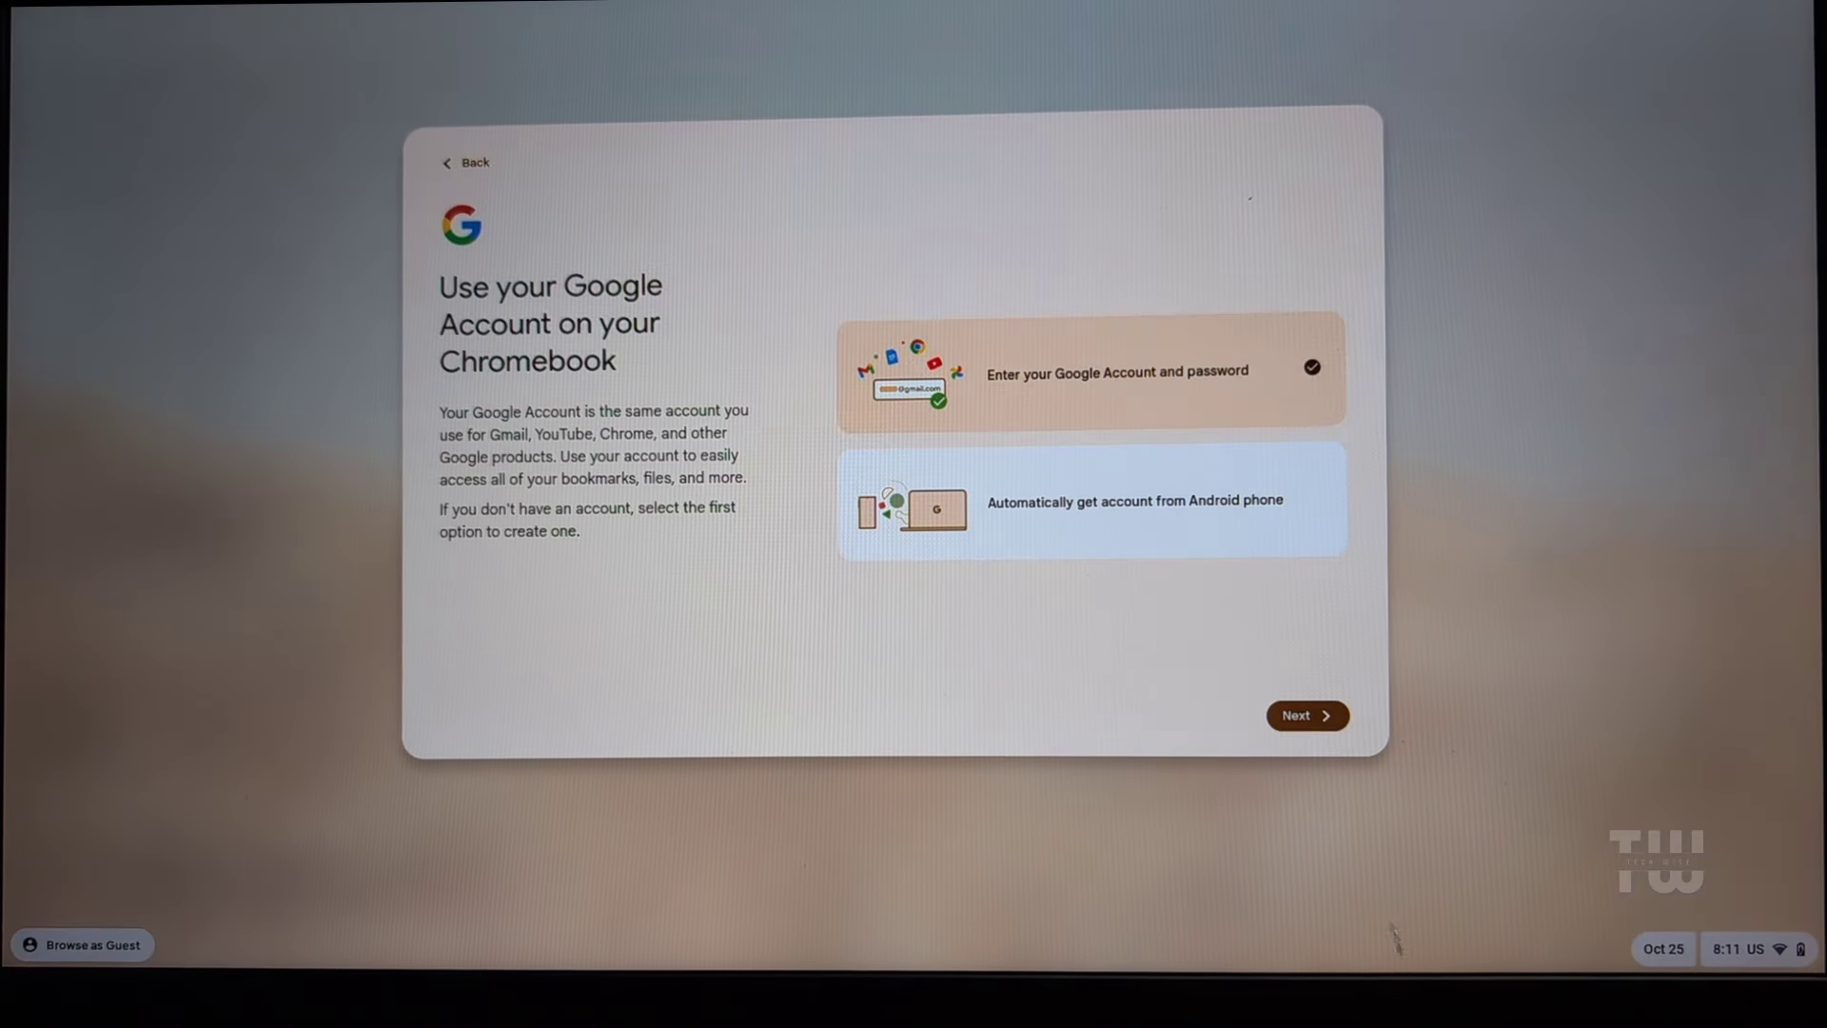
pyautogui.click(1320, 728)
pyautogui.press('Return')
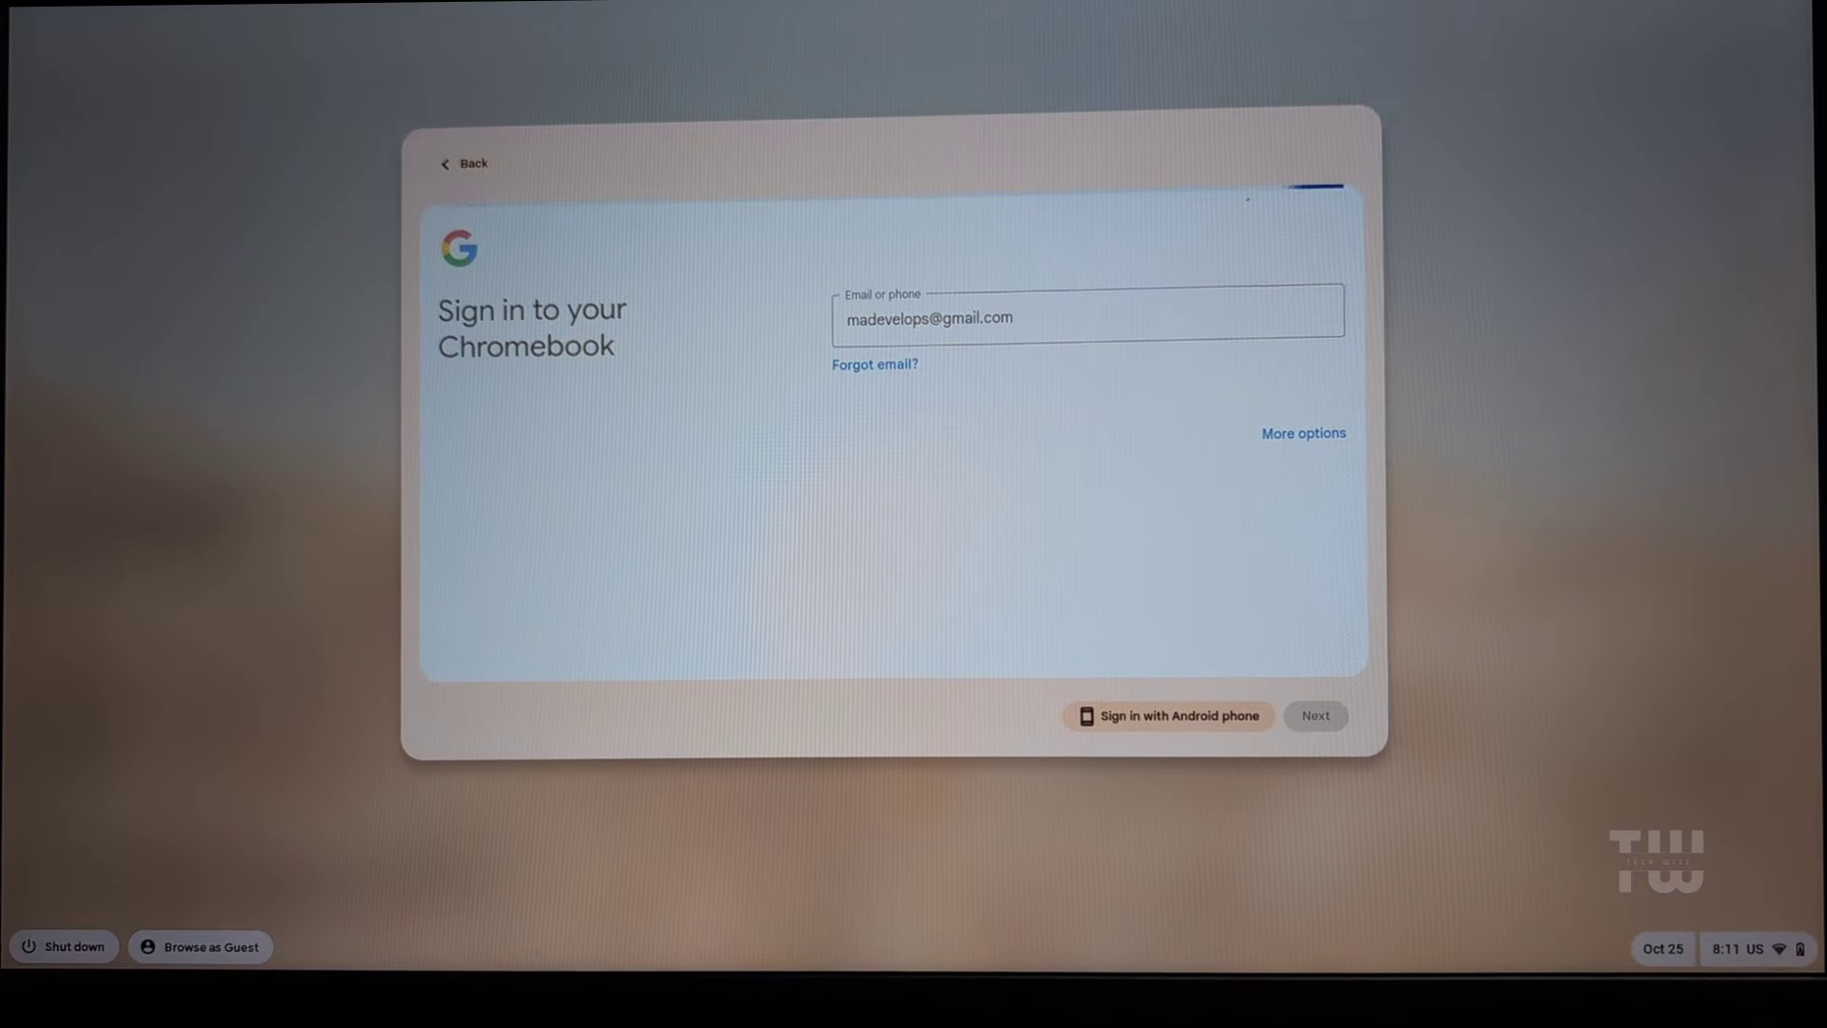
pyautogui.press('Return')
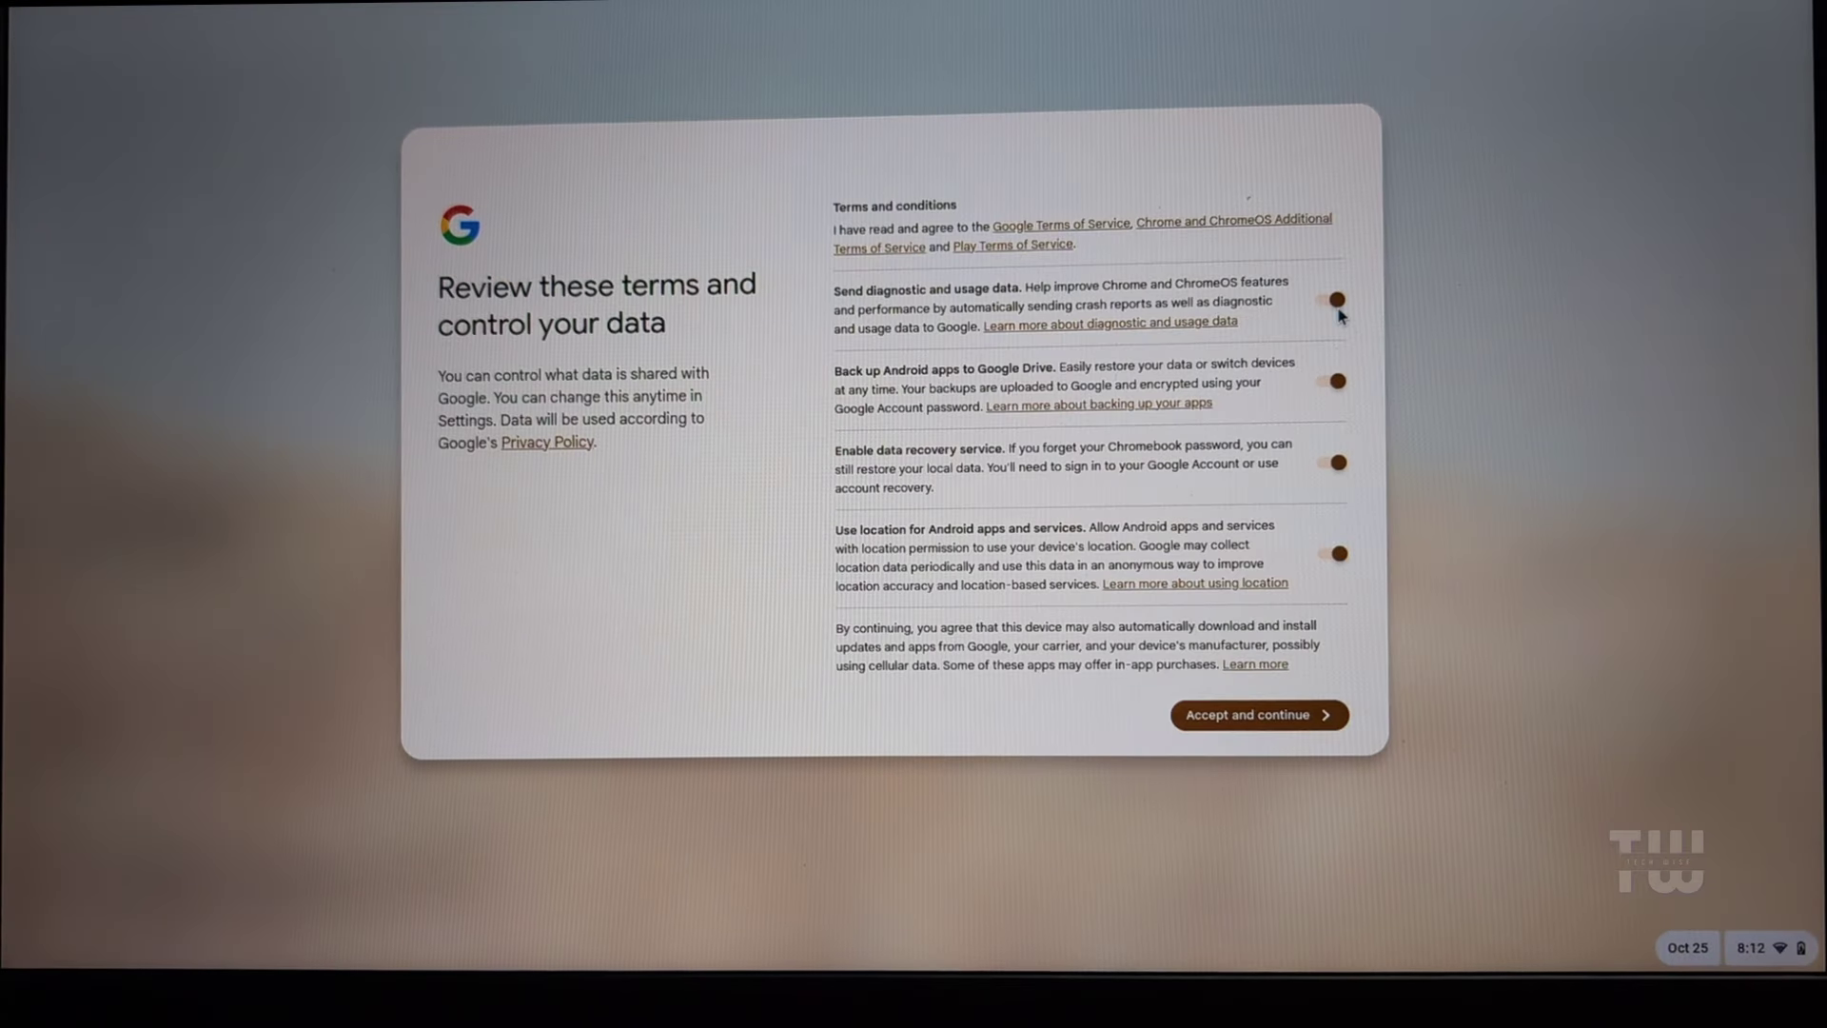
# Turn off diagnostic data, accept the terms and sync, and skip the optional setup screens.
pyautogui.click(1338, 301)
pyautogui.click(1254, 714)
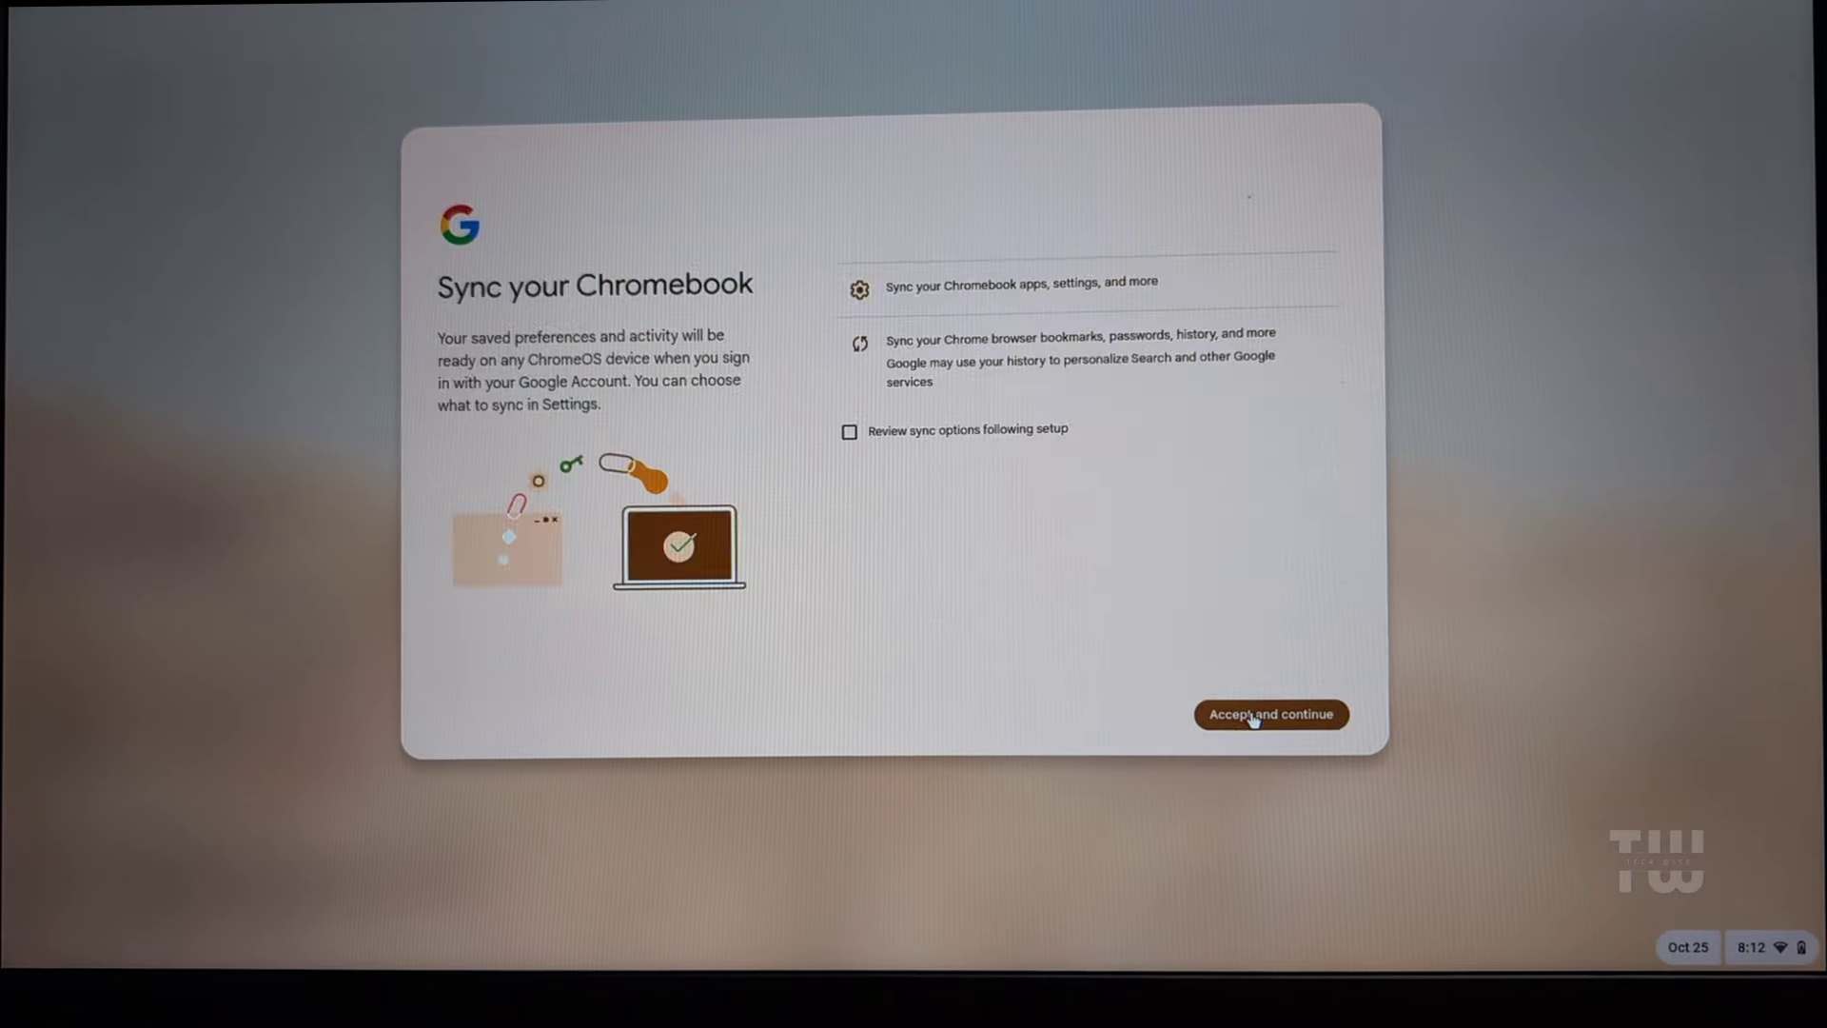
pyautogui.click(1244, 714)
pyautogui.click(1298, 715)
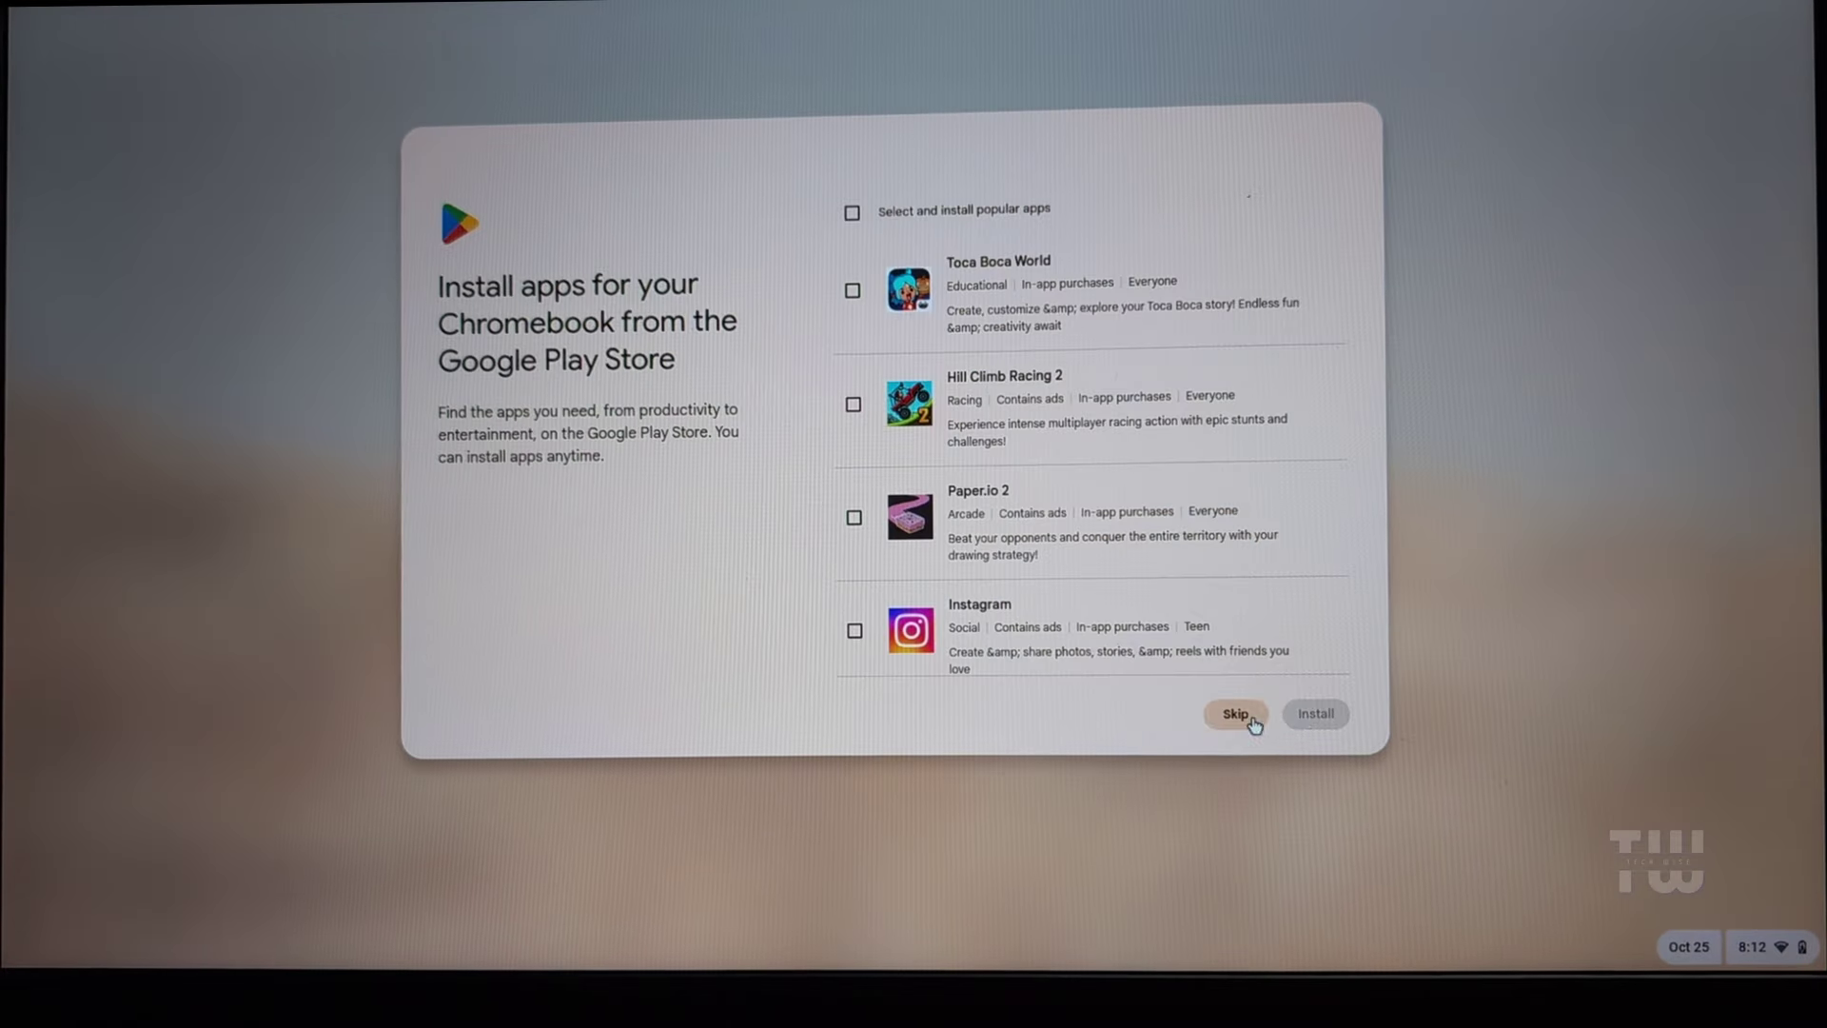
pyautogui.click(1245, 715)
pyautogui.click(1298, 714)
pyautogui.click(1237, 715)
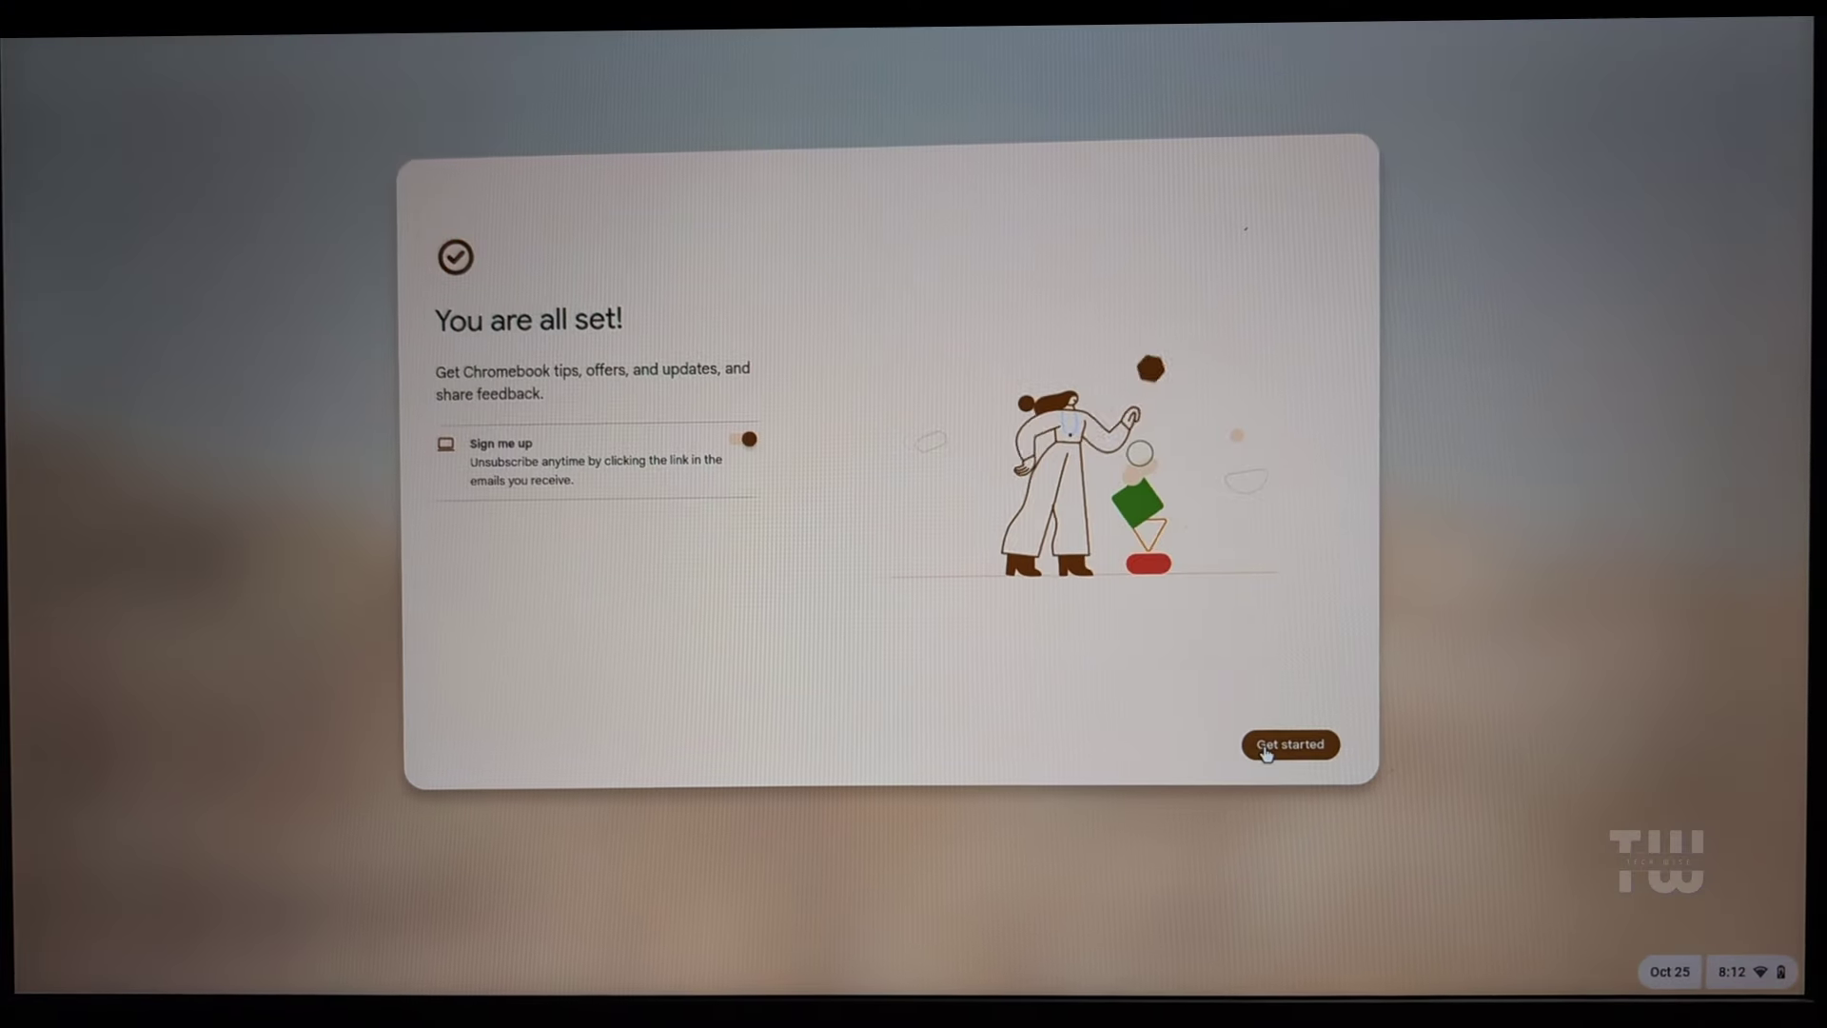
pyautogui.click(1275, 748)
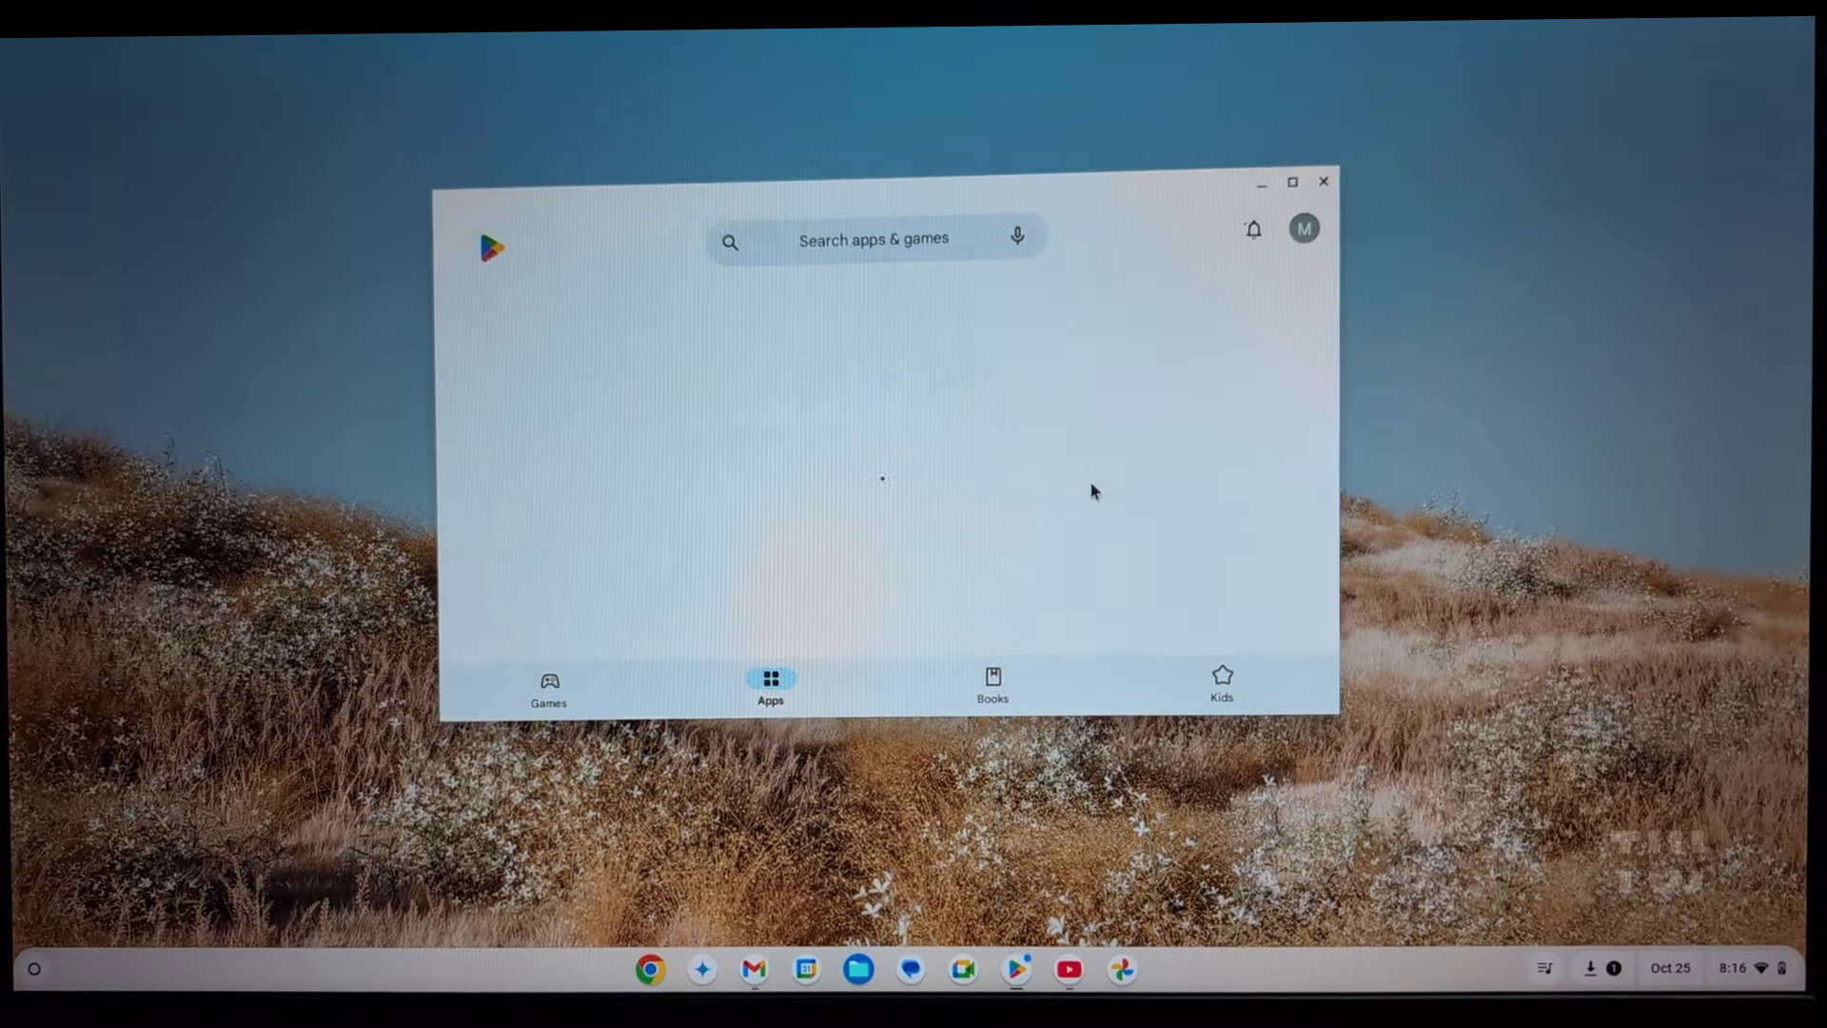
# Maximize and minimize the Play Store window, then open and close Gmail.
pyautogui.doubleClick(1054, 189)
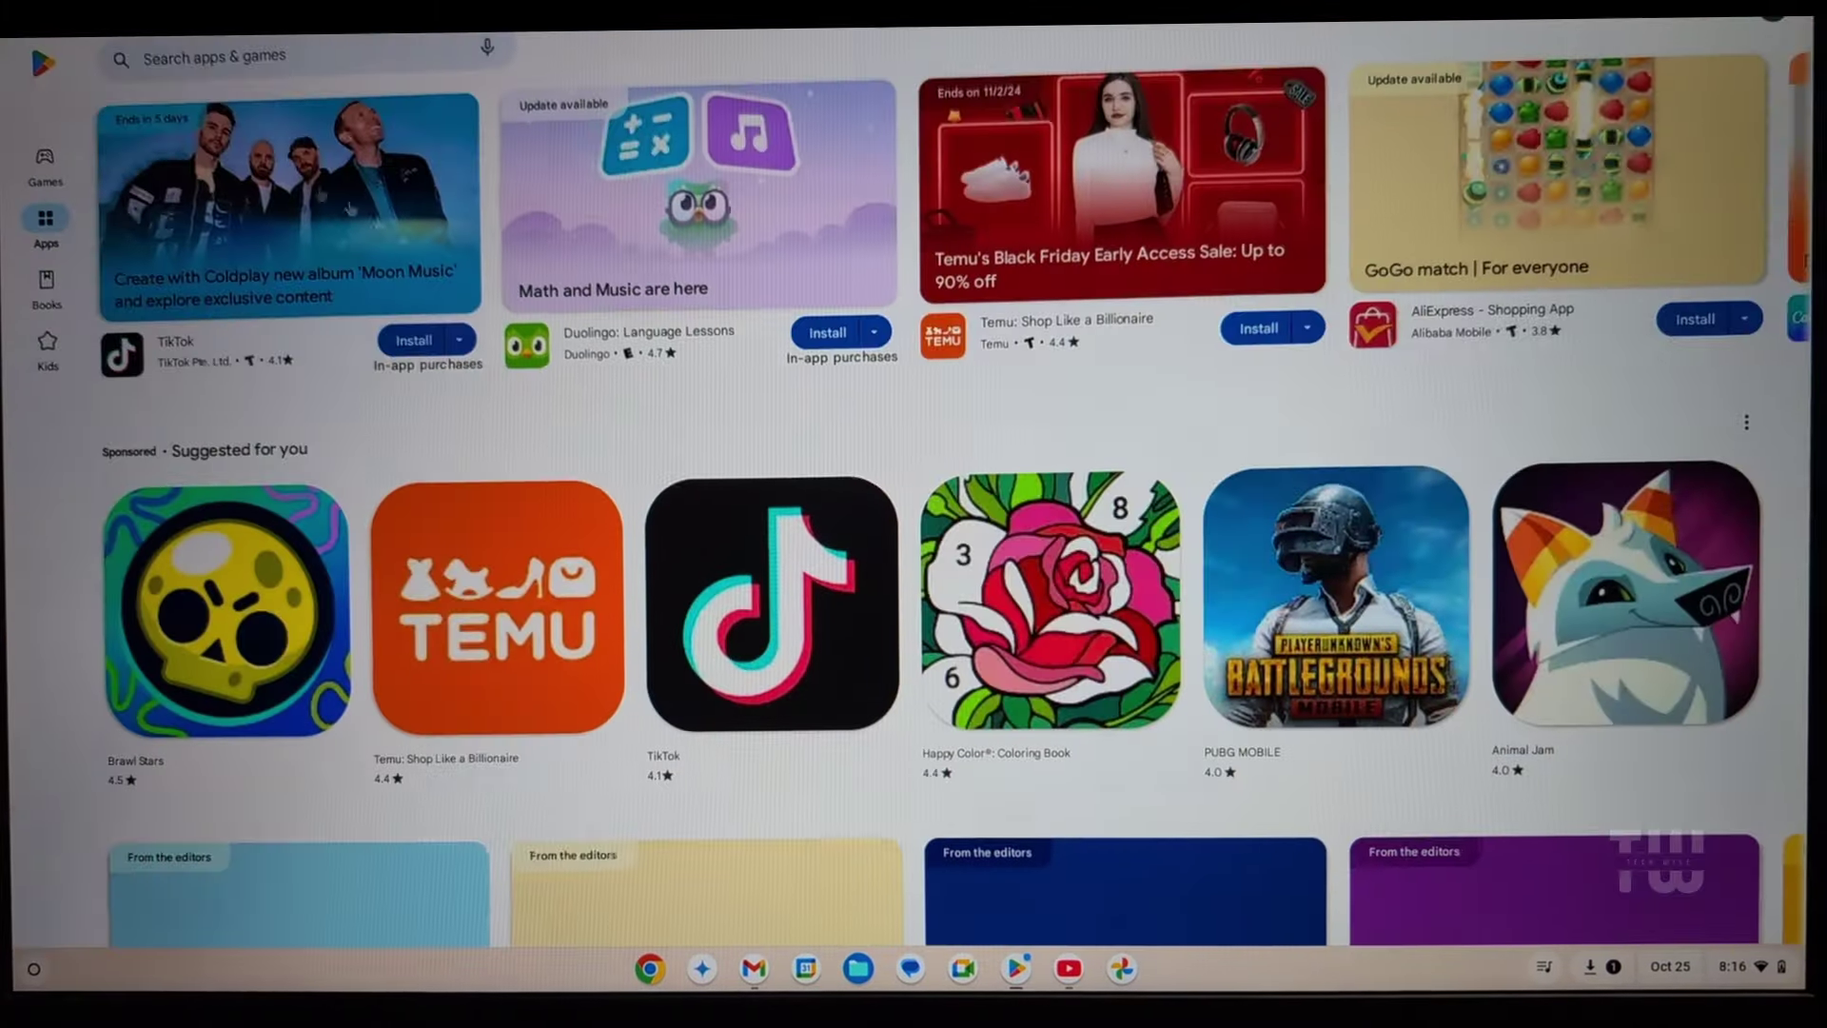
pyautogui.scroll(-10, 832, 387)
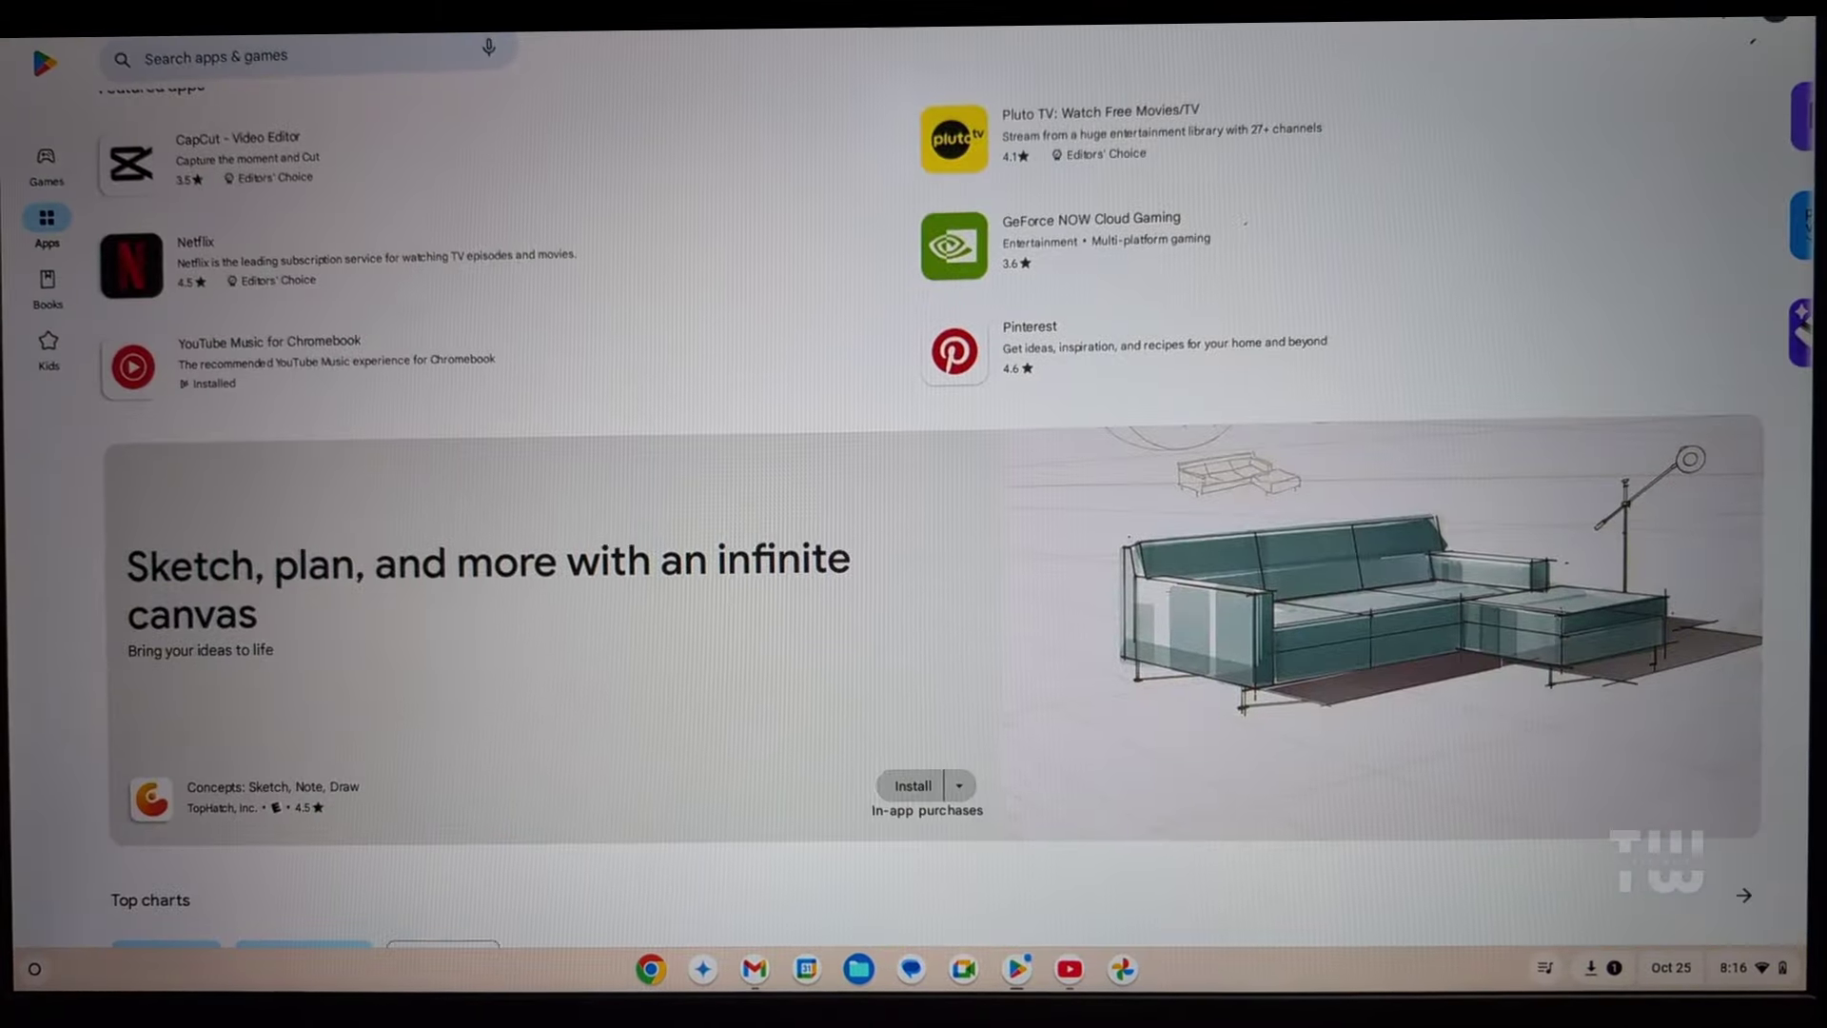
pyautogui.click(1016, 969)
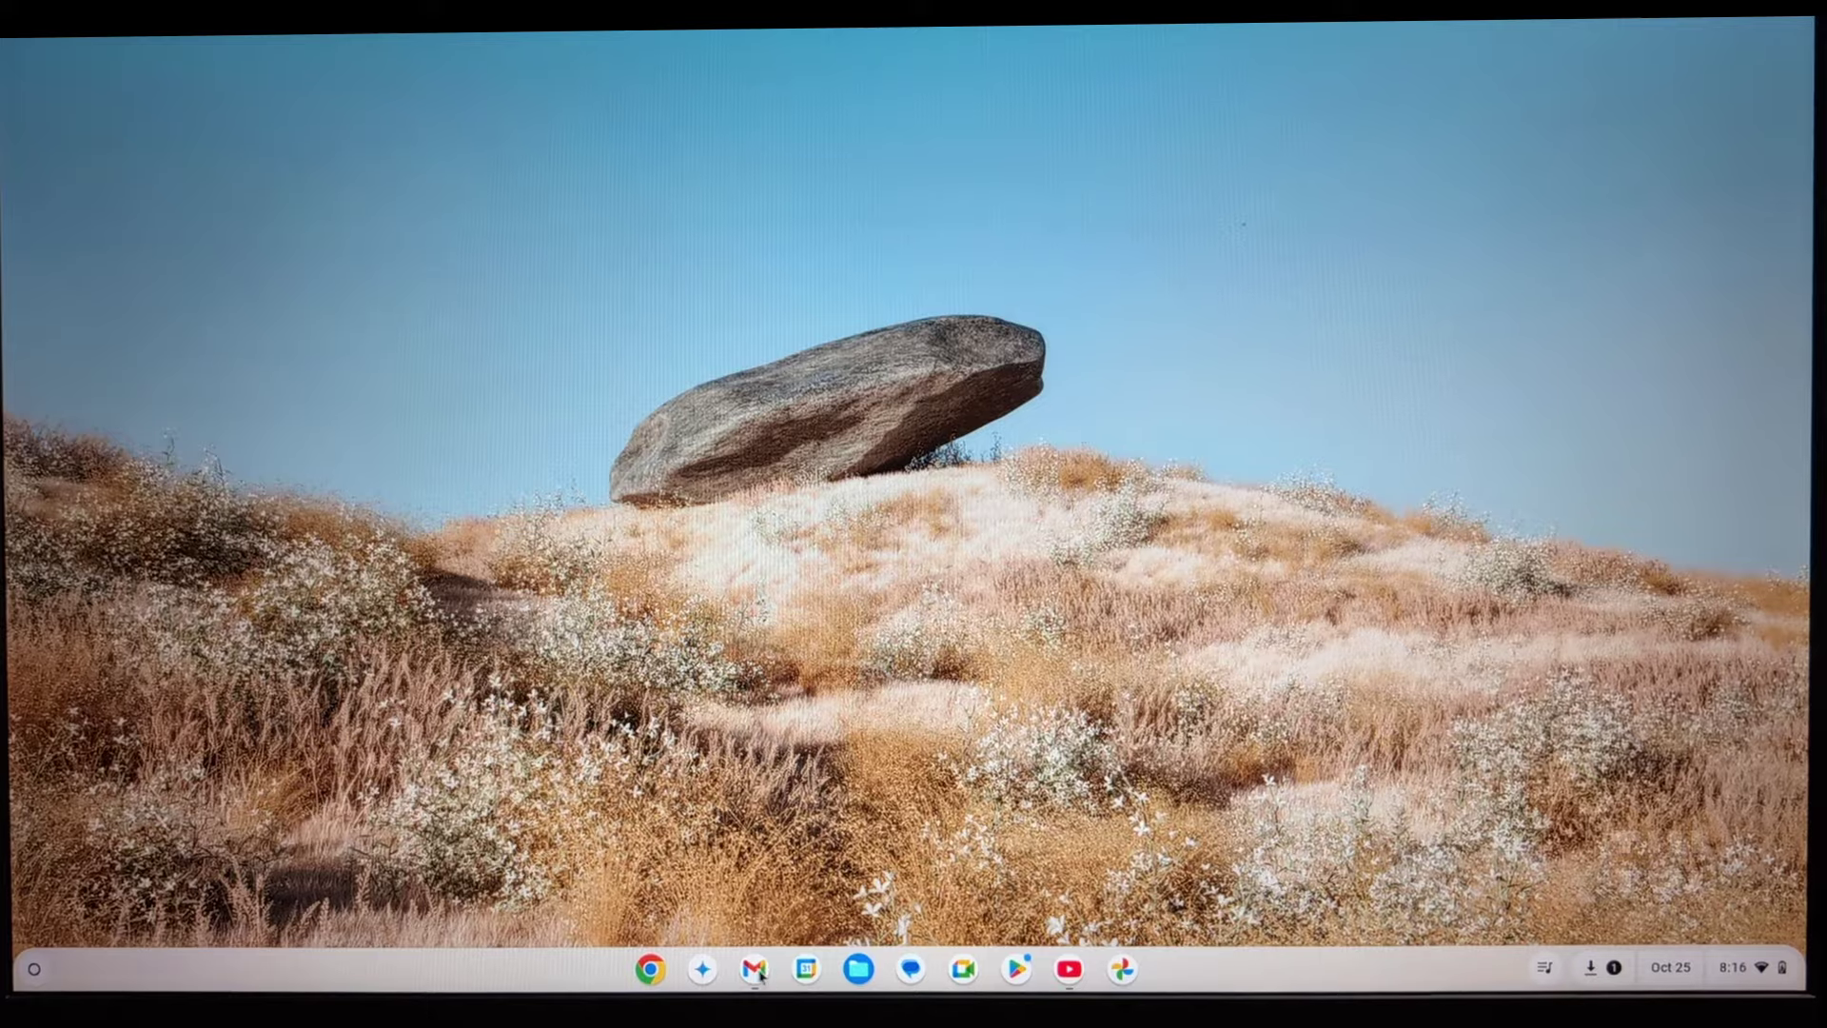
pyautogui.click(758, 972)
pyautogui.click(1391, 29)
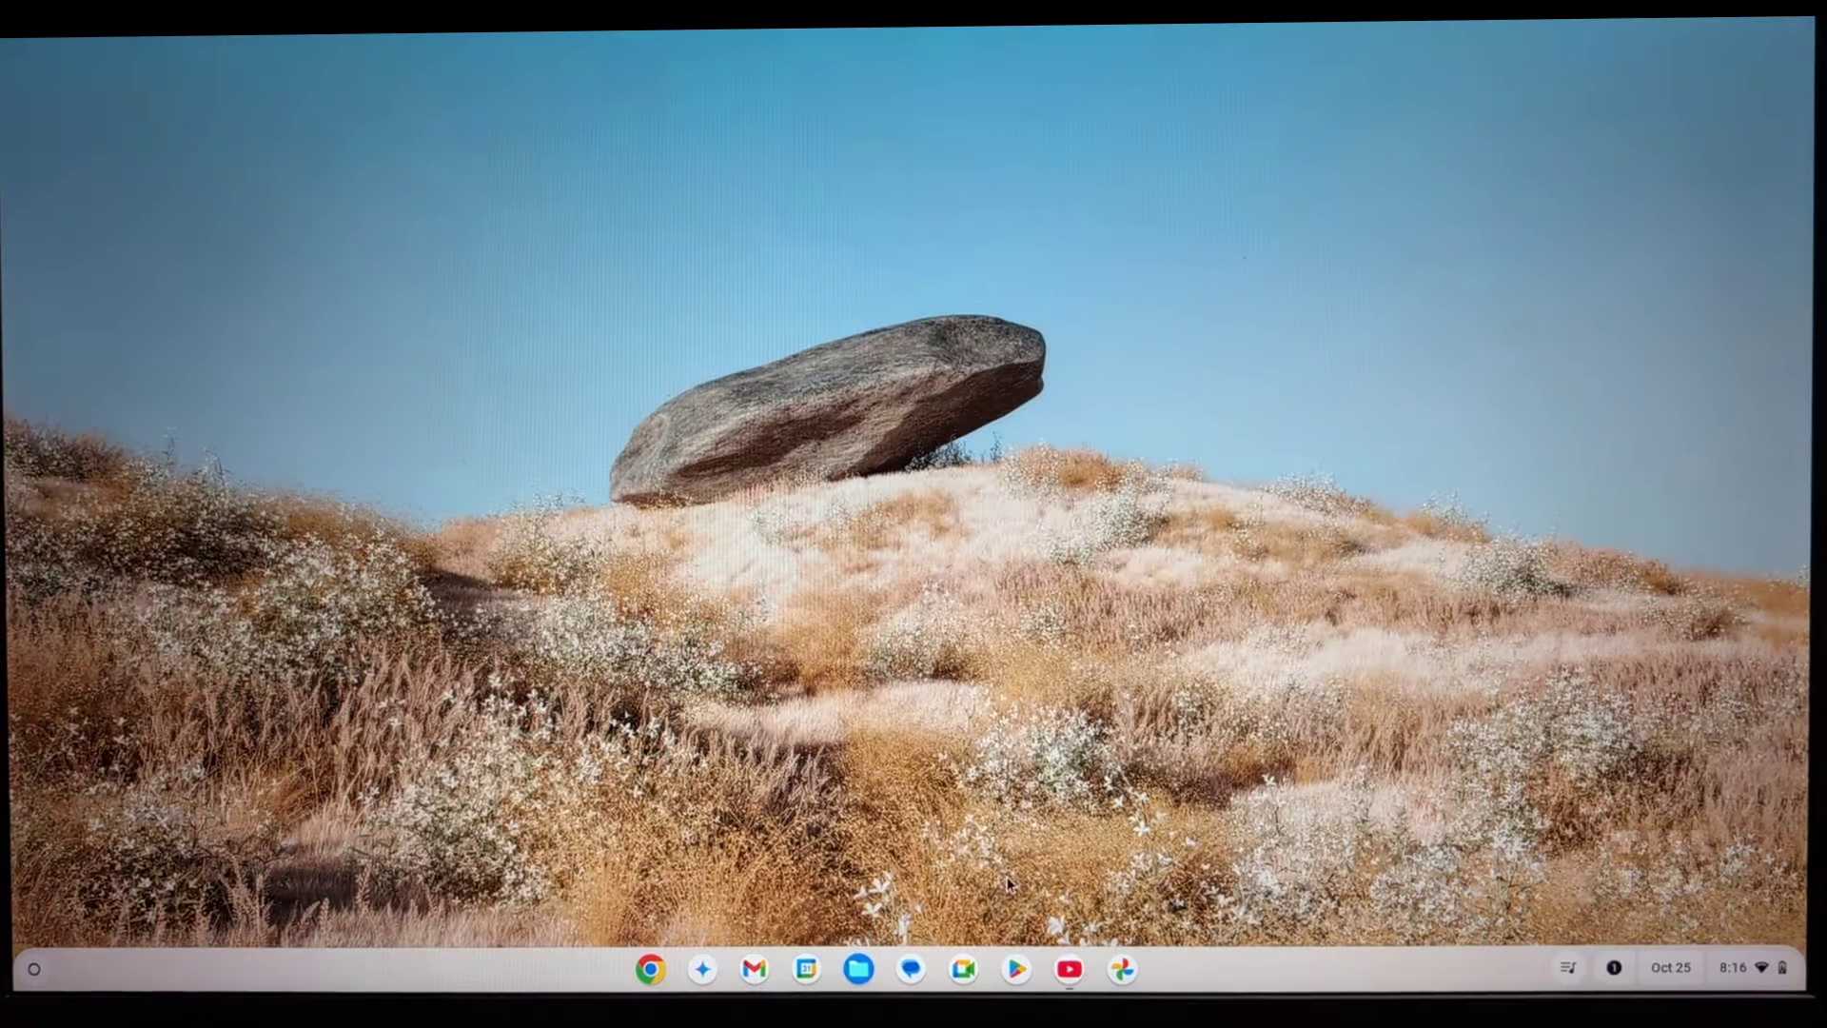
# Open and close YouTube, then launch Google Drive from the launcher and close it.
pyautogui.click(1068, 969)
pyautogui.scroll(-5, 1083, 624)
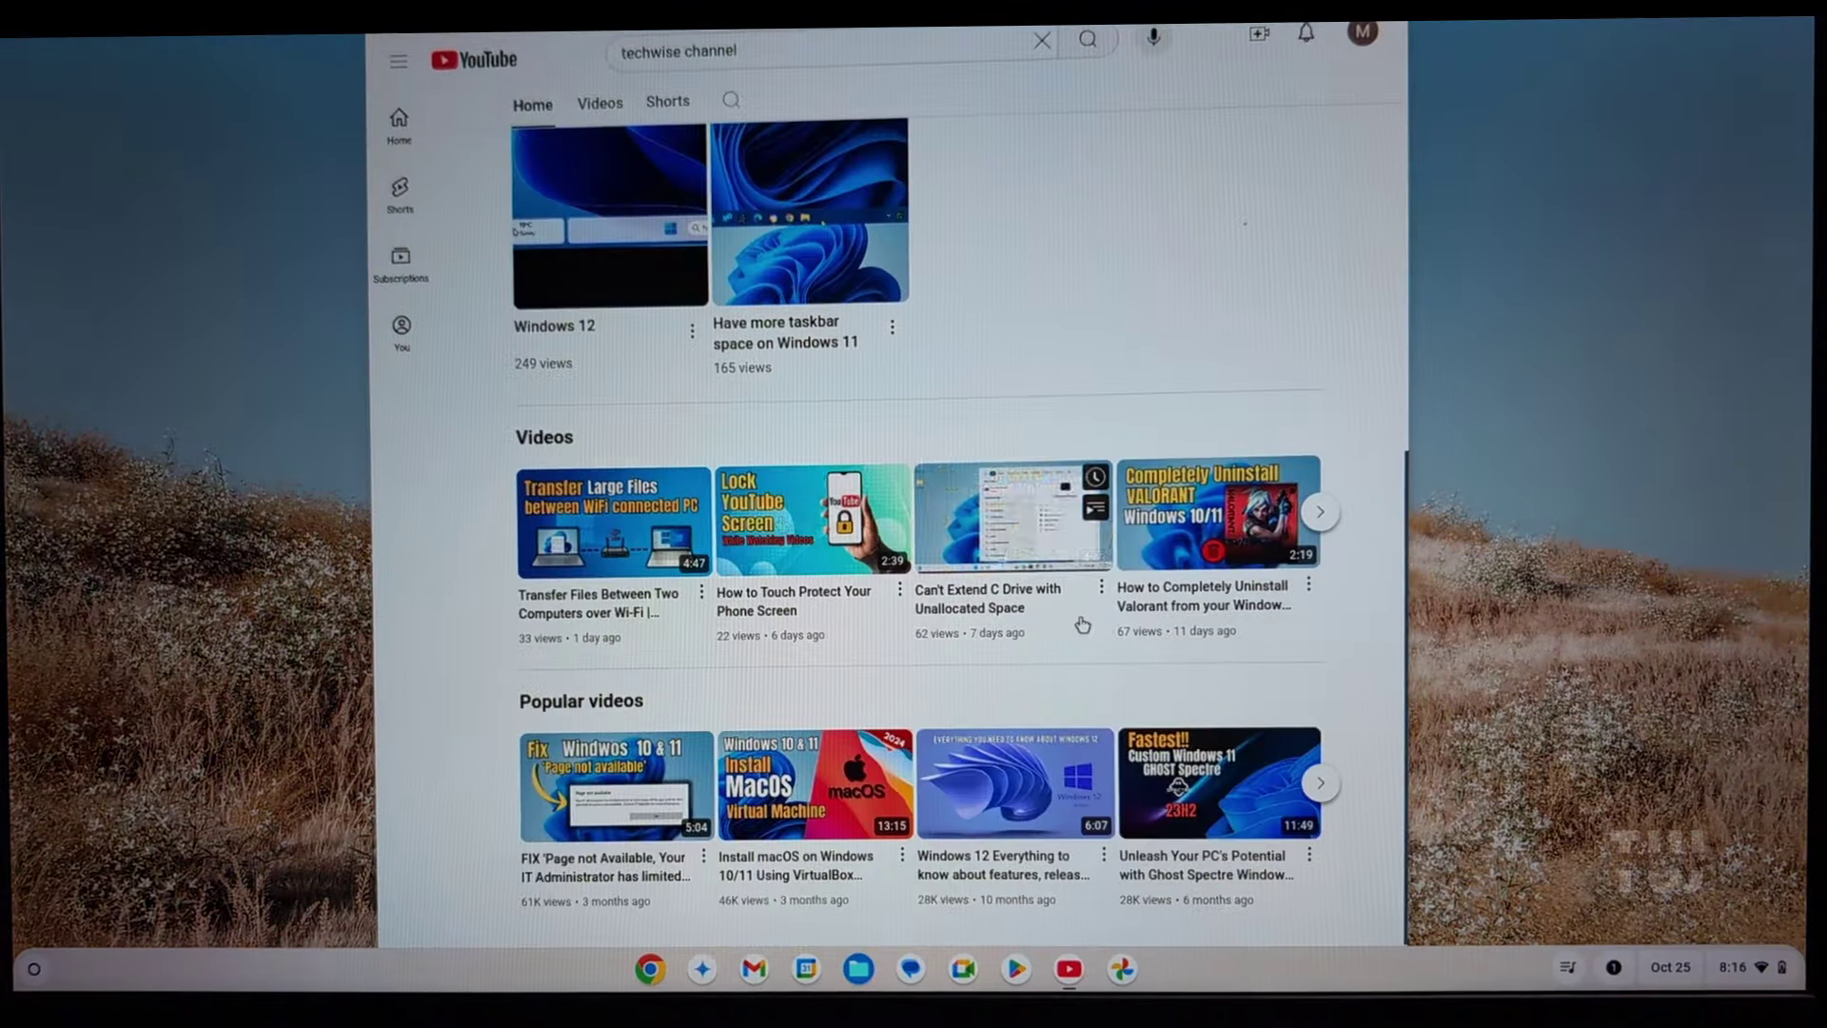
pyautogui.click(1391, 24)
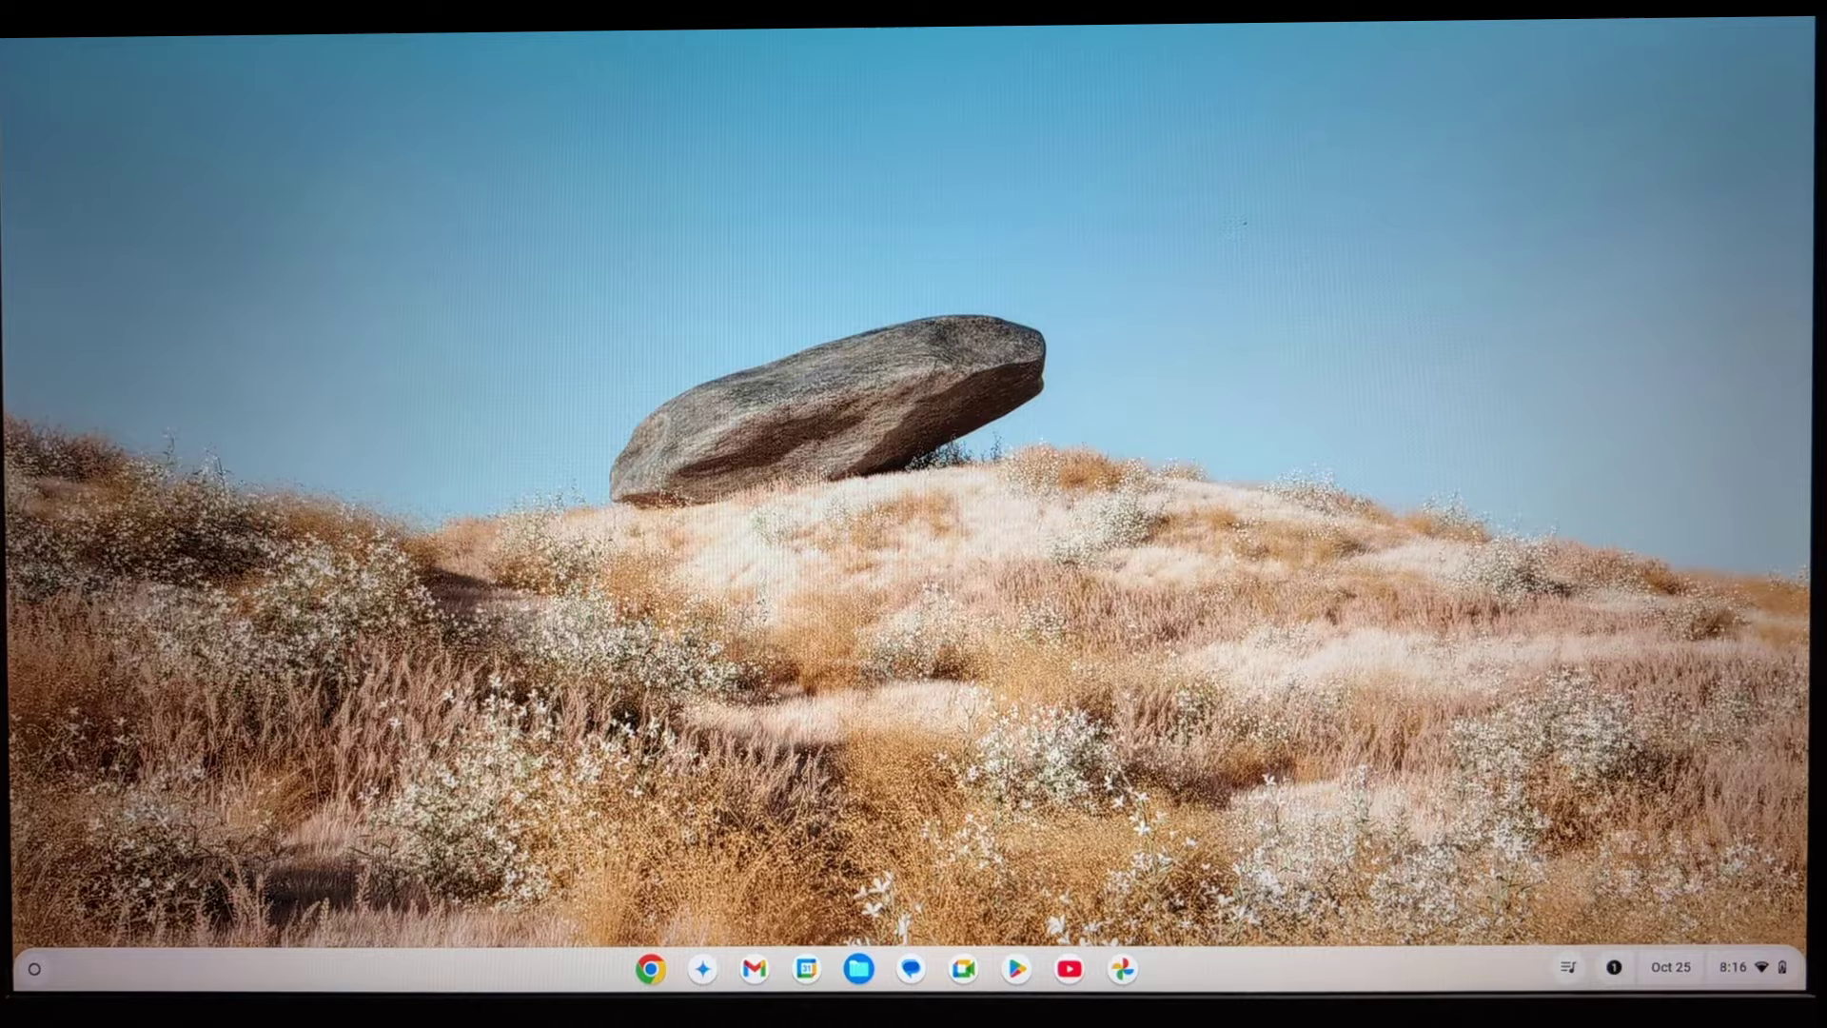
pyautogui.click(34, 969)
pyautogui.click(183, 820)
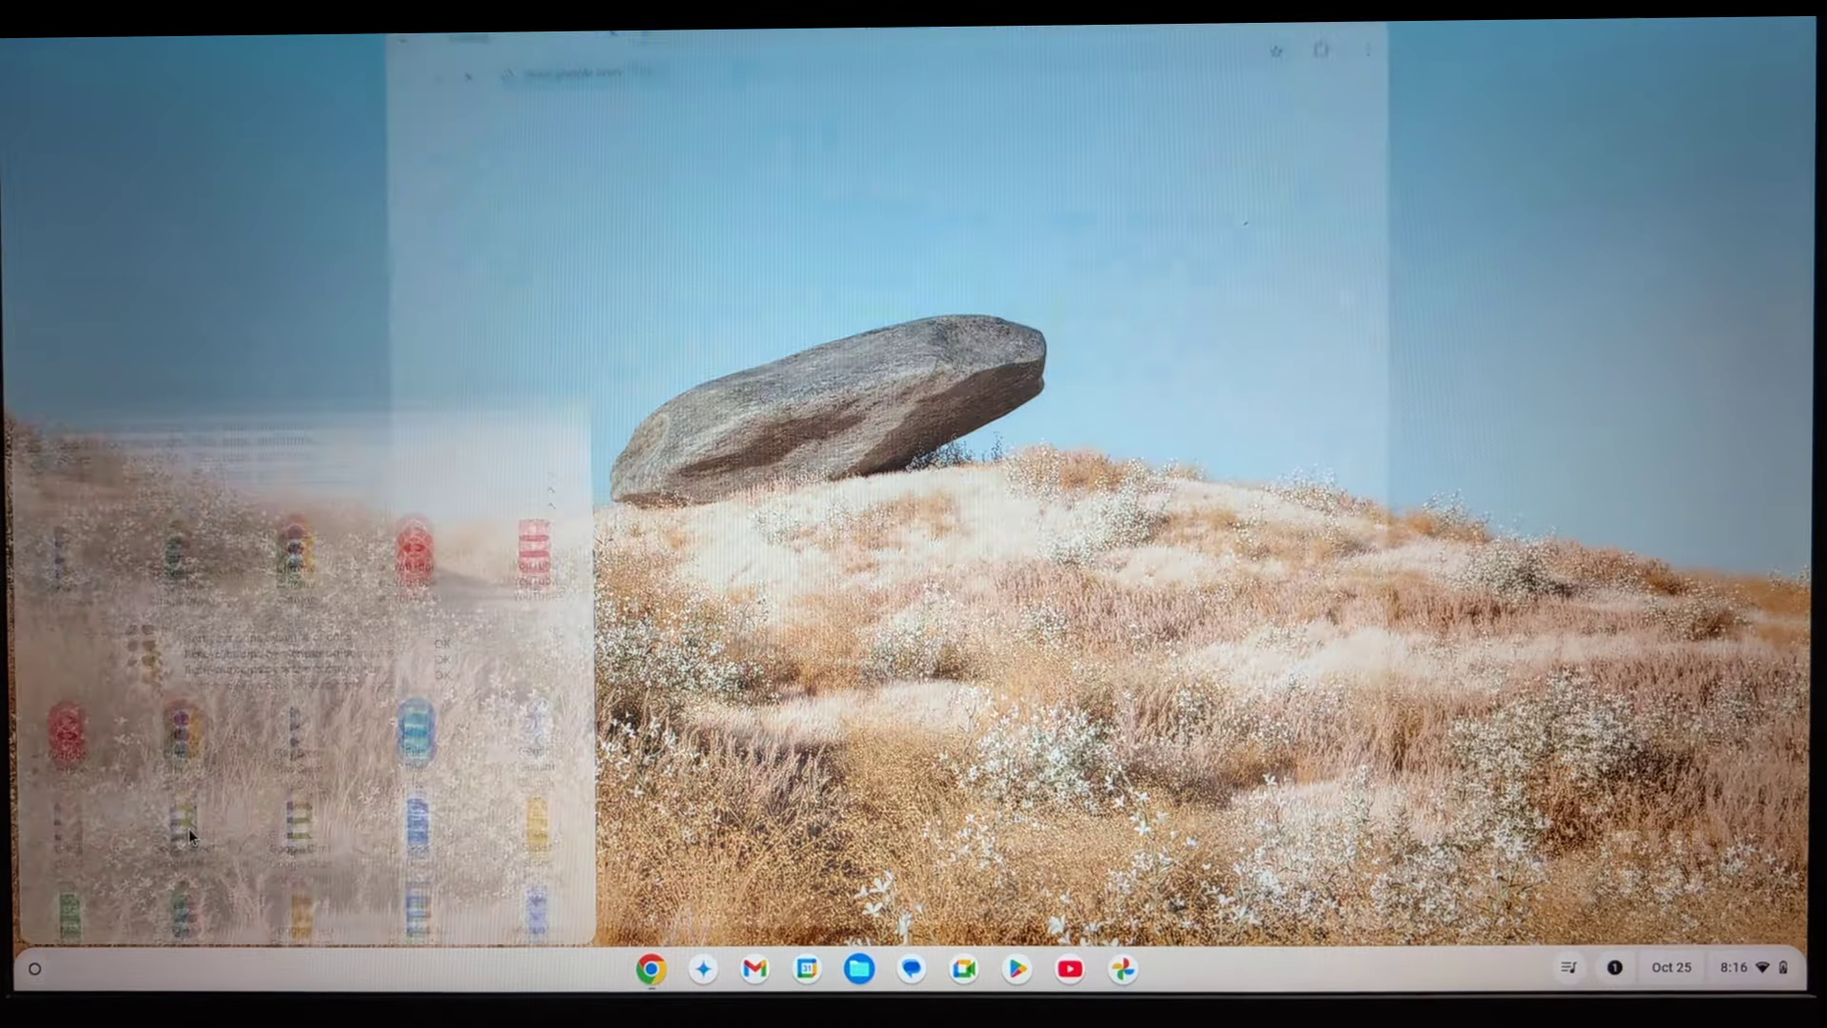
pyautogui.click(1391, 23)
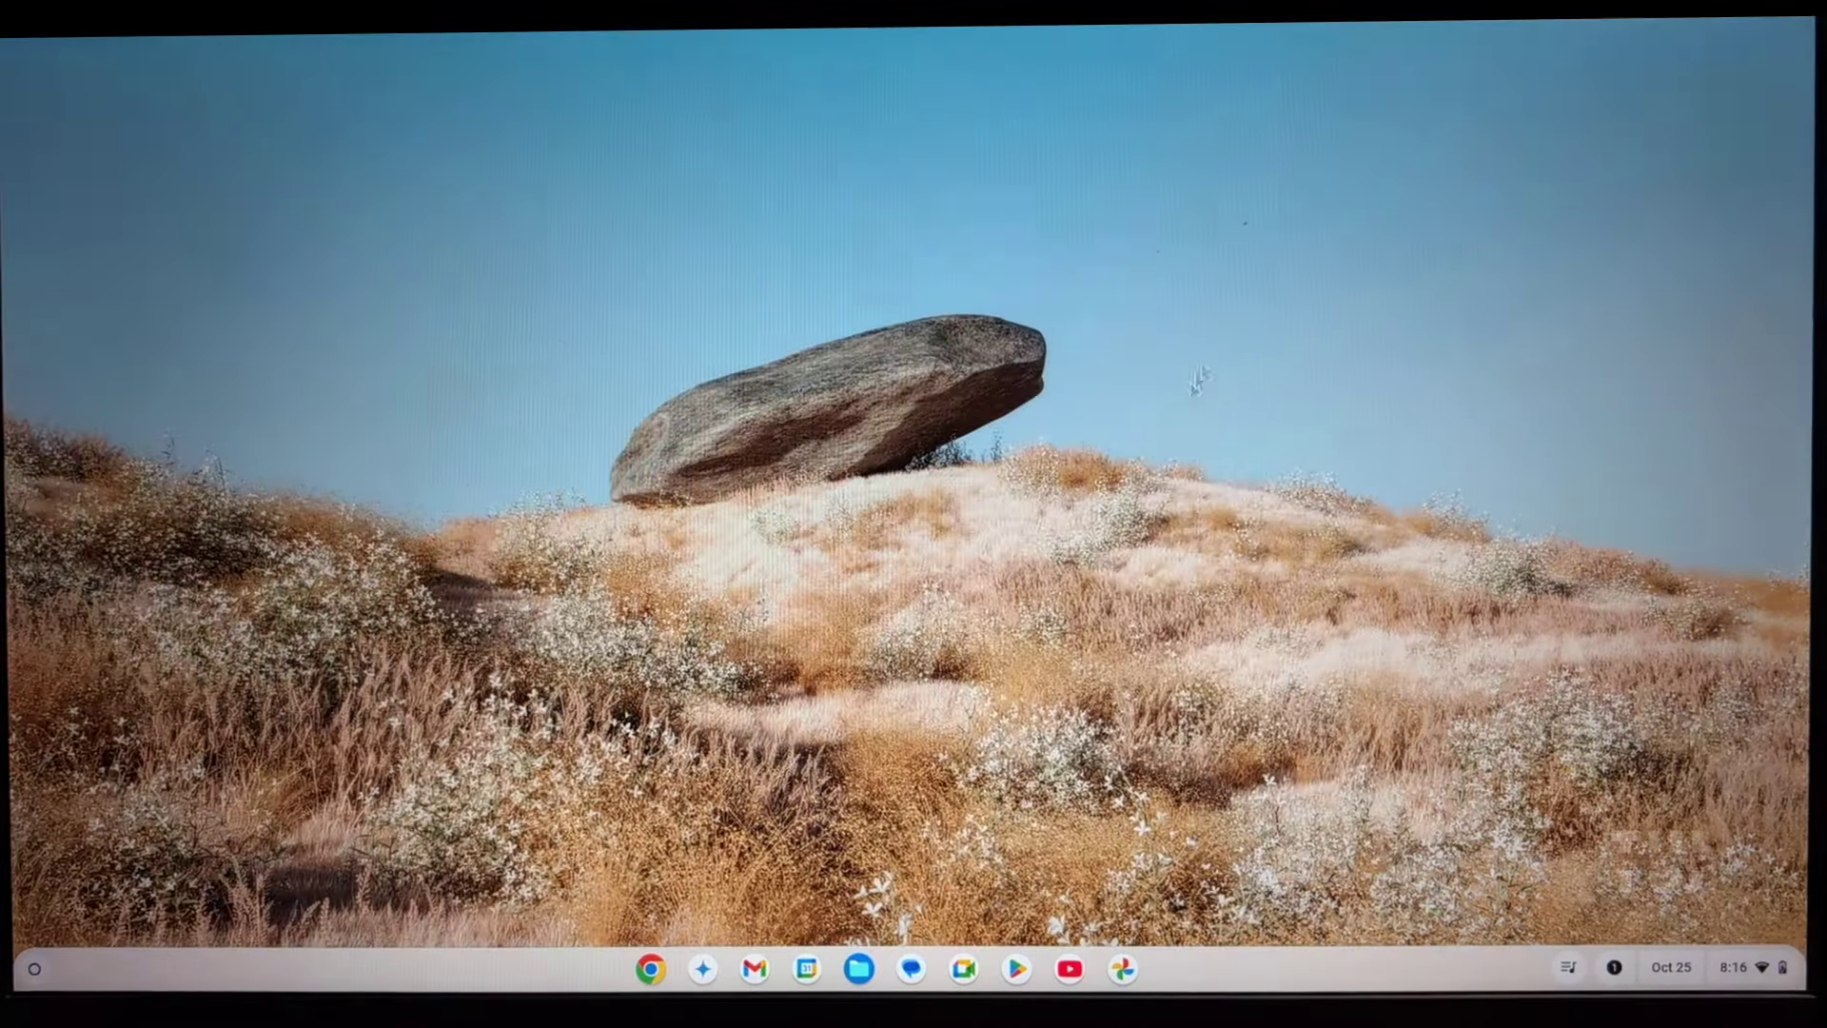
# Open Settings from the launcher and view the Bluetooth and connected devices pages.
pyautogui.click(36, 968)
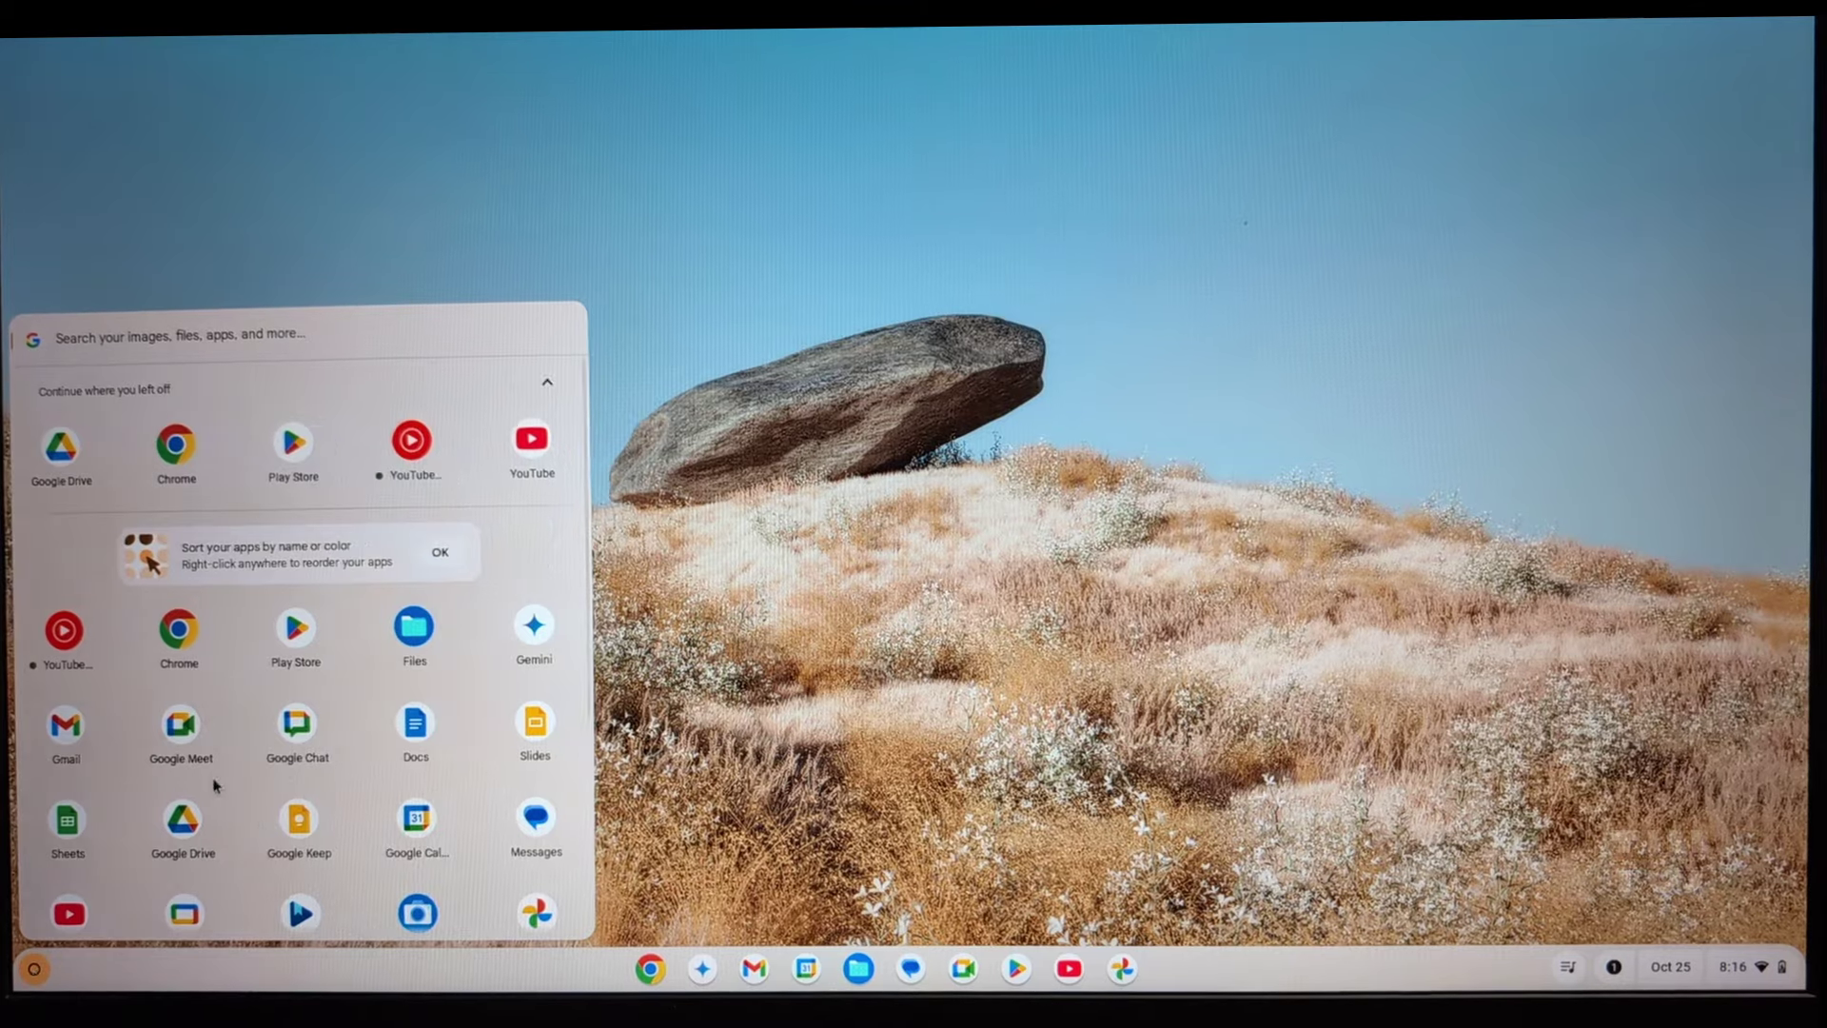
pyautogui.scroll(-2, 184, 818)
pyautogui.click(185, 818)
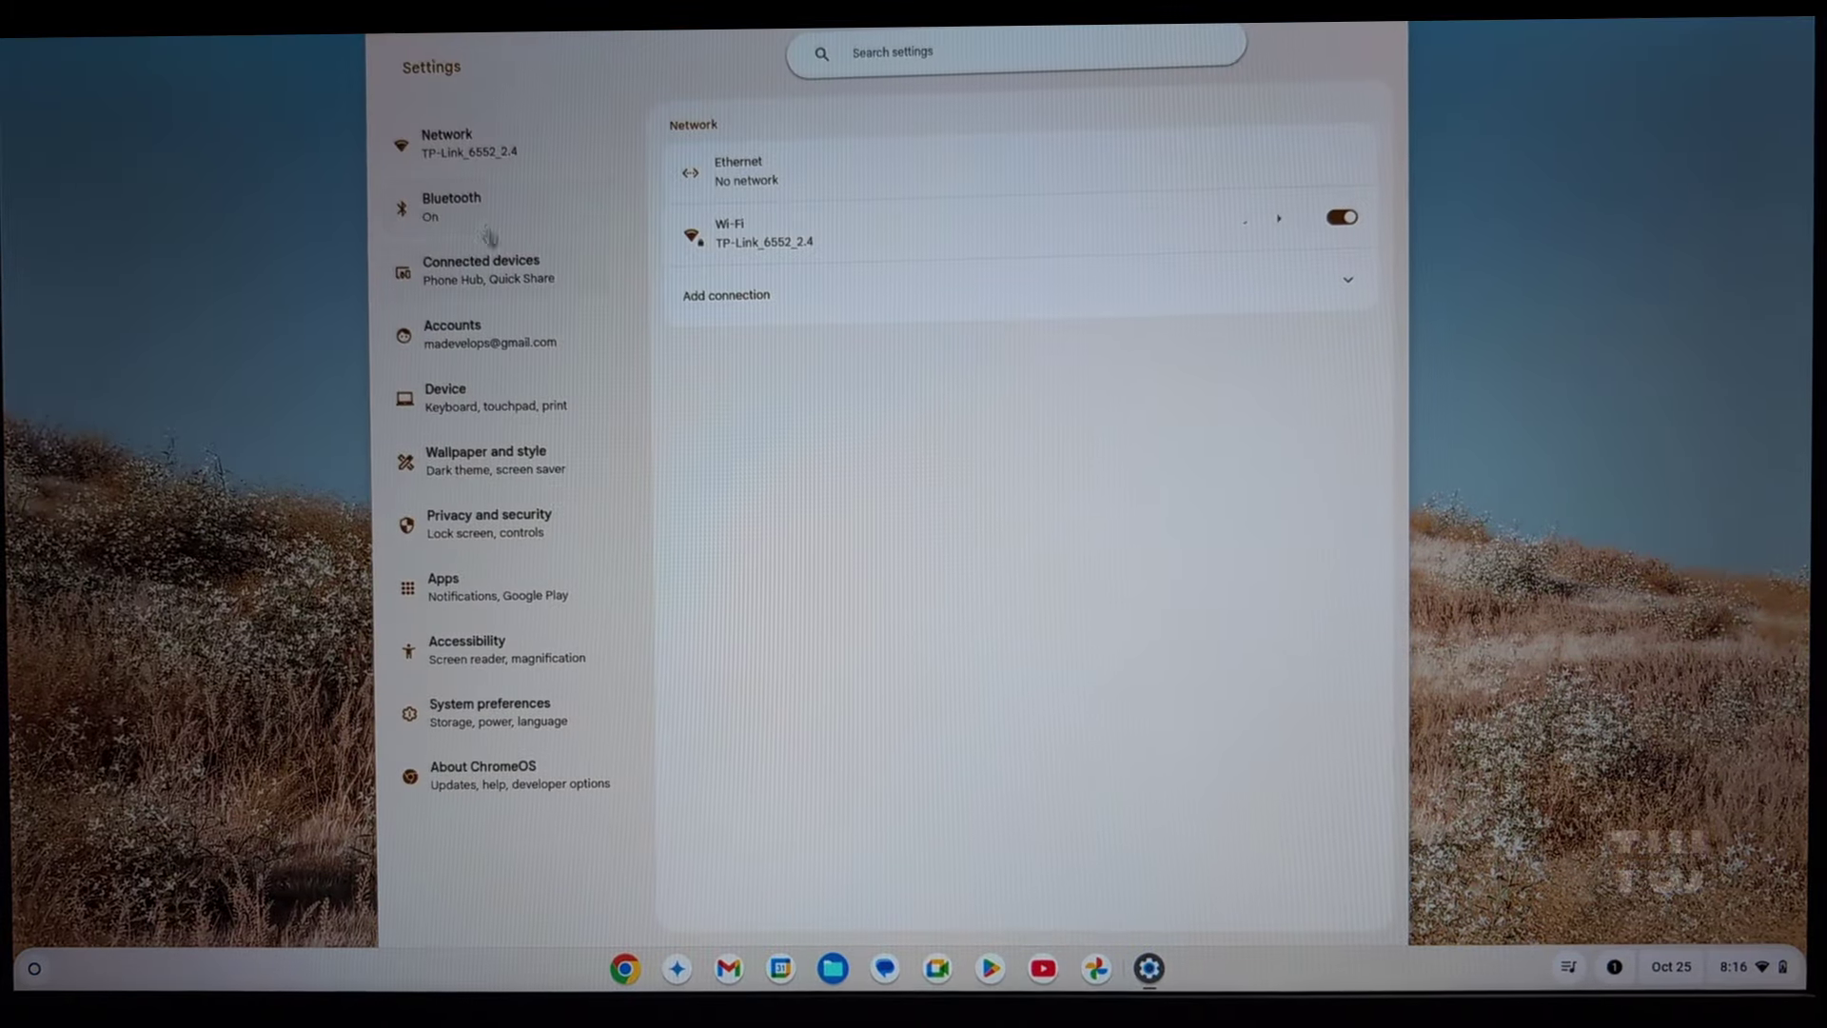
pyautogui.click(488, 232)
pyautogui.click(493, 275)
# Close the Settings window with Ctrl+W and browse the app launcher.
pyautogui.hotkey('ctrl', 'w')
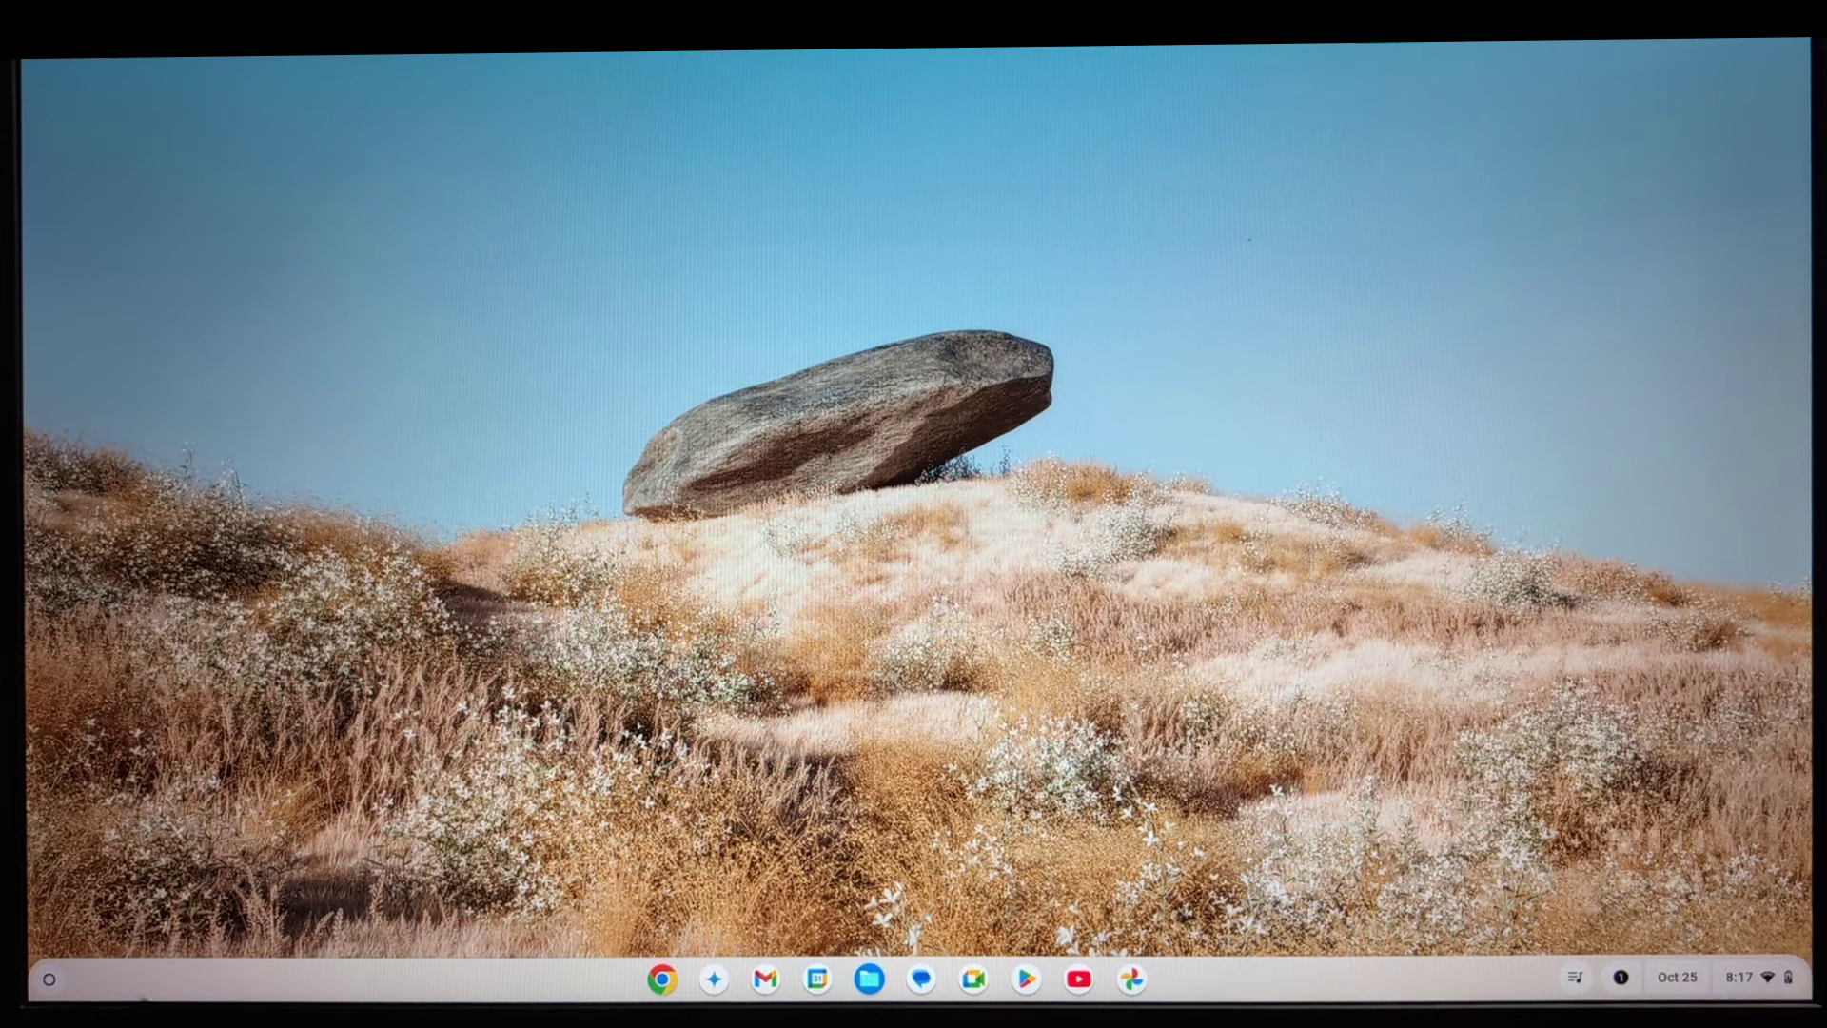
pyautogui.click(47, 981)
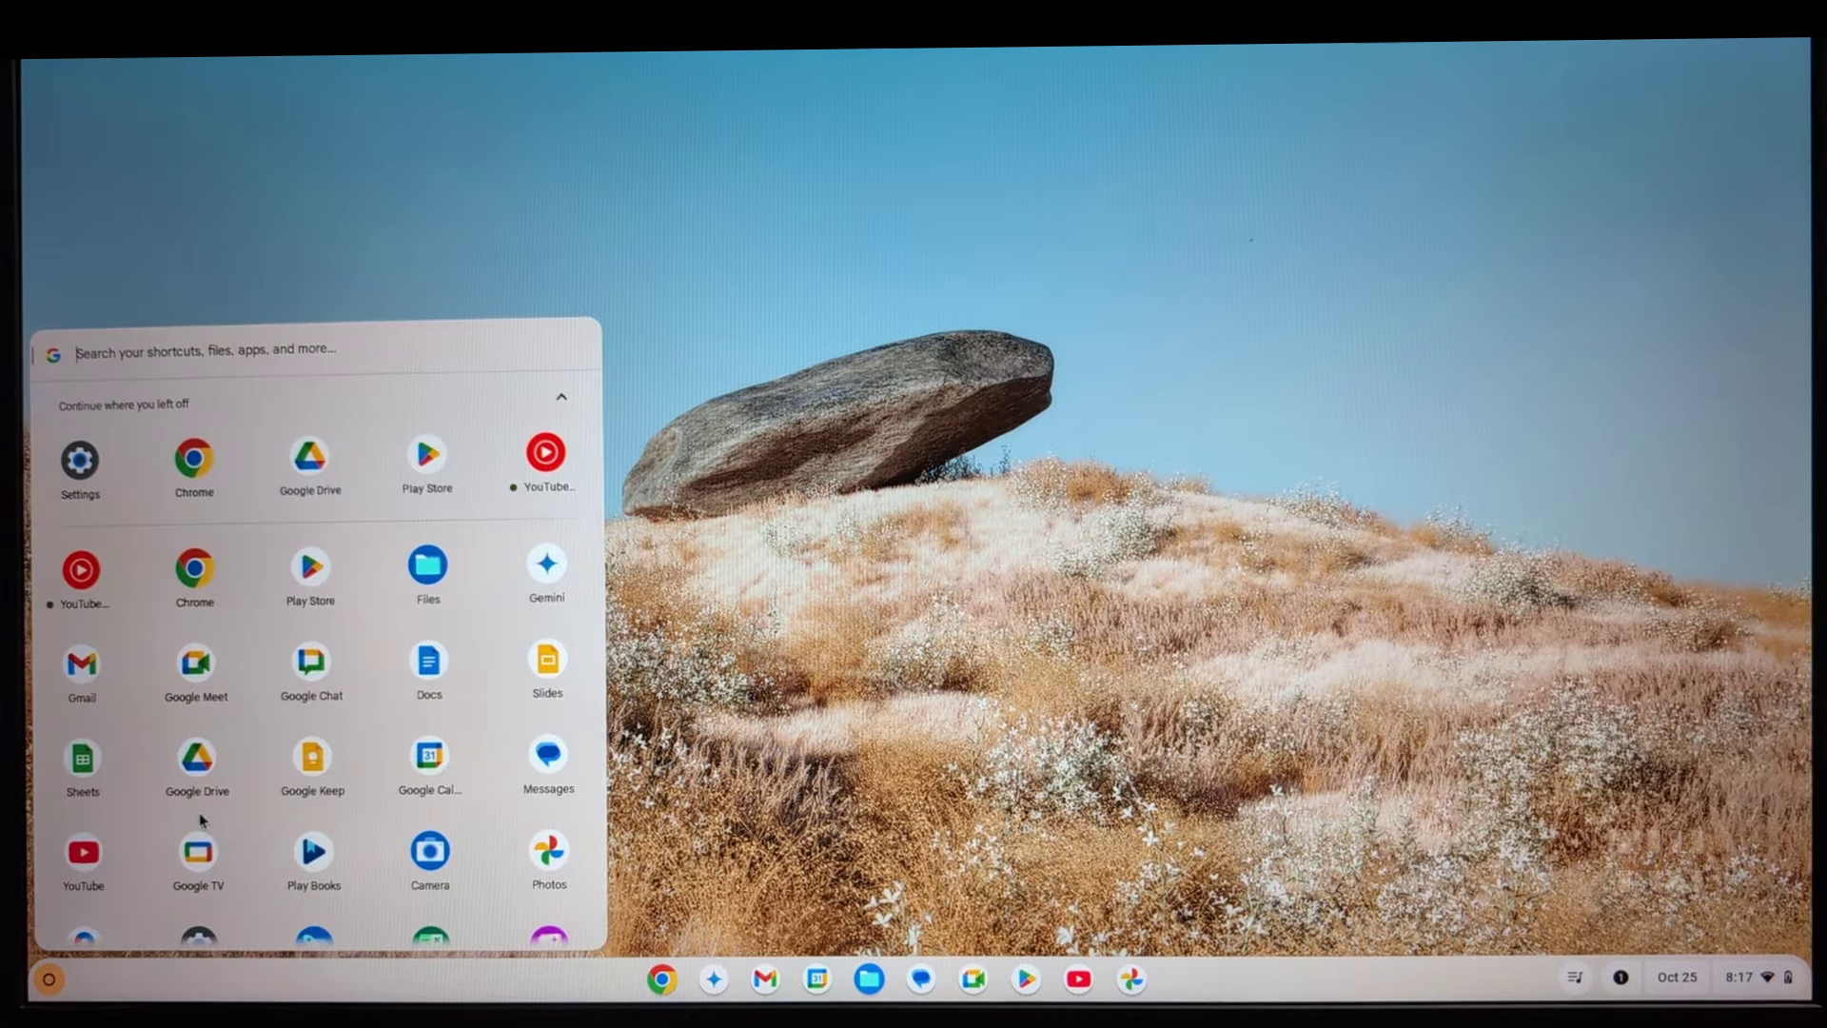
pyautogui.scroll(-5, 201, 819)
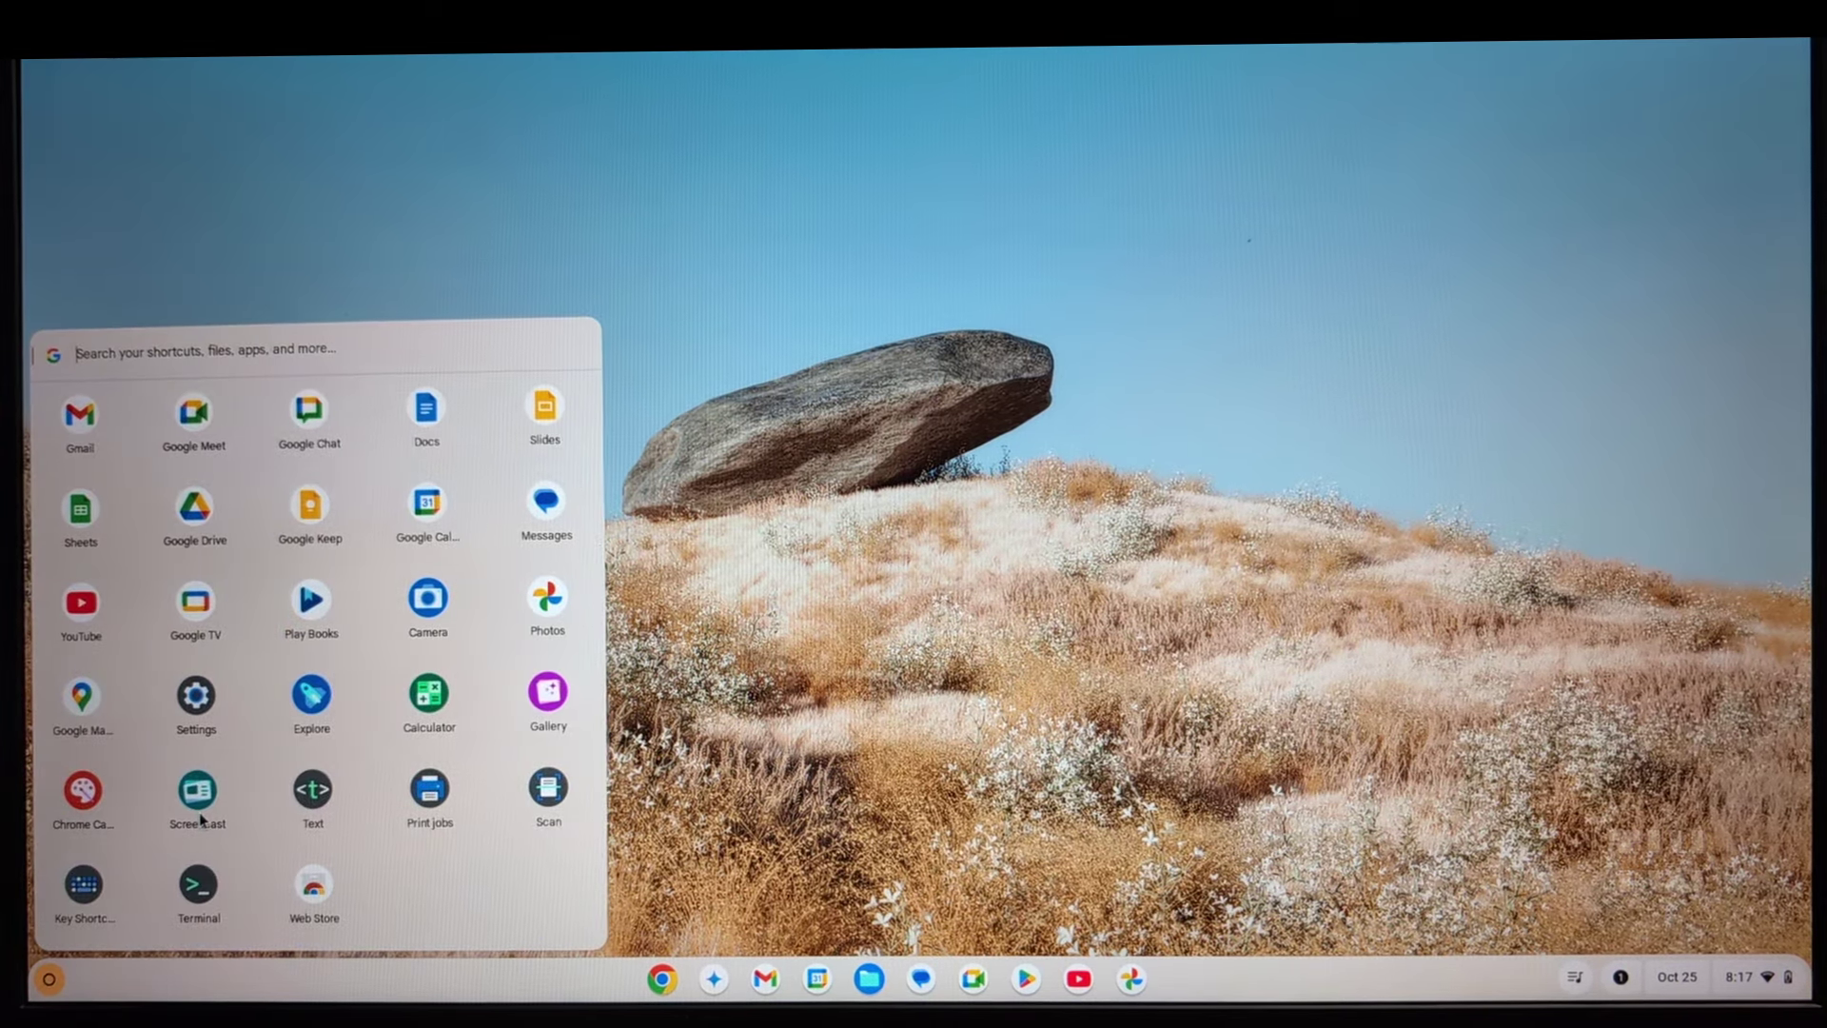
pyautogui.scroll(1, 201, 818)
pyautogui.scroll(3, 200, 819)
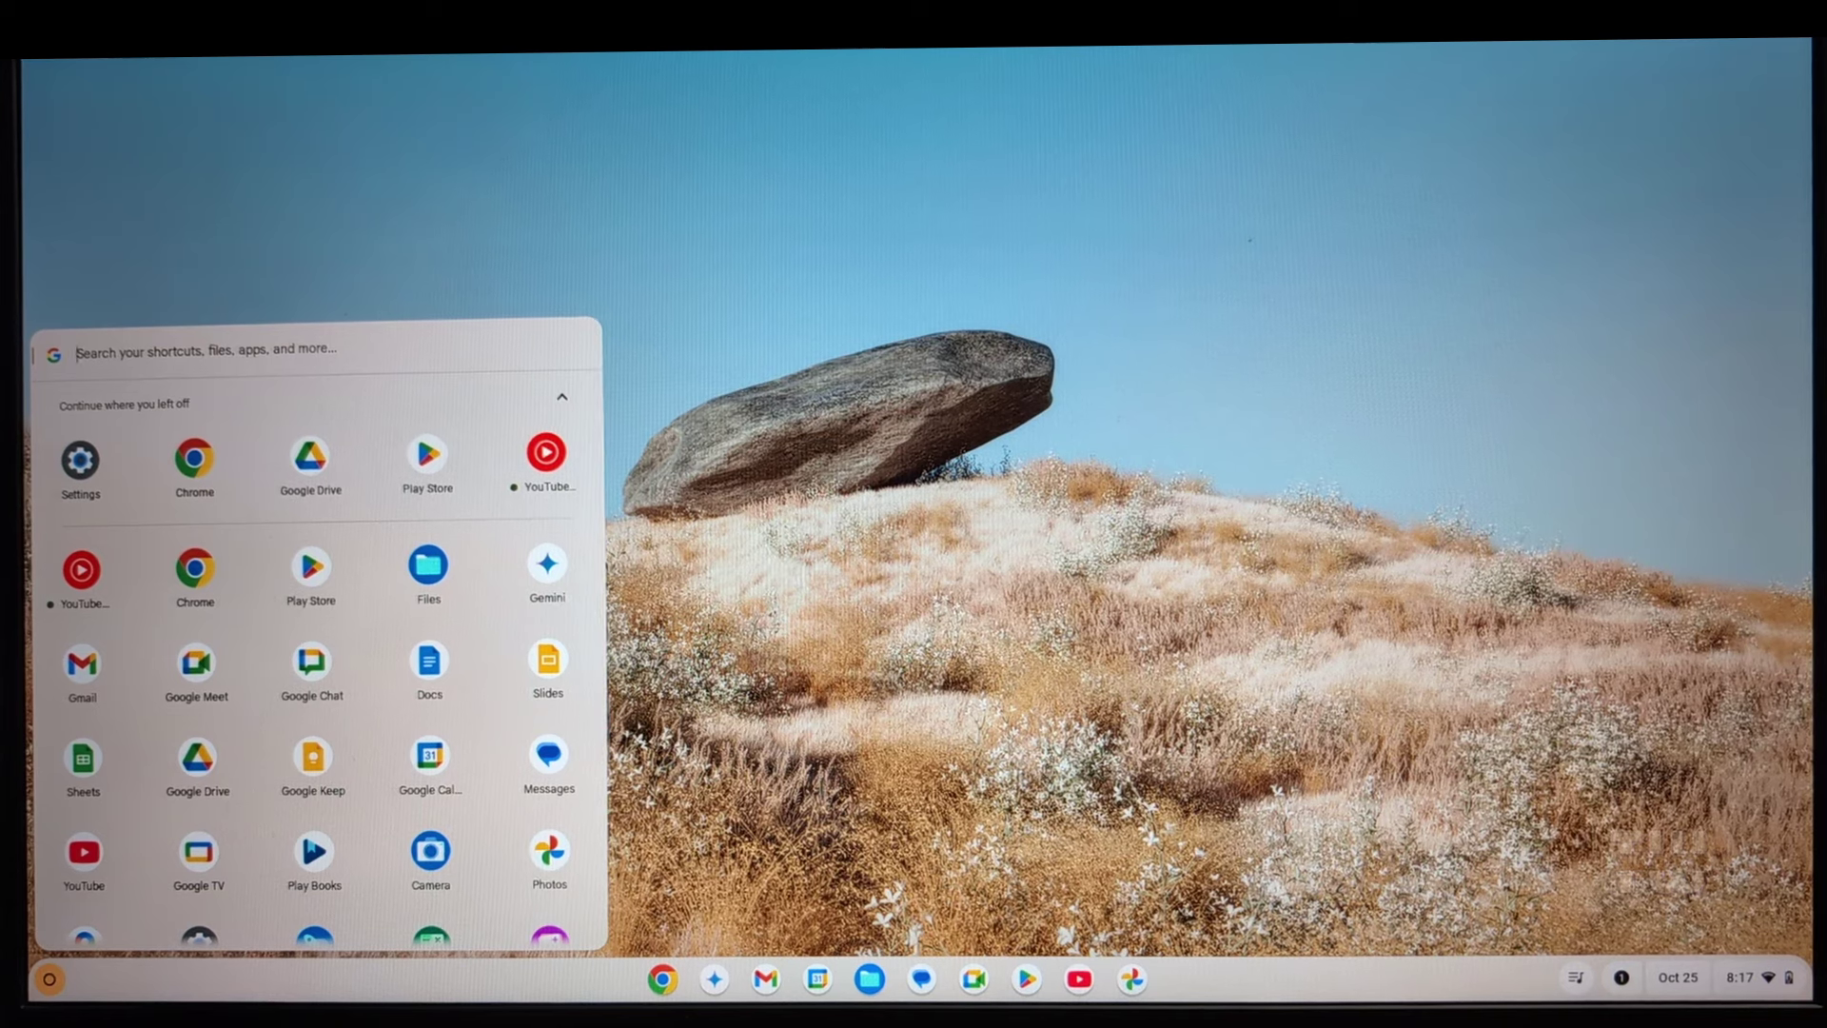
# View the Quick Settings panel and its power options, then dismiss both.
pyautogui.click(1763, 980)
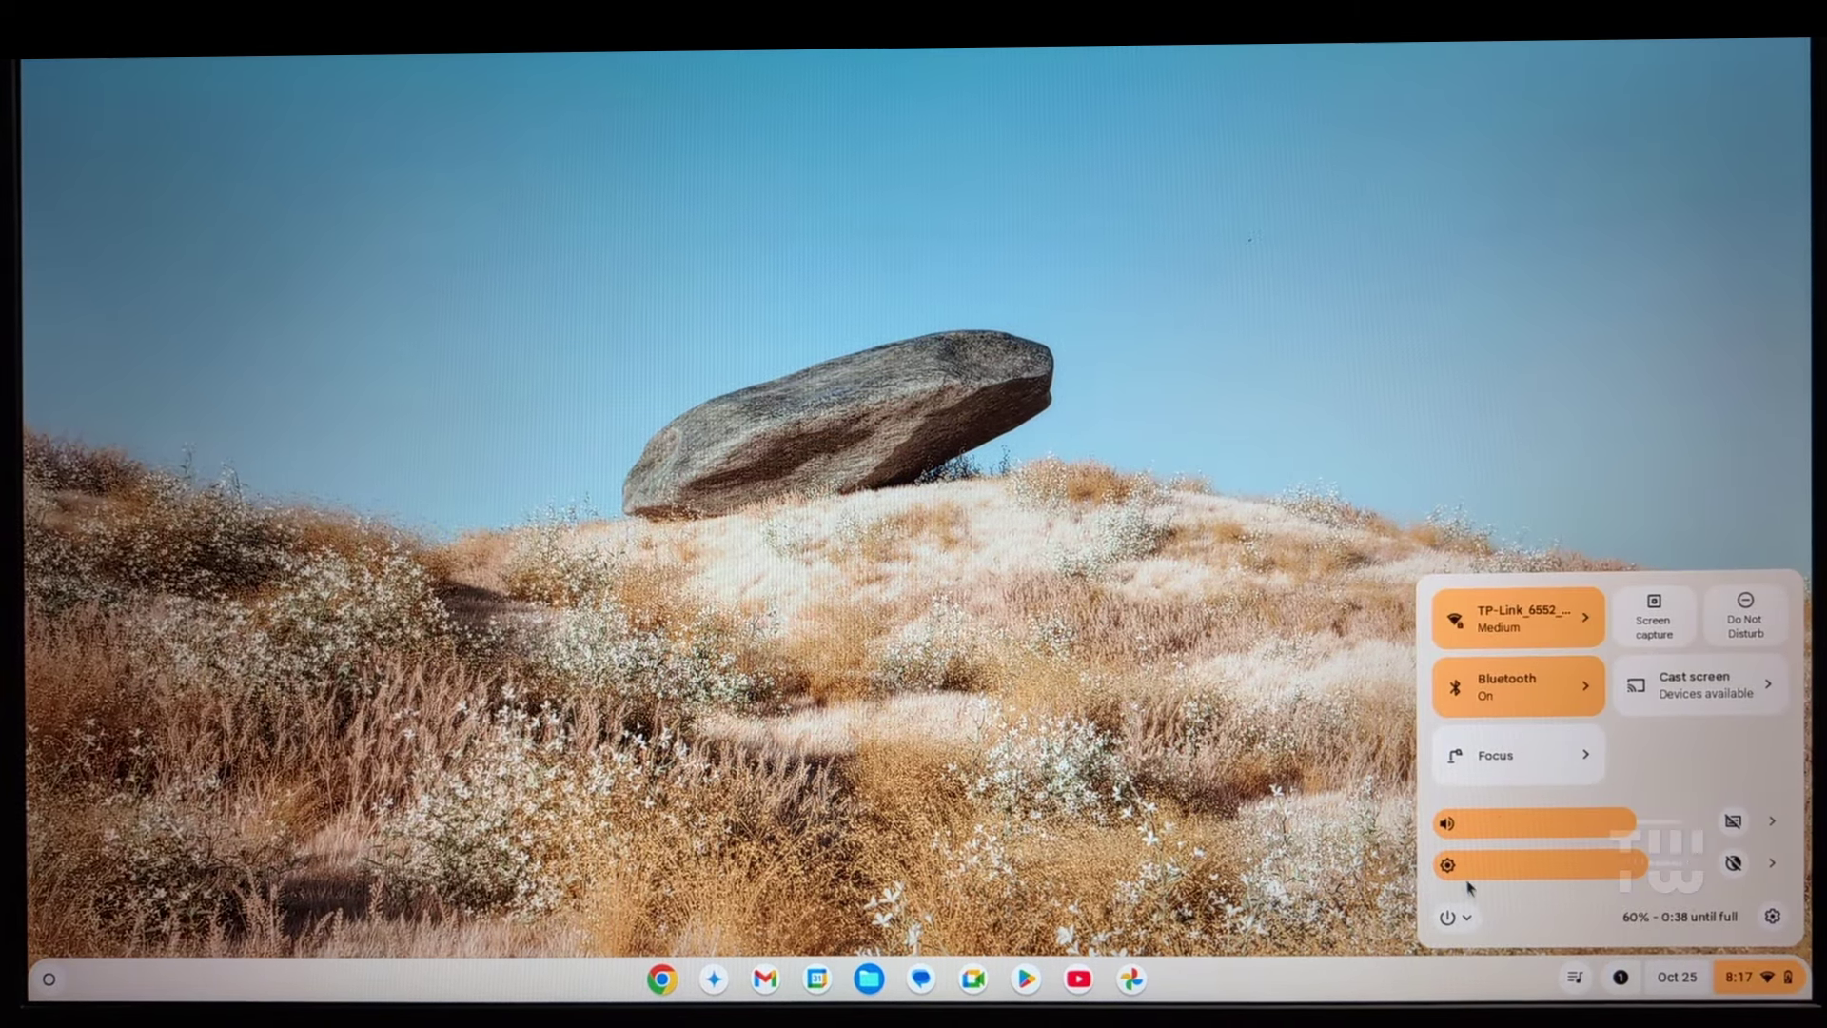
pyautogui.click(1464, 919)
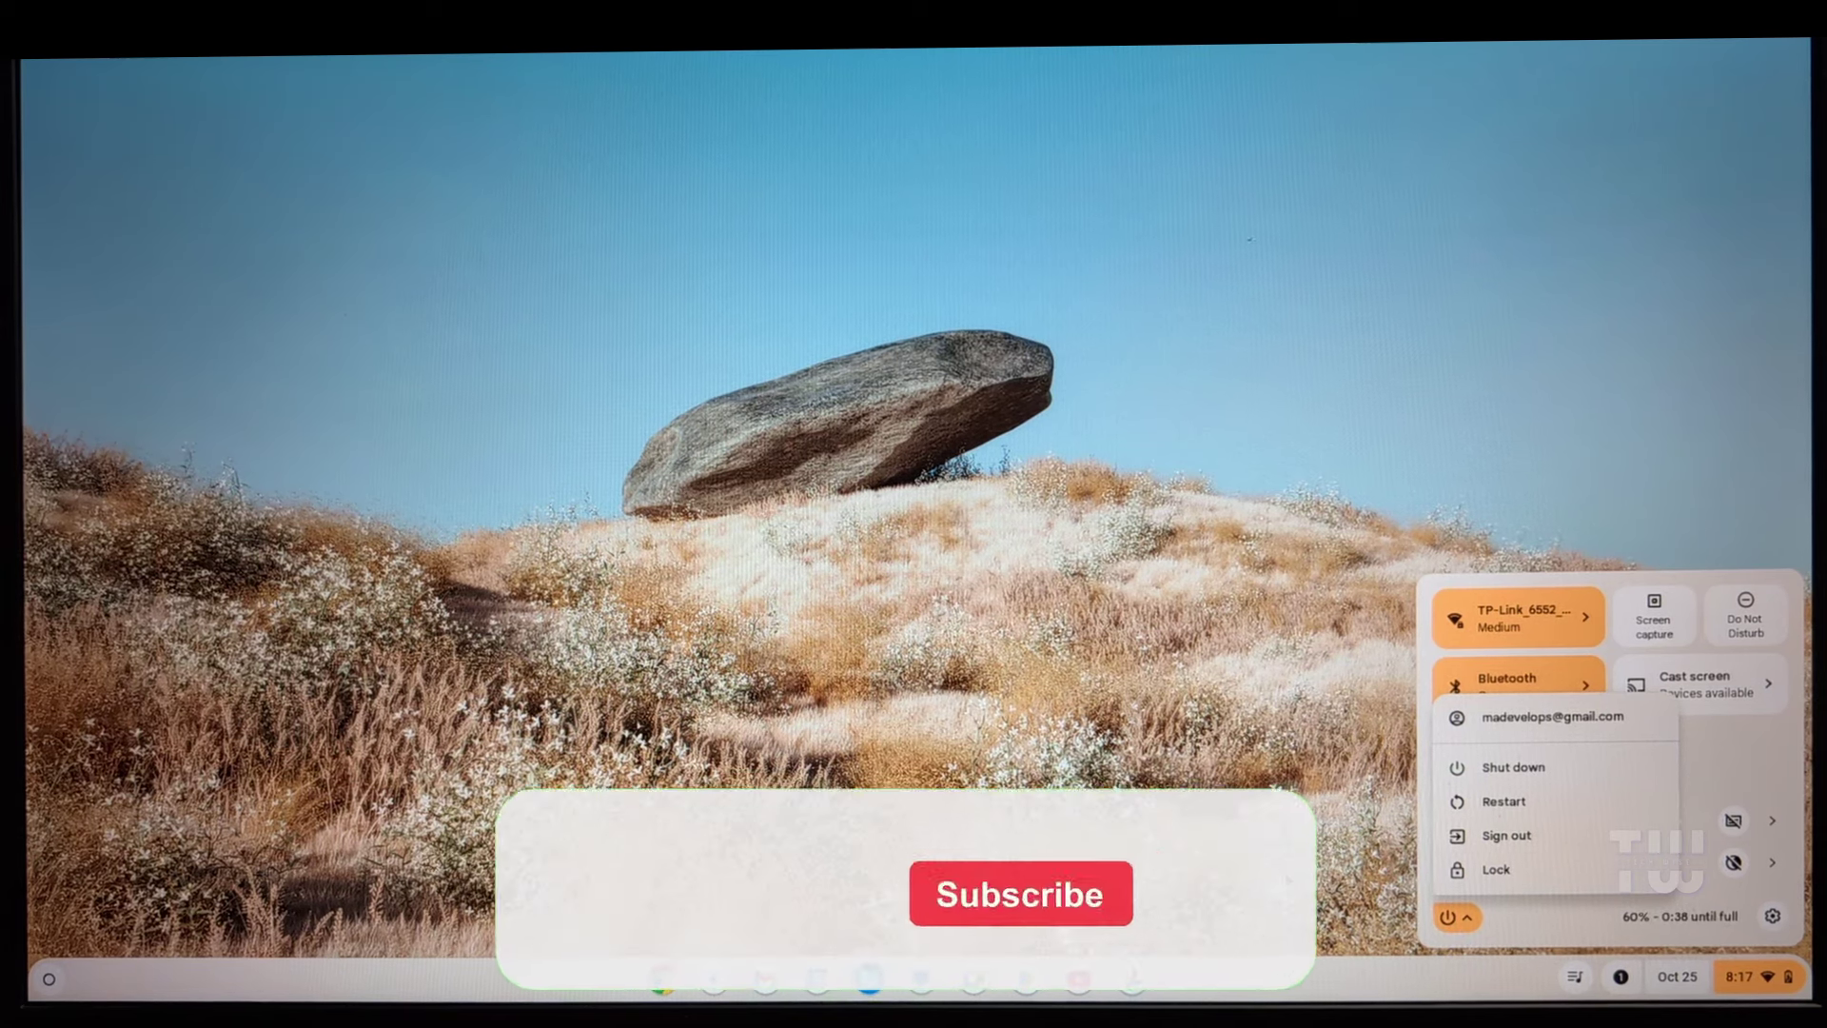
pyautogui.press('Escape')
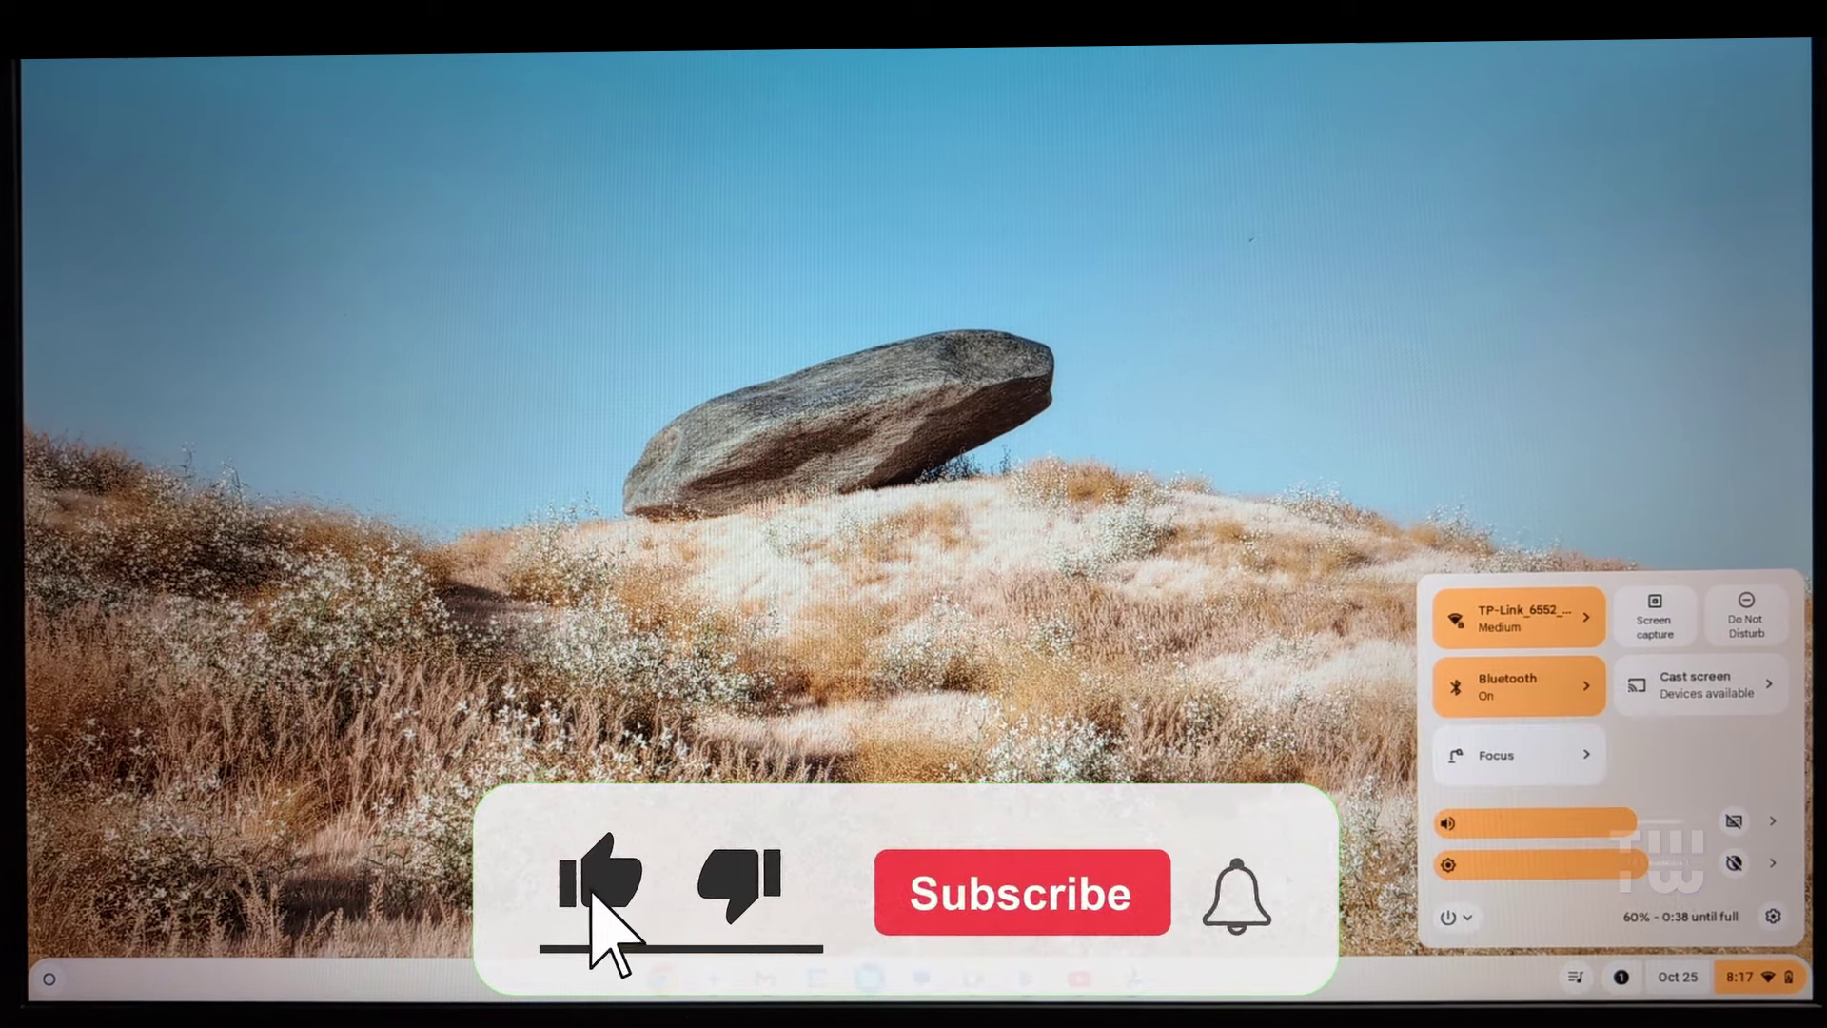
pyautogui.press('Escape')
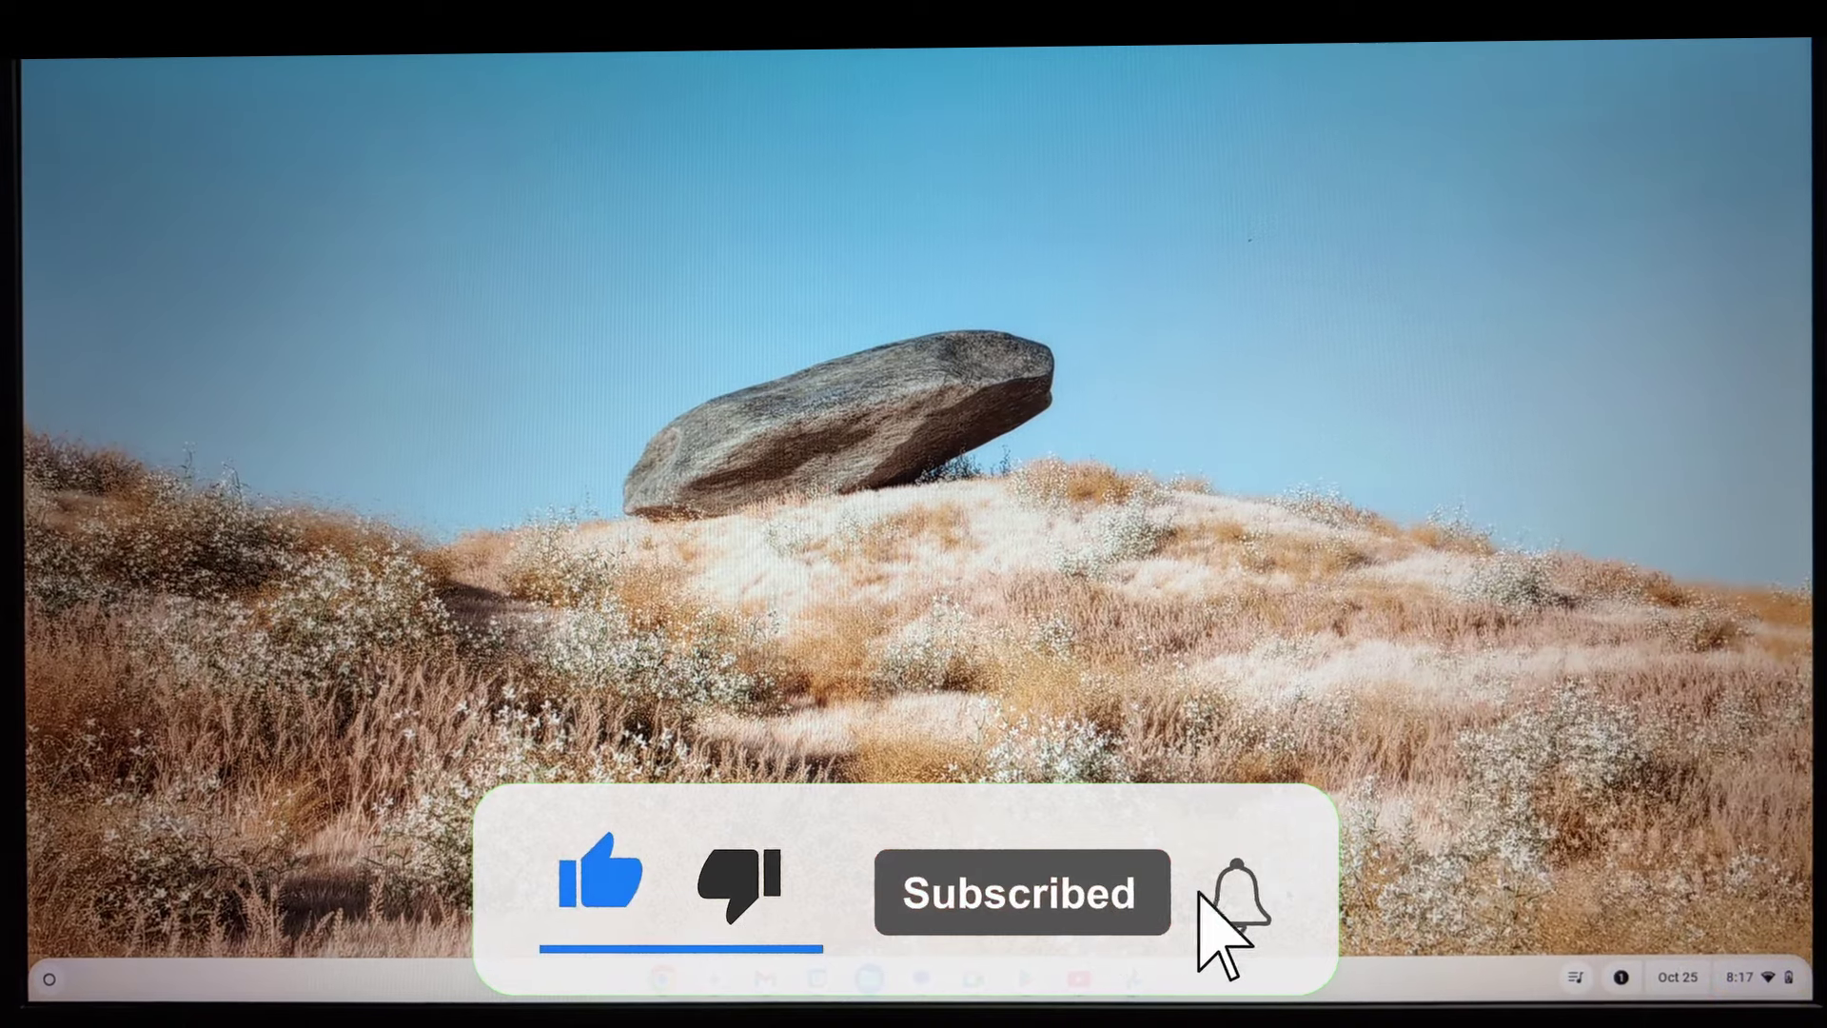